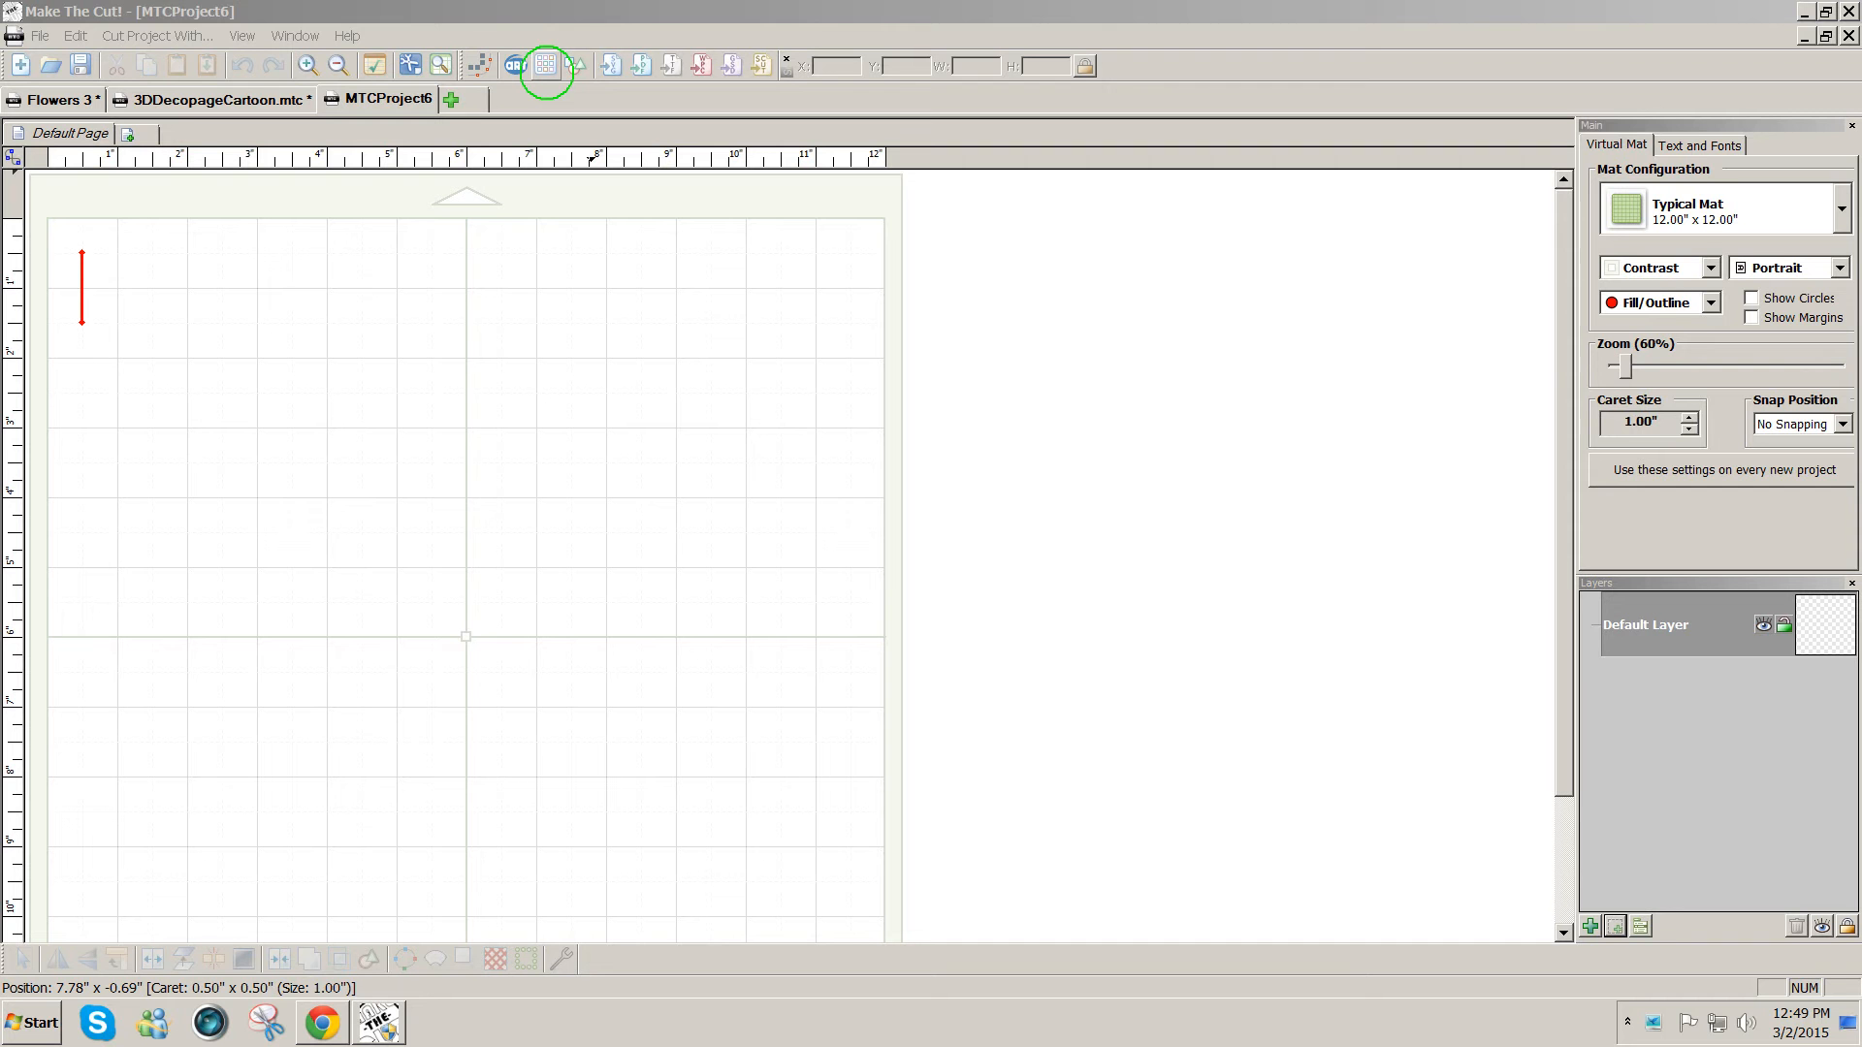
- Search the Make The Cut gallery for "Flowers" and browse the results through to the fourth page
left_click(546, 65)
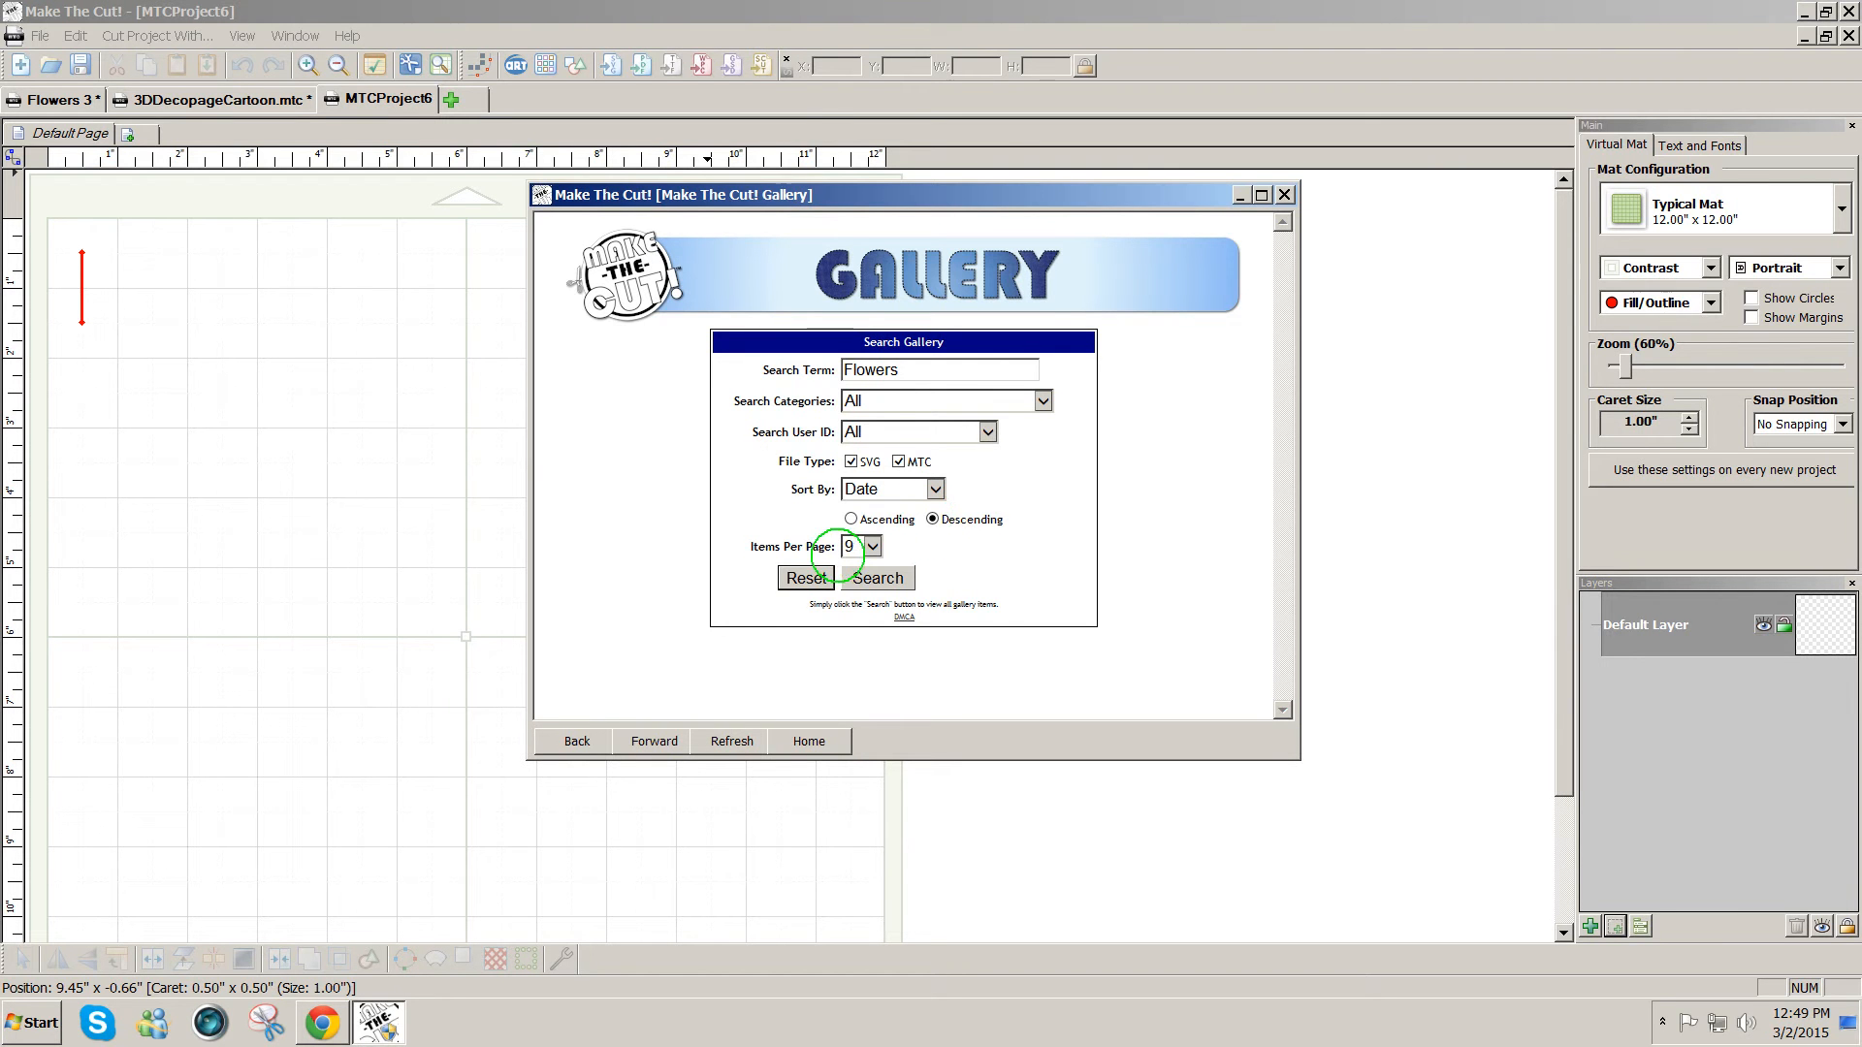
left_click(876, 578)
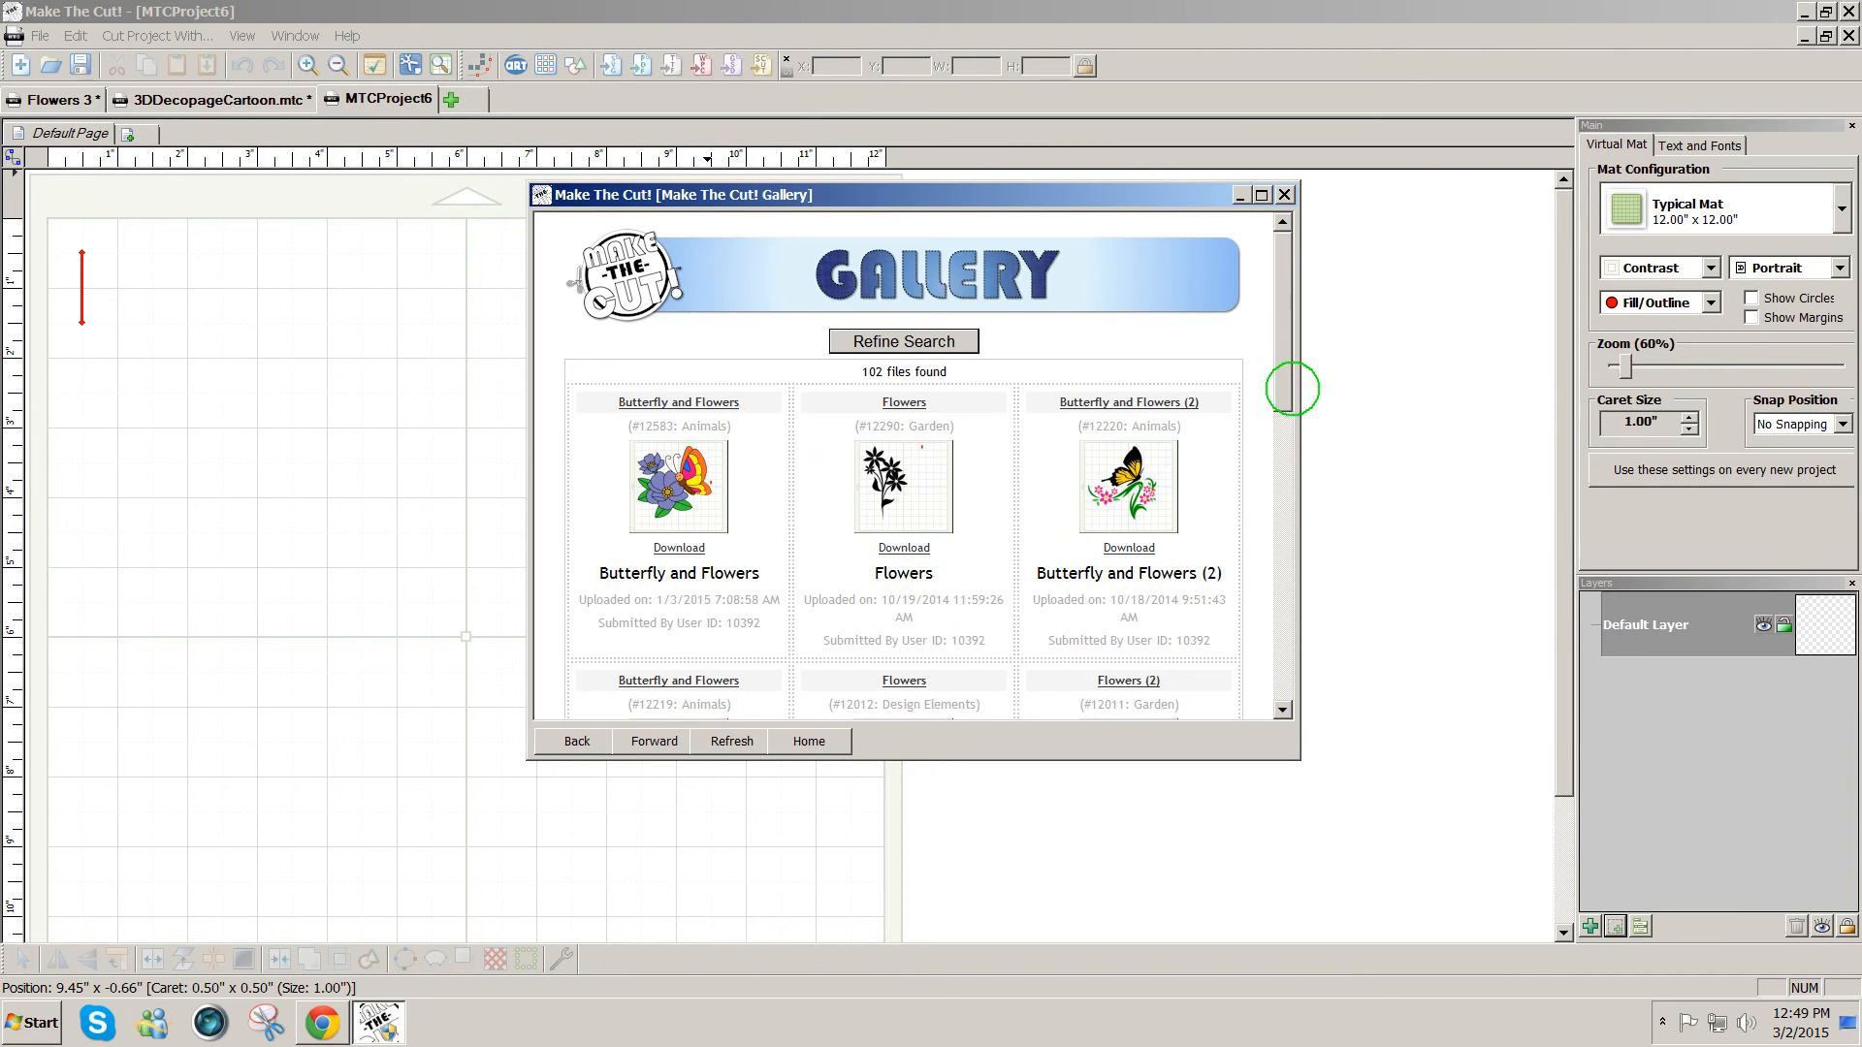
left_click_drag(1282, 395, 1231, 665)
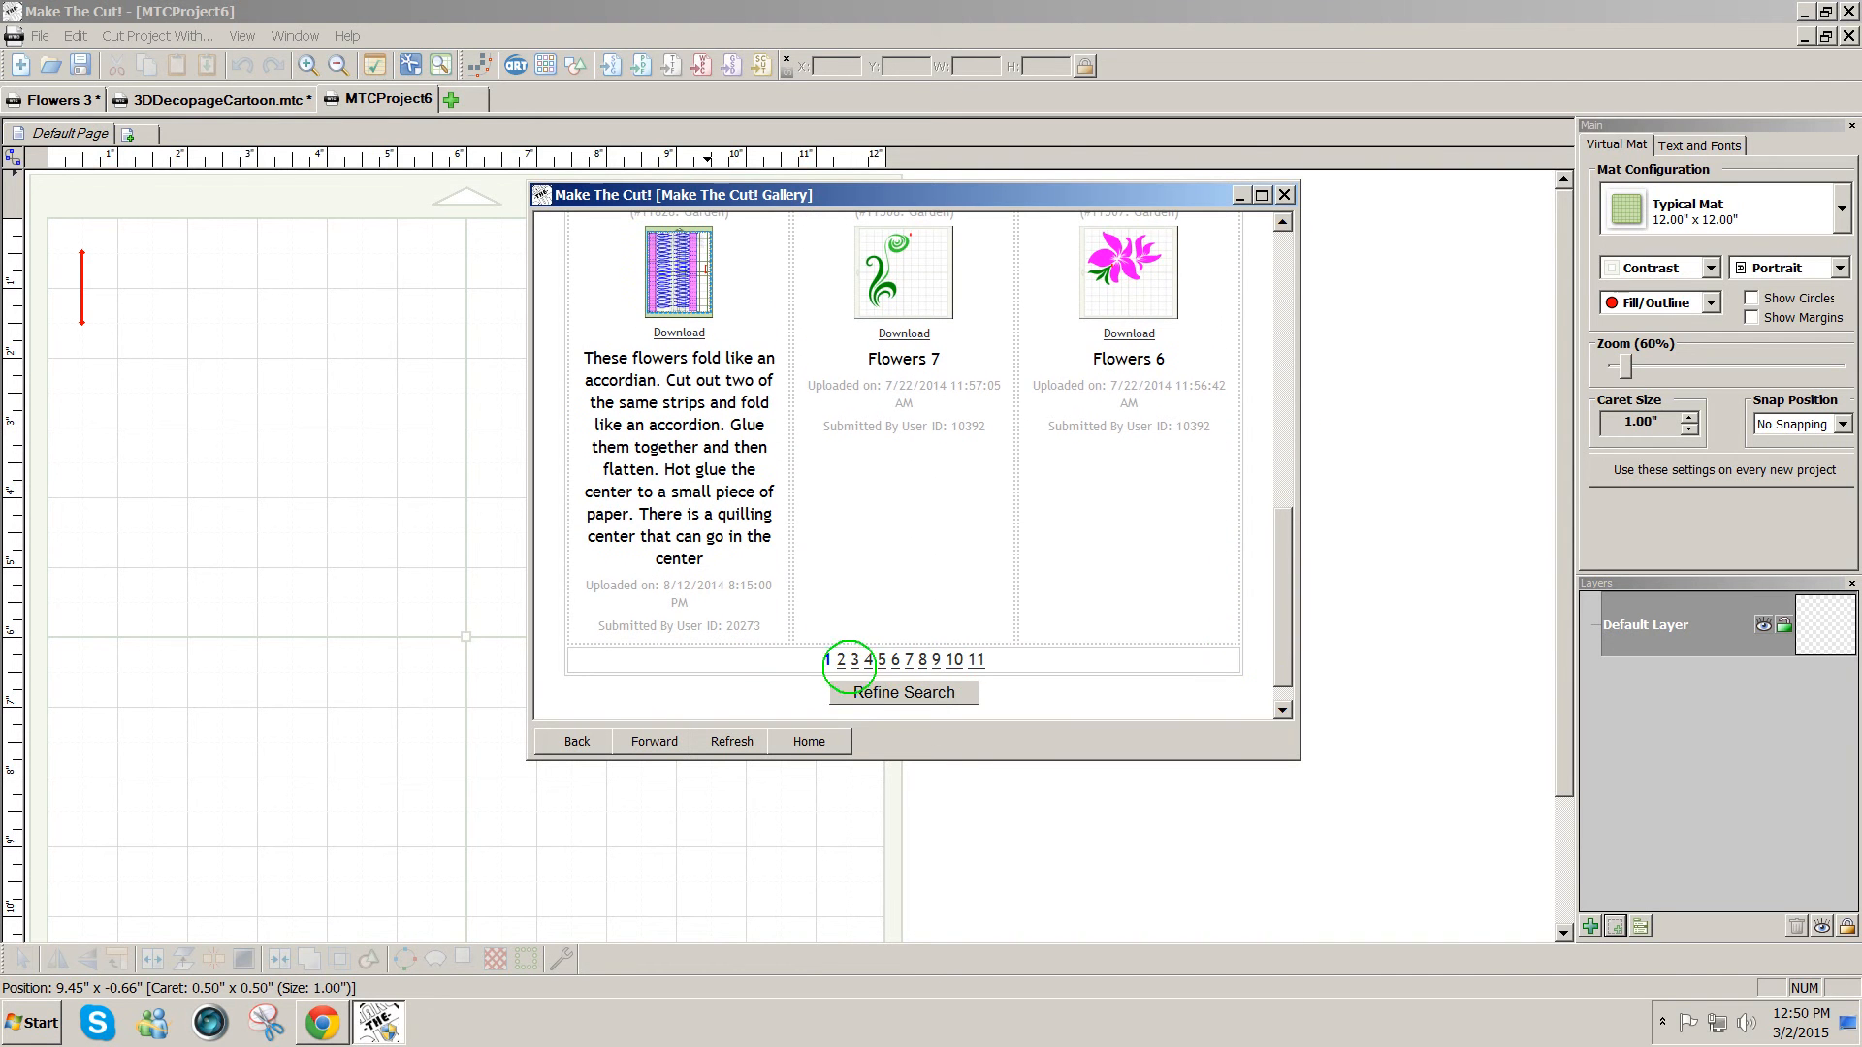
left_click(839, 661)
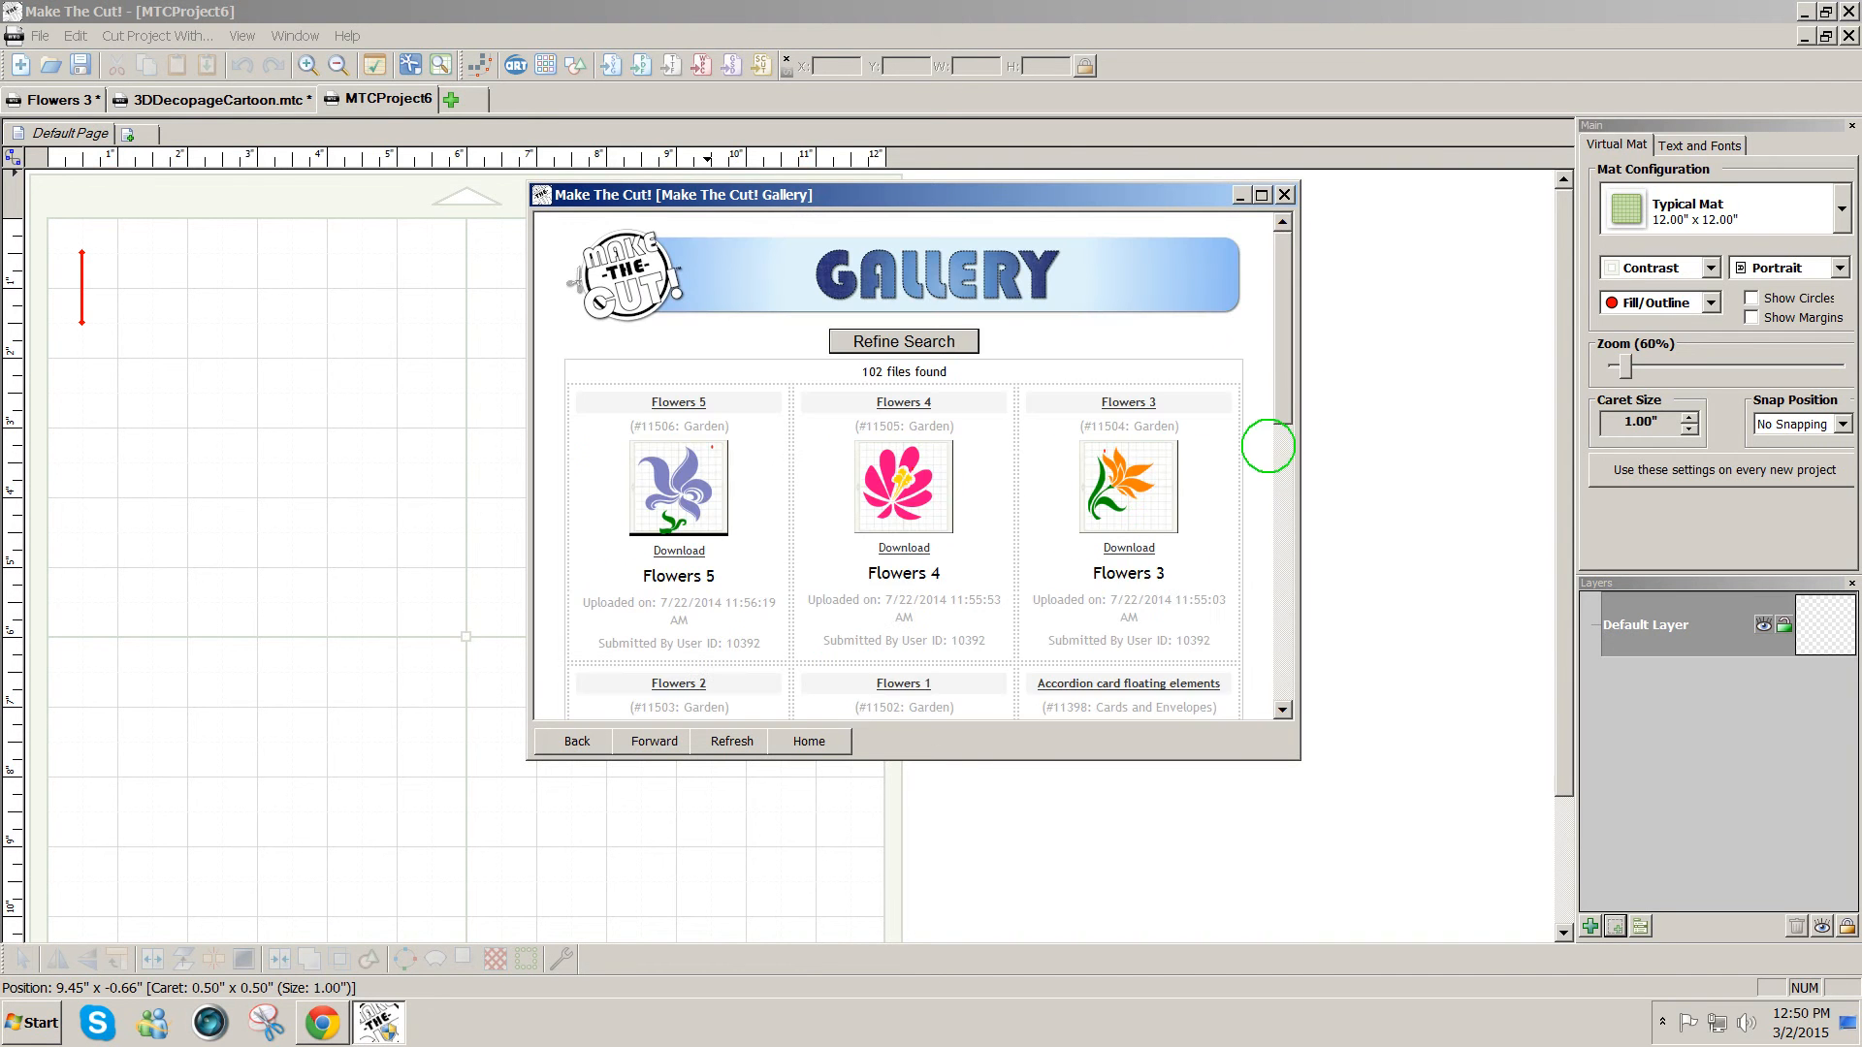
left_click_drag(1288, 413, 1218, 669)
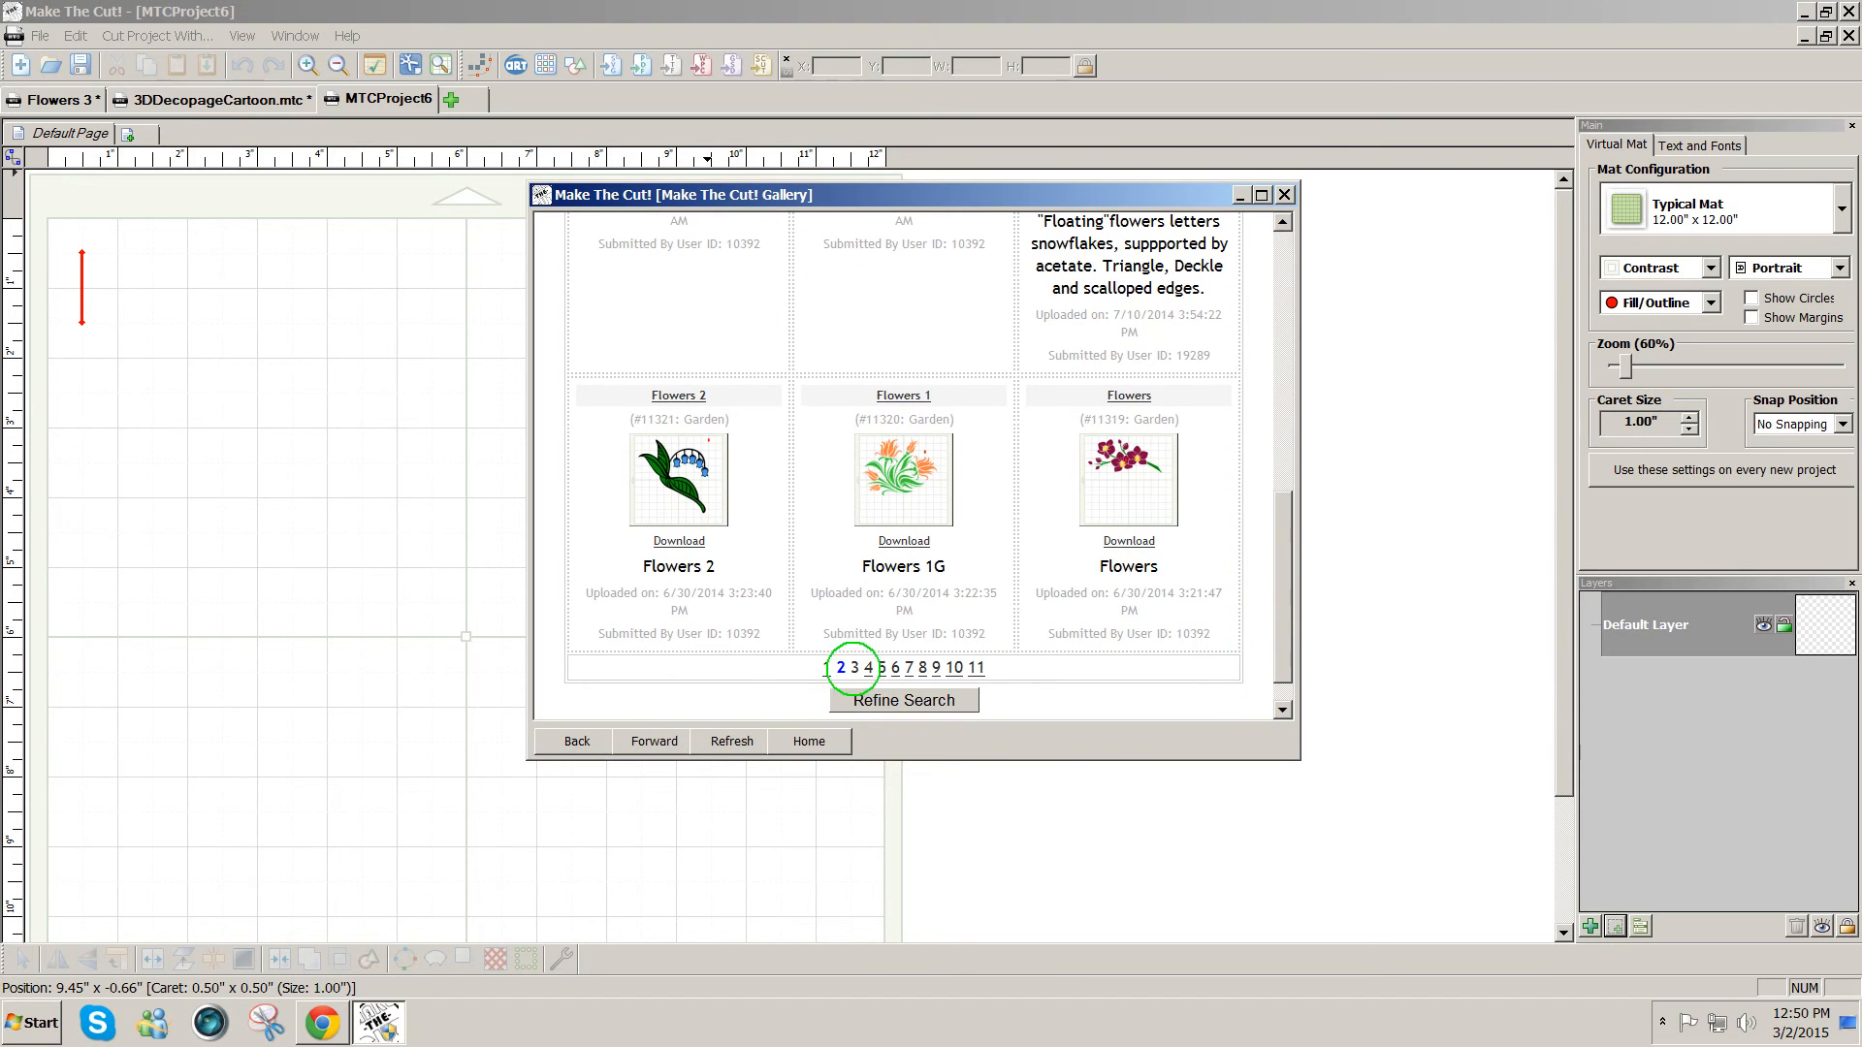
left_click(854, 668)
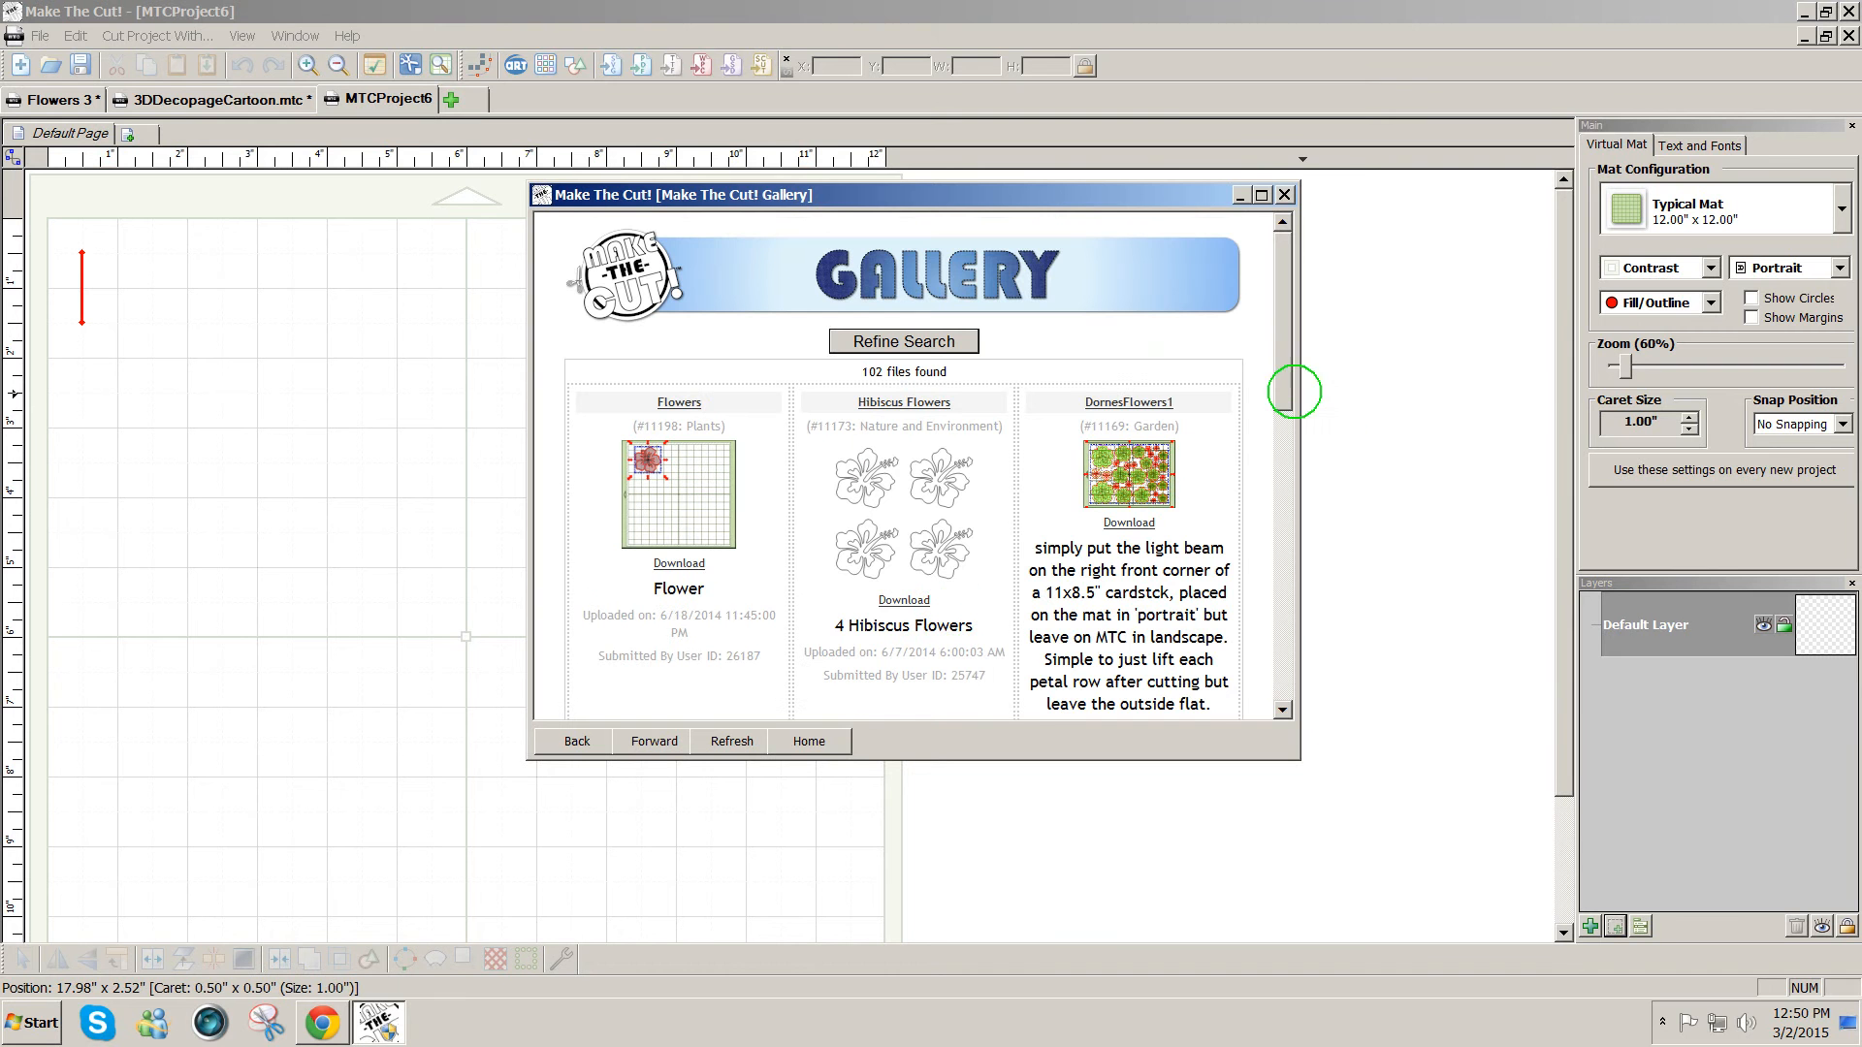
left_click_drag(1282, 393, 1260, 679)
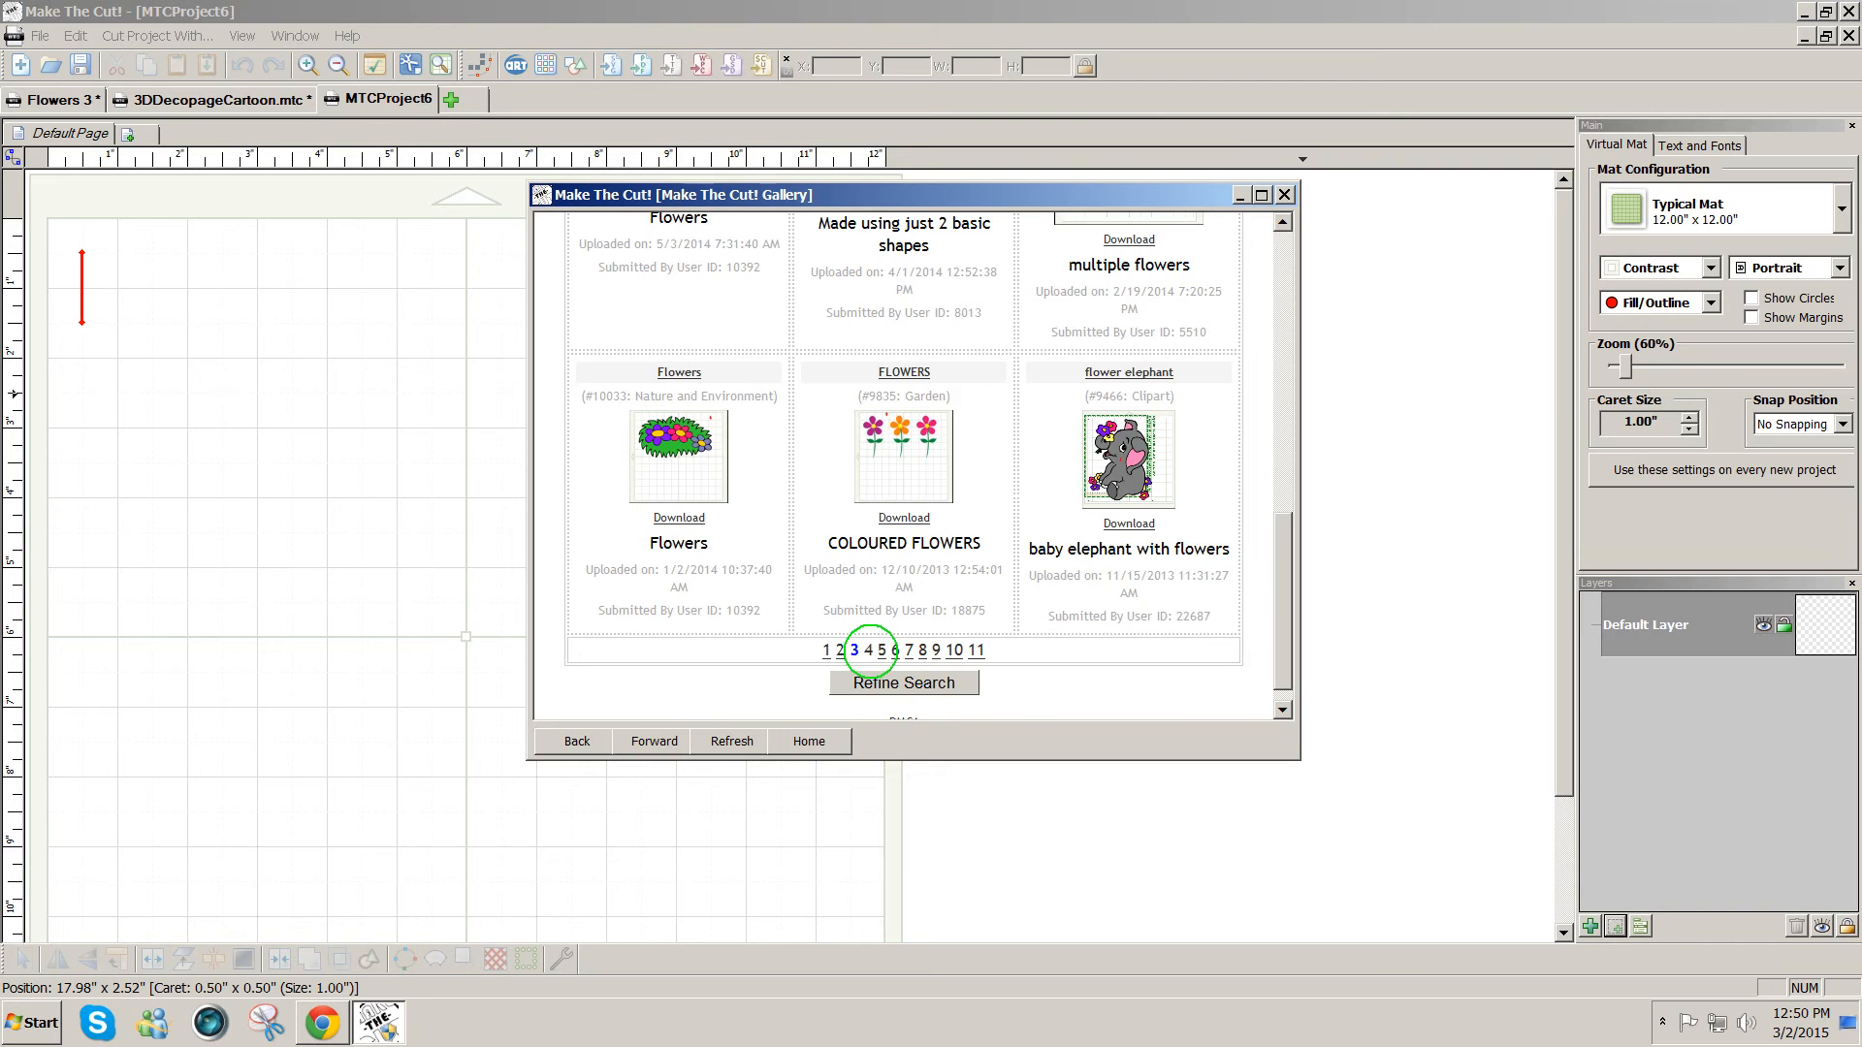
left_click(868, 651)
left_click_drag(1280, 379, 1255, 508)
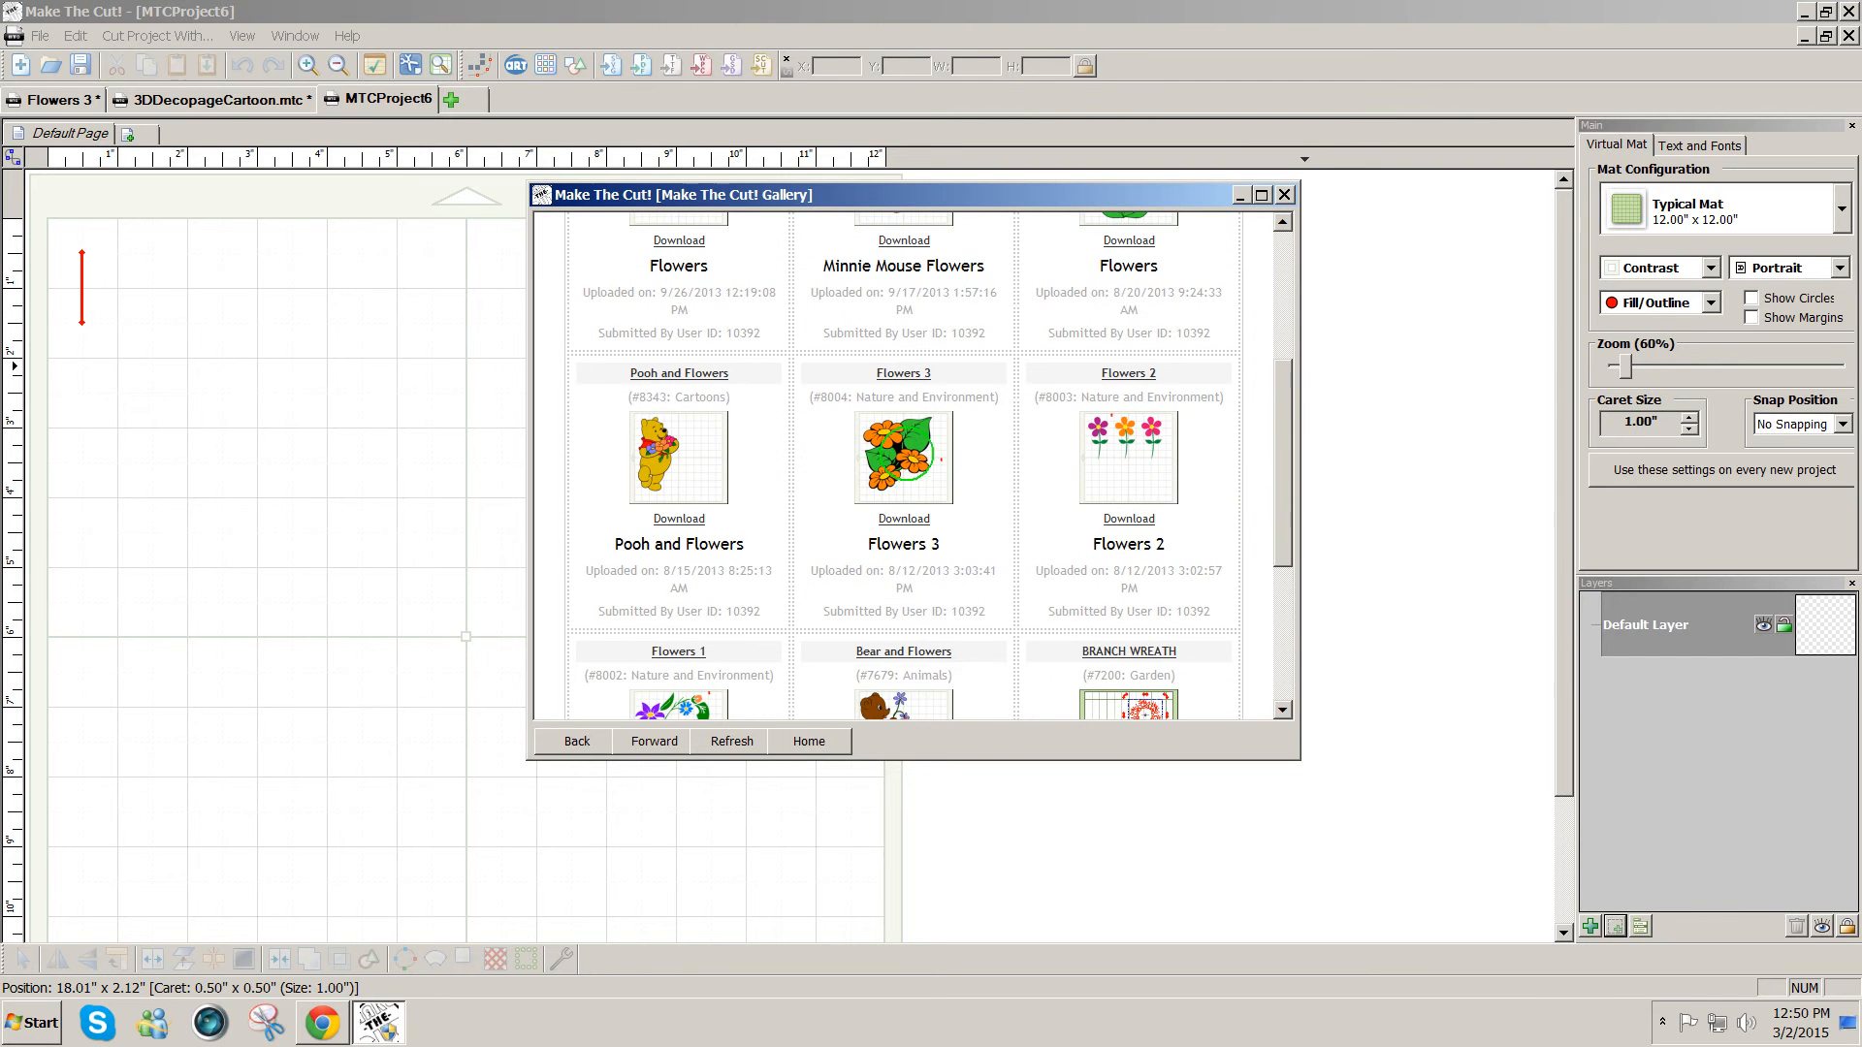
- Download the "Flowers 3" design with orange flowers and green leaves into the workspace and close the gallery
left_click(902, 520)
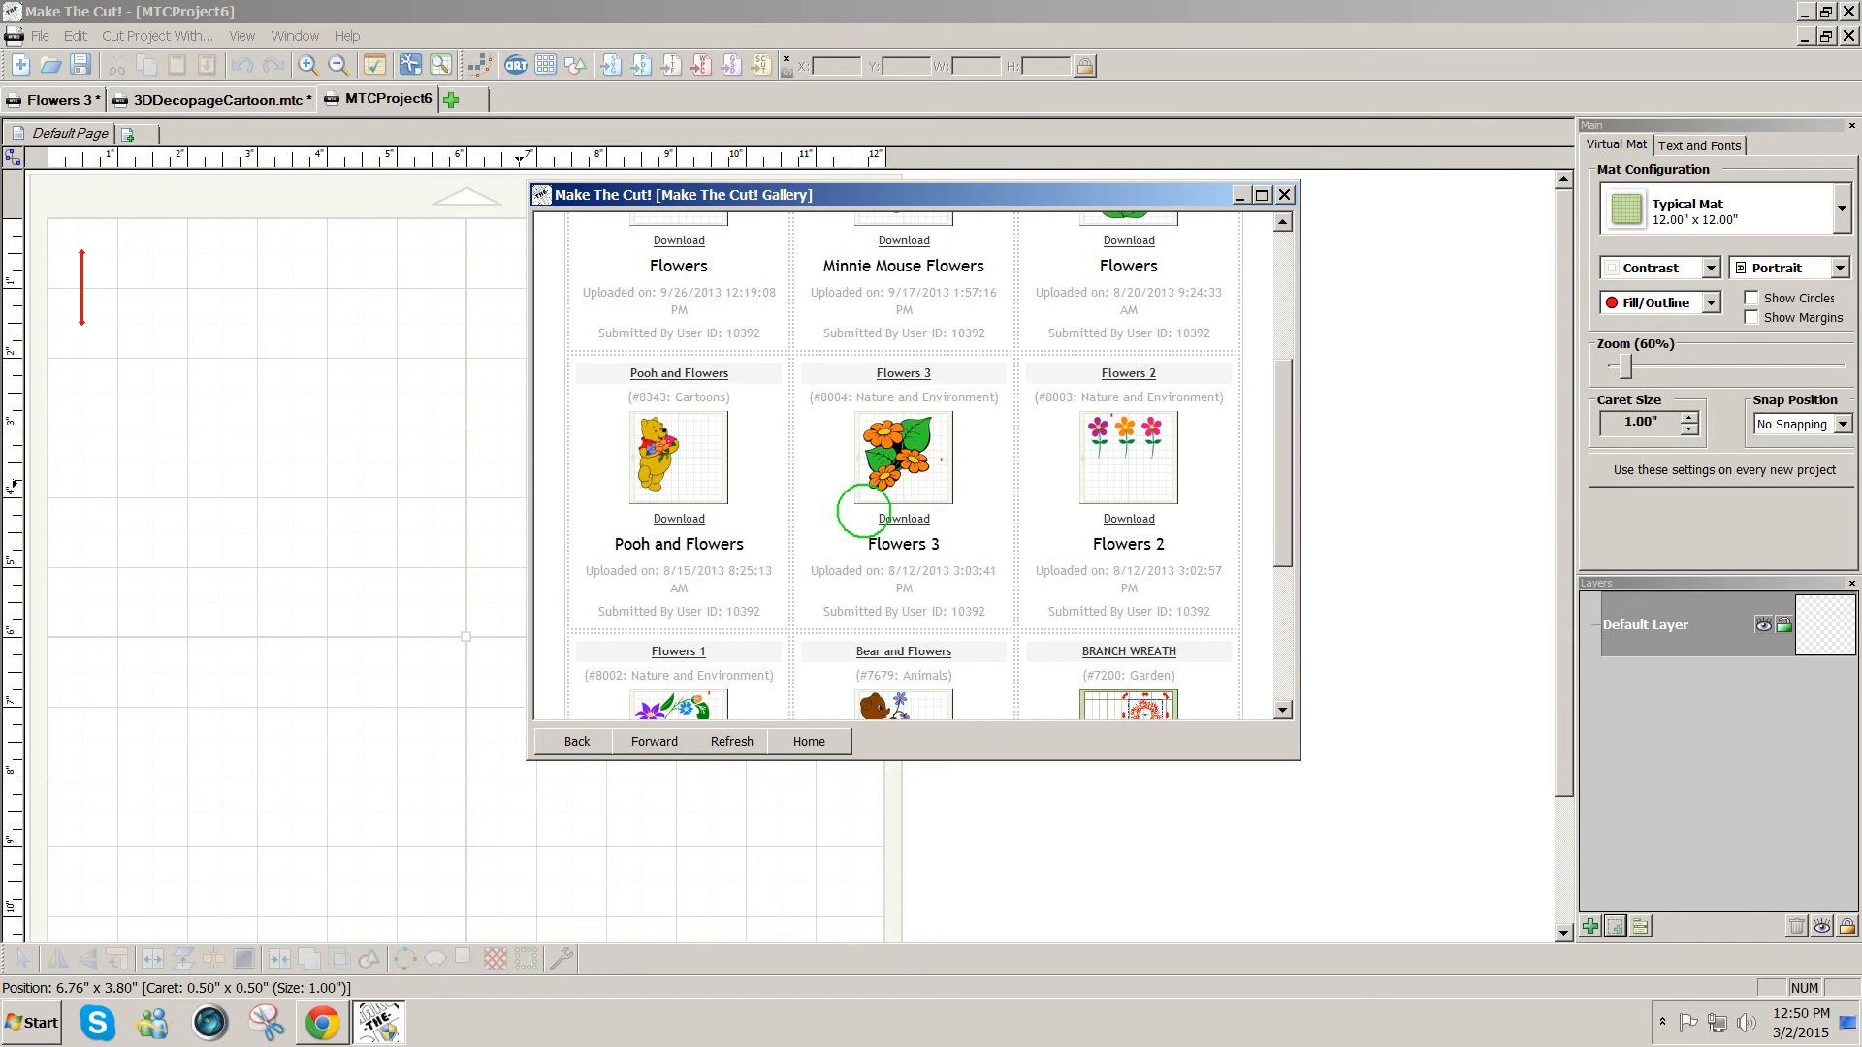
left_click(906, 517)
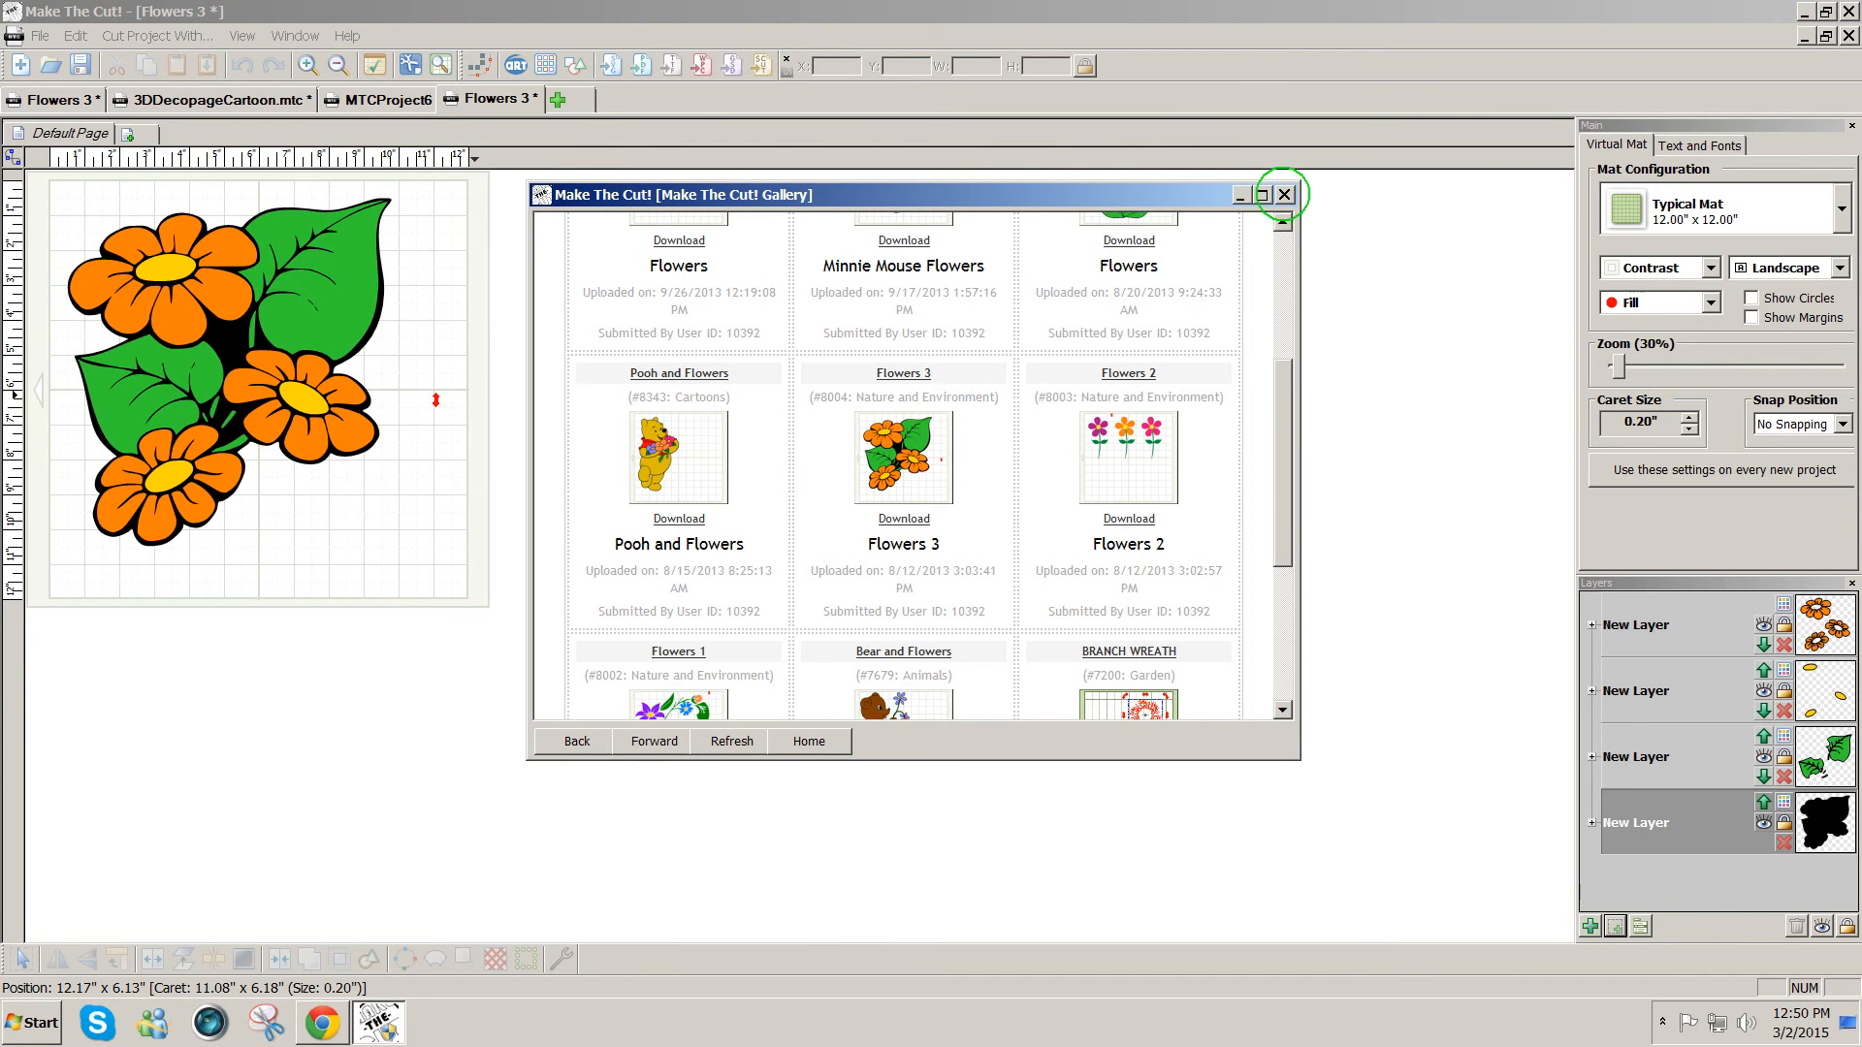
left_click(1284, 195)
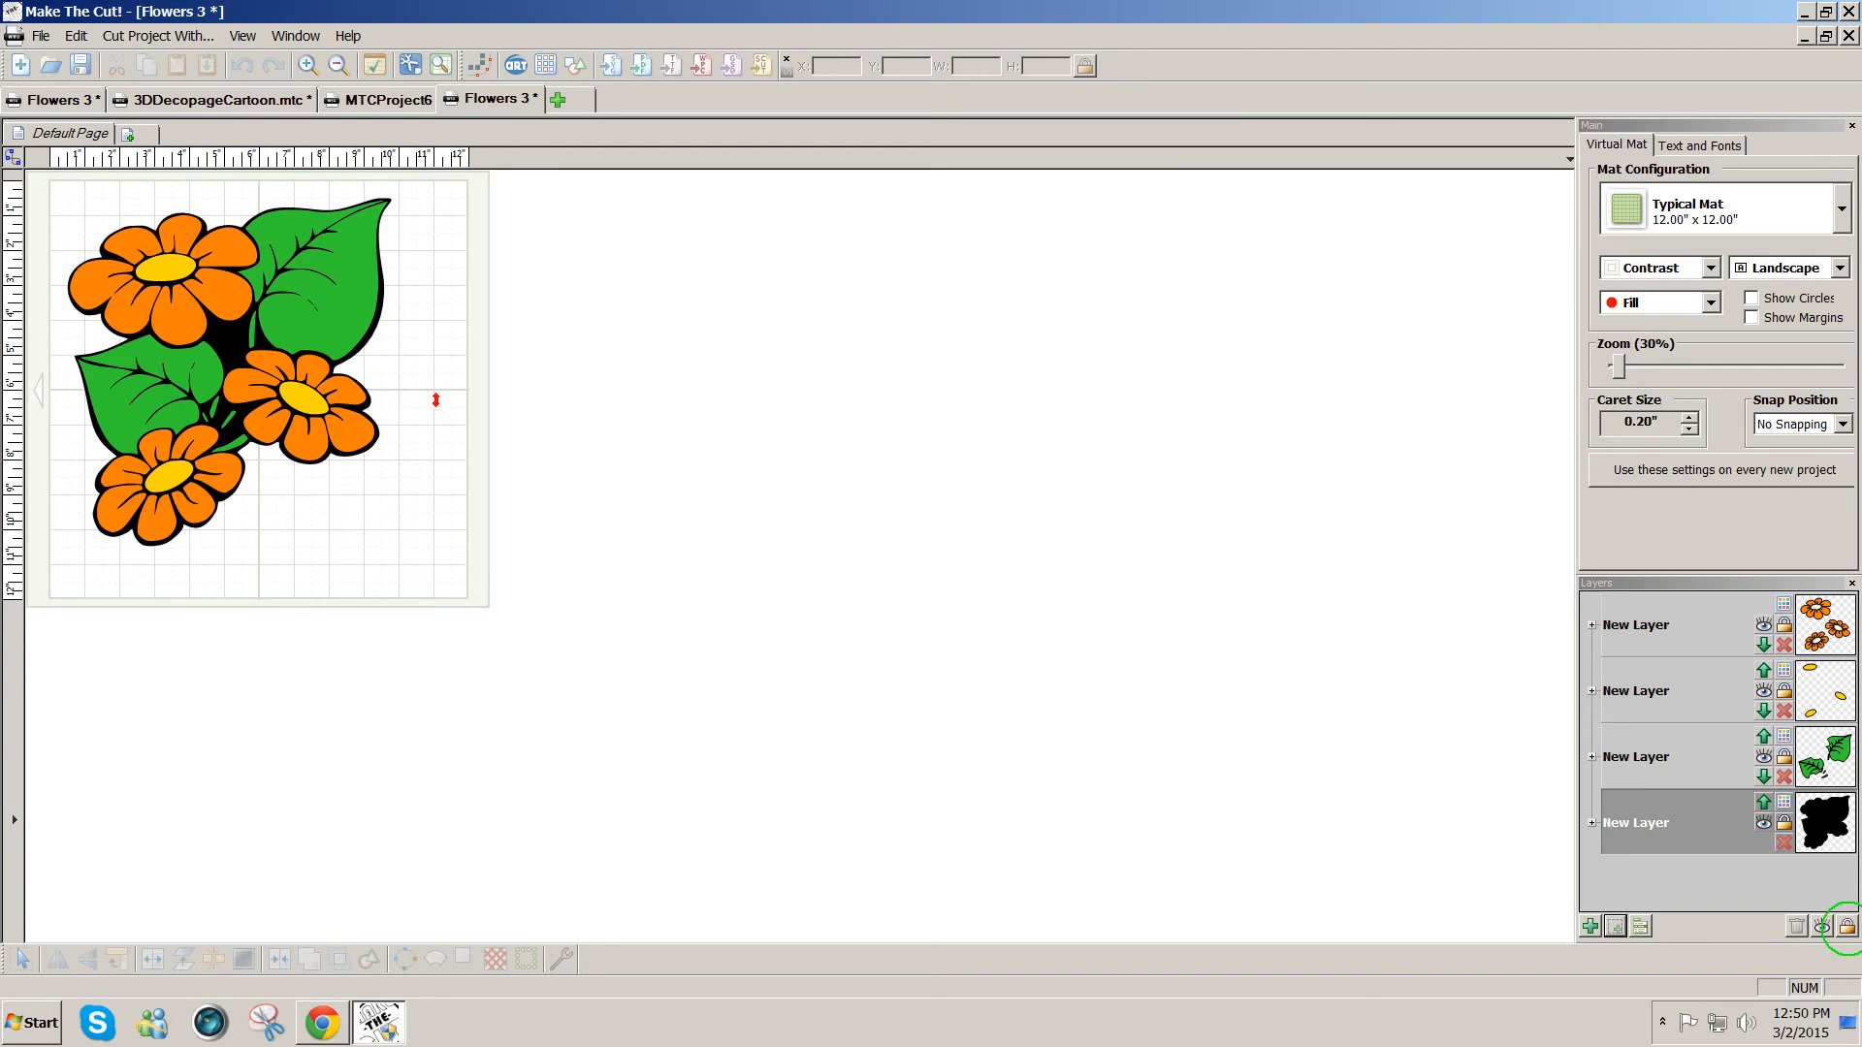
- Unlock all layers and check that the yellow centres, green leaves and orange petals can be selected individually
left_click(1846, 927)
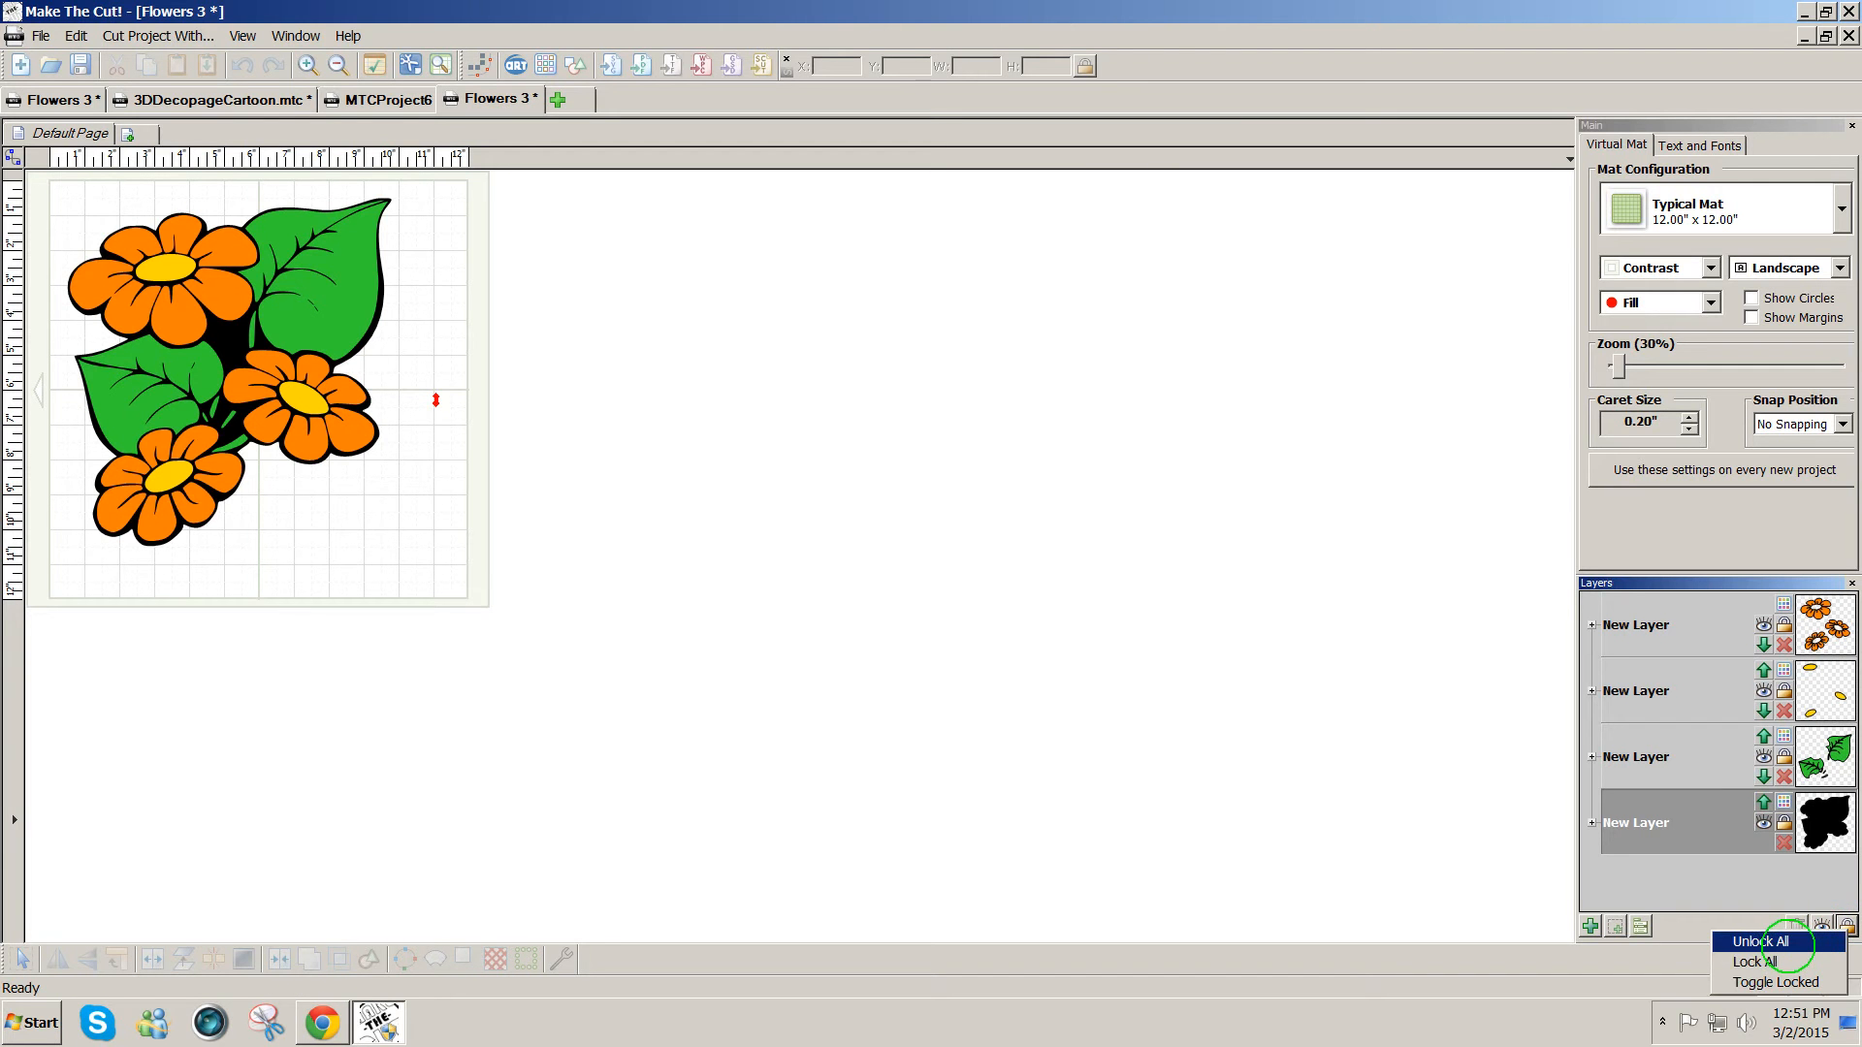
left_click(1787, 946)
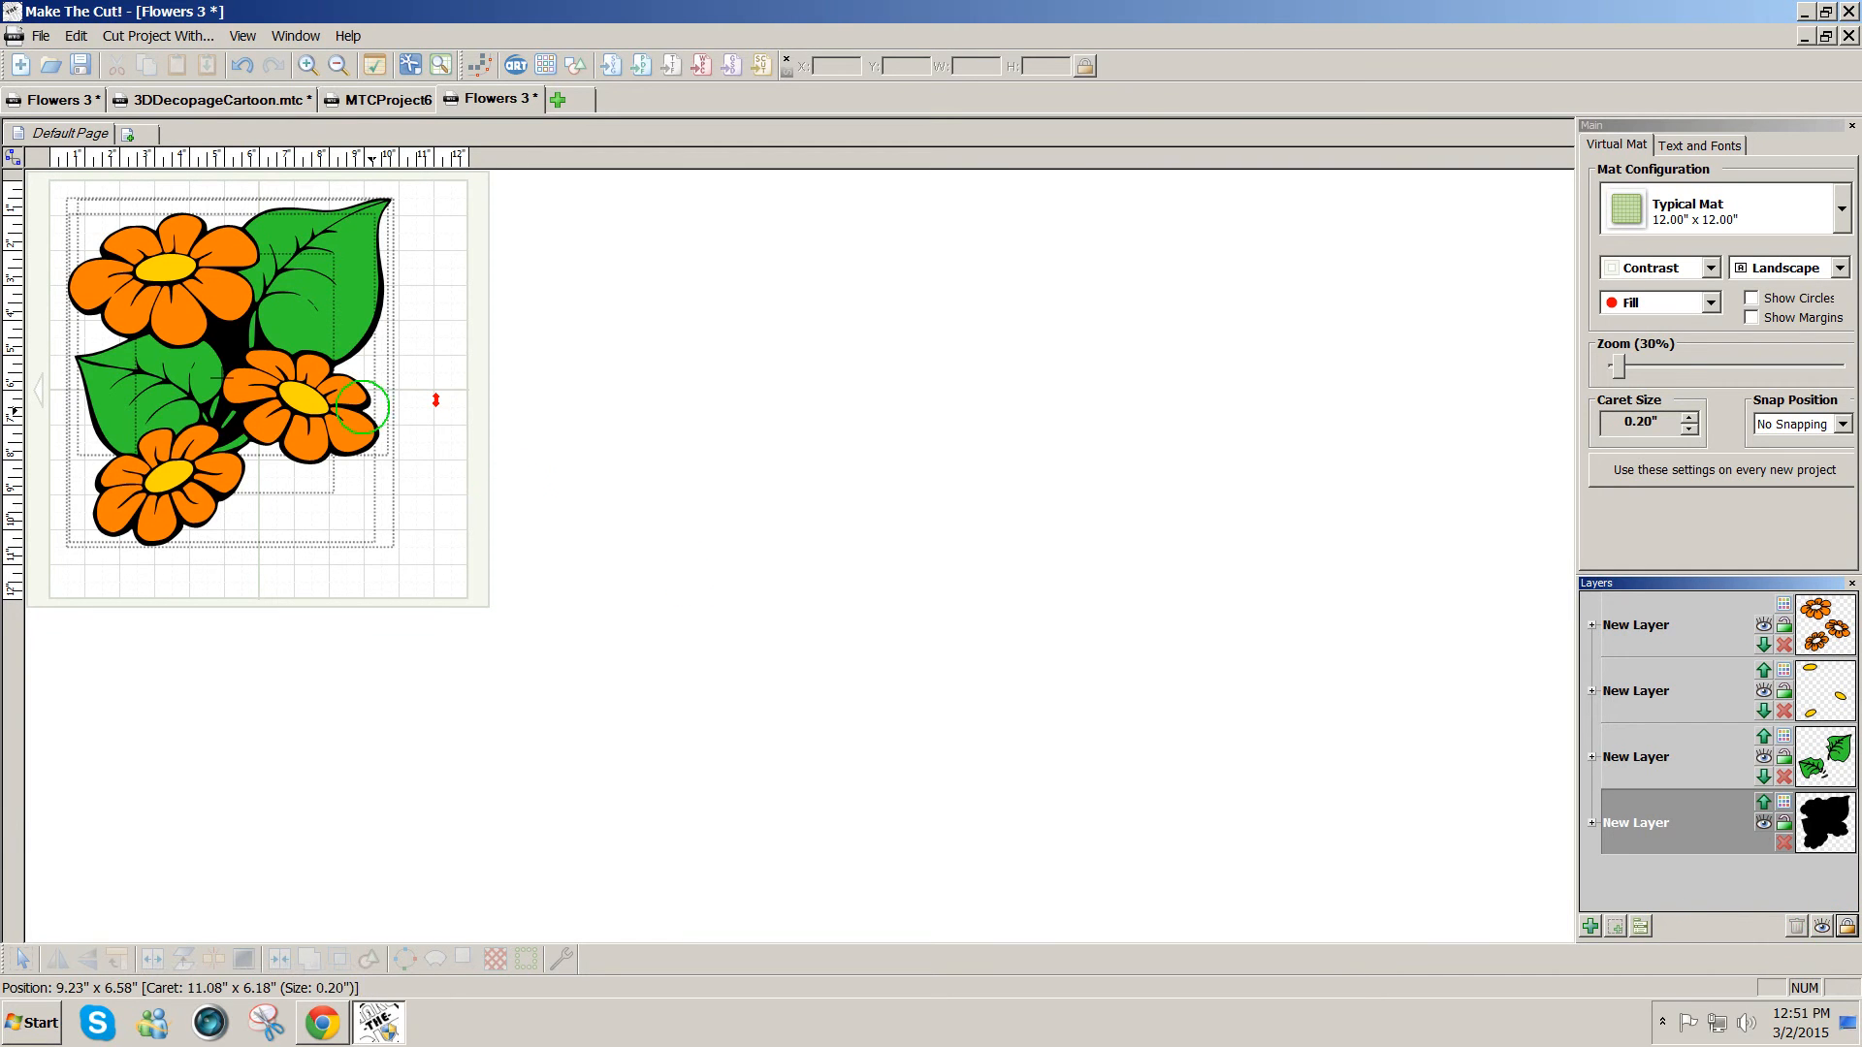
left_click(234, 249)
left_click(319, 263)
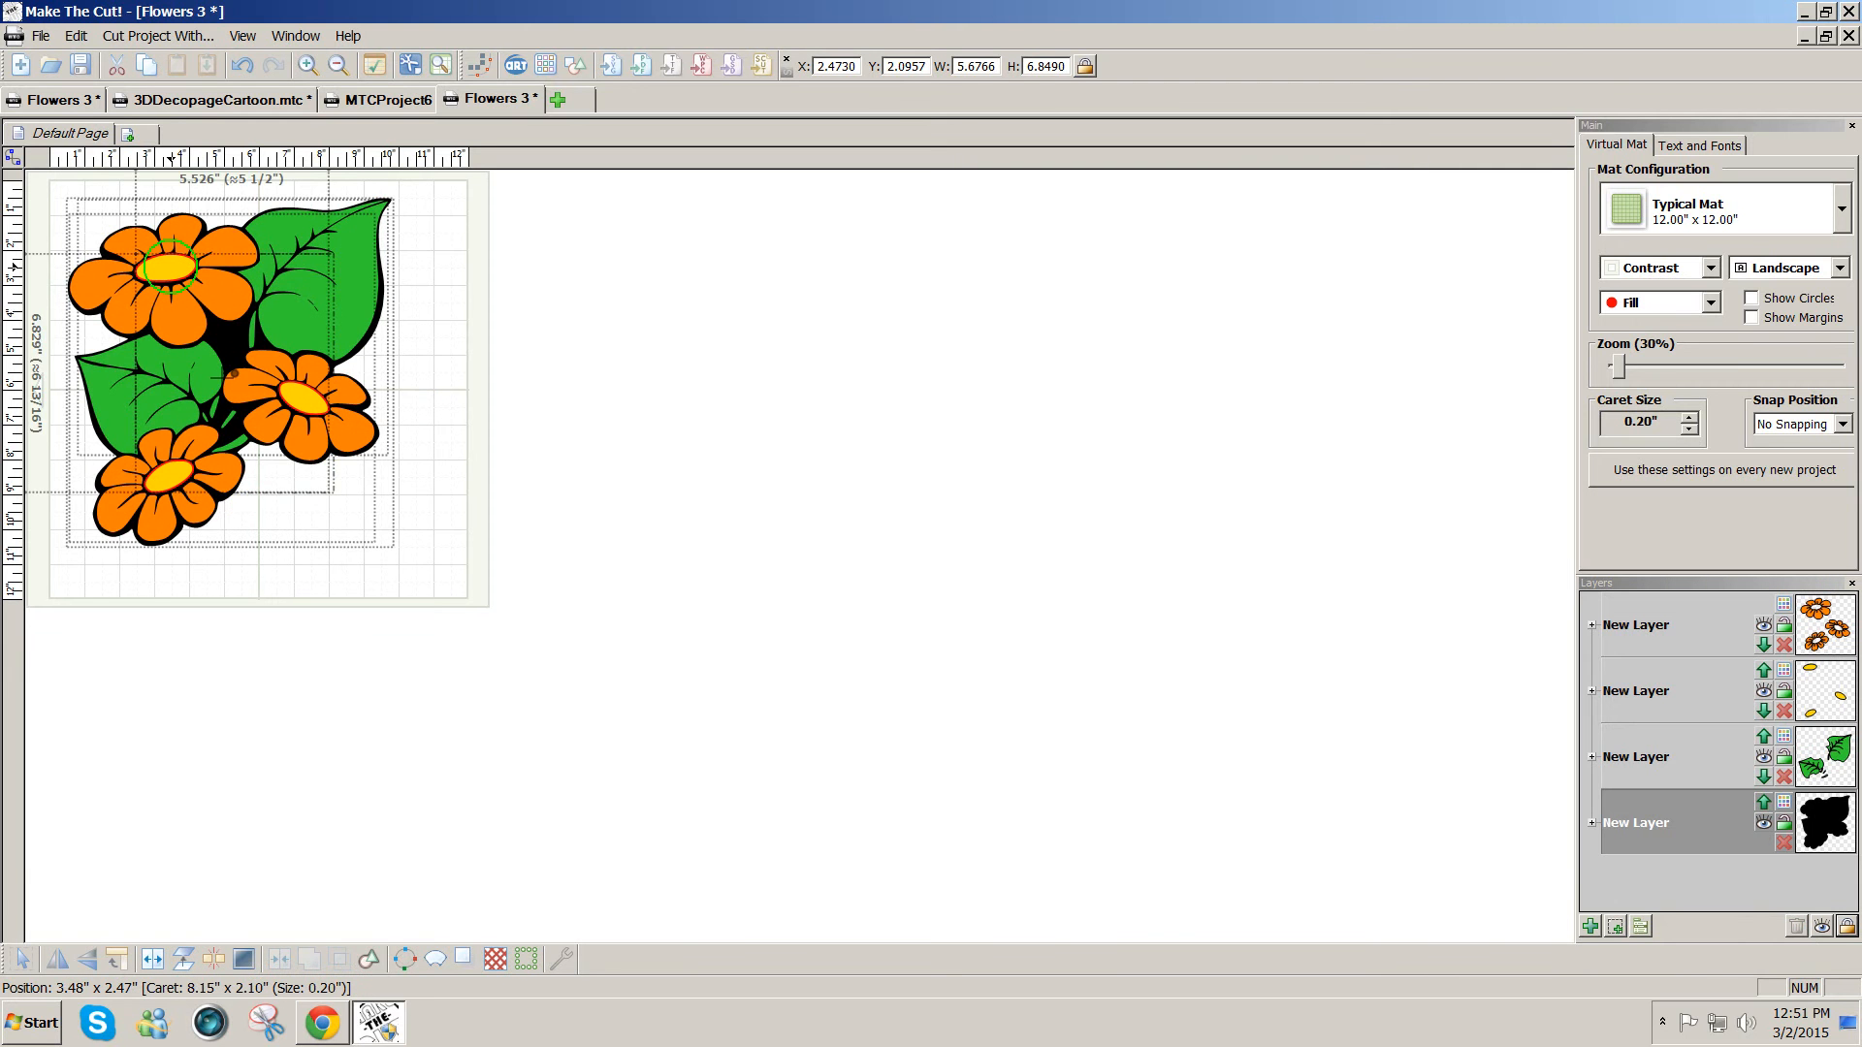
left_click(344, 272)
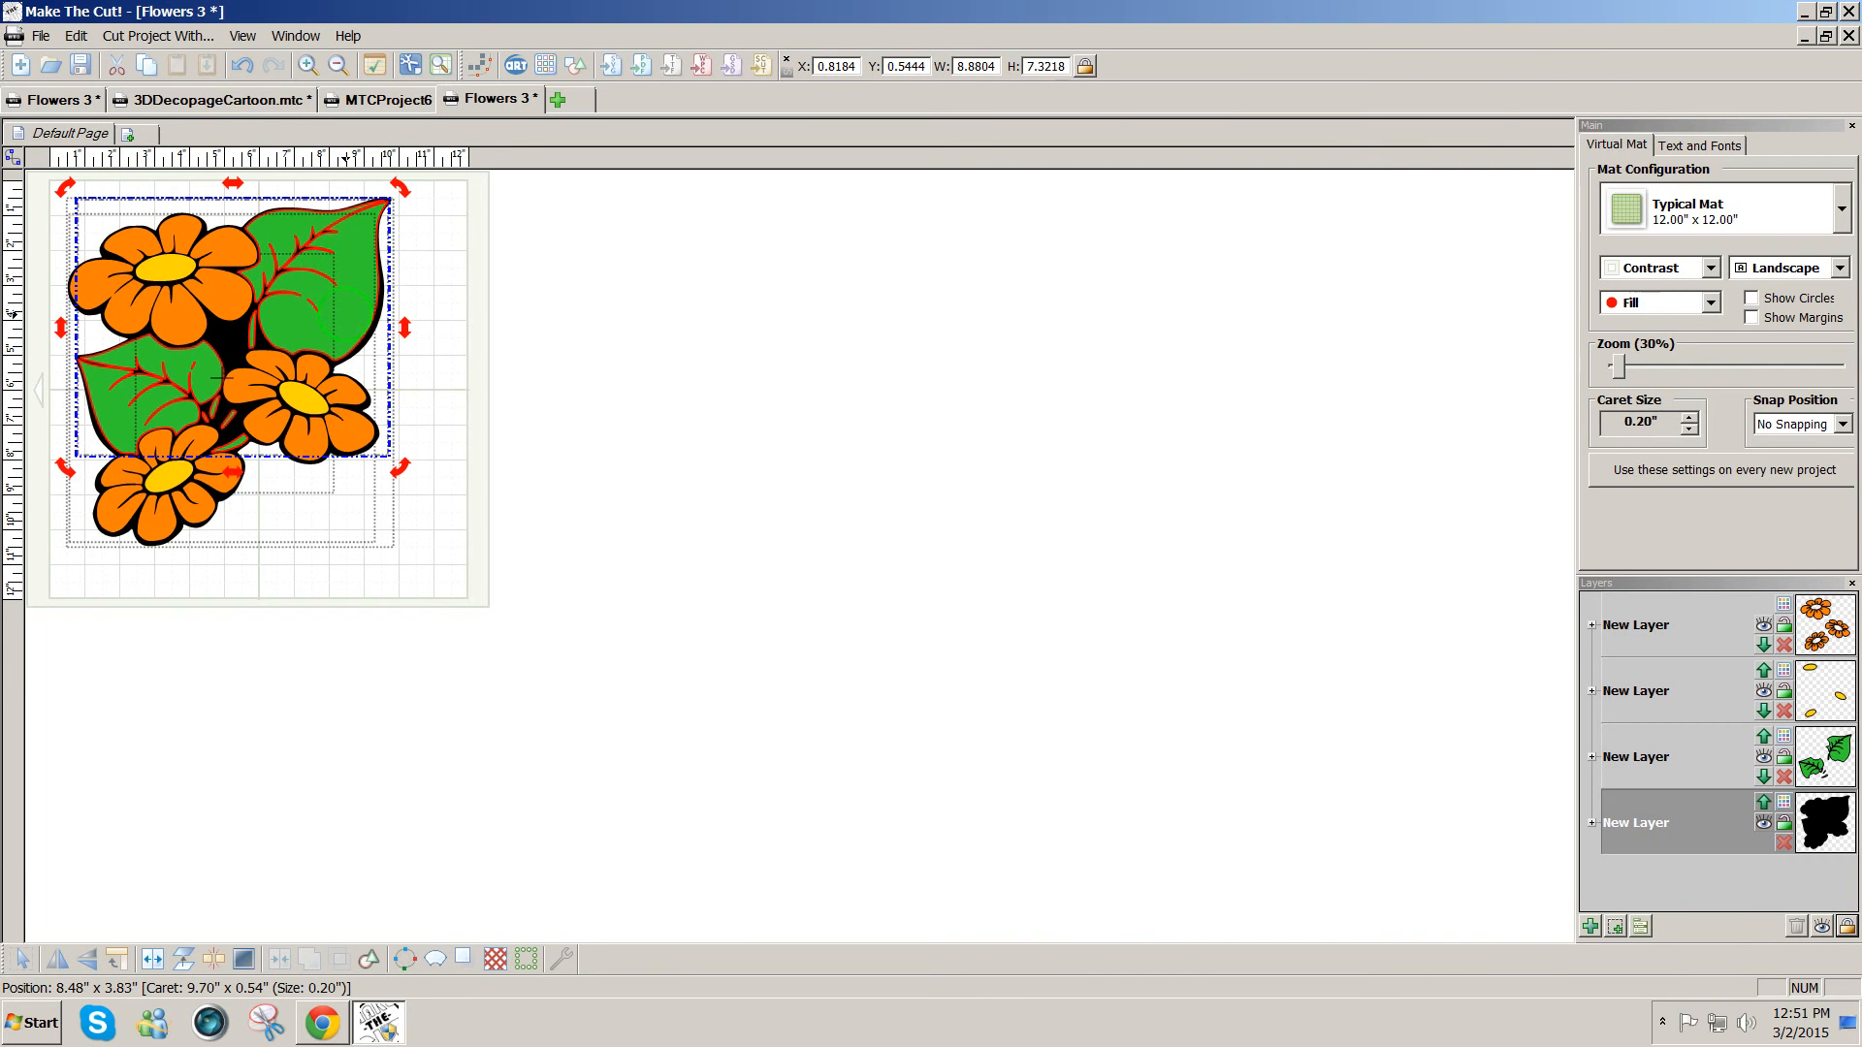
left_click(199, 519)
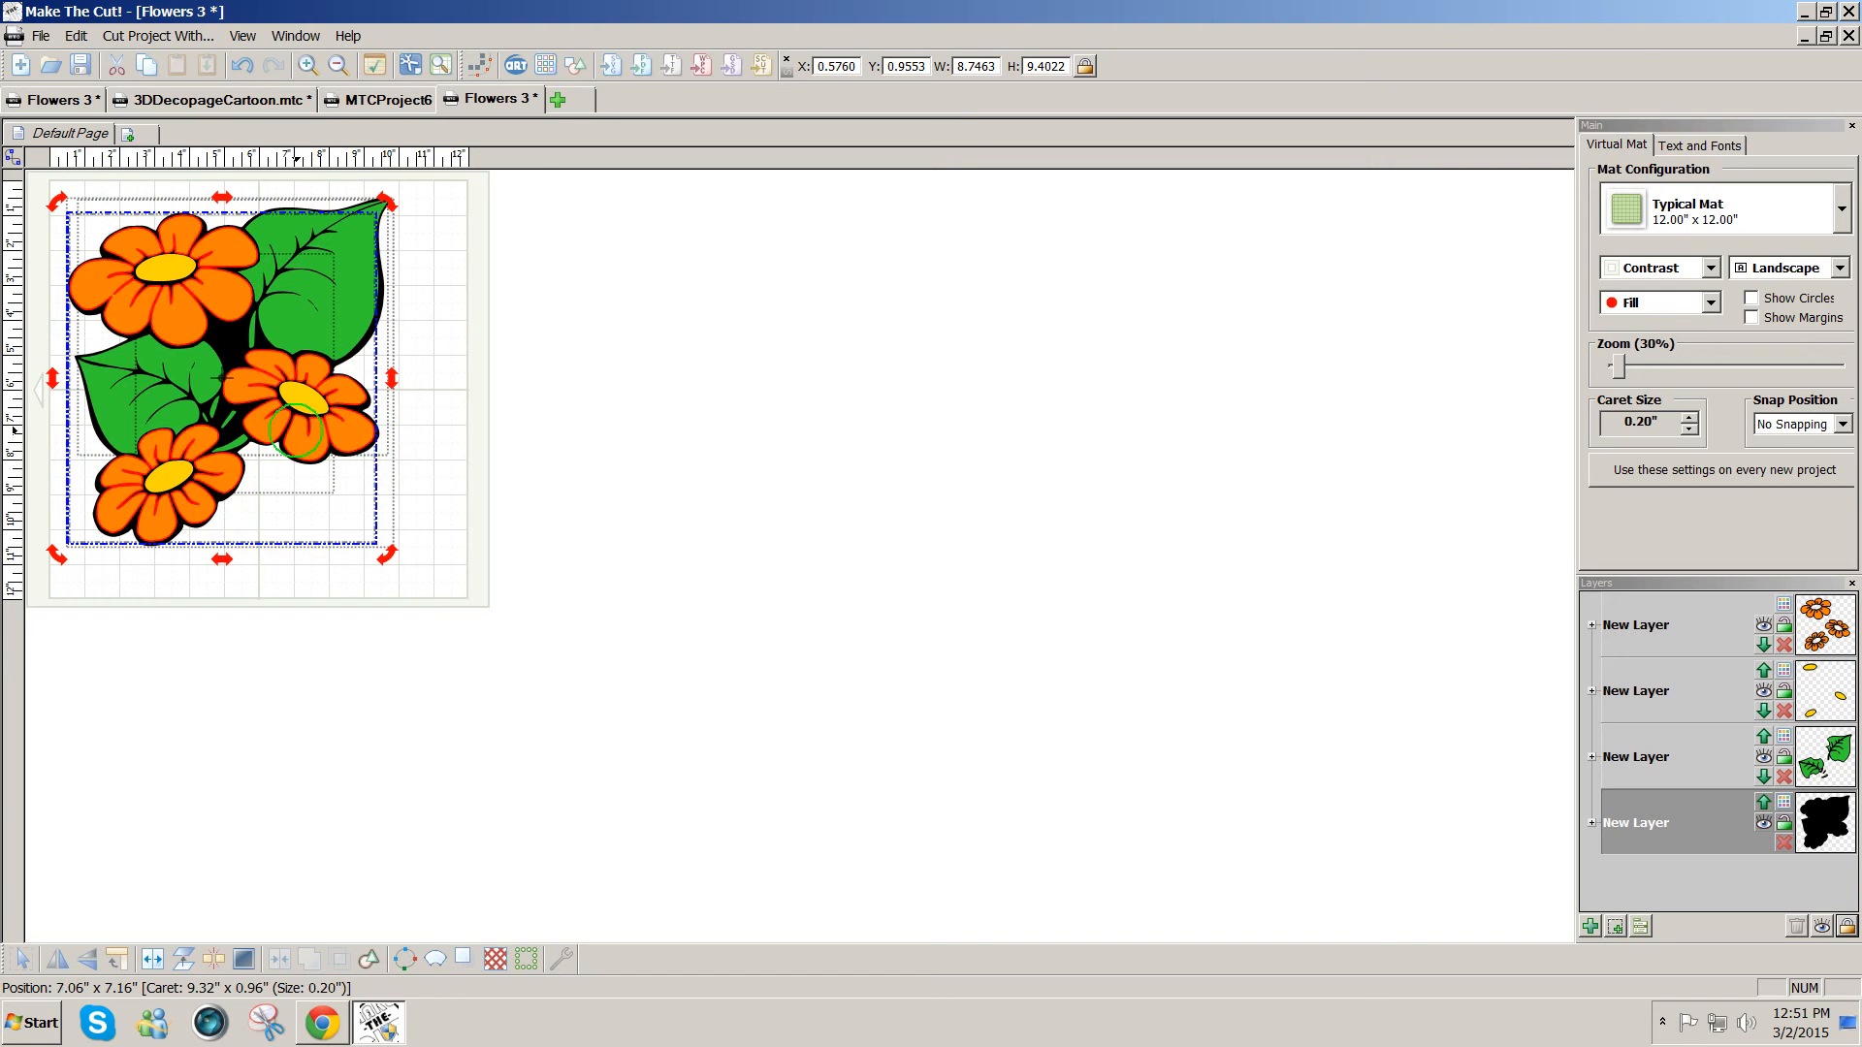
left_click(540, 480)
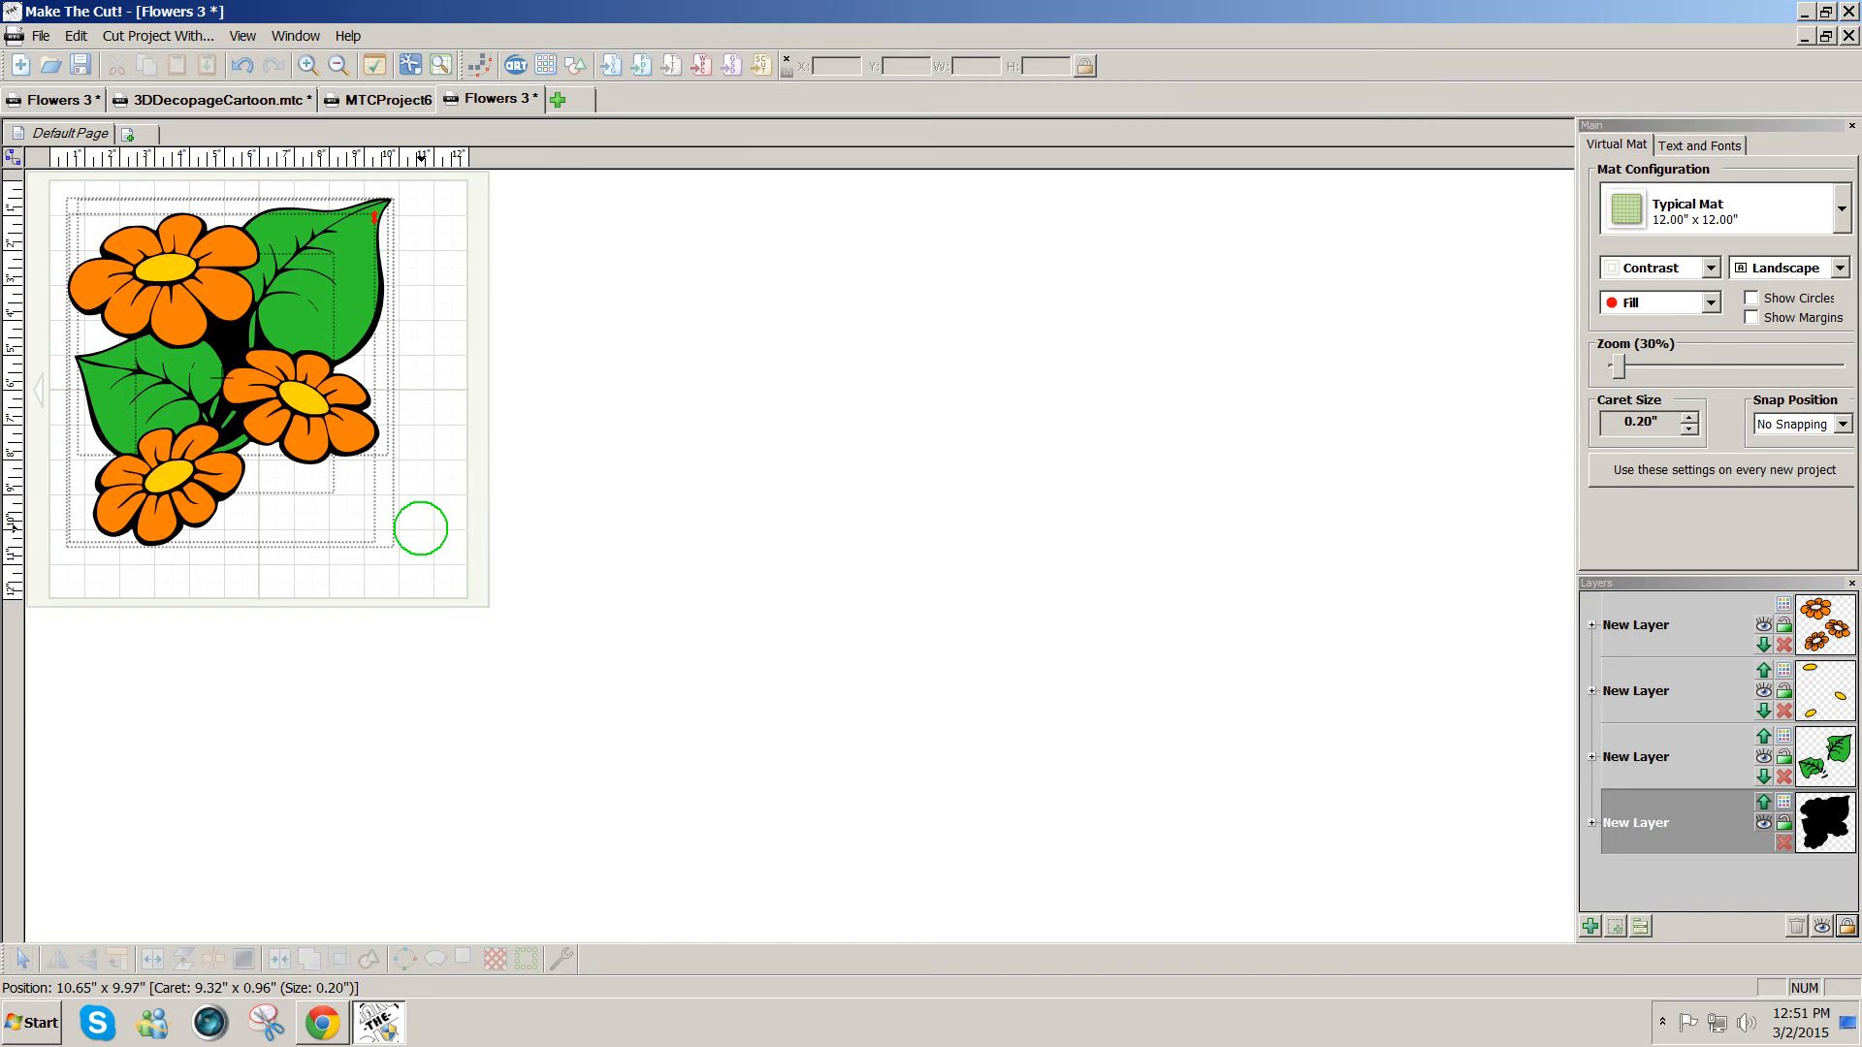
- Try moving the yellow flower centres off the artwork to about X 11.50, Y 1.96, and undo the move
left_click(300, 398)
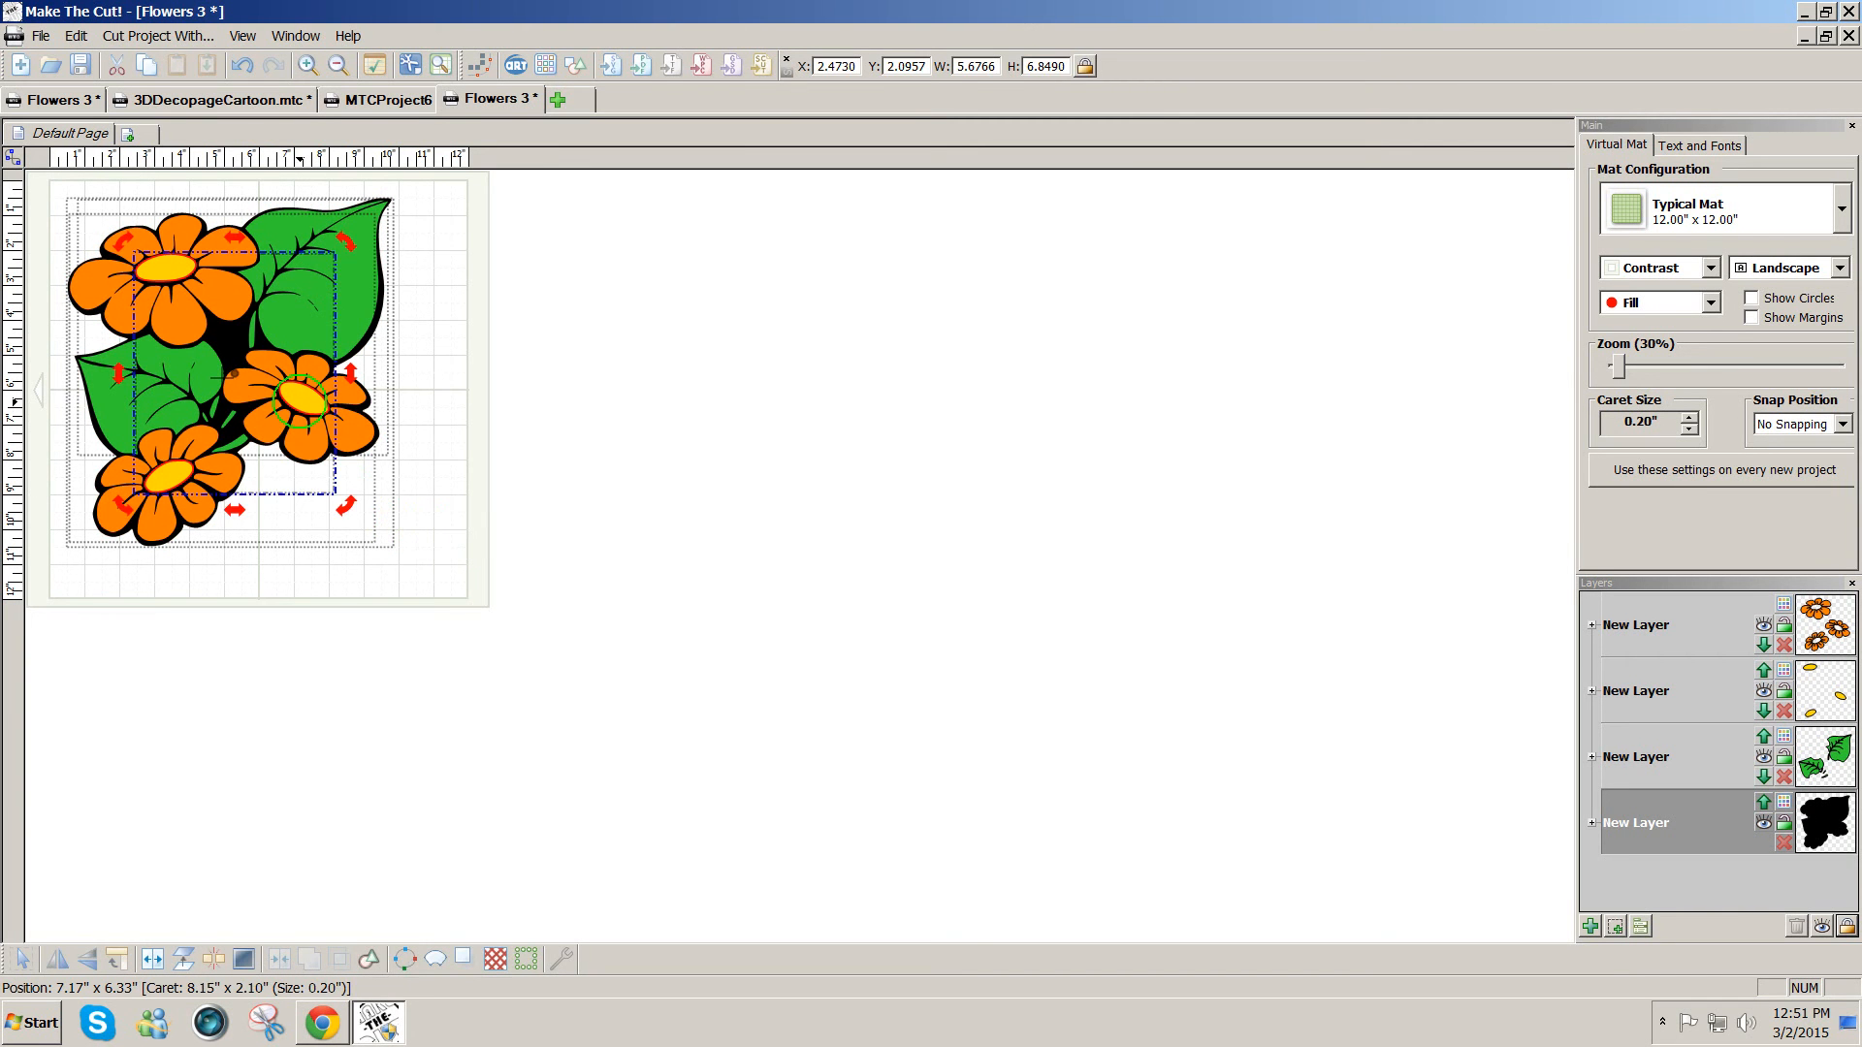
left_click_drag(299, 398, 550, 368)
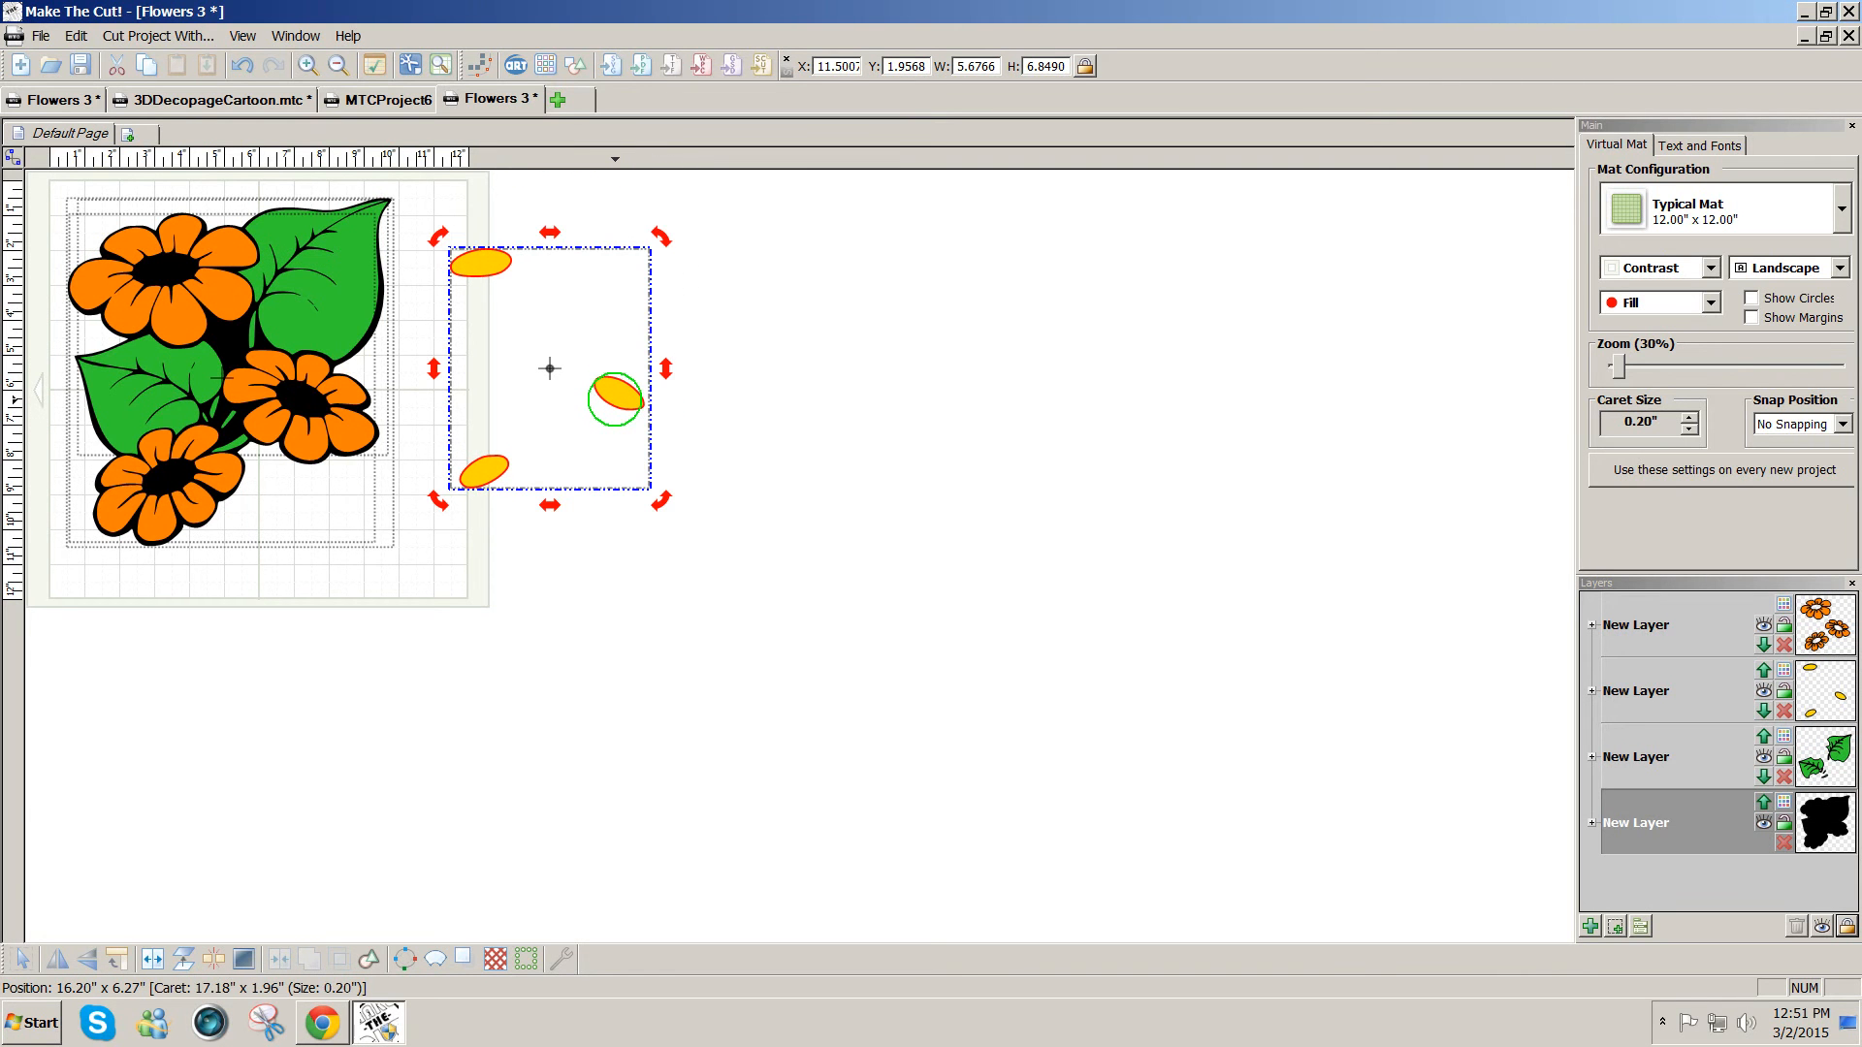
key("ctrl+z")
- Select the whole flower design and place a copy well away from the mat at about X 35.17, Y 0.08
left_click_drag(469, 564, 1, 126)
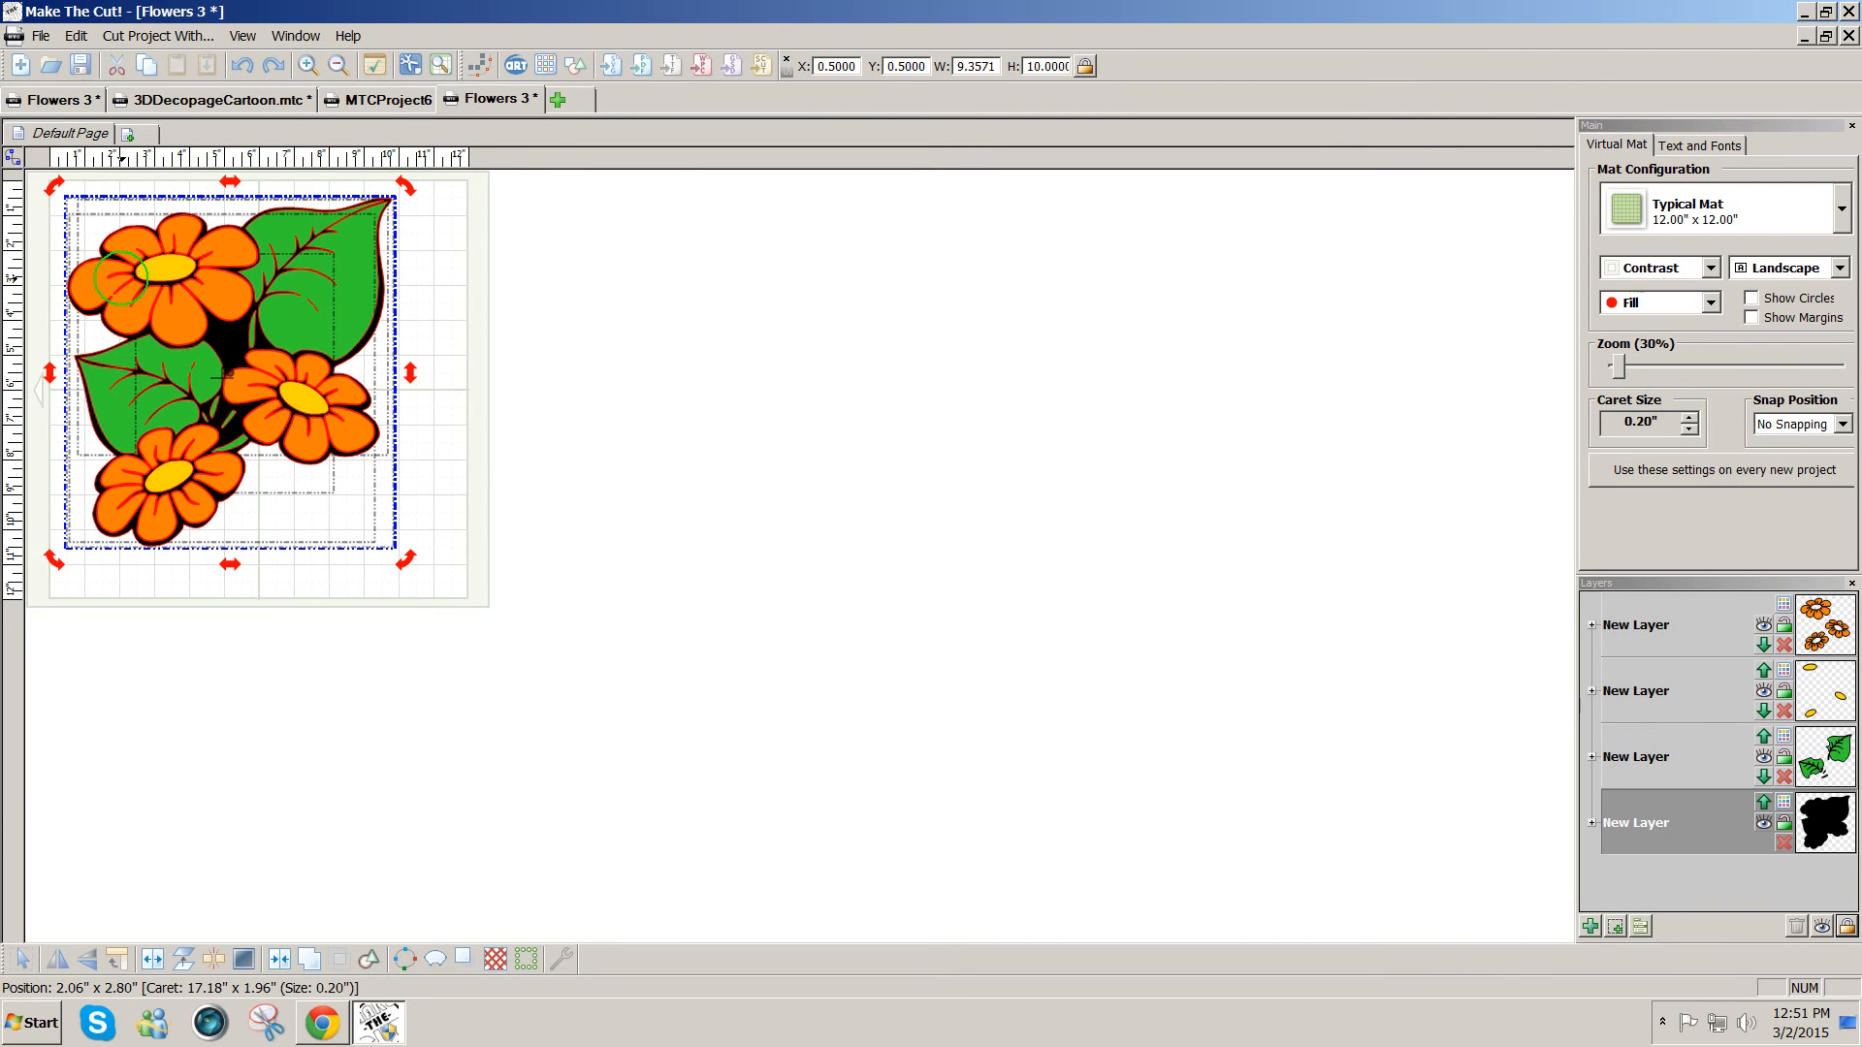
left_click_drag(121, 278, 1326, 267)
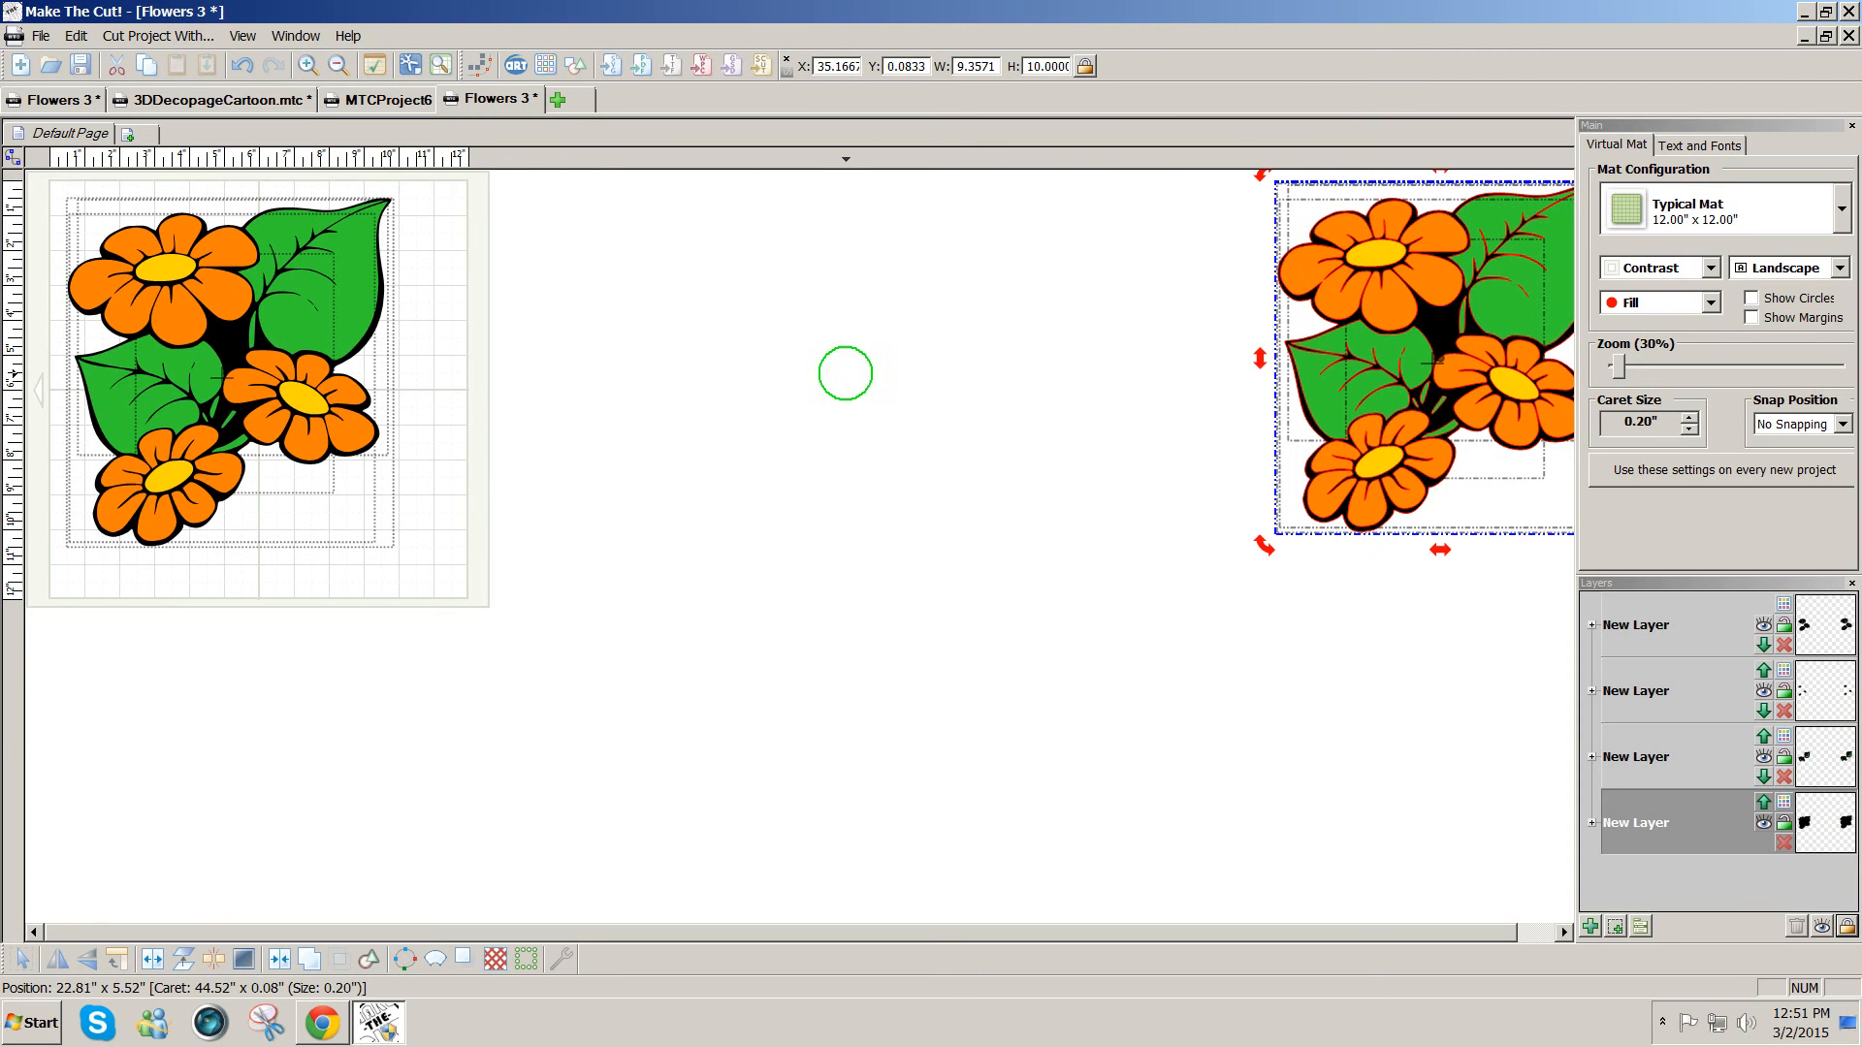
left_click(836, 400)
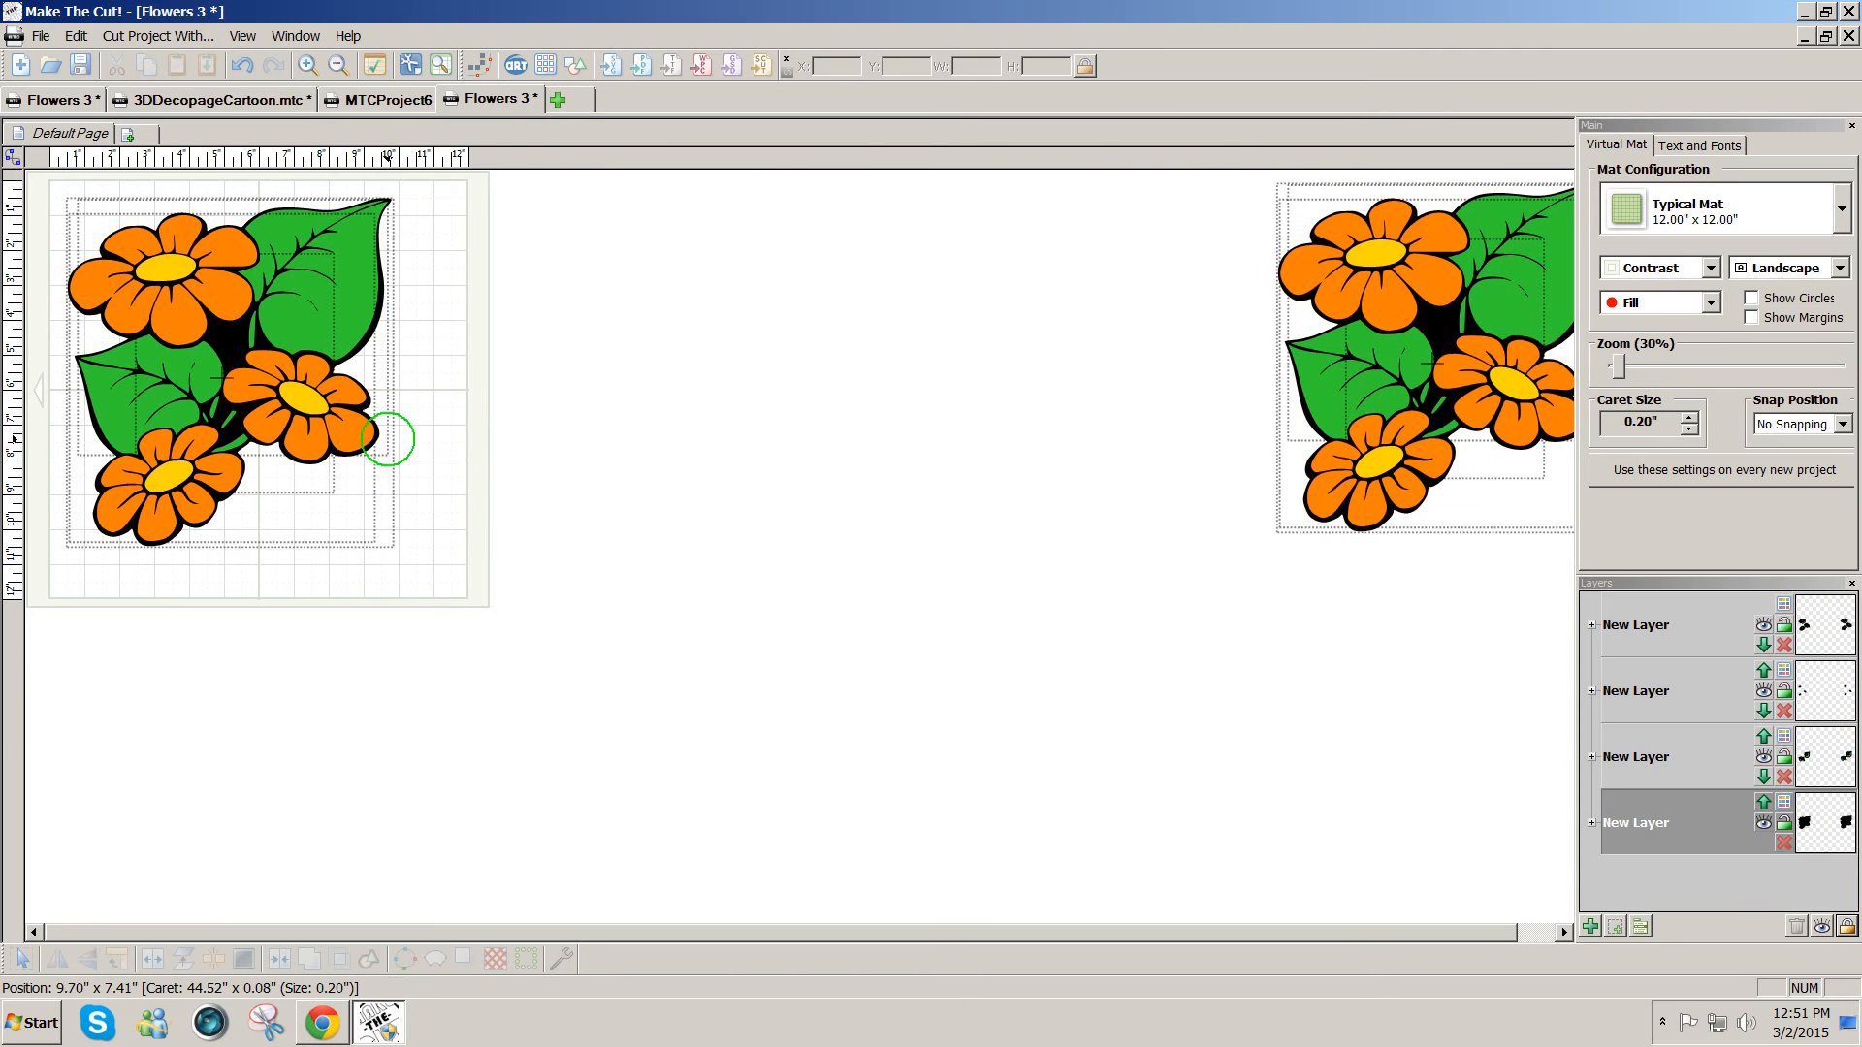
- Try pulling the original design's yellow centres out to about X 10.89, Y 2.18, and undo it
left_click(297, 398)
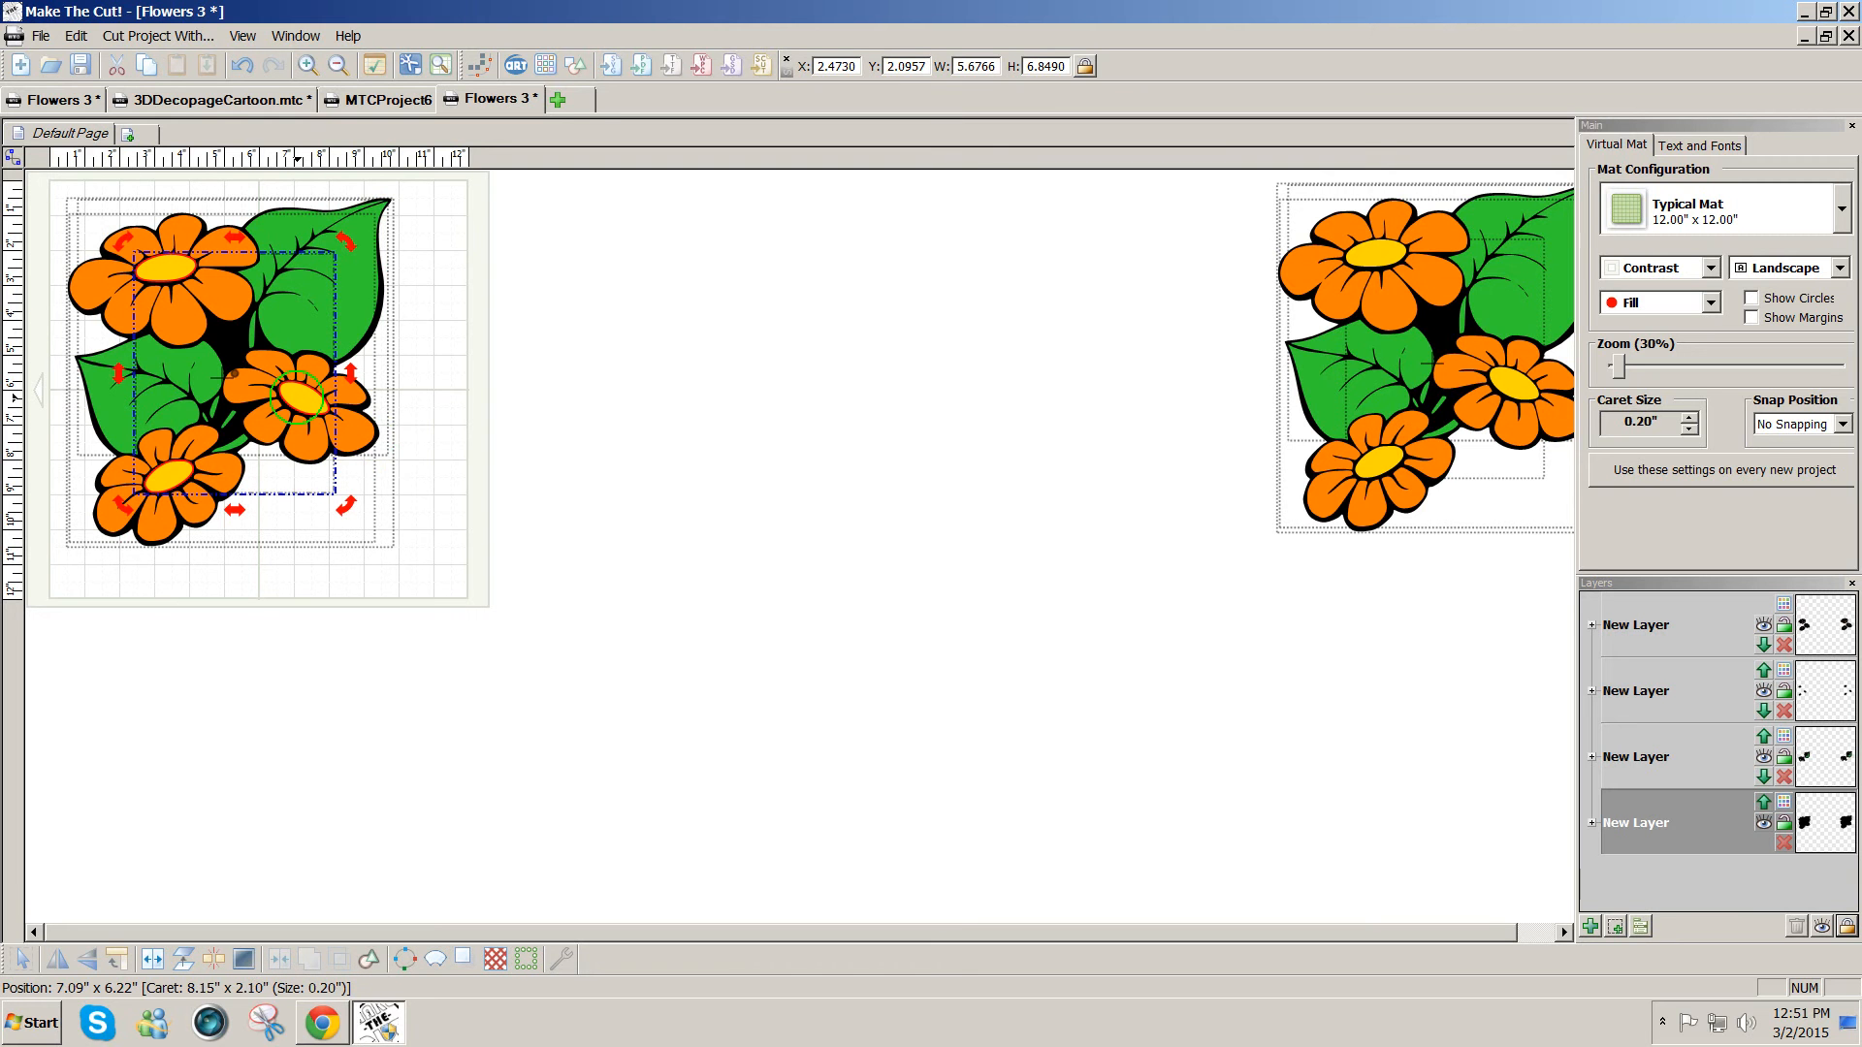
left_click_drag(296, 398, 590, 399)
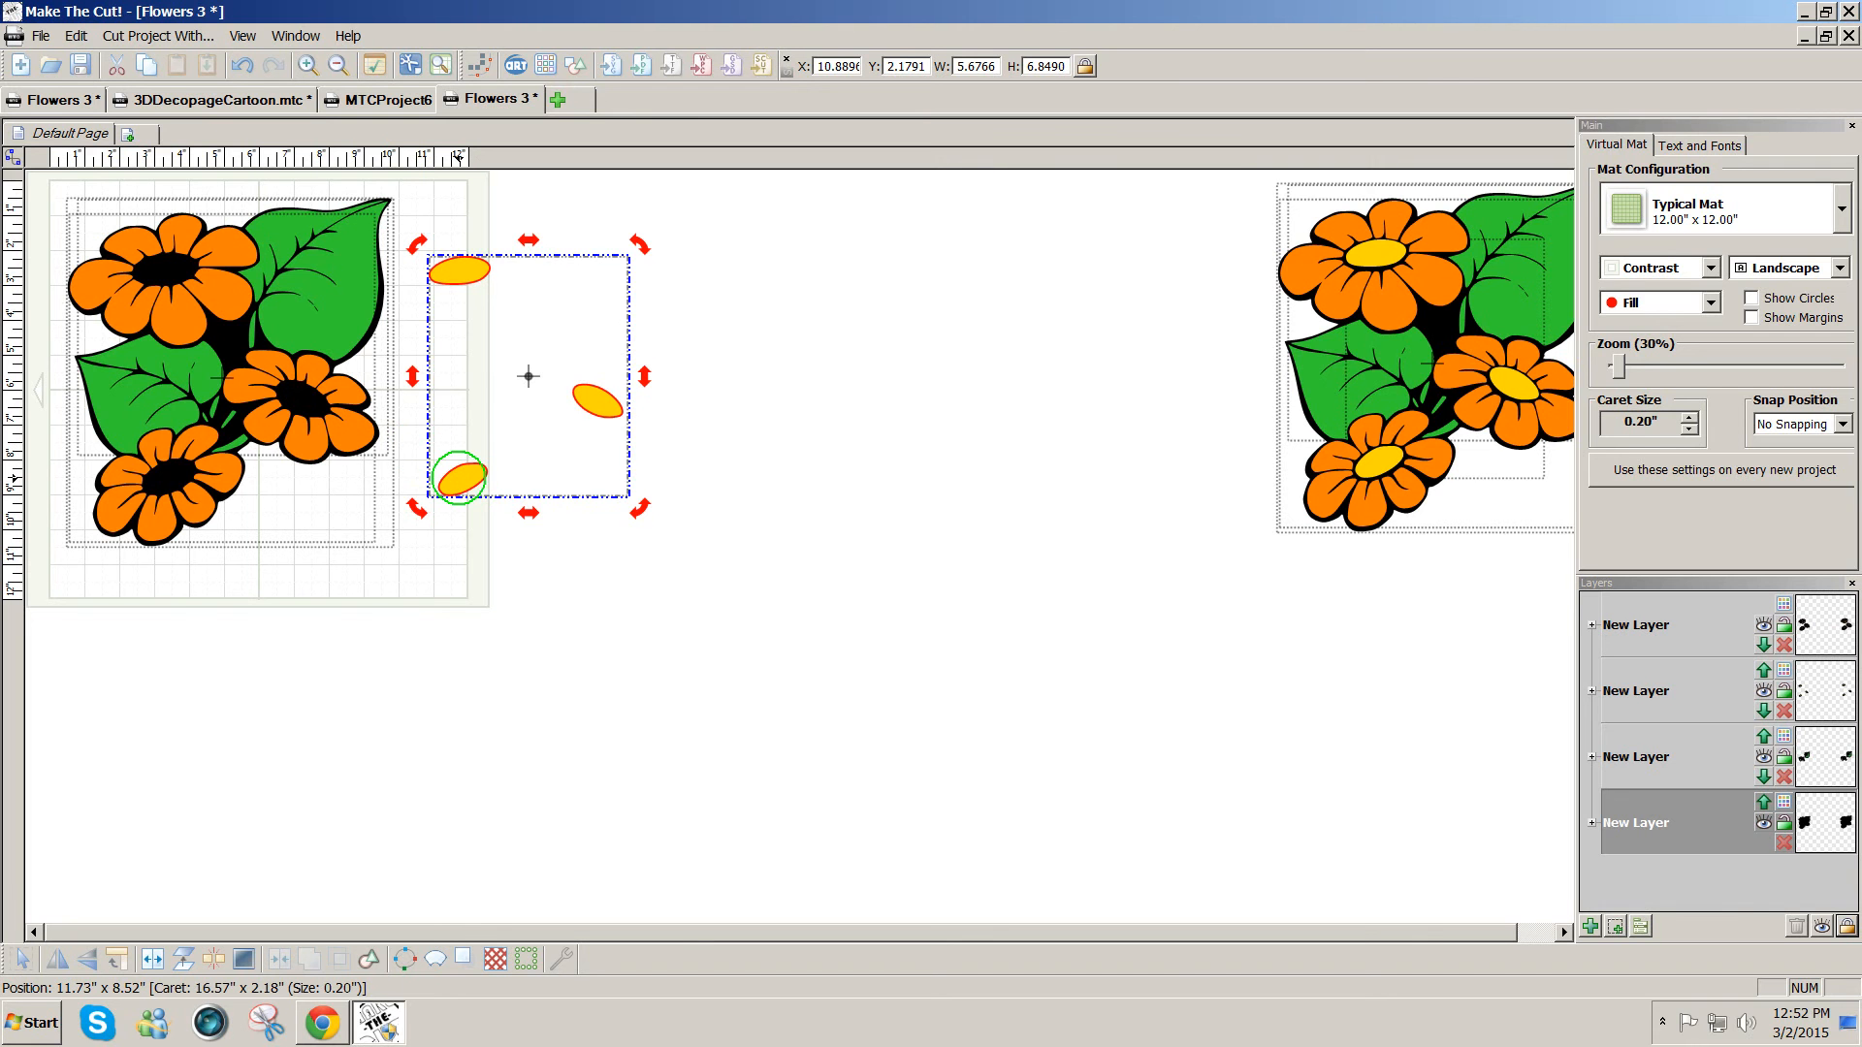
key("ctrl+z")
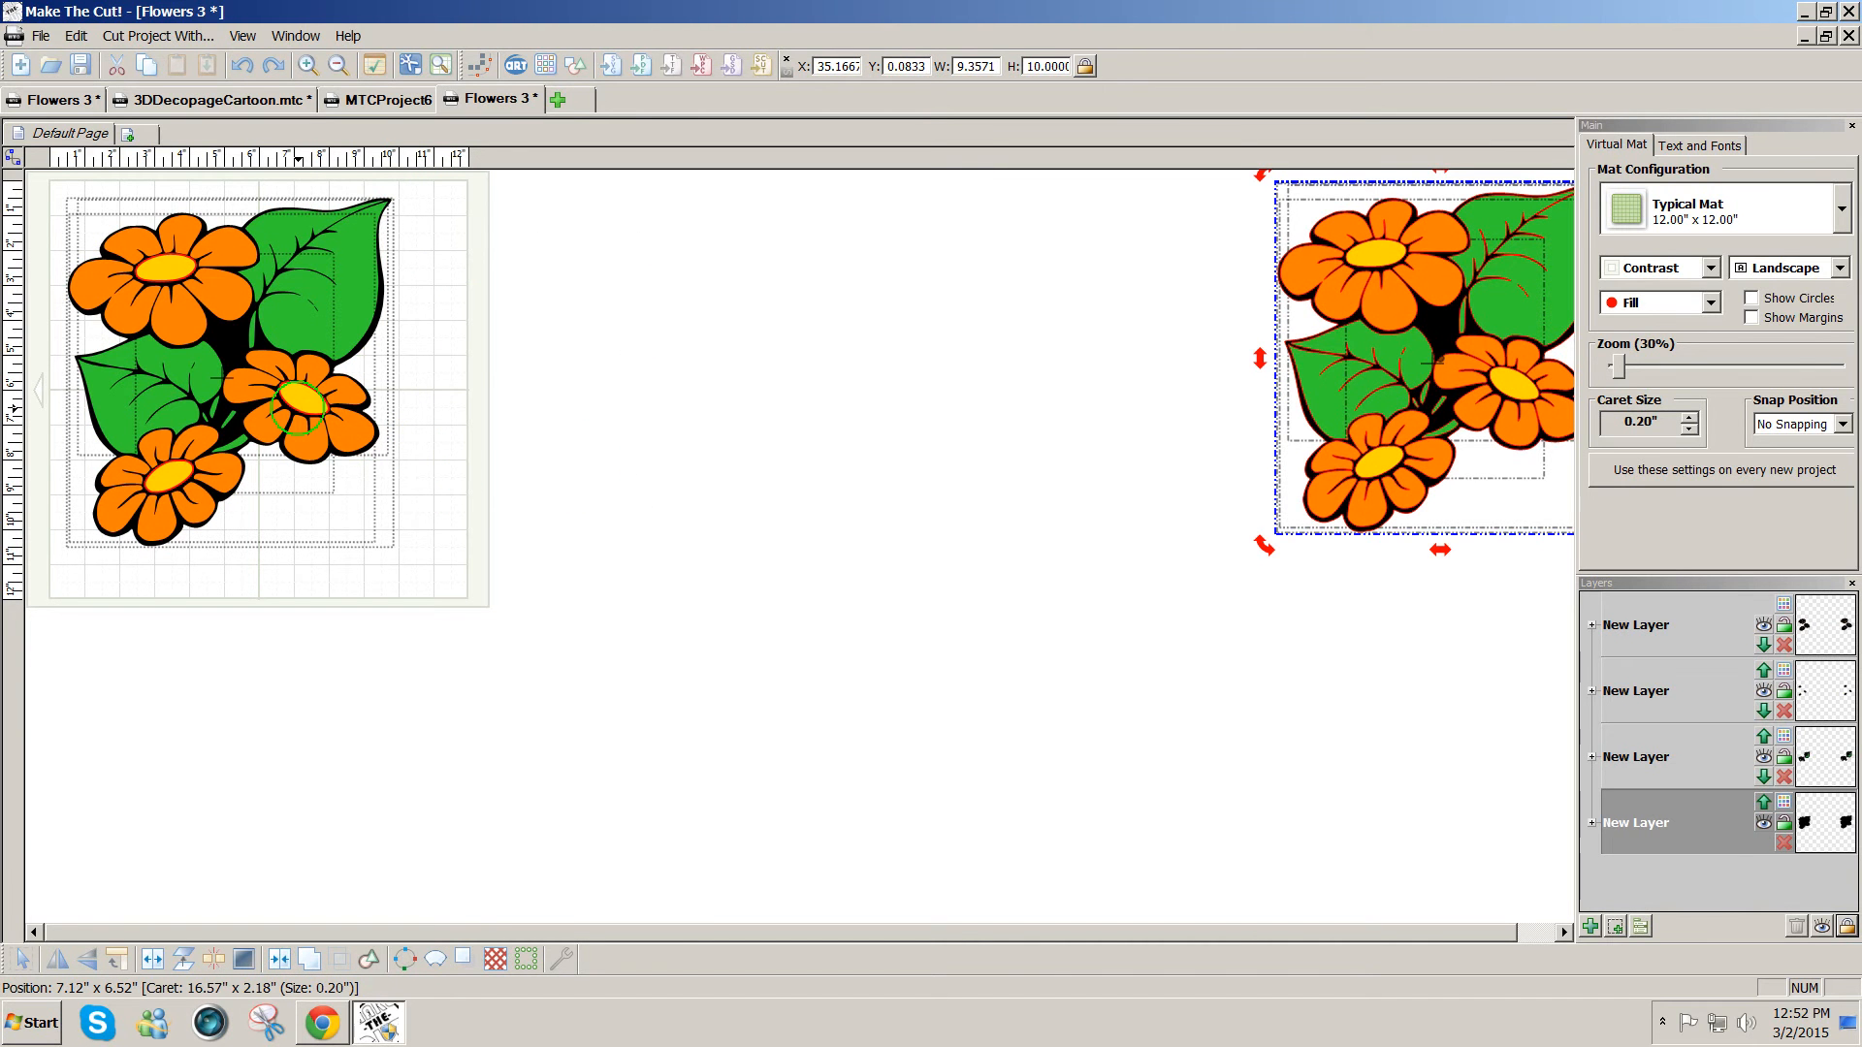
- Place a copy of the yellow flower centres beside the original design at about X 11.42, Y 1.51
left_click_drag(299, 398, 626, 380)
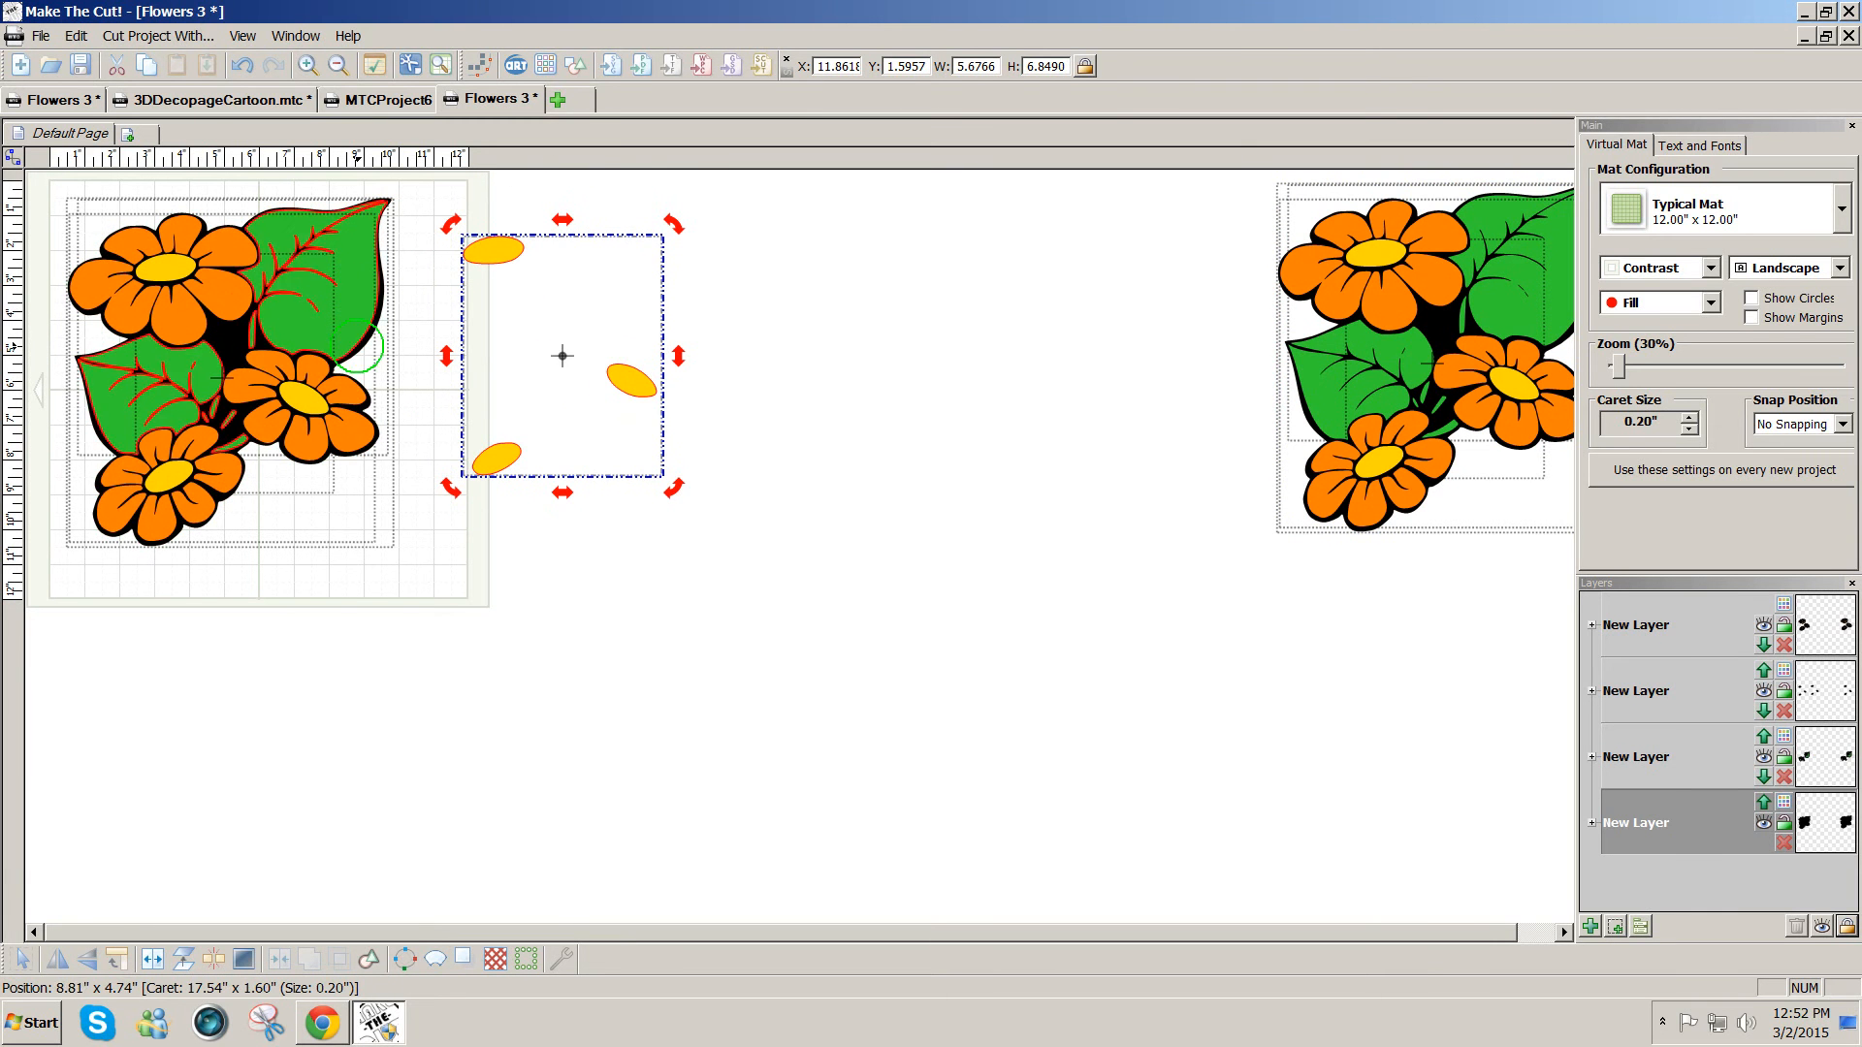
left_click_drag(620, 383, 605, 380)
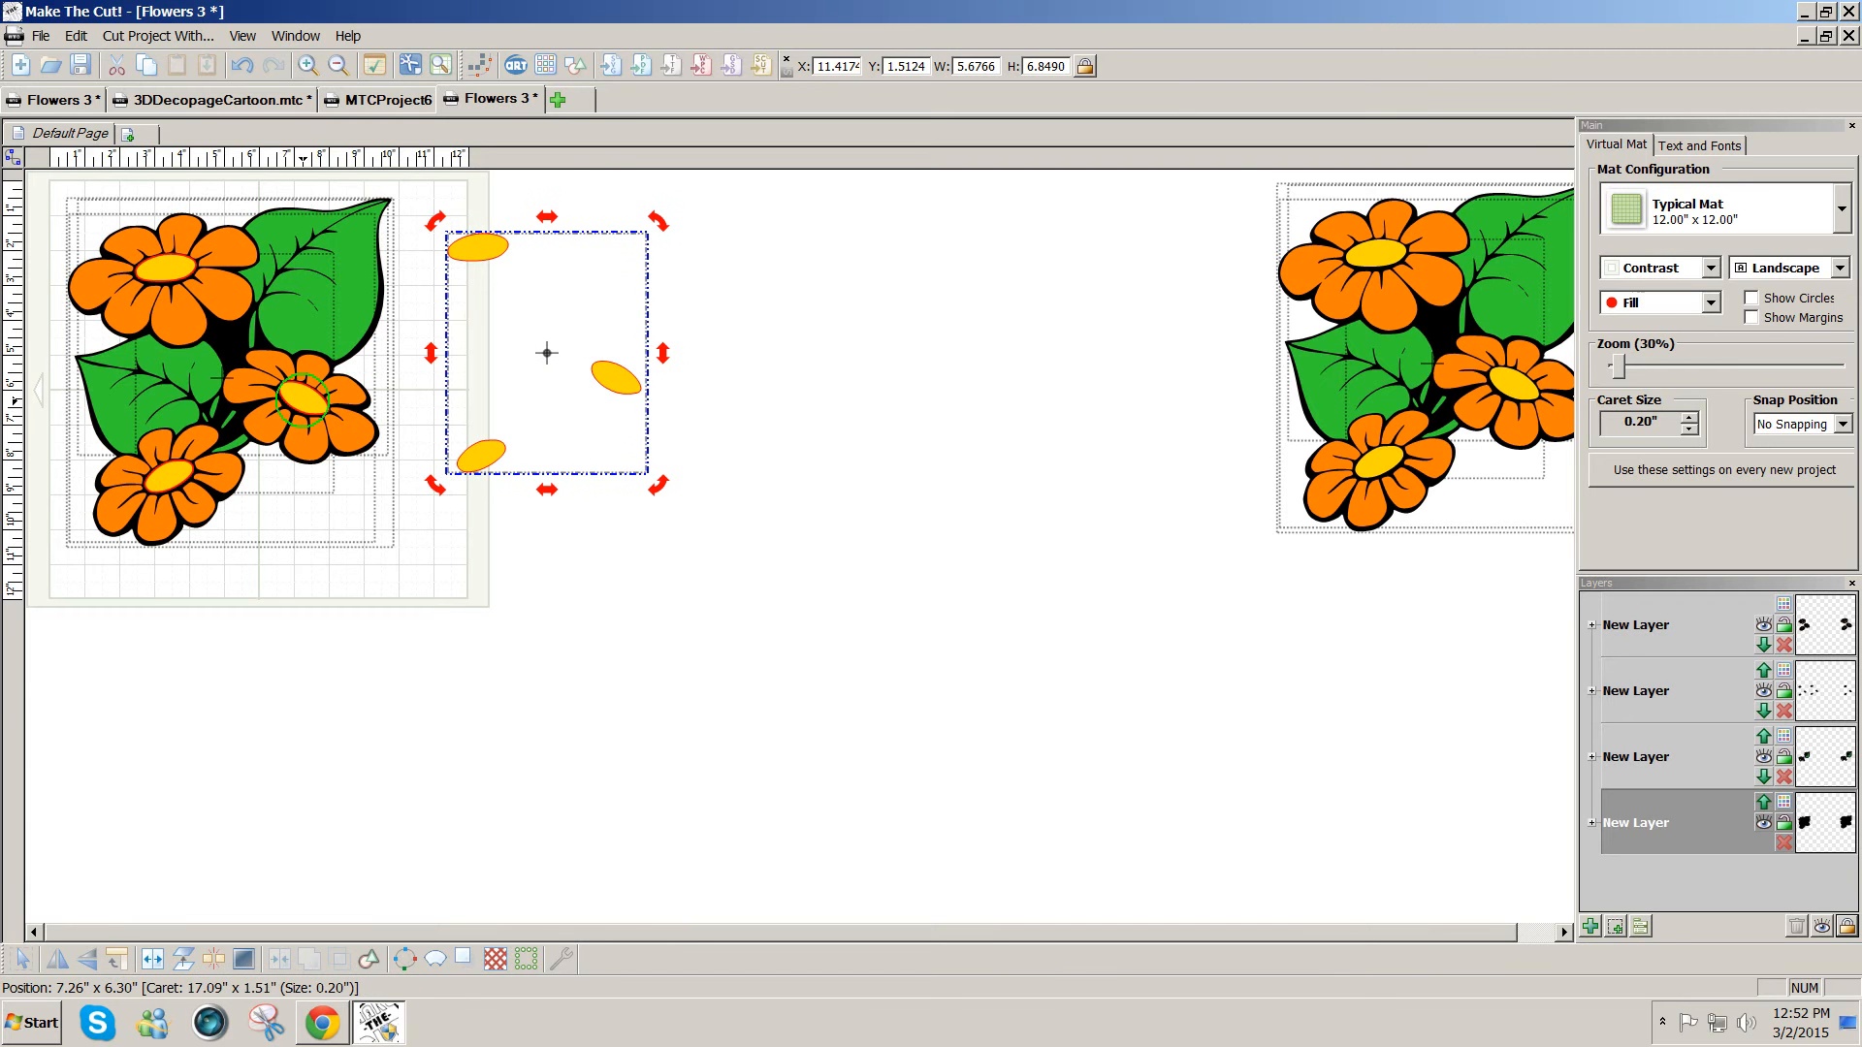
- Select the original's yellow centres together with the orange petals and place a copy of both at about X 17.38, Y 1.01
left_click(301, 398)
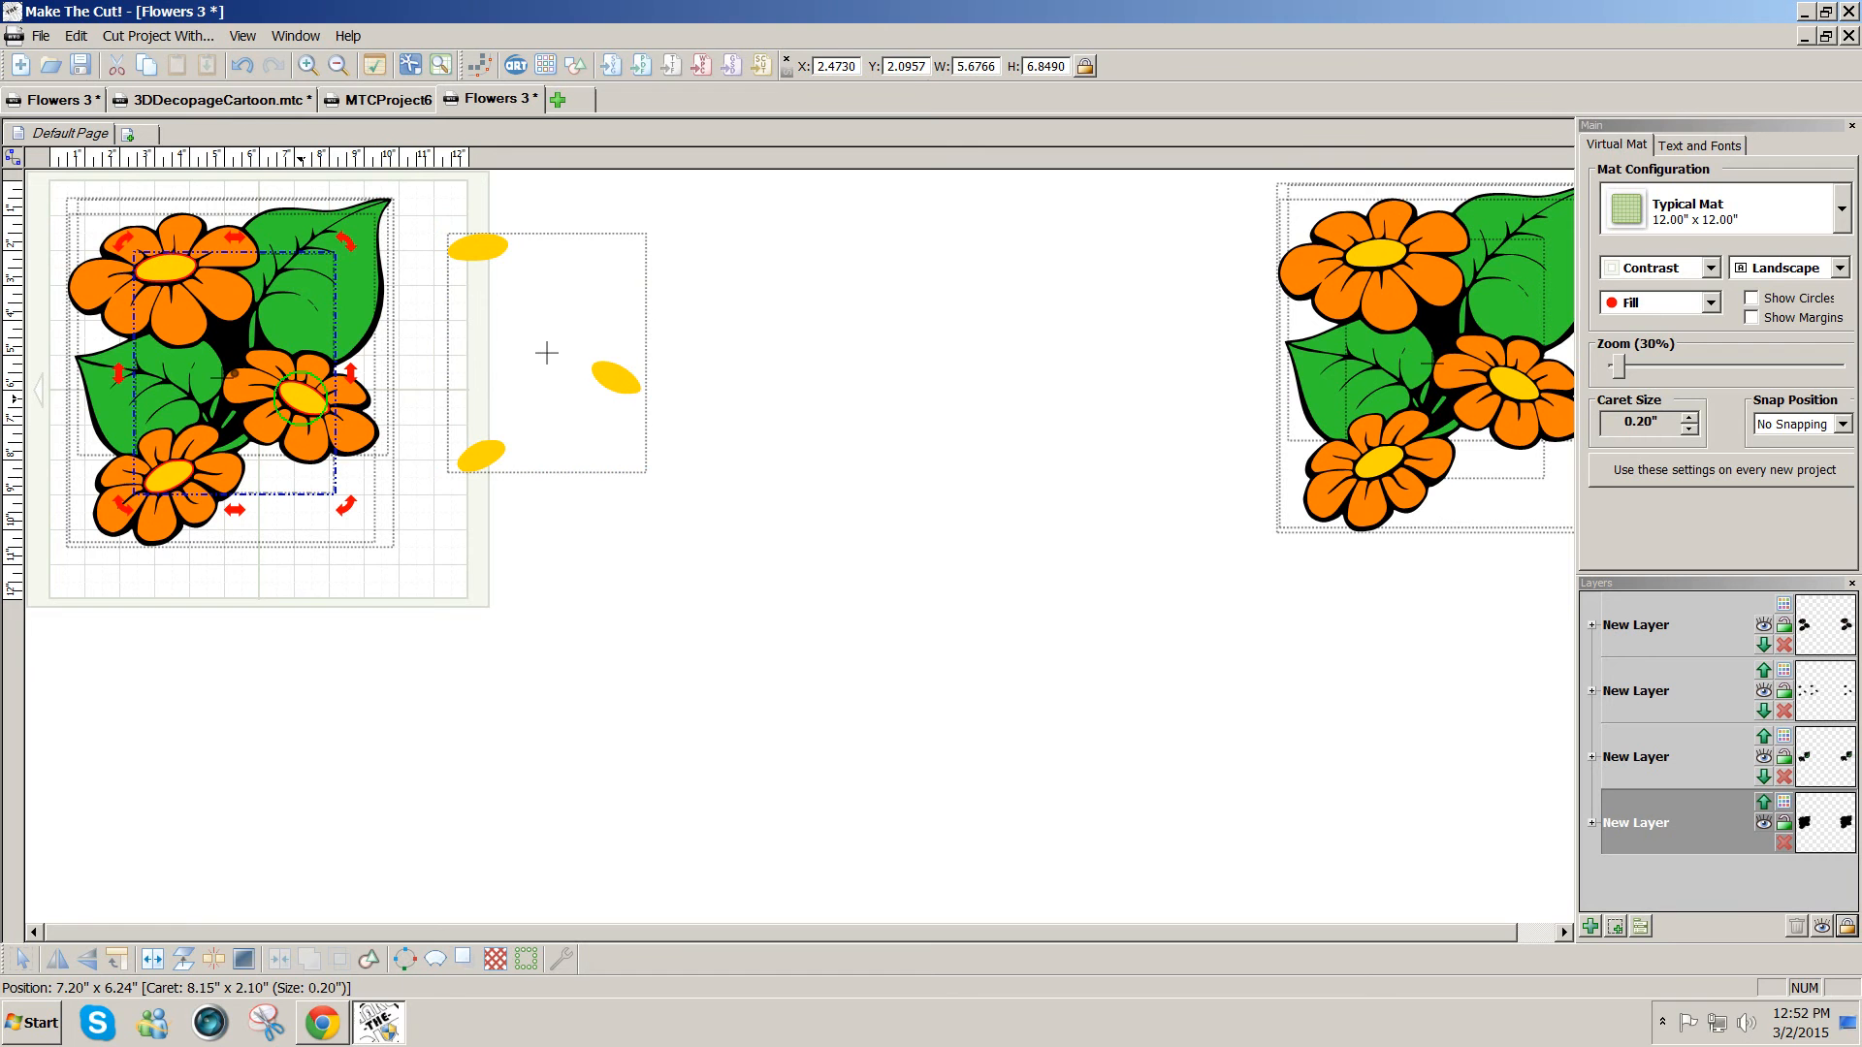
left_click(189, 514)
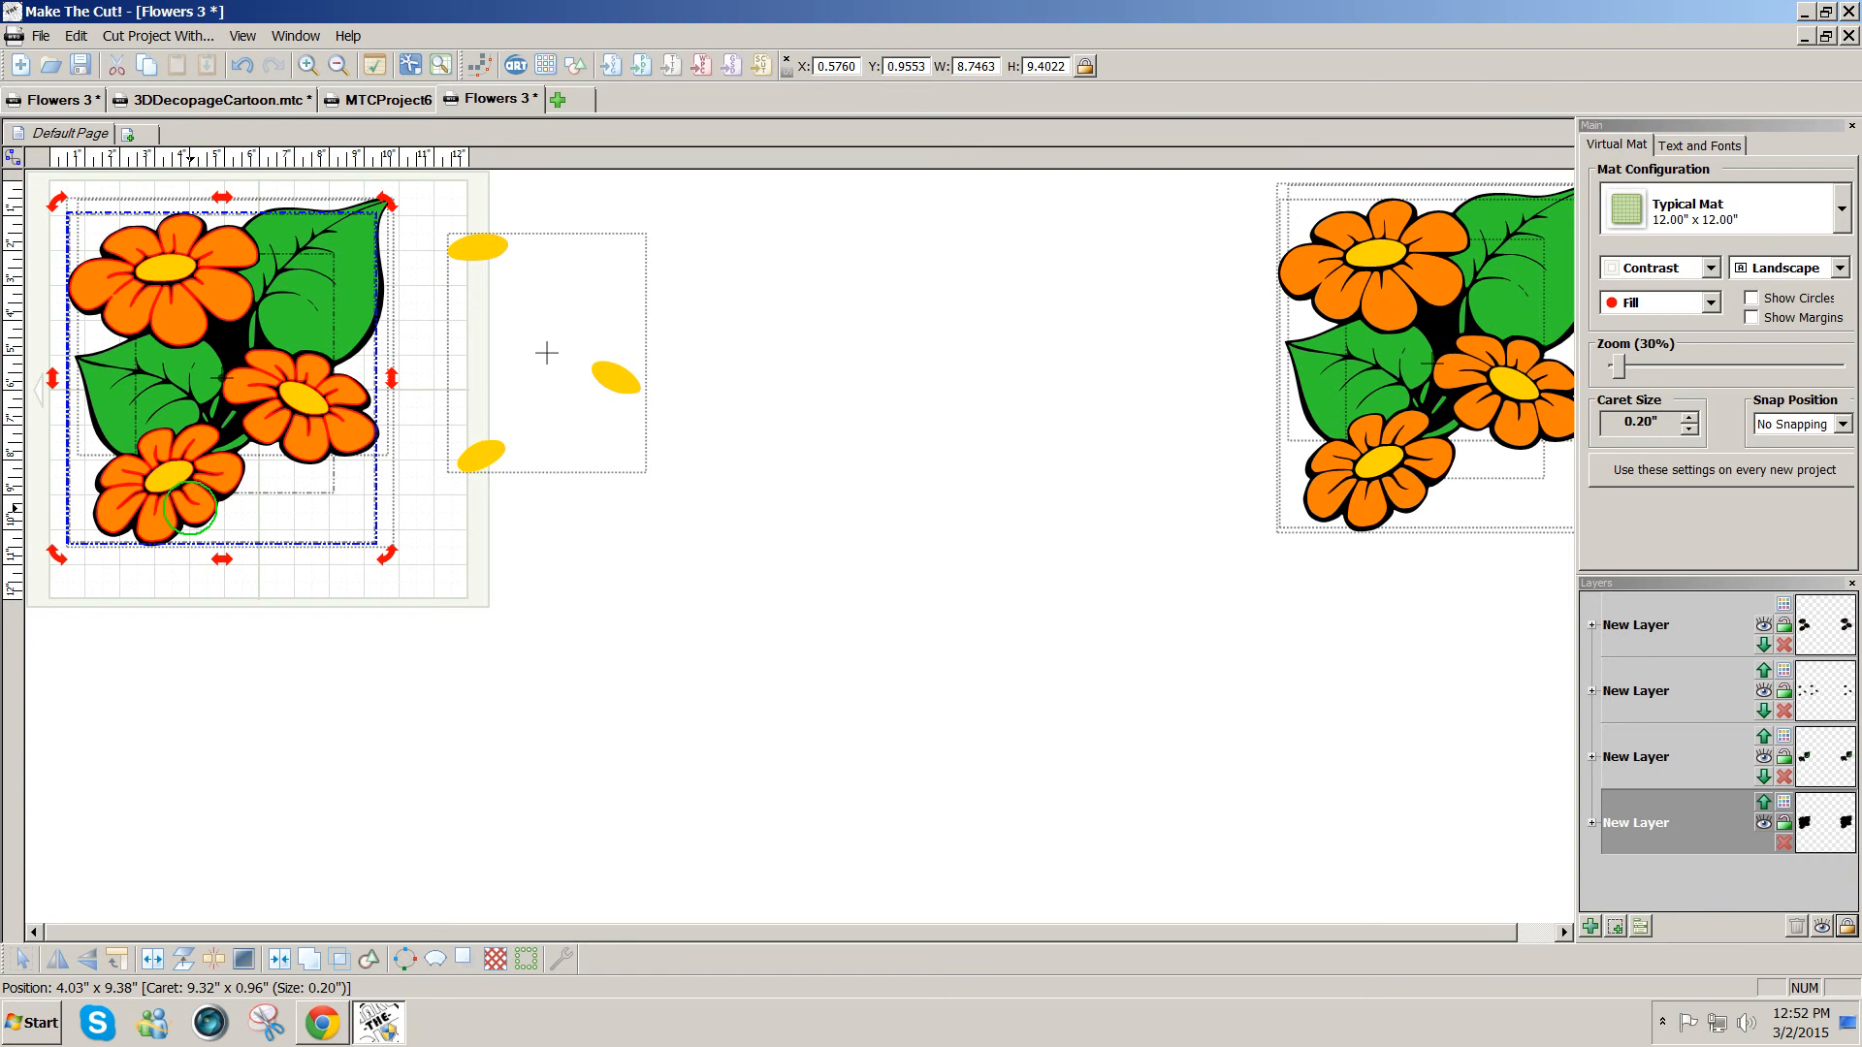
left_click_drag(189, 504, 776, 506)
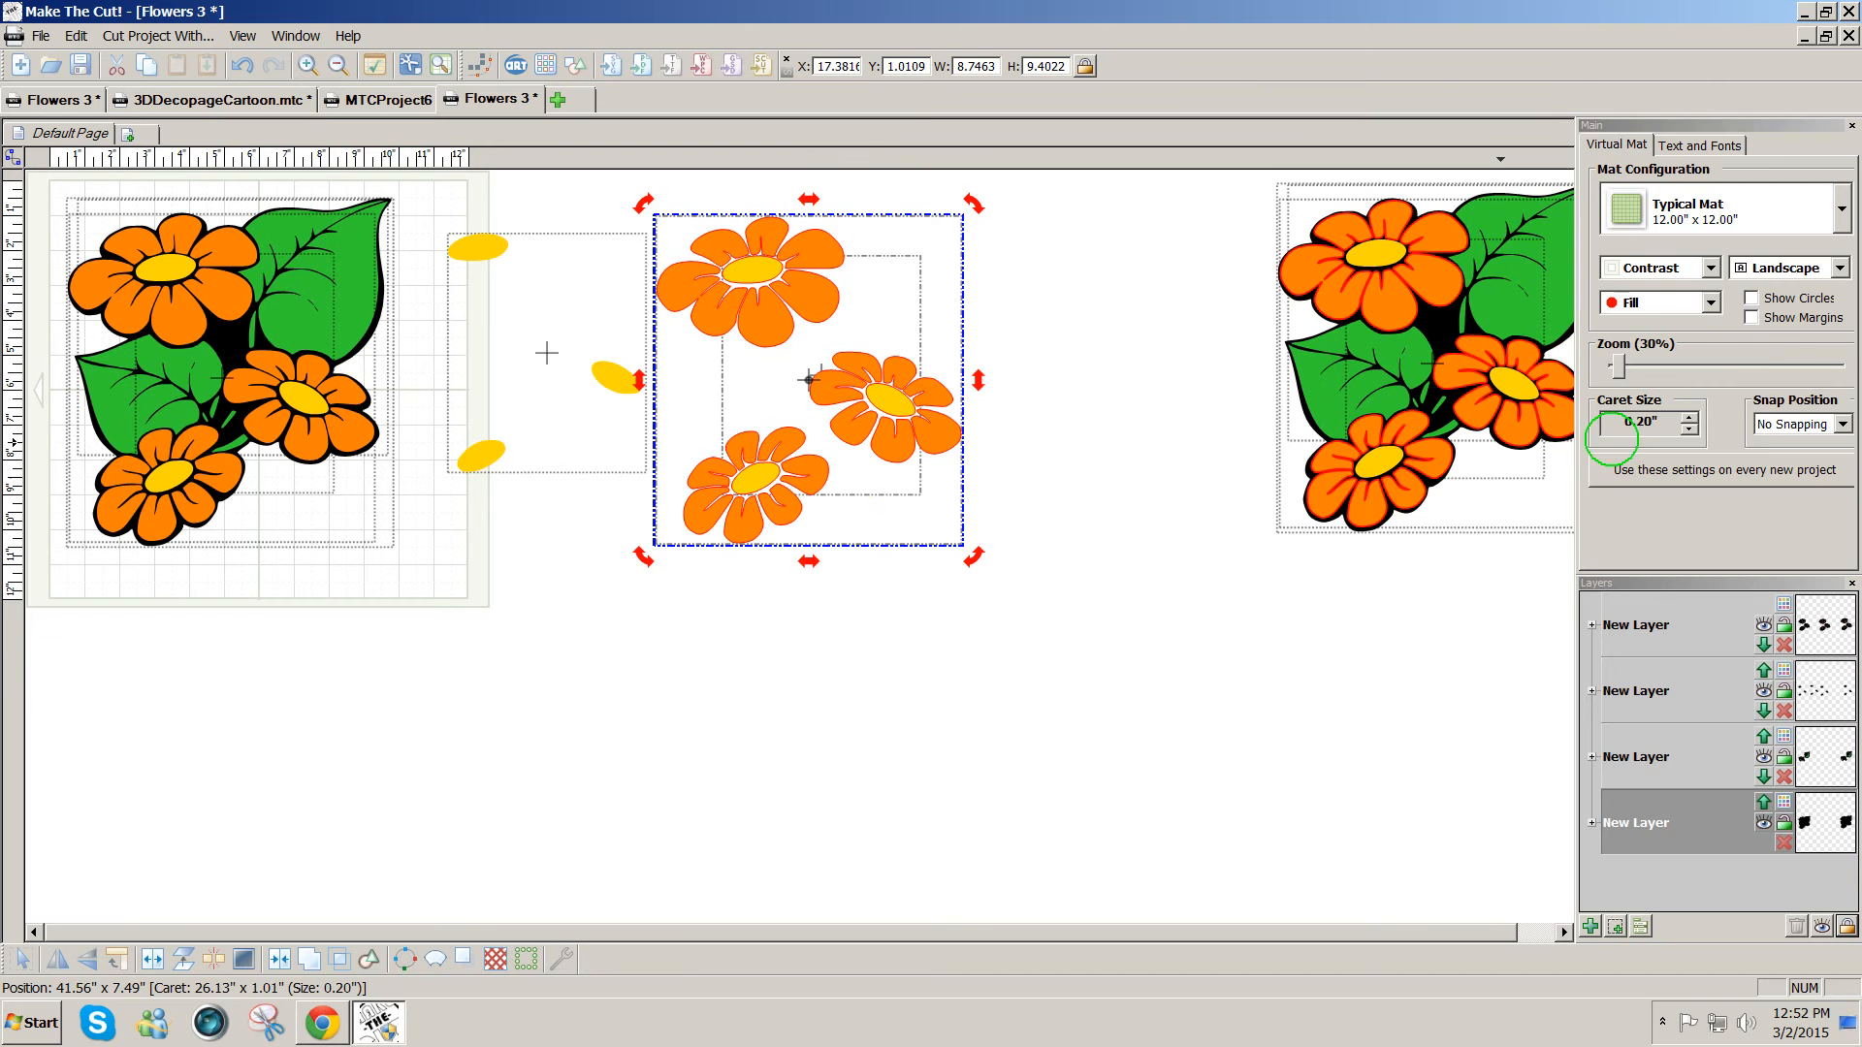
- Preview the shapes in Outline display mode, and set the mat display to Fill/Outline
left_click(1711, 303)
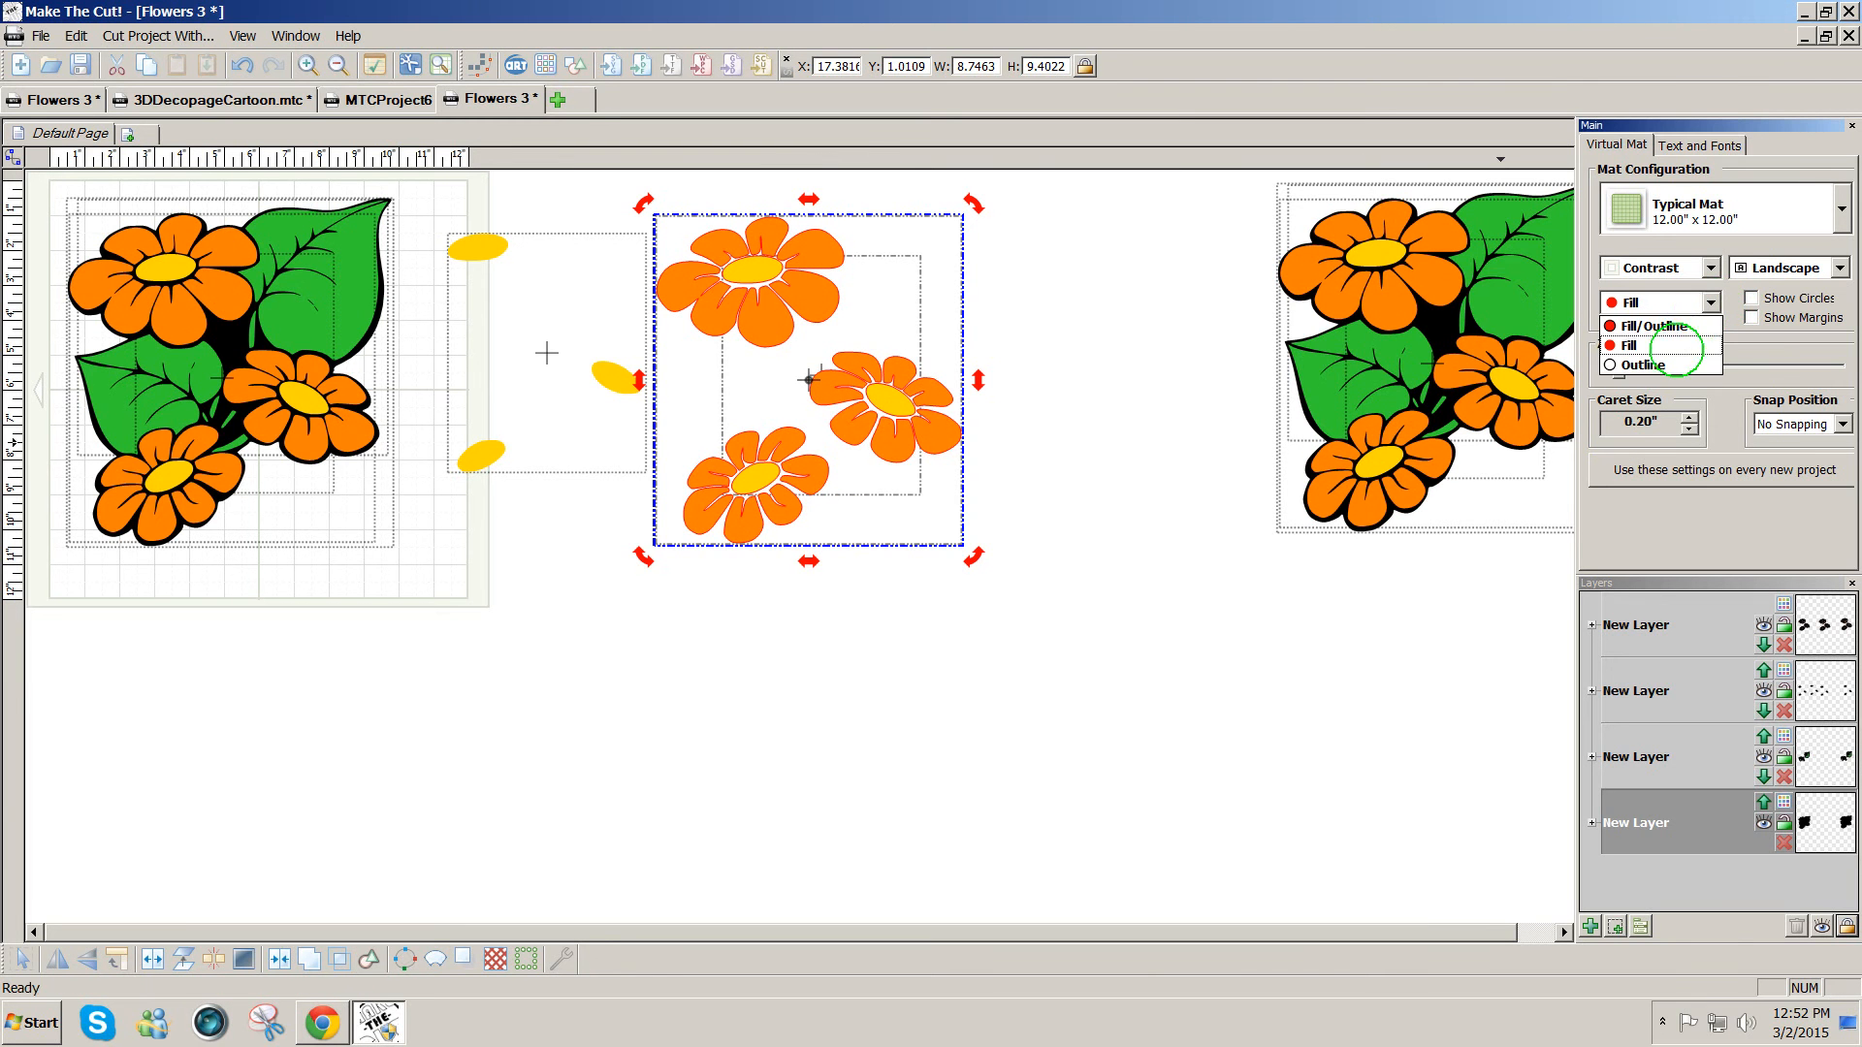
left_click(1673, 363)
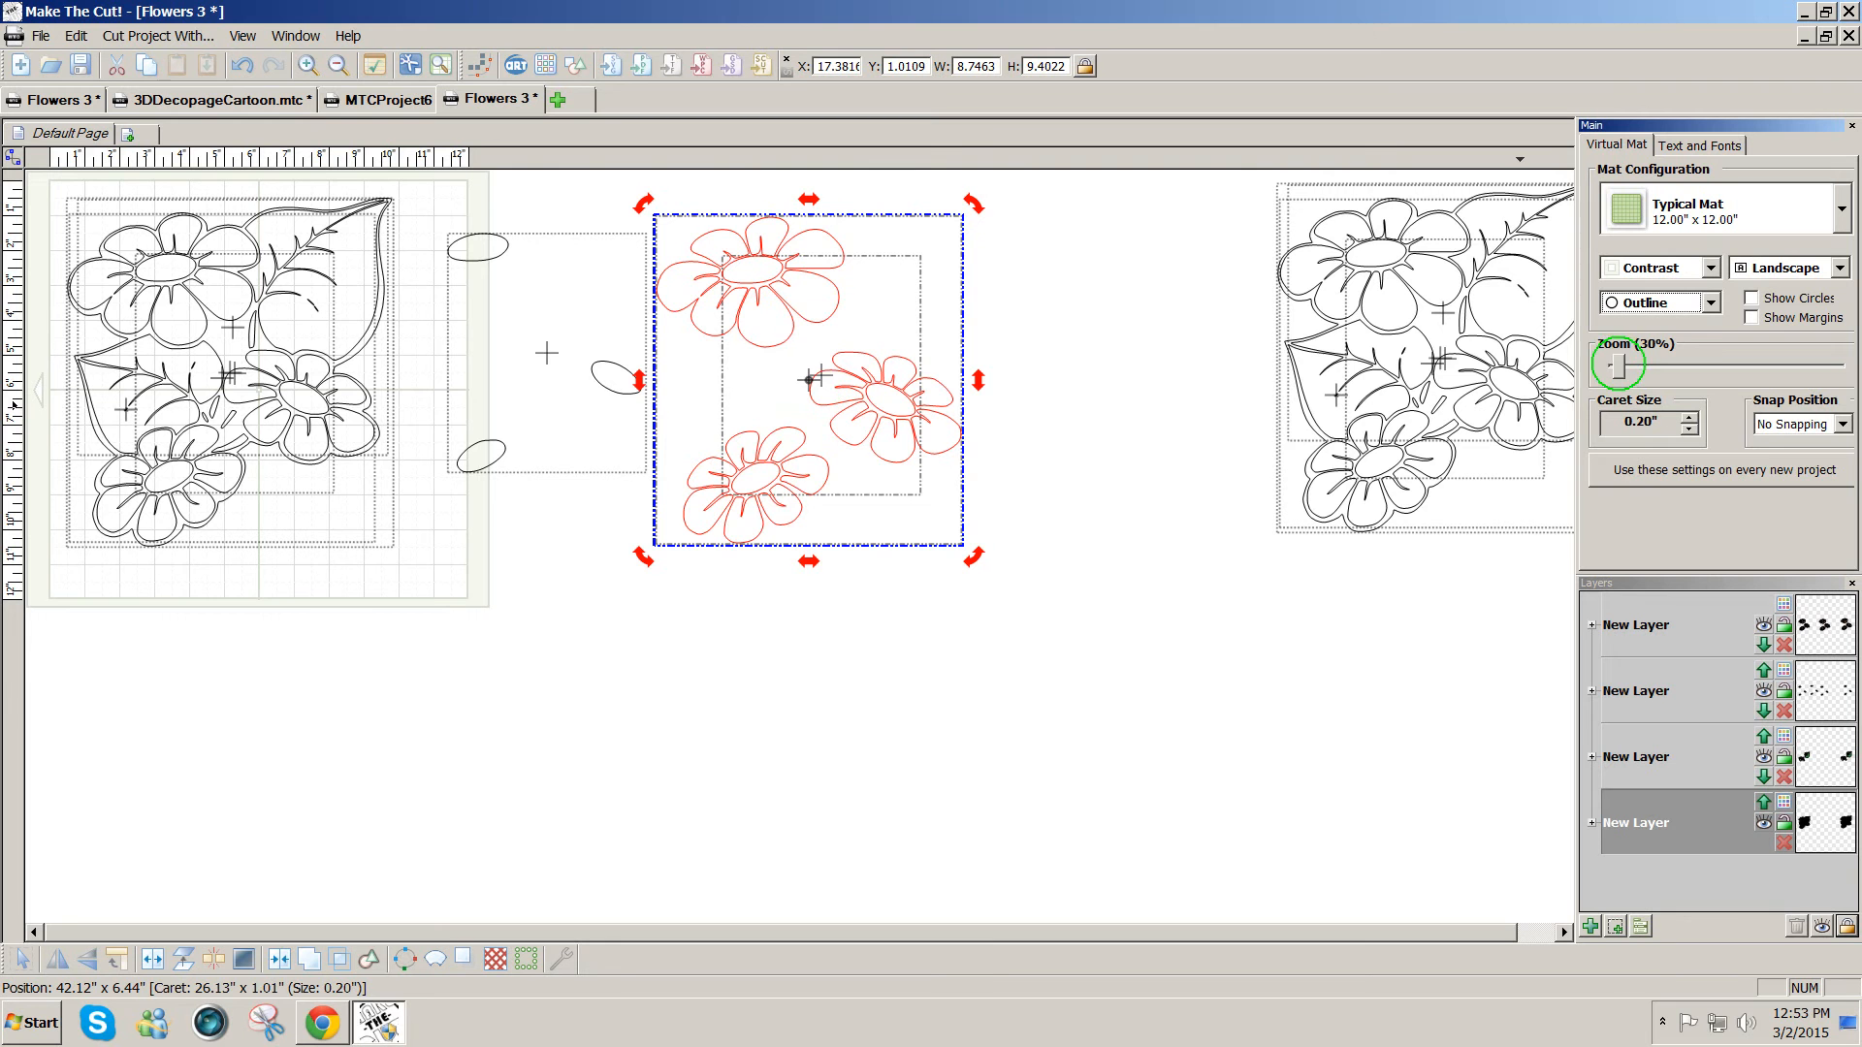
left_click(1705, 305)
left_click(1676, 328)
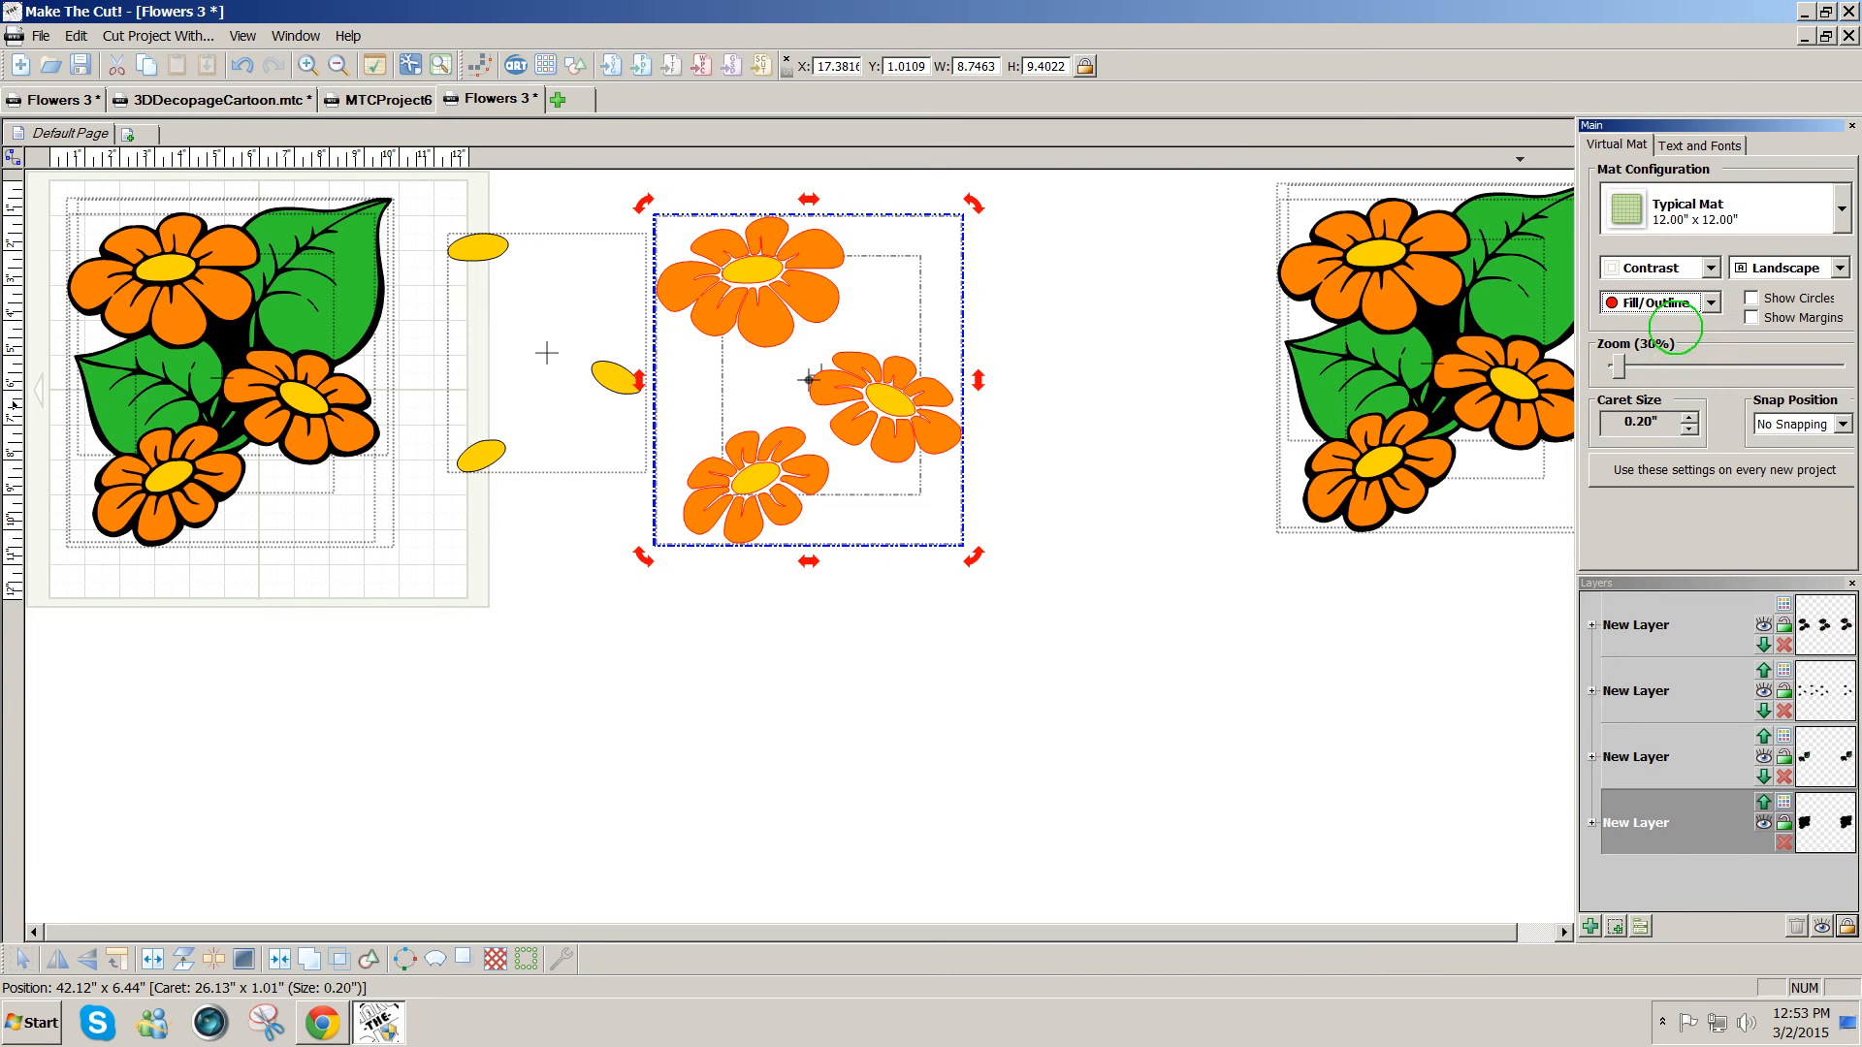
- Generate a shadow layer 0.08 in wide around the copied orange petals and yellow centres
left_click(1029, 559)
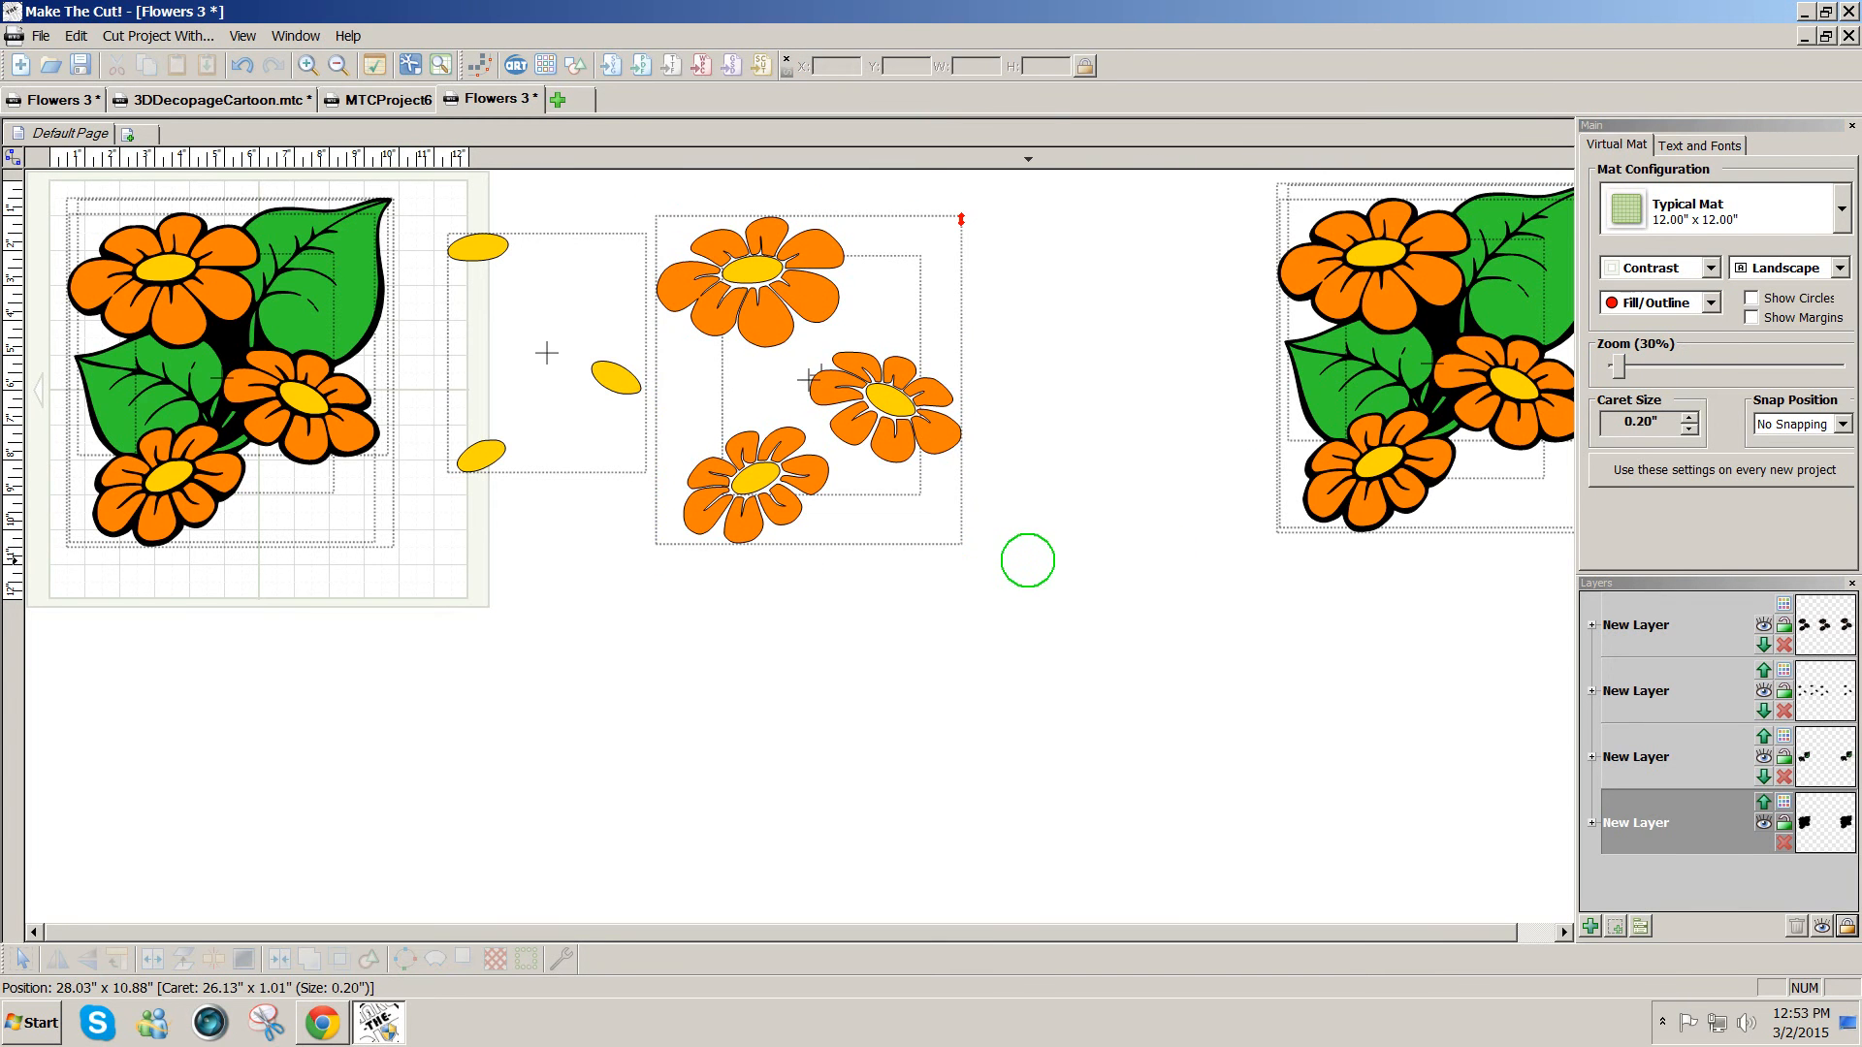
left_click_drag(1028, 561, 626, 170)
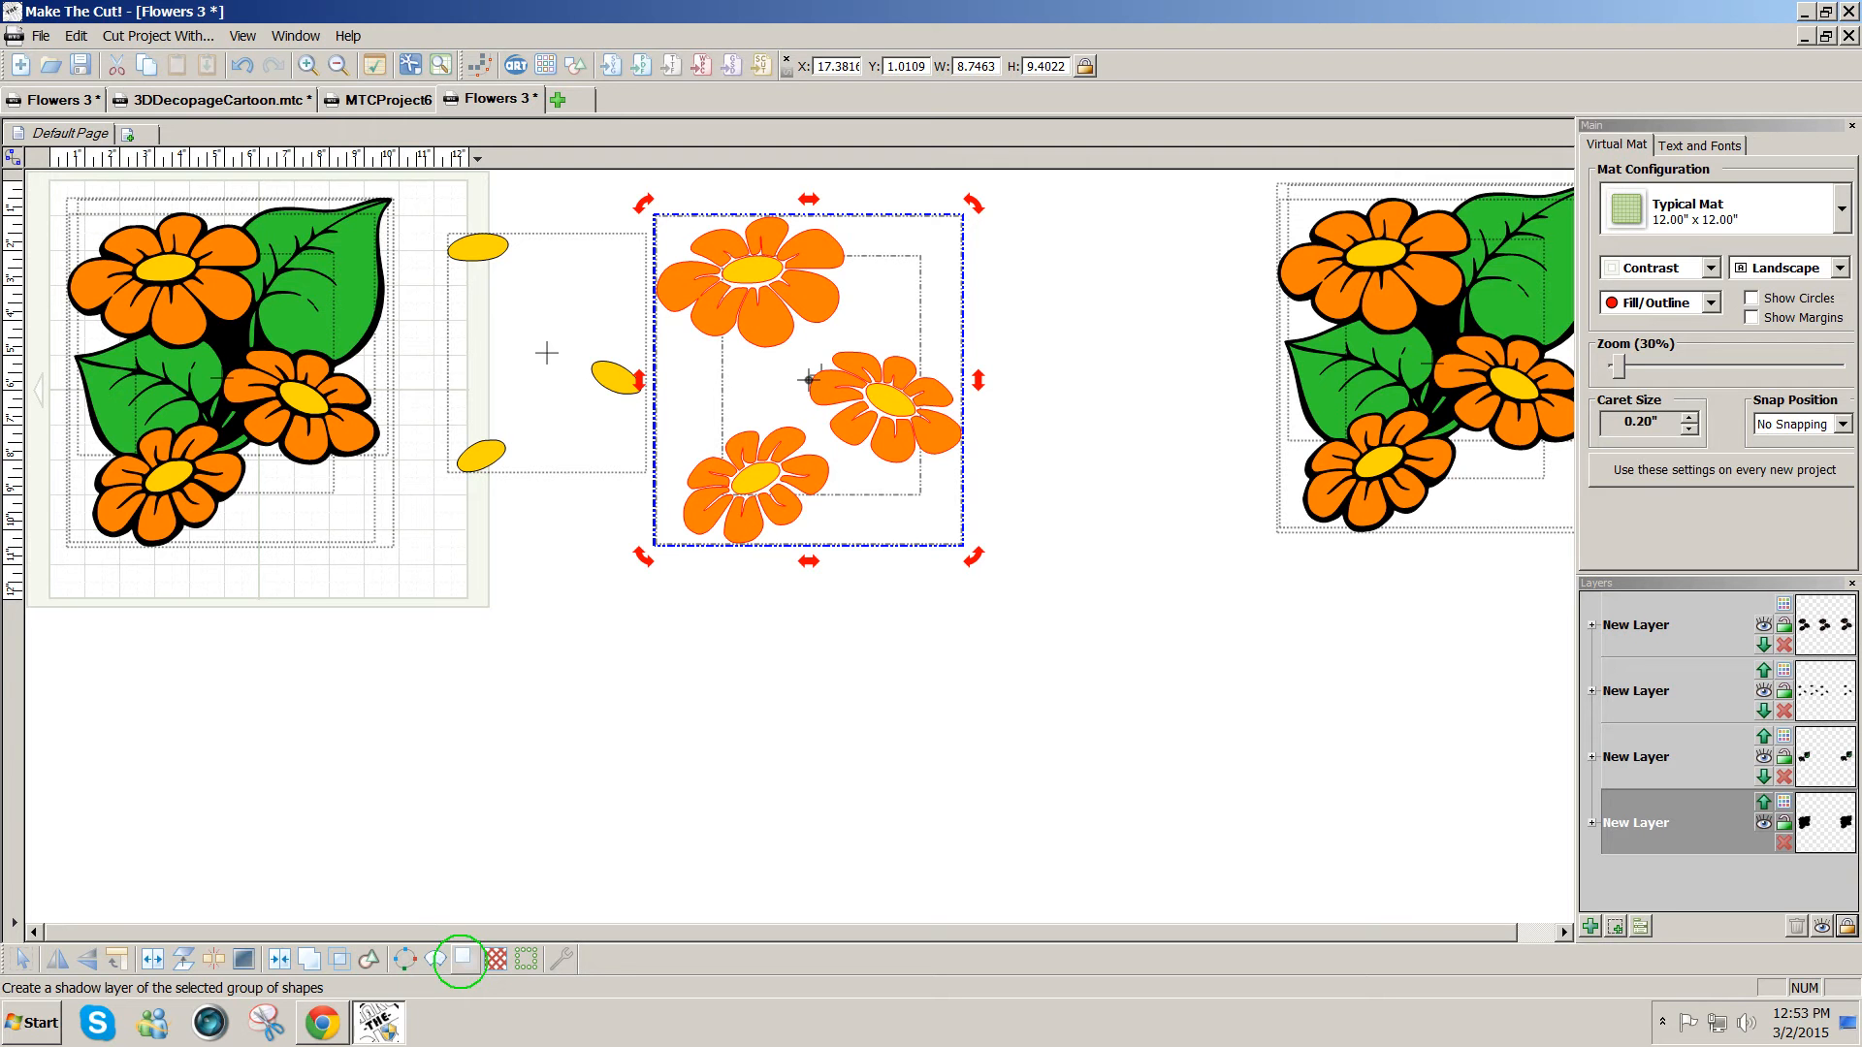
left_click(462, 957)
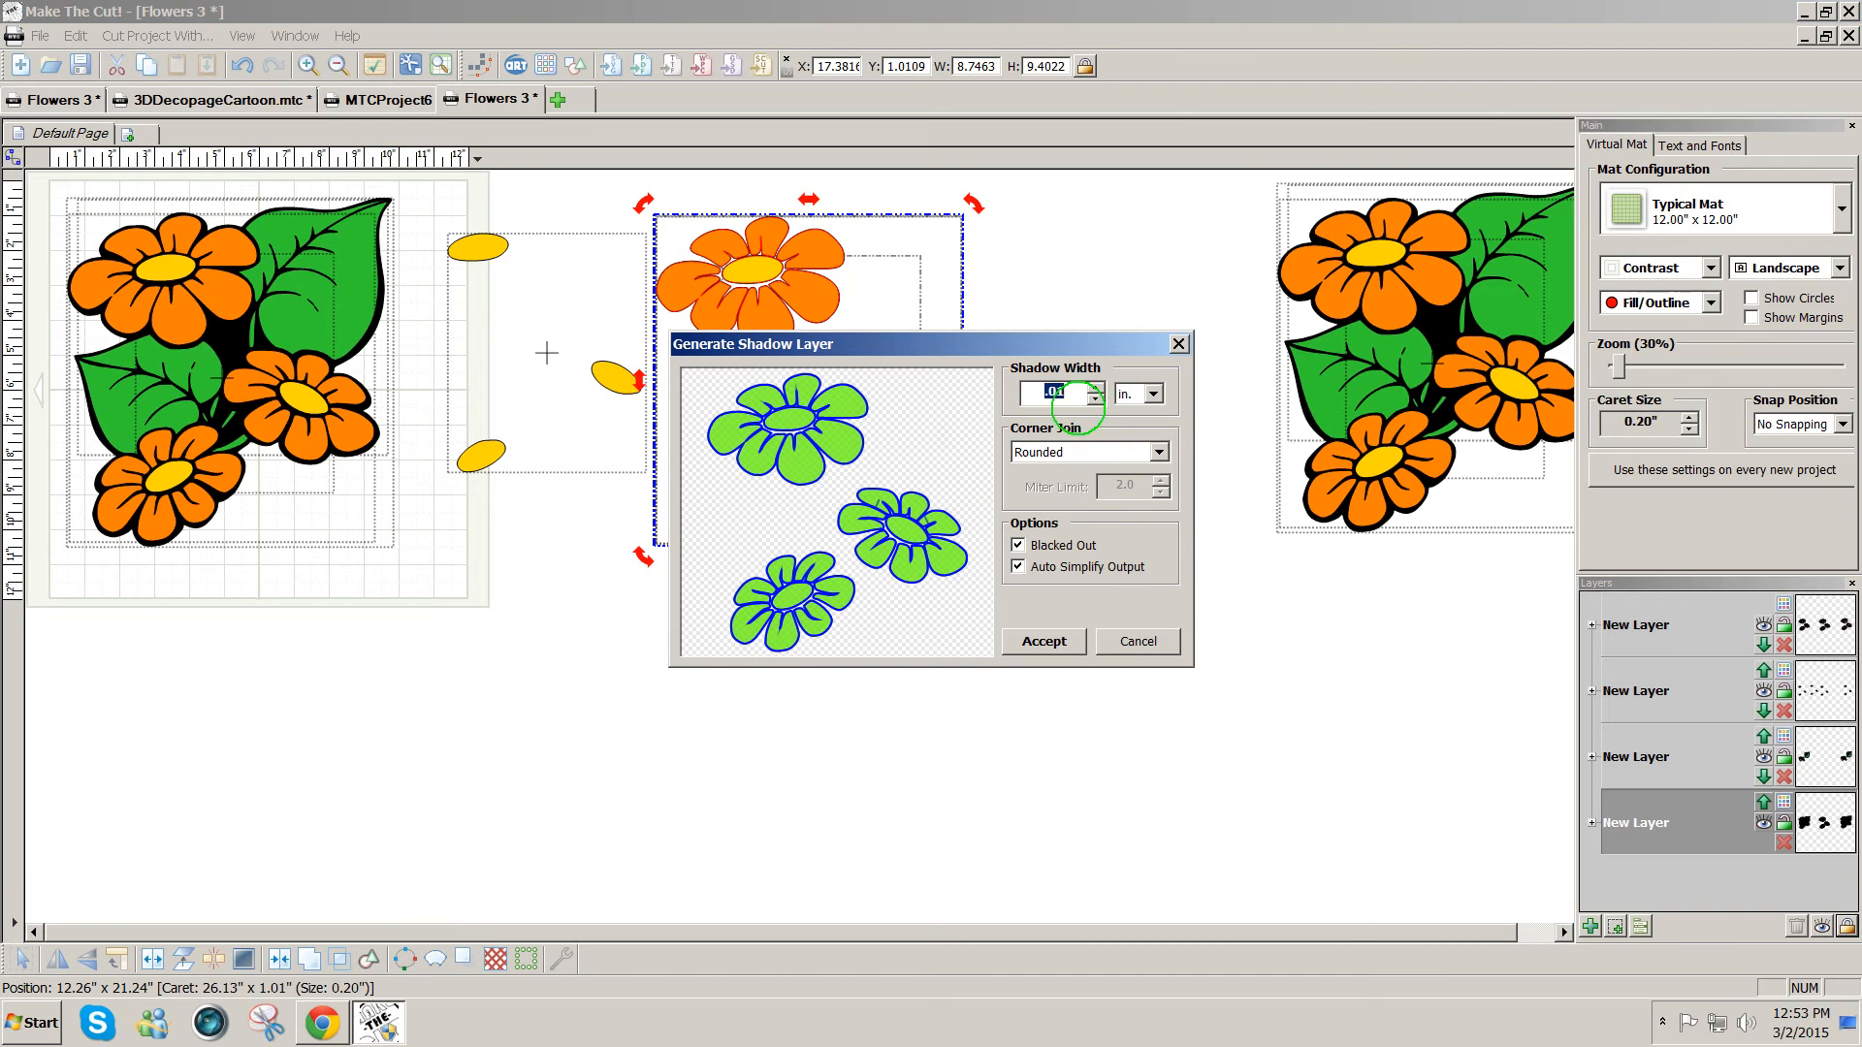
left_click(1072, 393)
left_click_drag(1071, 393, 1052, 393)
type("8")
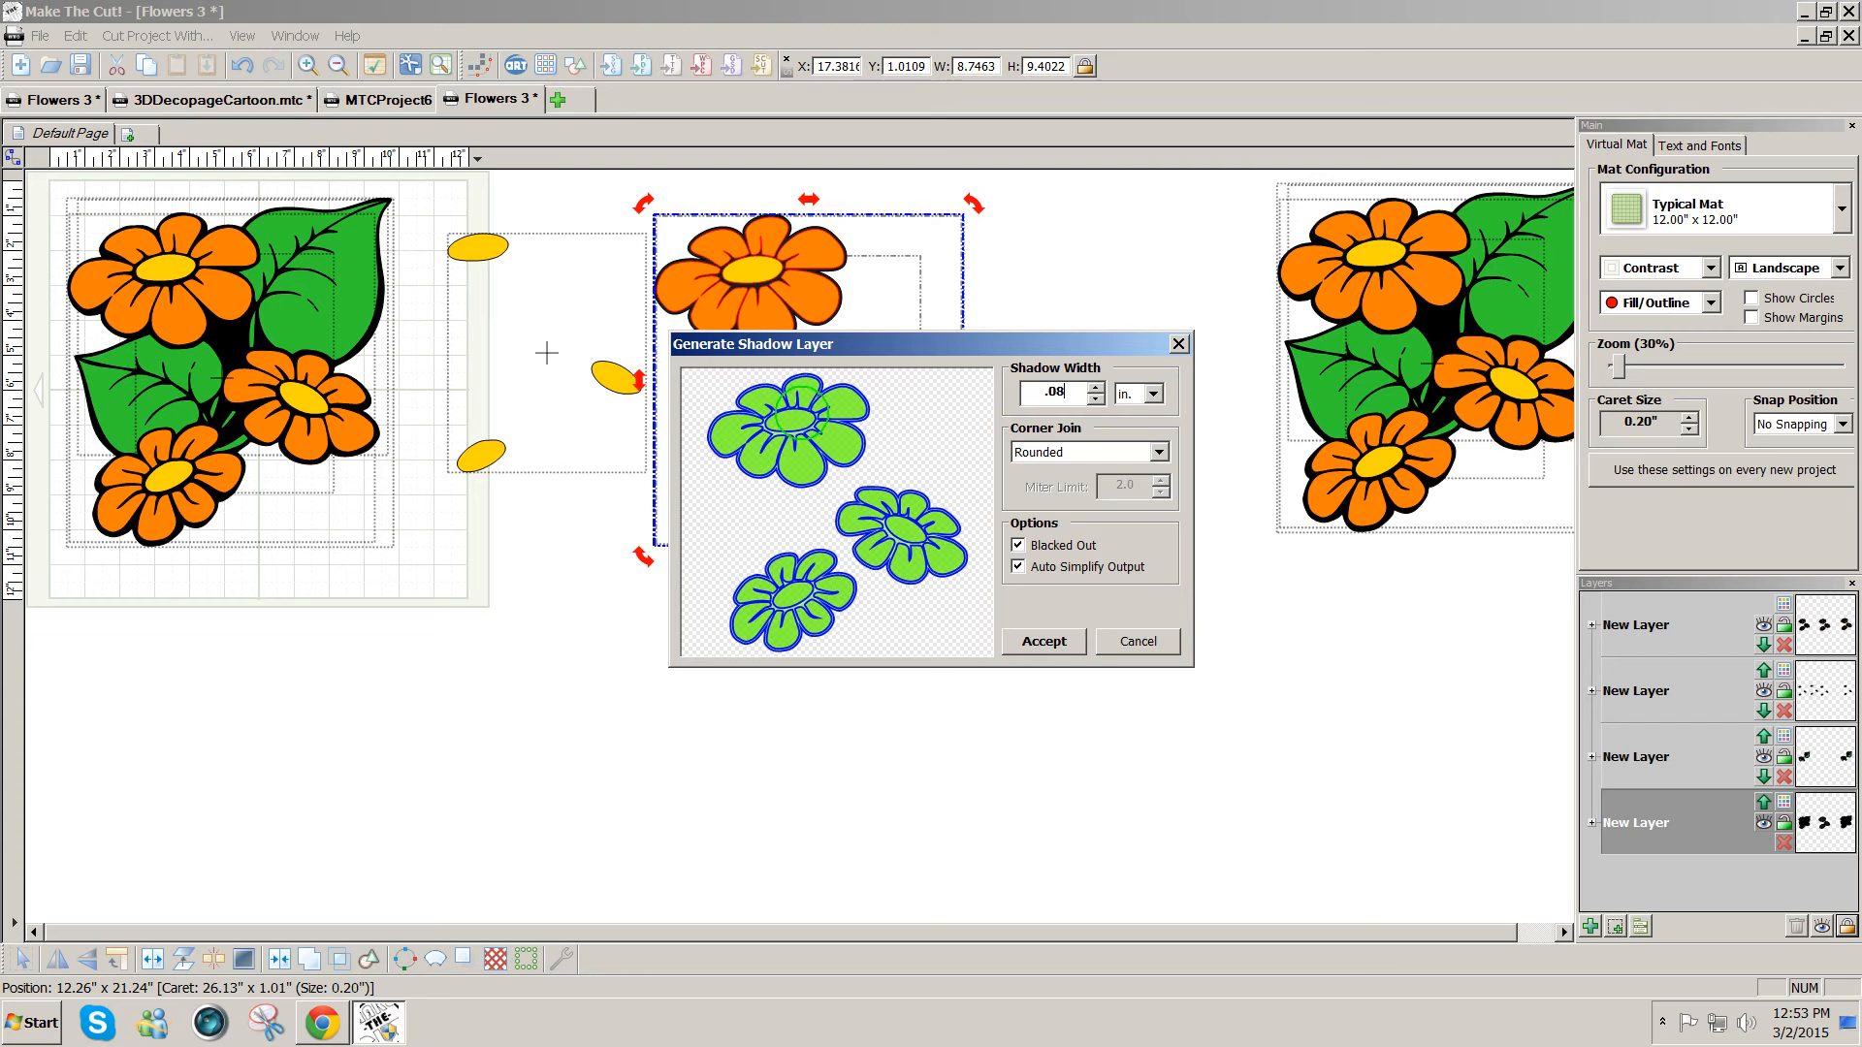
left_click(1036, 642)
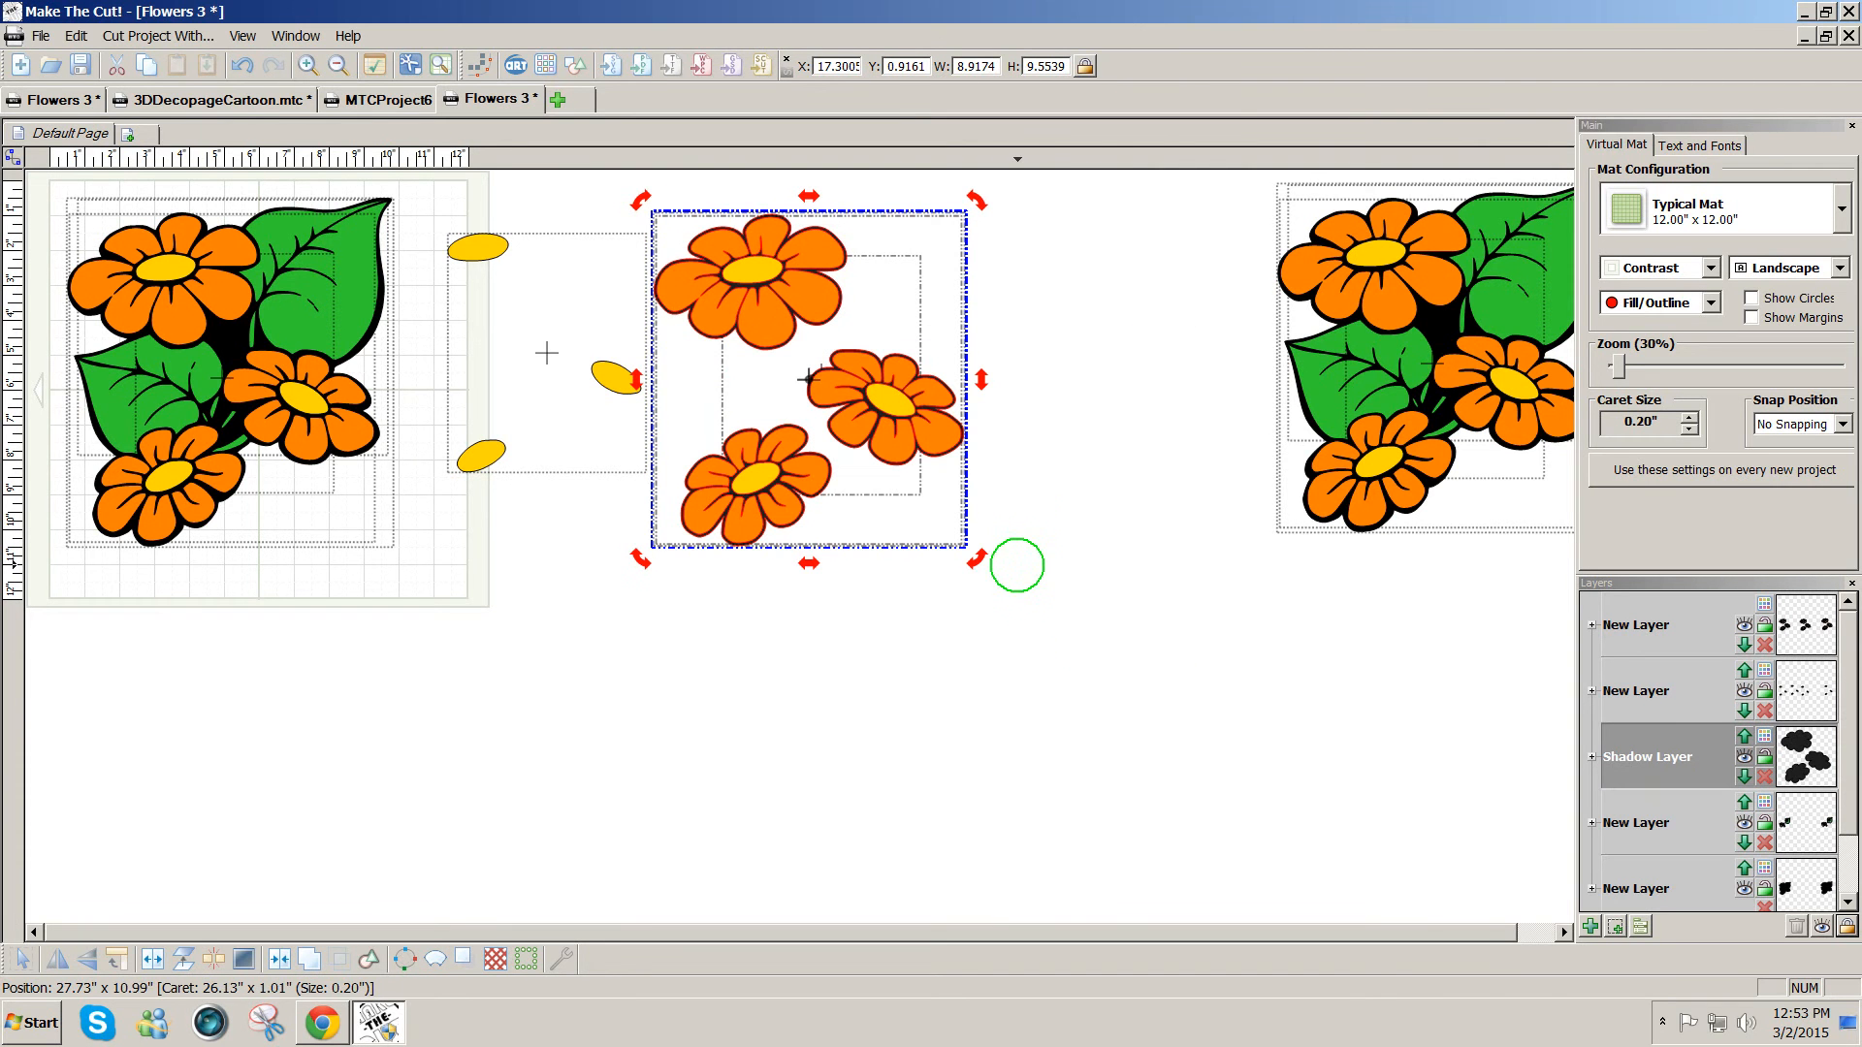
- Select the copied petals and centres together with their shadow and convert them into one textured path
left_click(1014, 561)
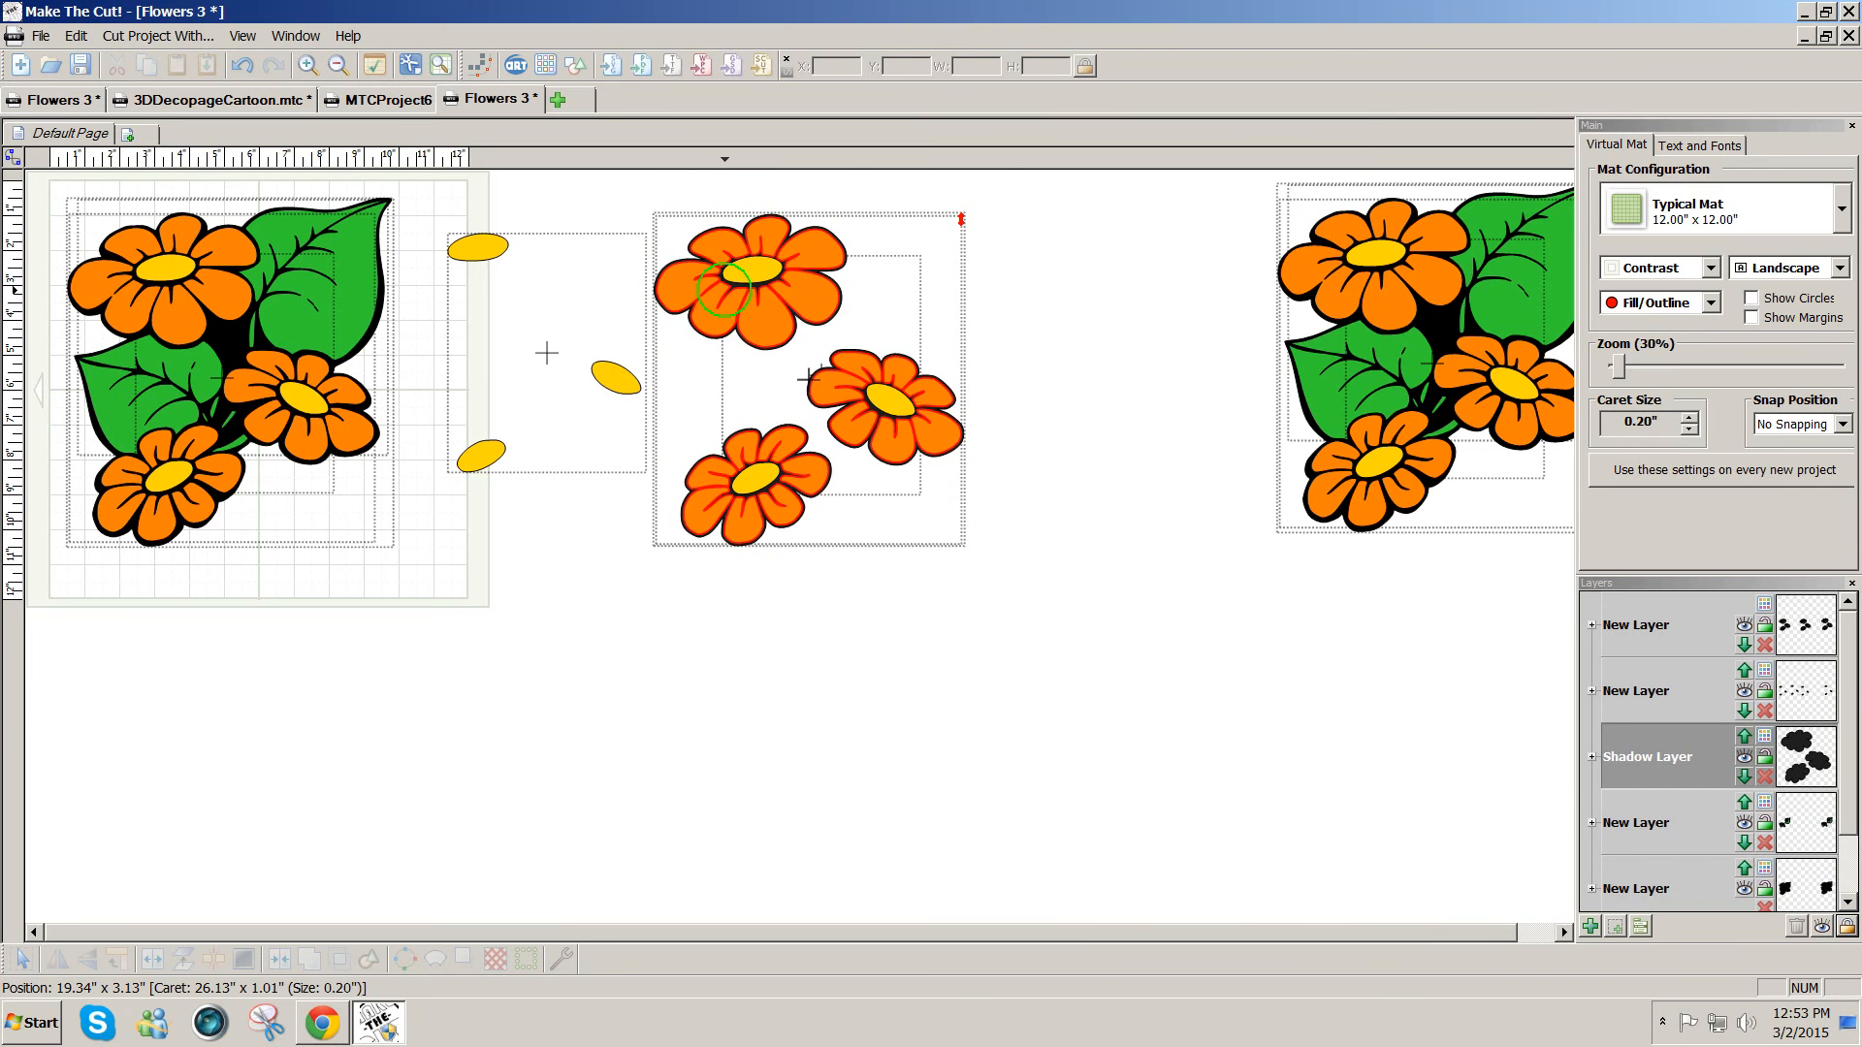
left_click_drag(1002, 620, 643, 137)
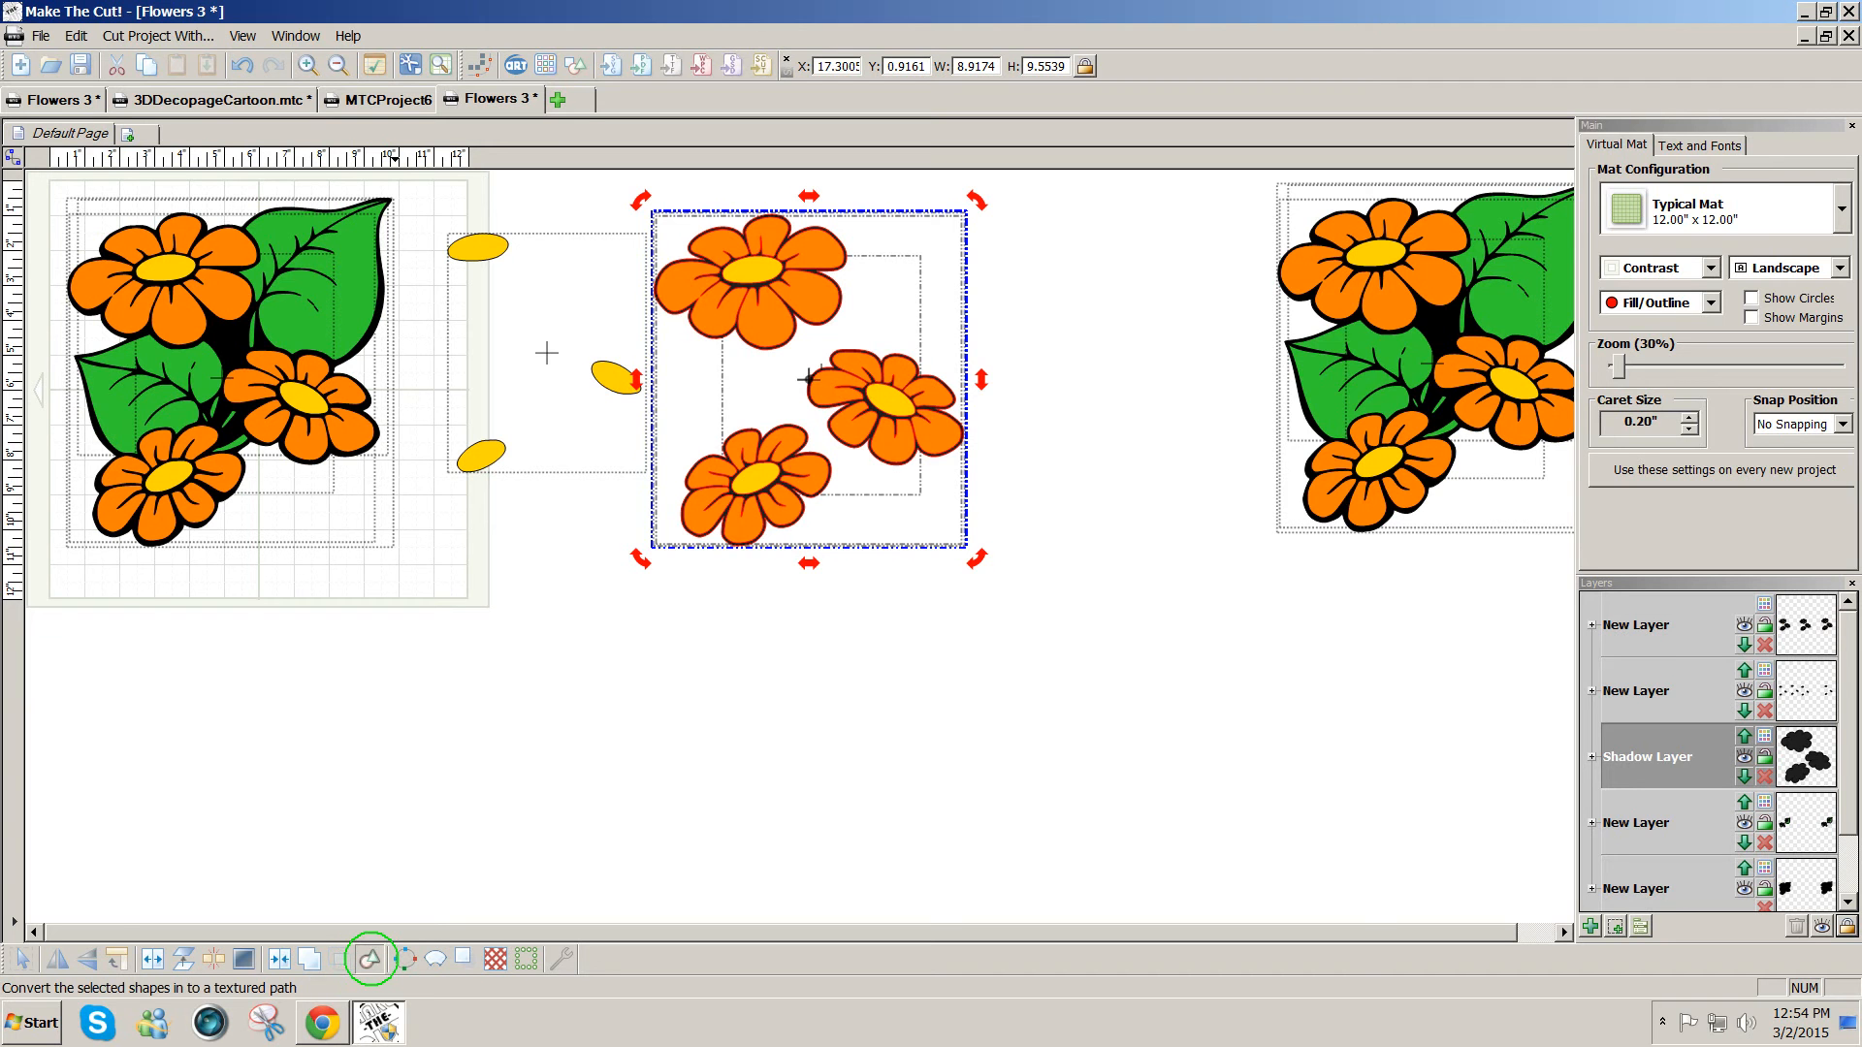
left_click(369, 959)
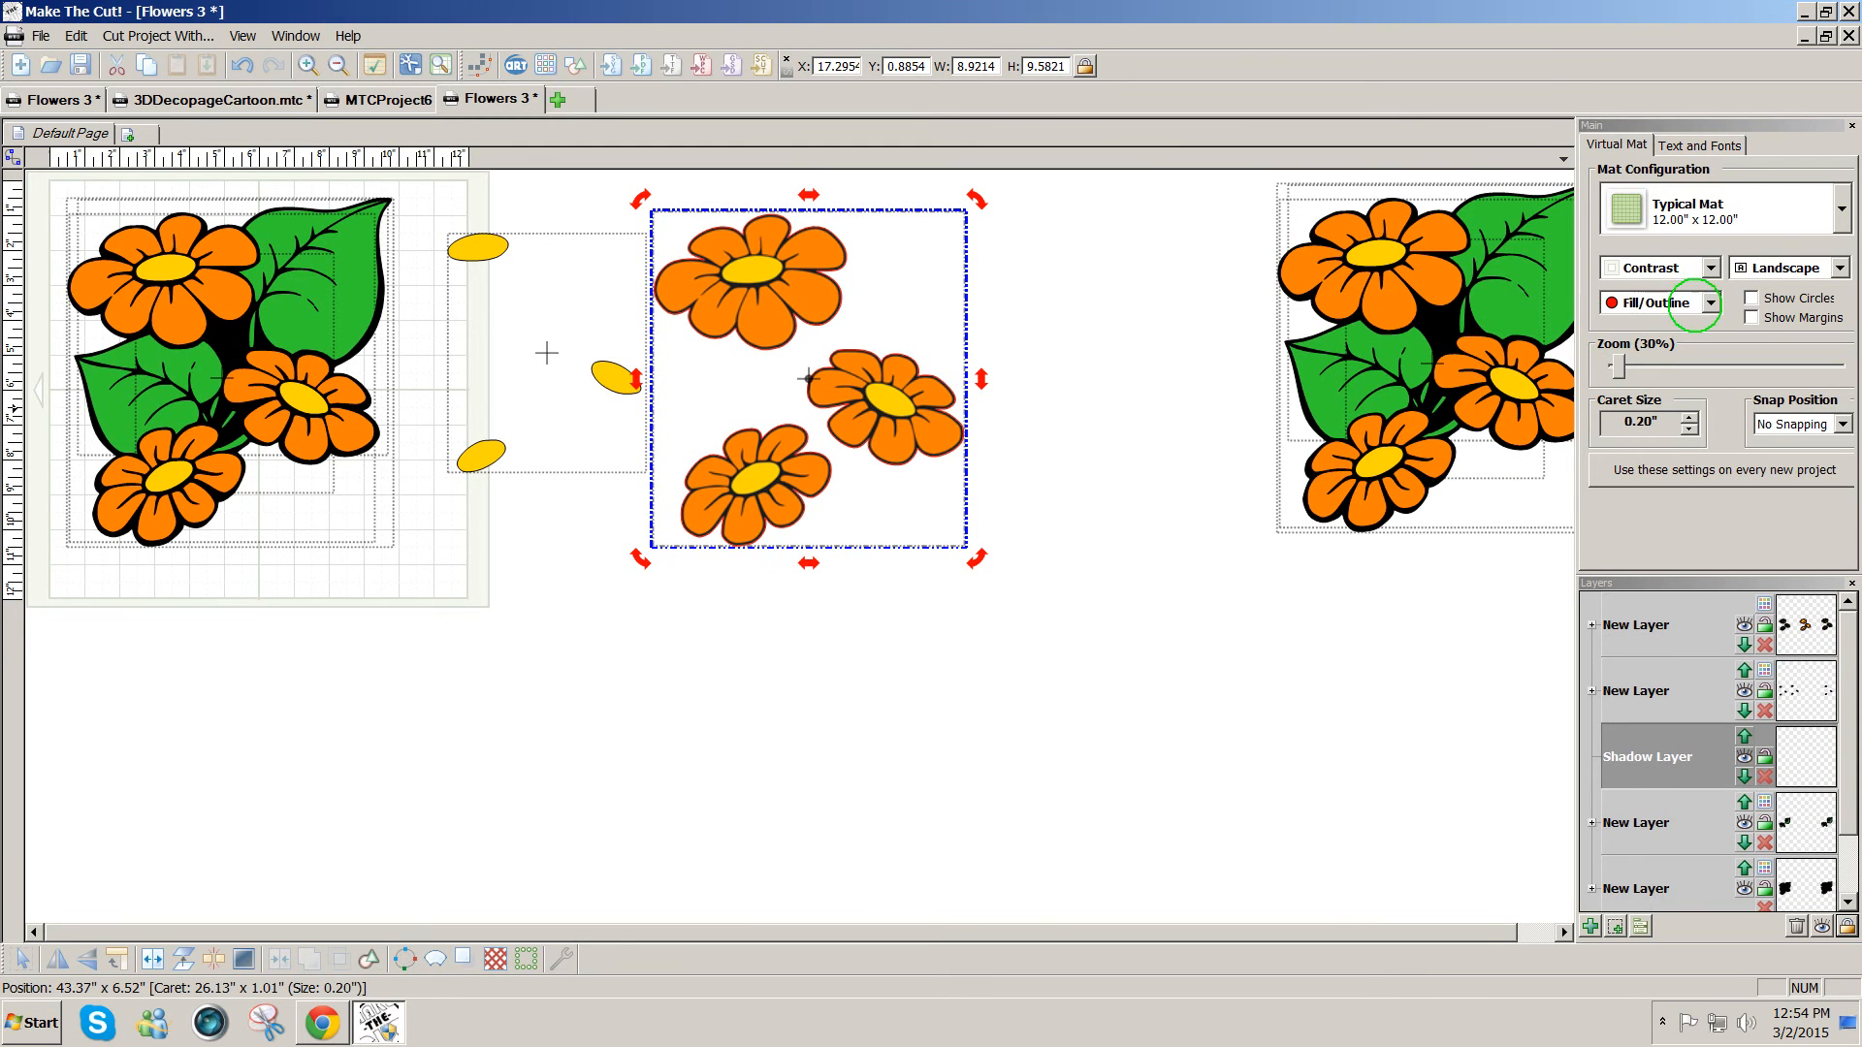
- Preview the textured flowers in Outline display mode, and set the mat display back to Fill/Outline
left_click(1705, 303)
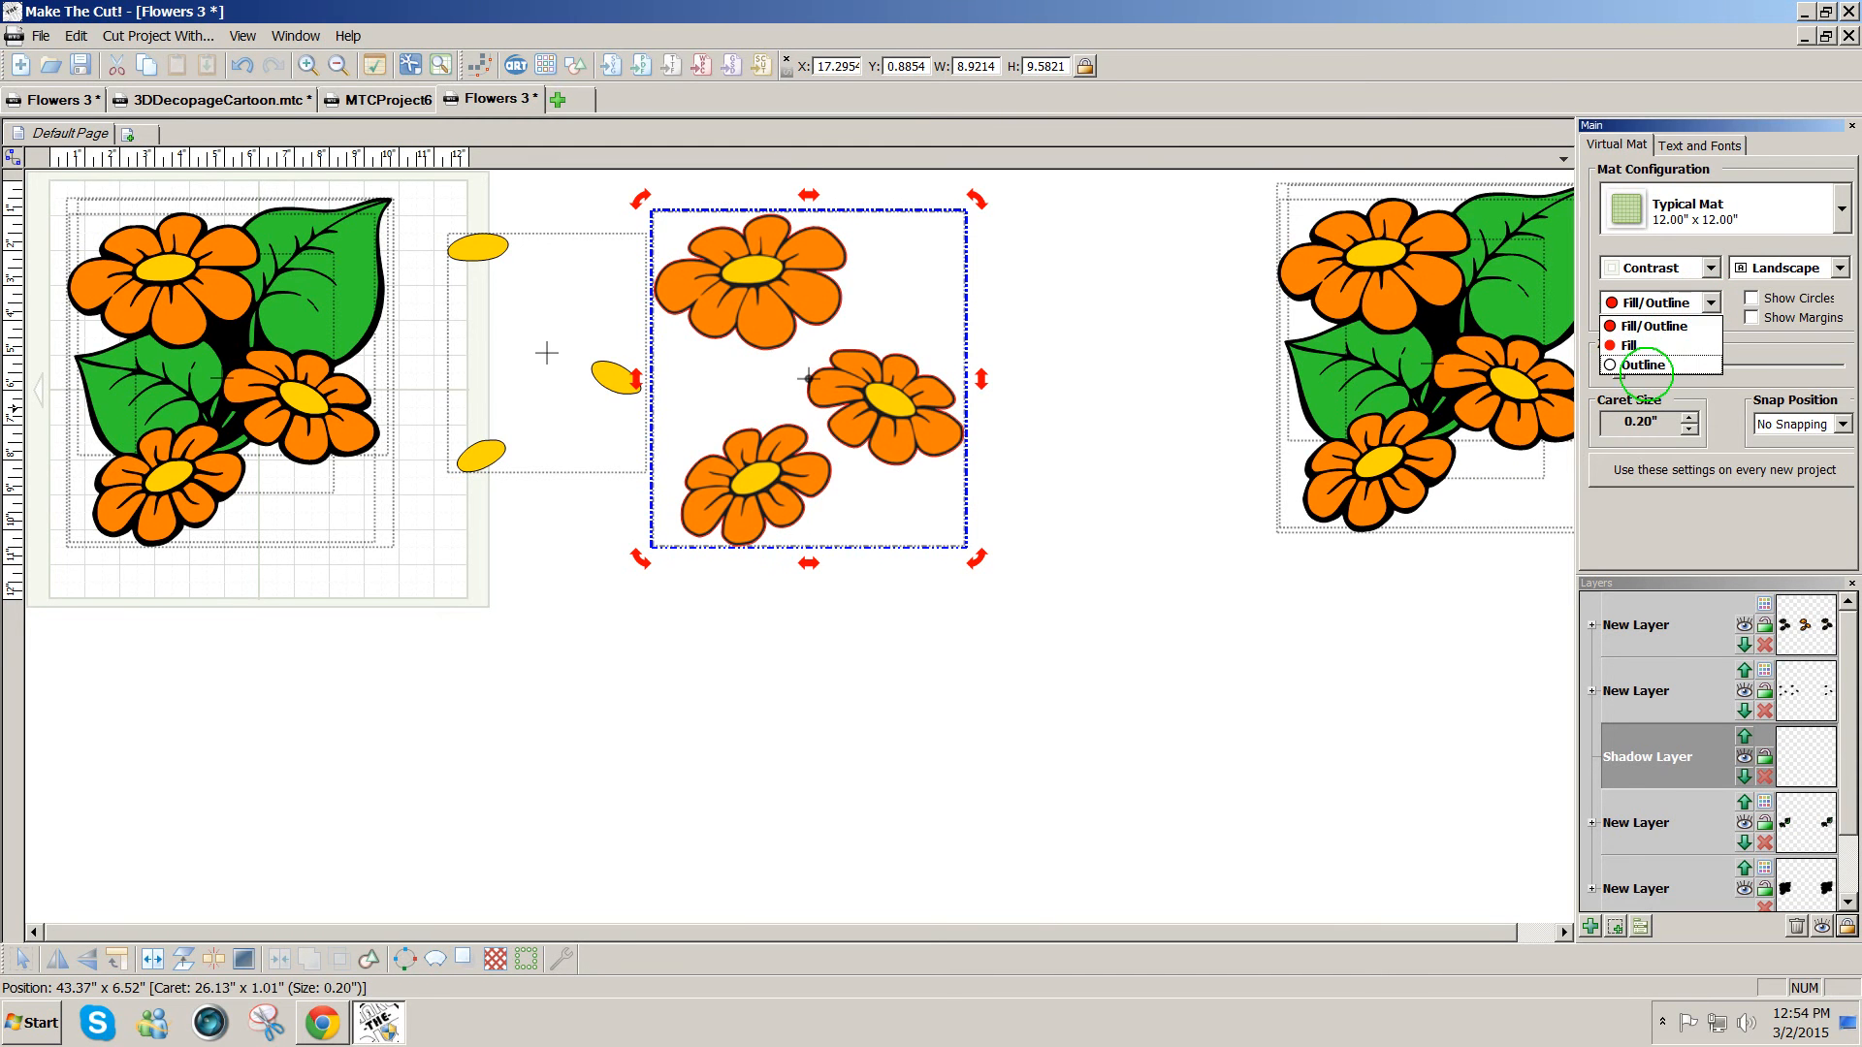
left_click(1644, 364)
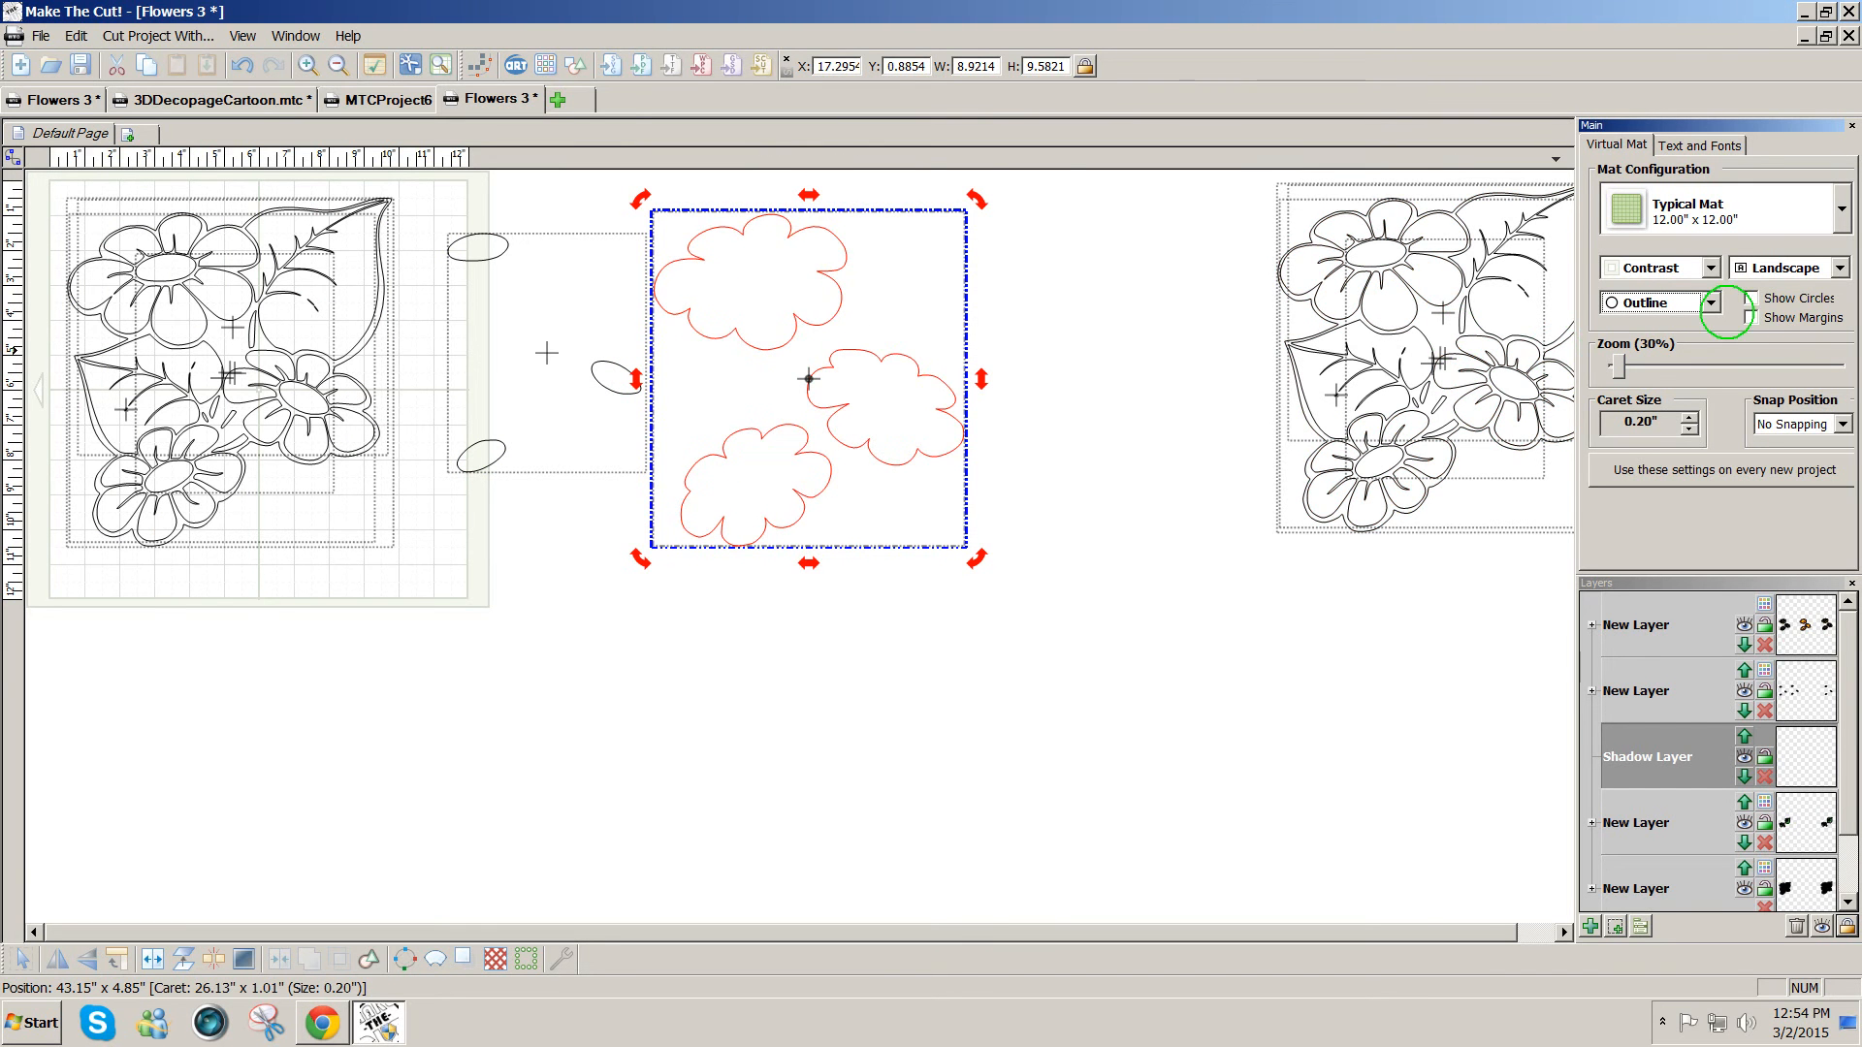
left_click(1708, 302)
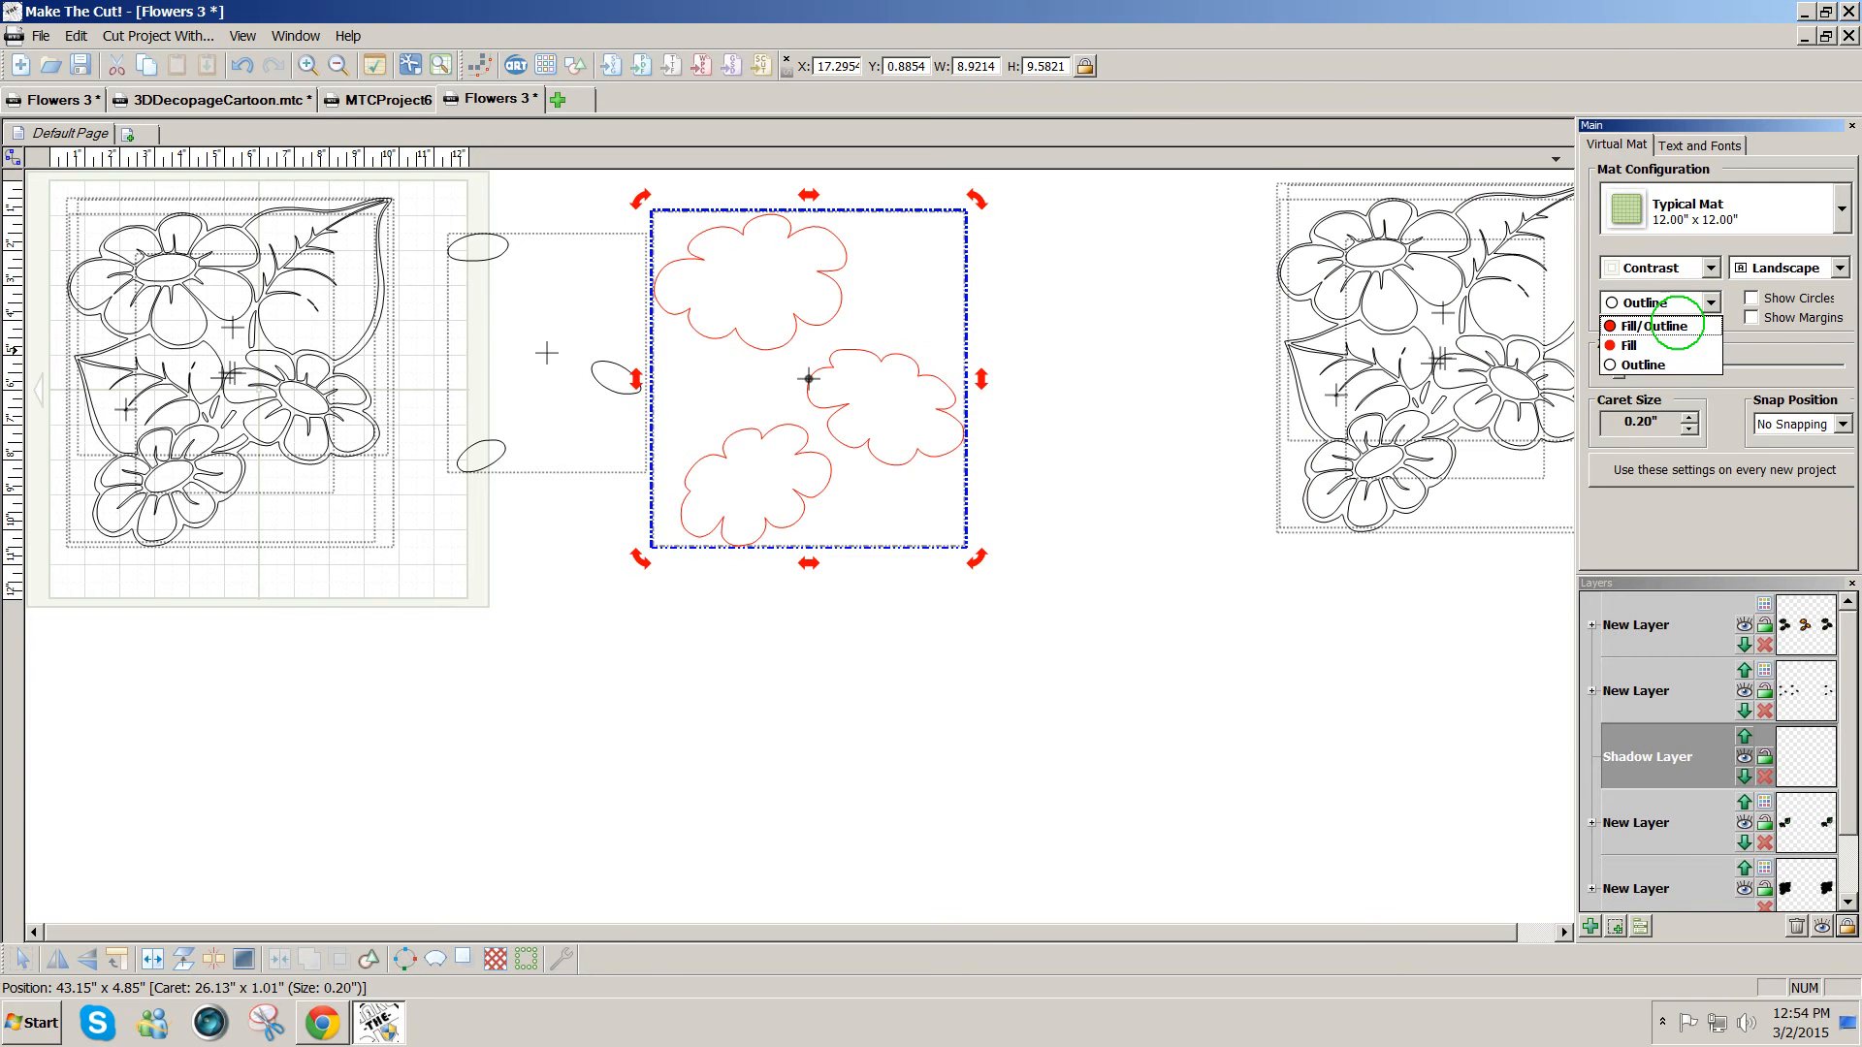
left_click(1676, 326)
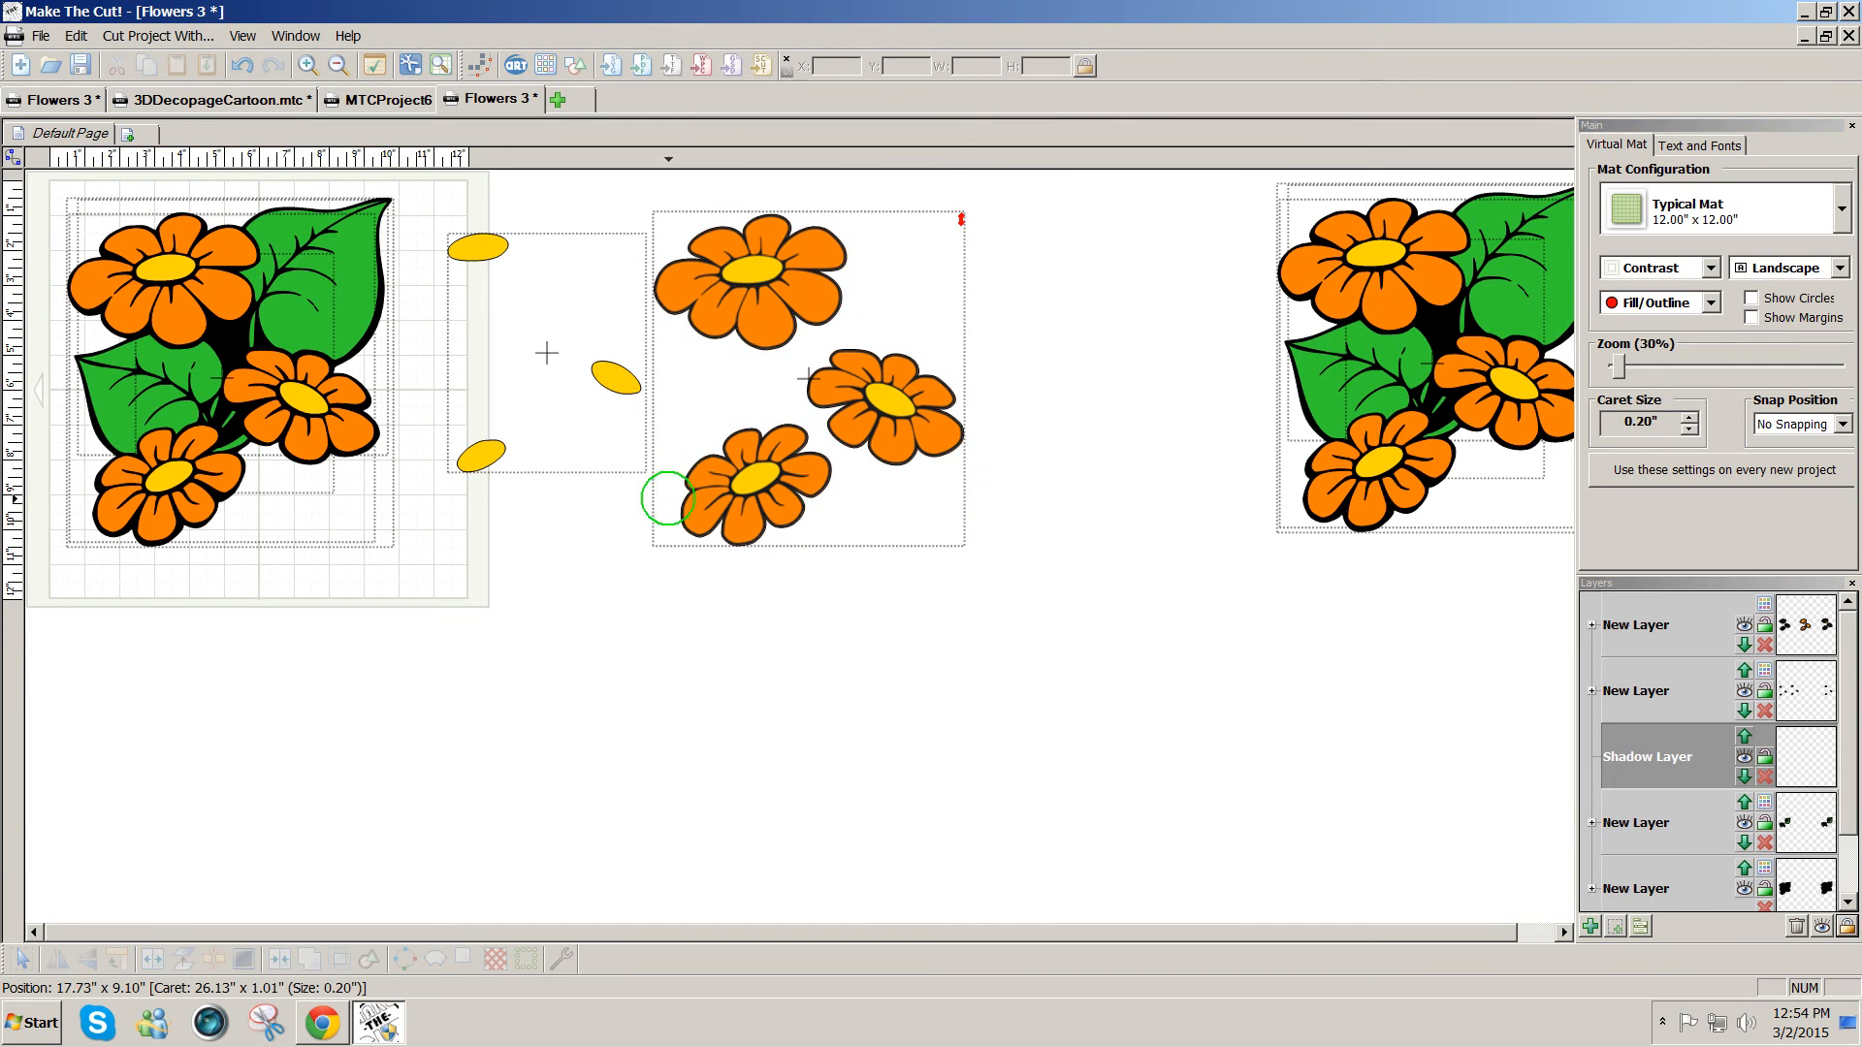
- Move the textured flower group slightly up and closer to the separate yellow centres
left_click_drag(665, 499, 708, 501)
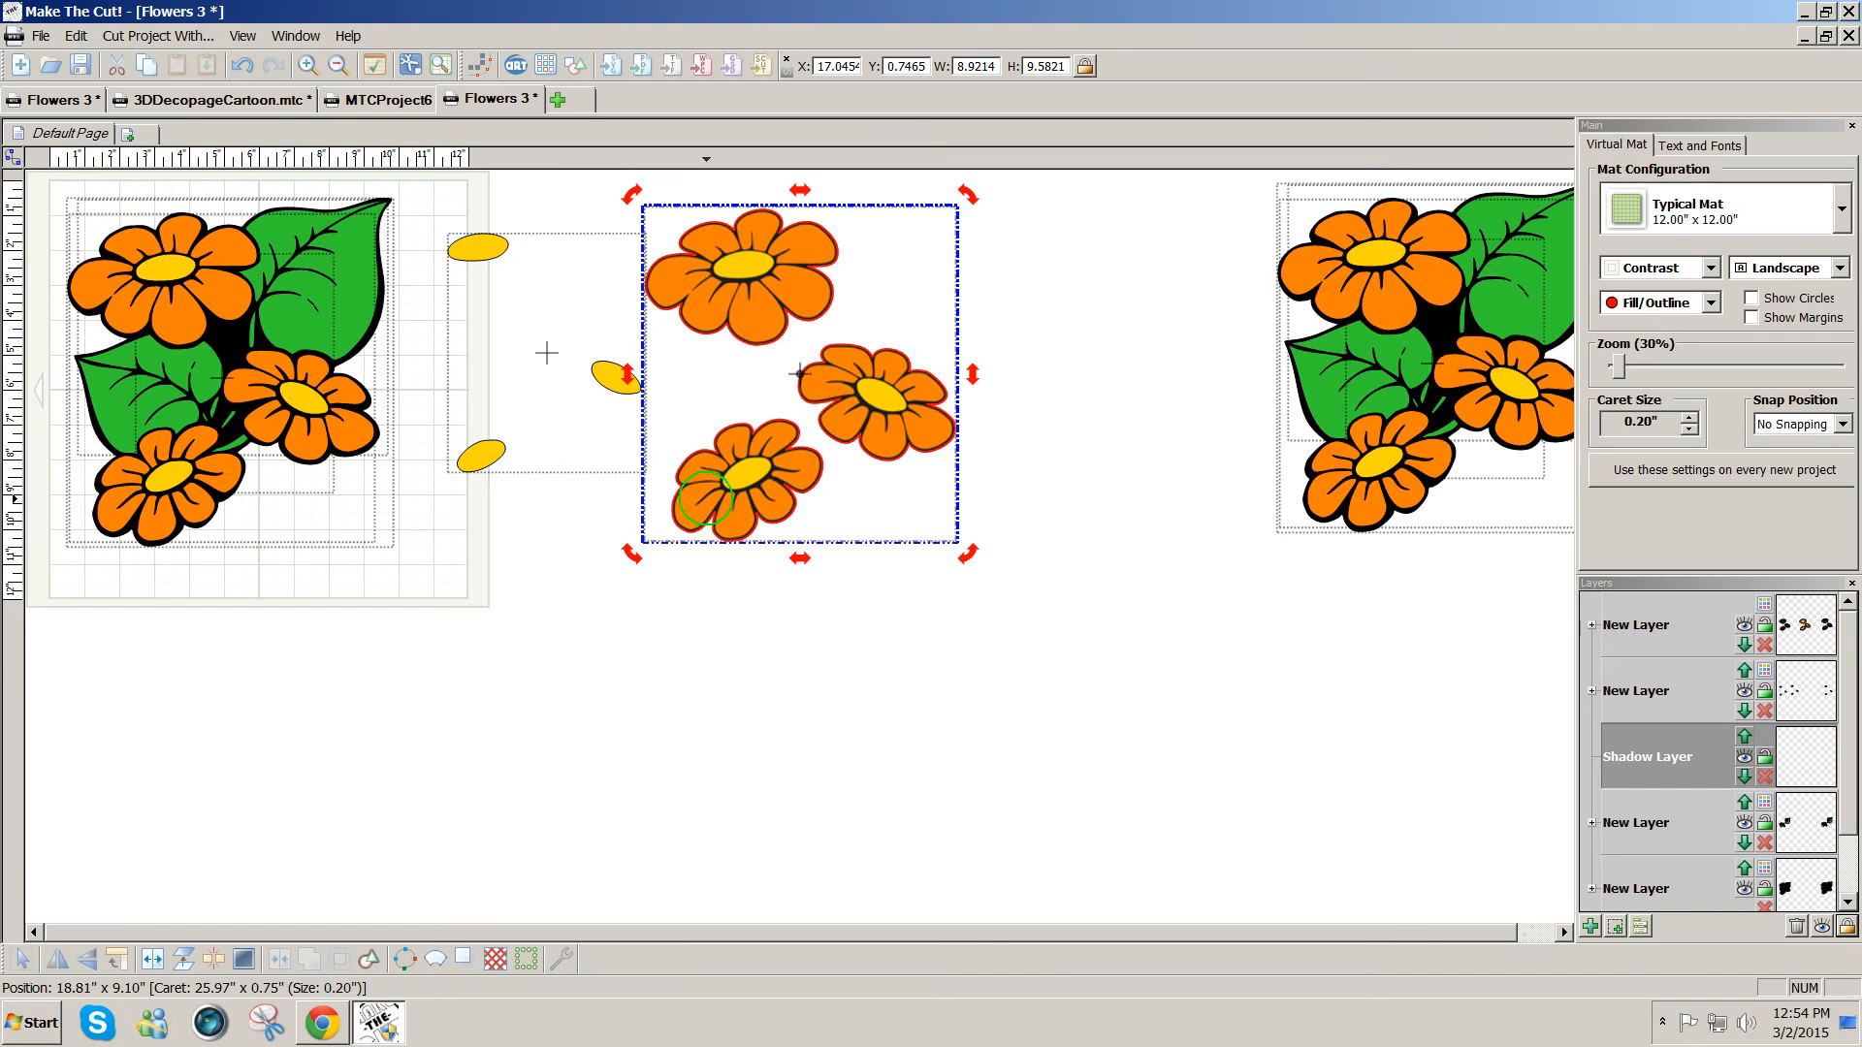
left_click_drag(704, 499, 694, 497)
left_click(623, 609)
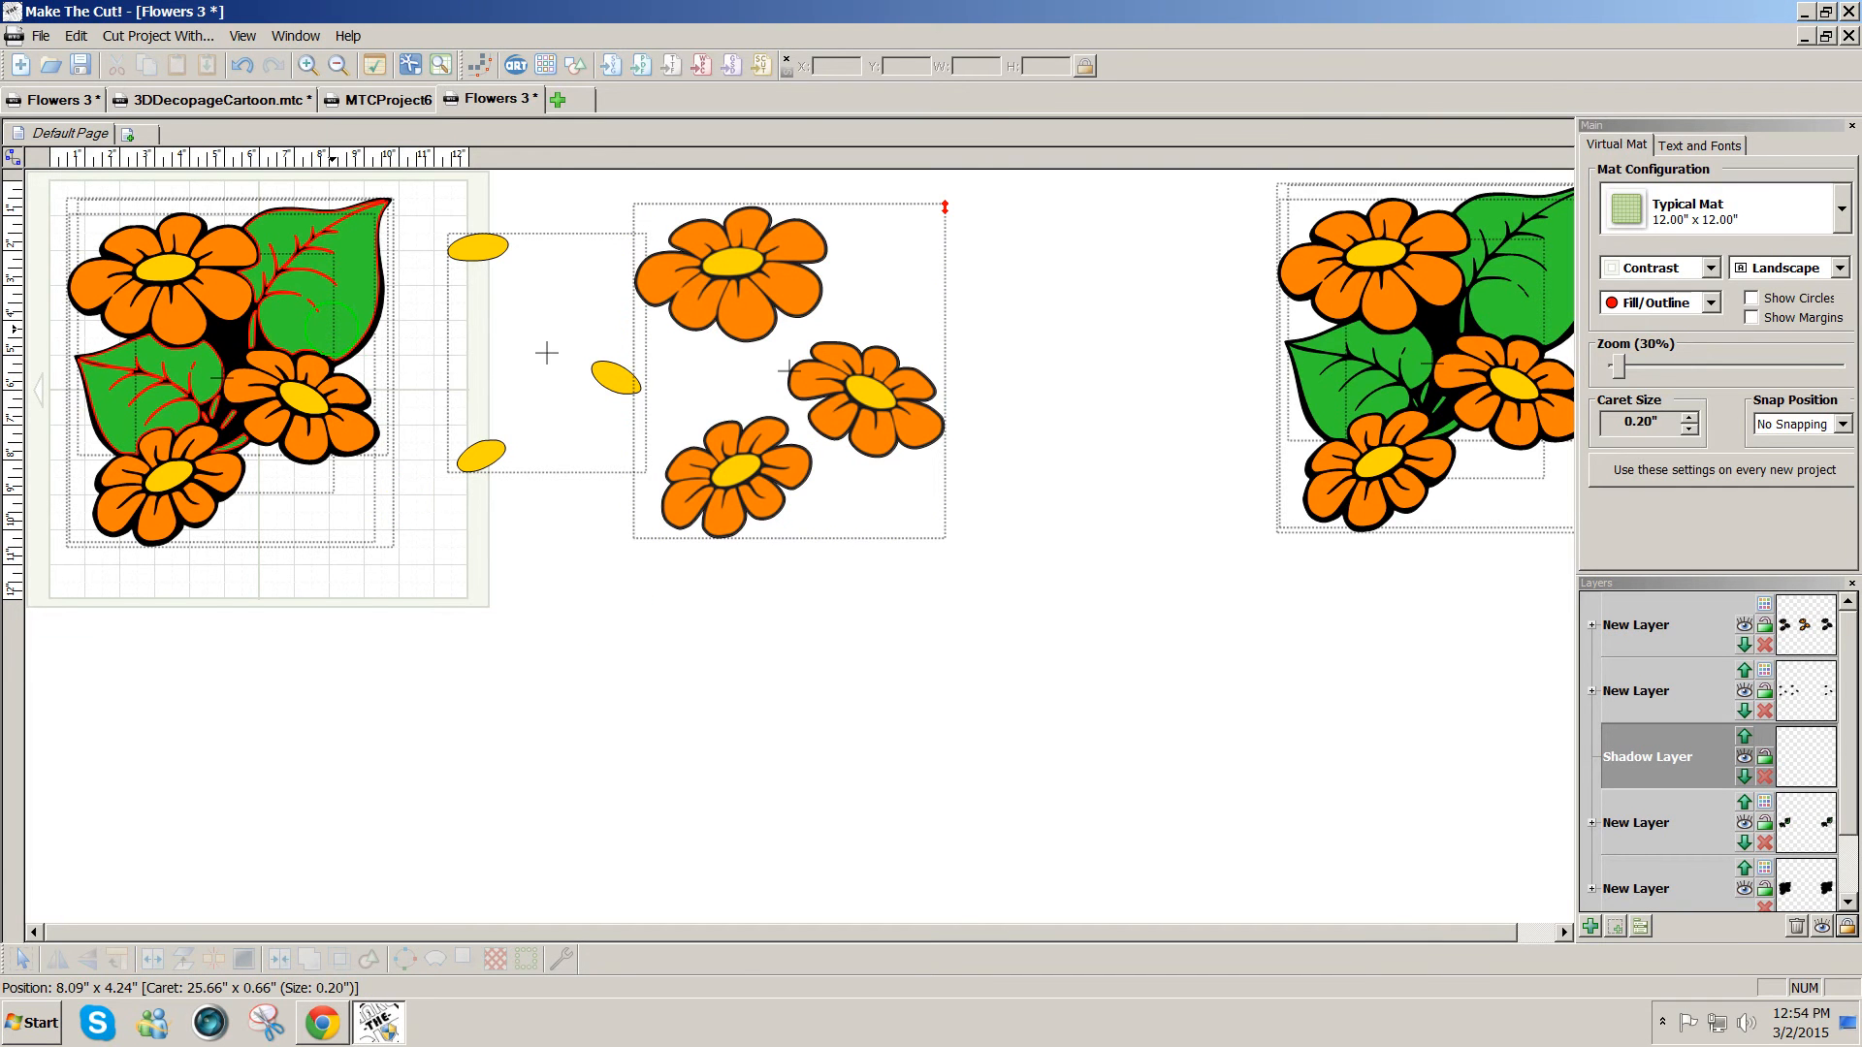
- Place a copy of the original's green leaves beside the textured flowers at about X 23.40, Y 5.29
left_click(325, 320)
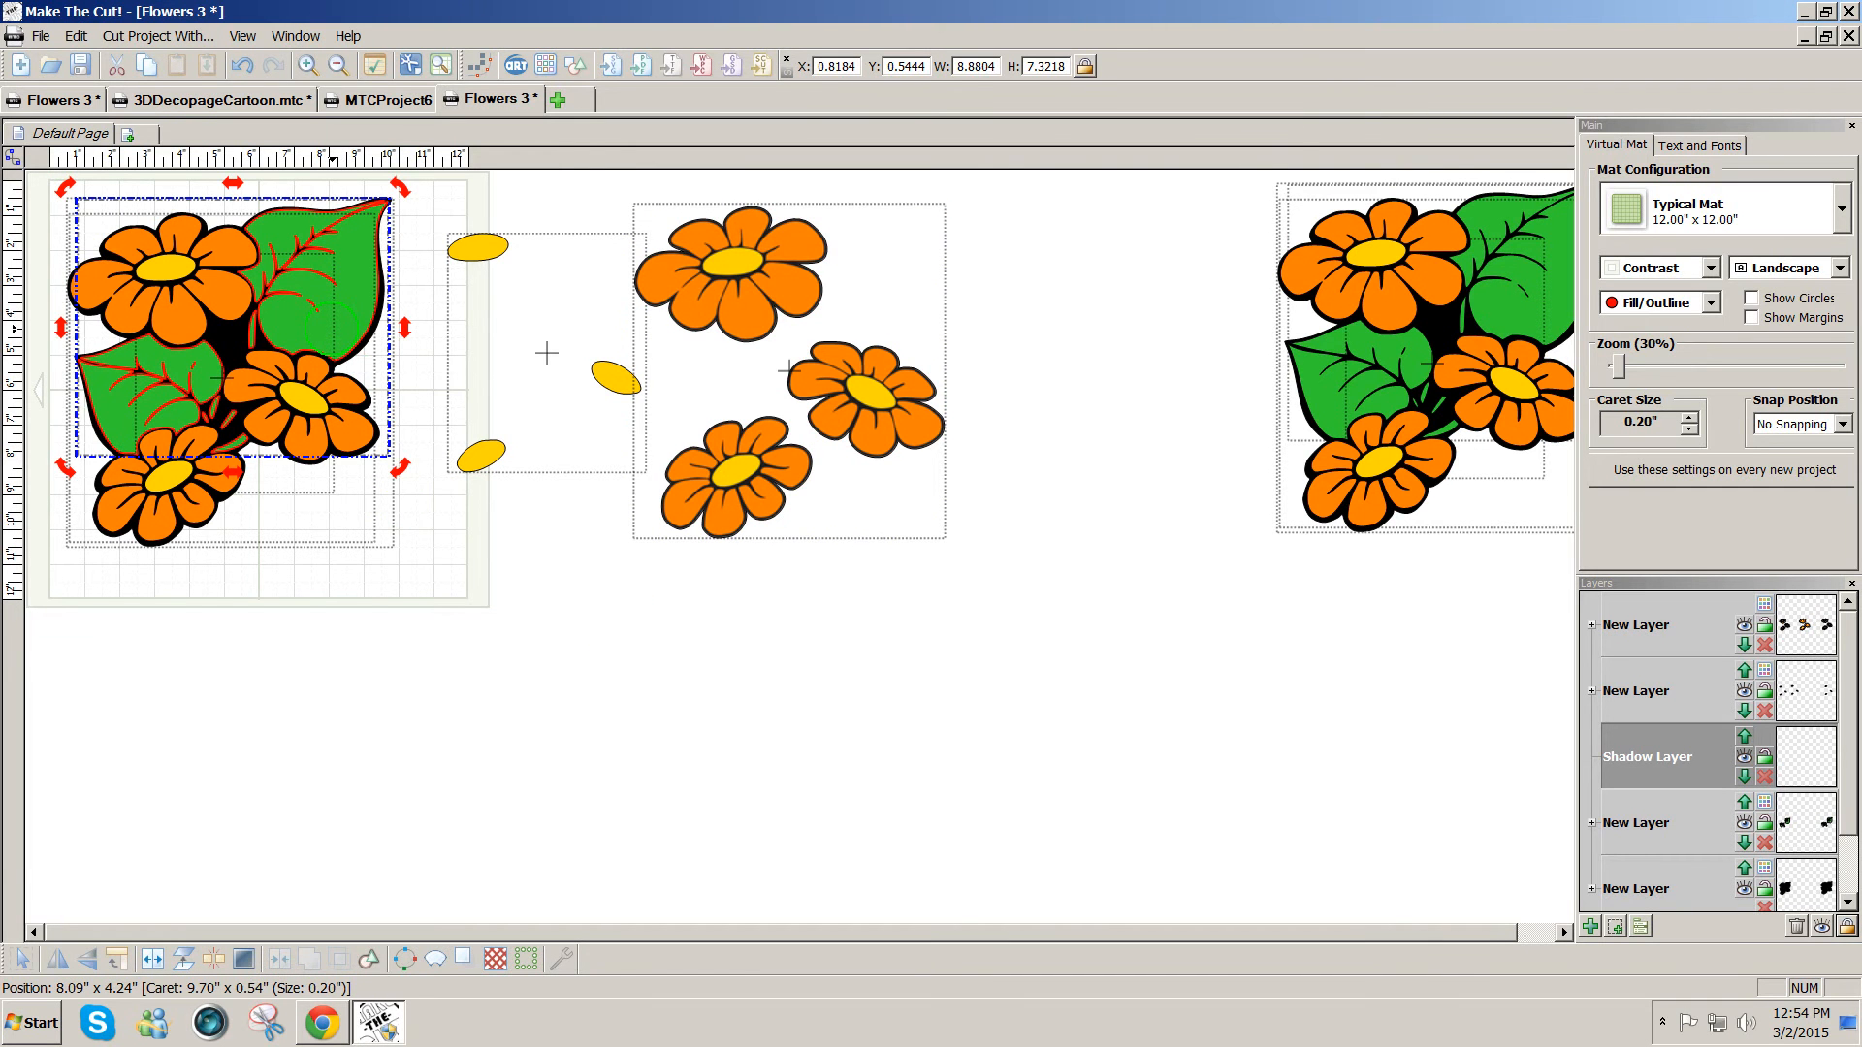
left_click_drag(235, 334, 1018, 487)
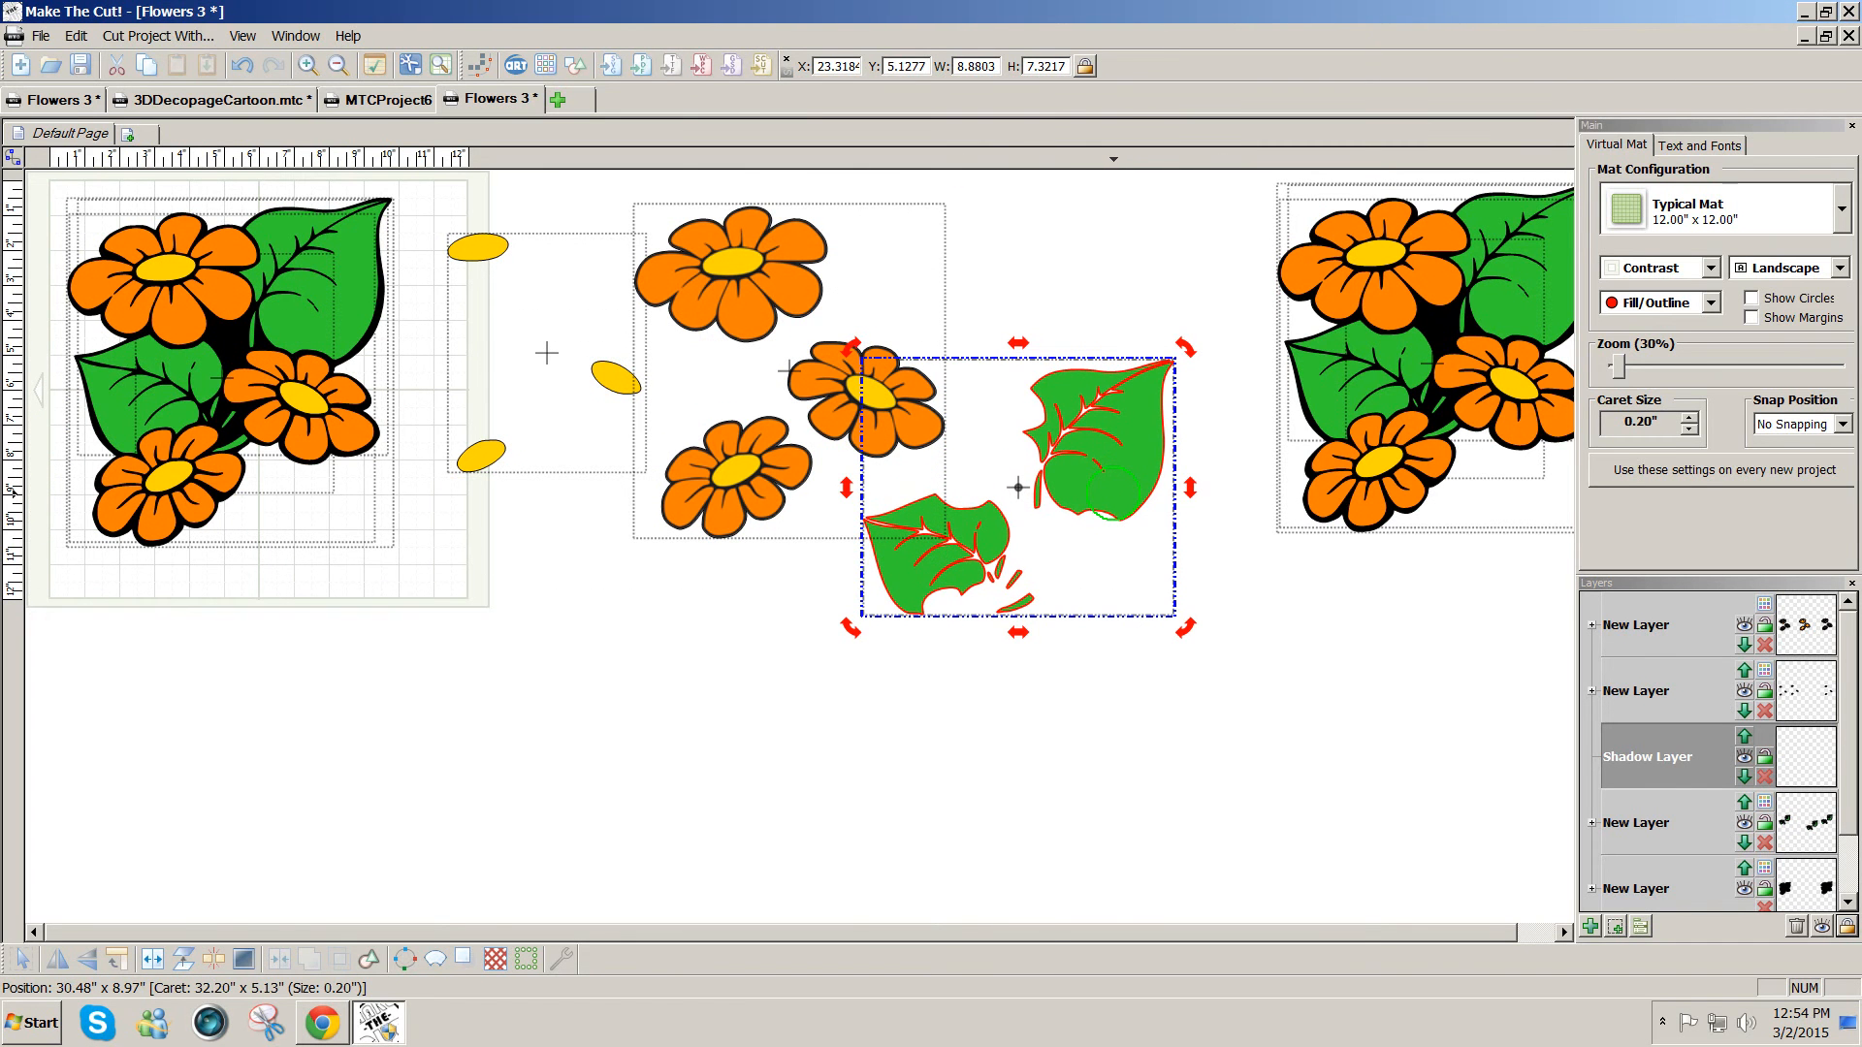
left_click_drag(1018, 487, 1021, 493)
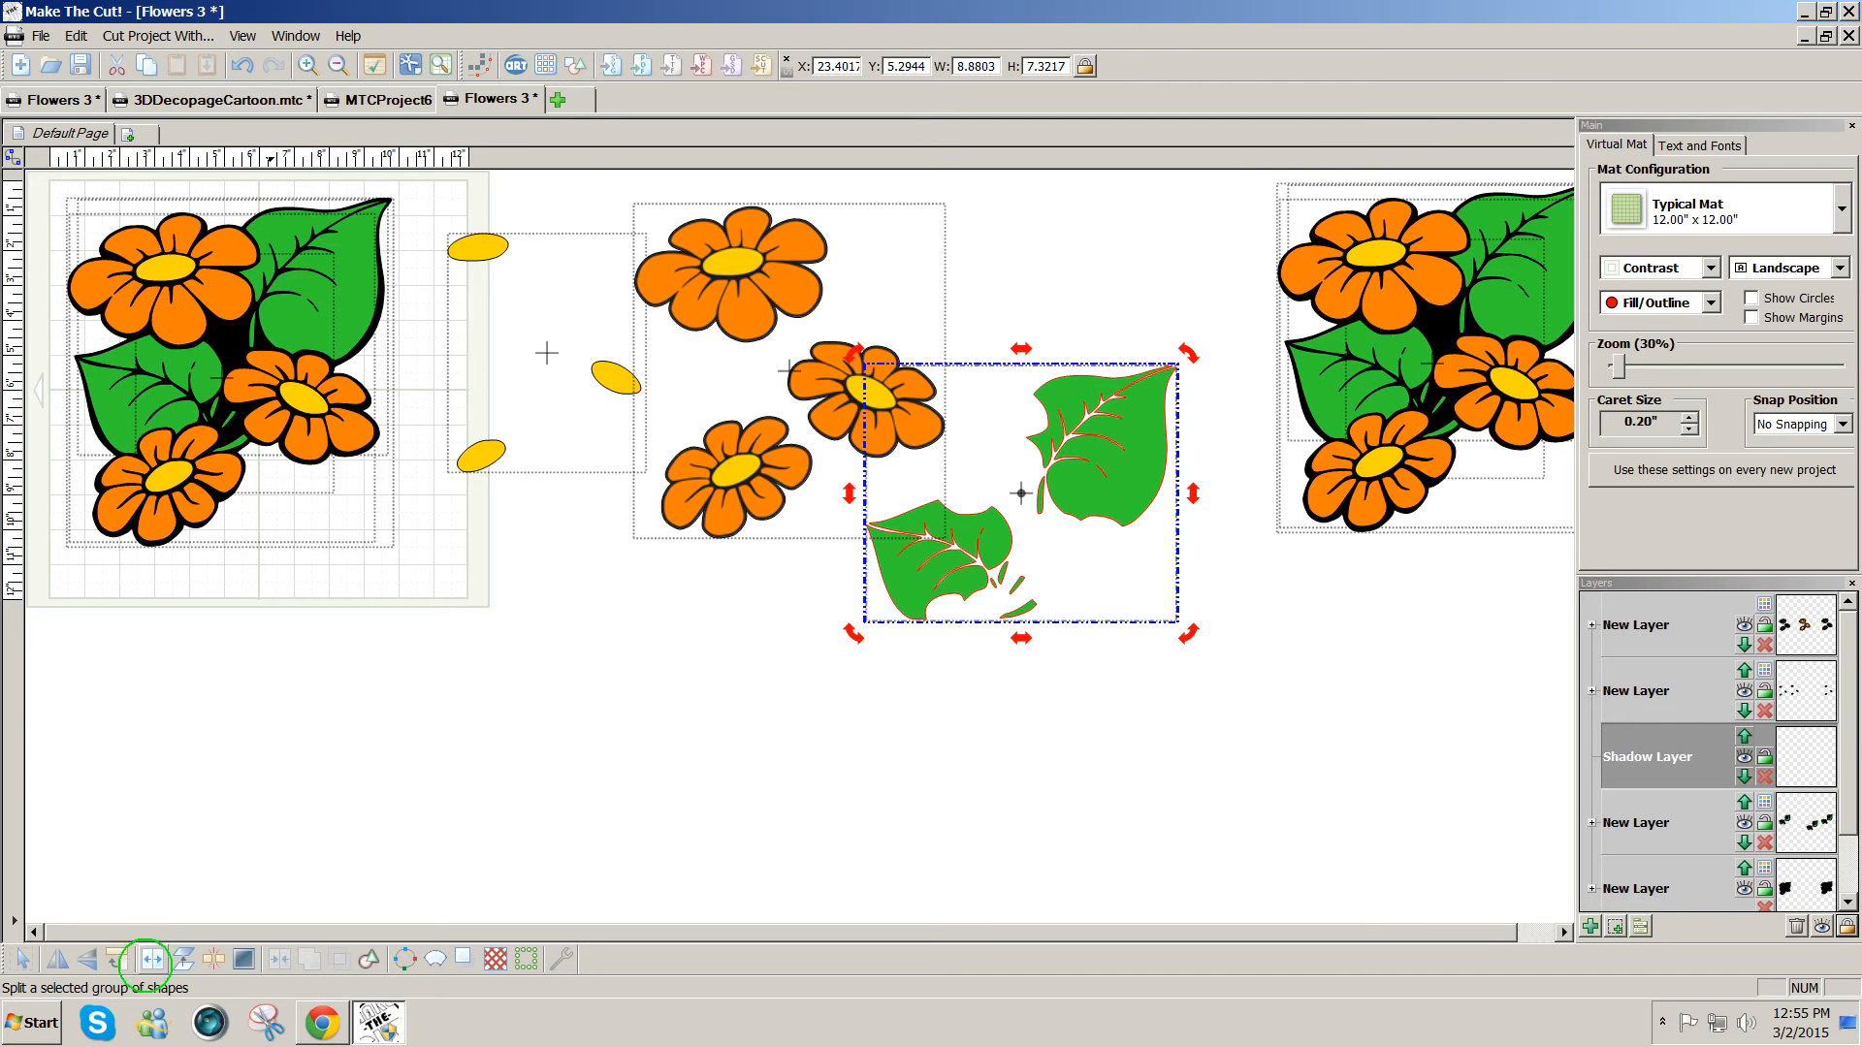
- Split the copied leaf group and delete the small loose stem pieces between the two leaves
left_click(152, 960)
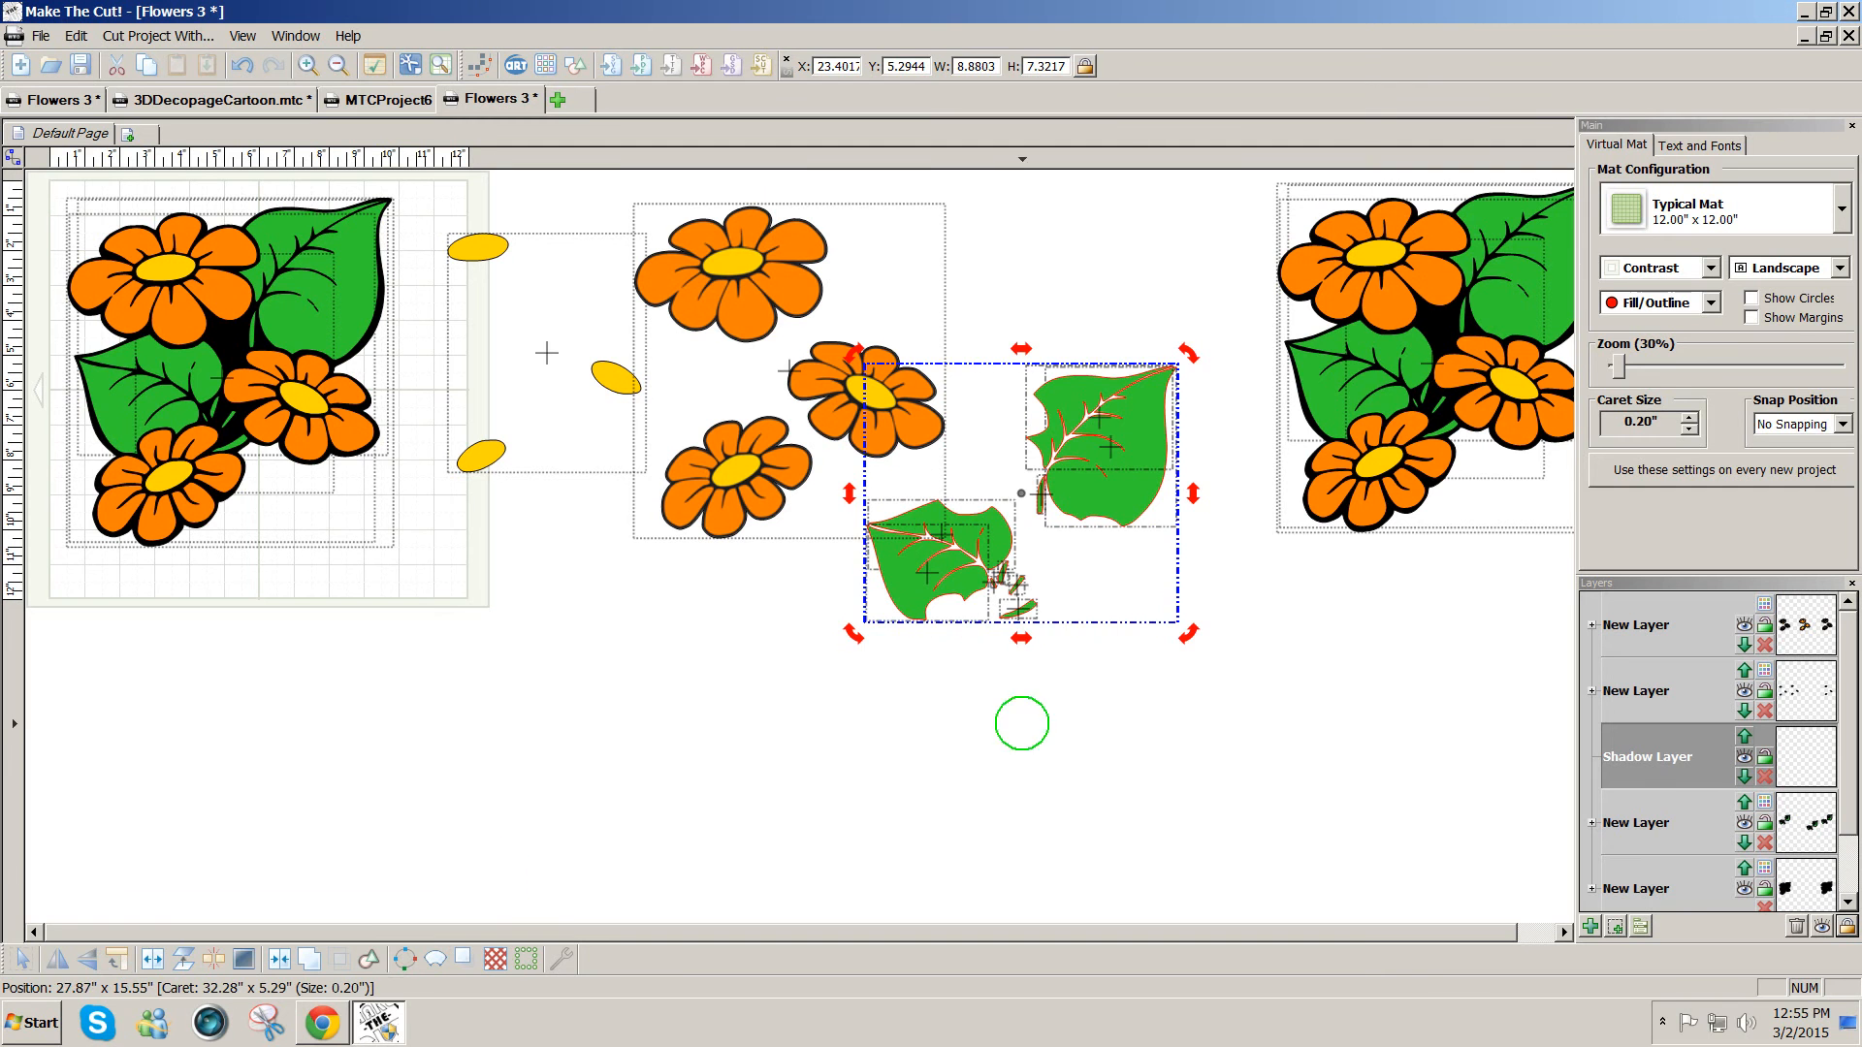
left_click_drag(1178, 724, 956, 453)
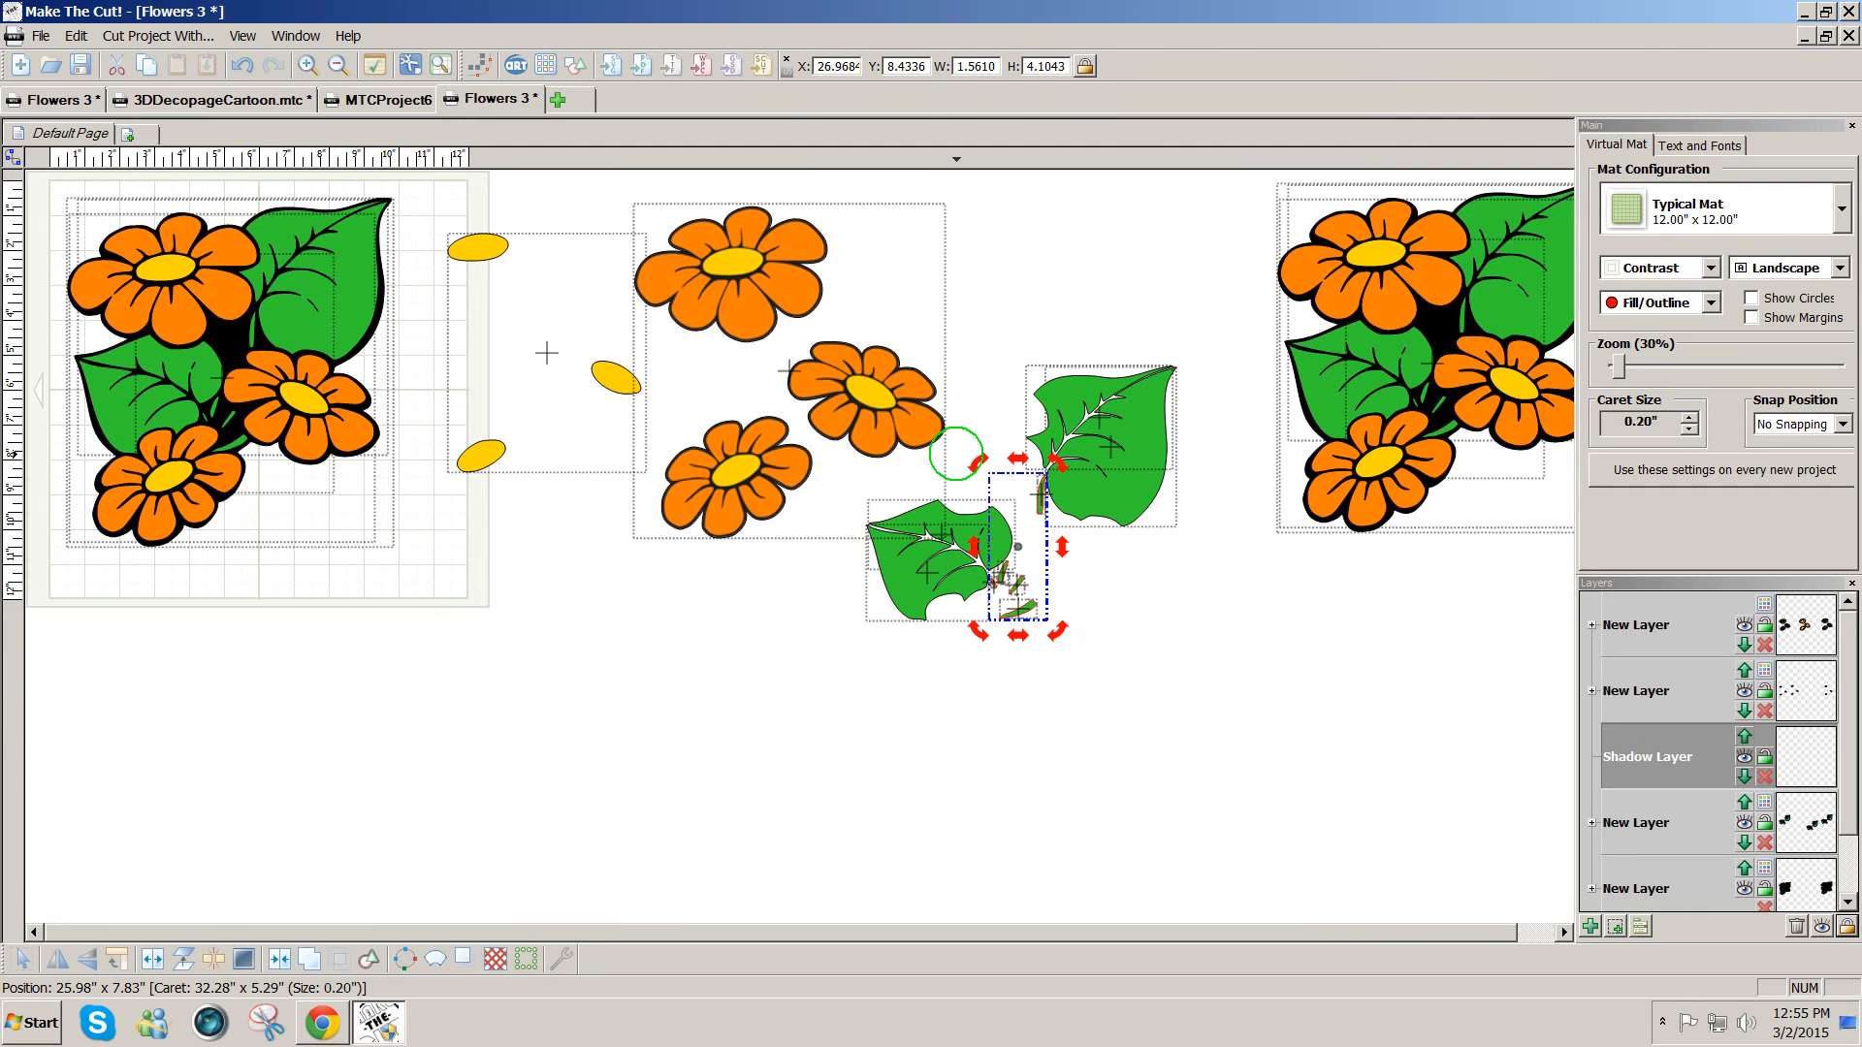
key("Delete")
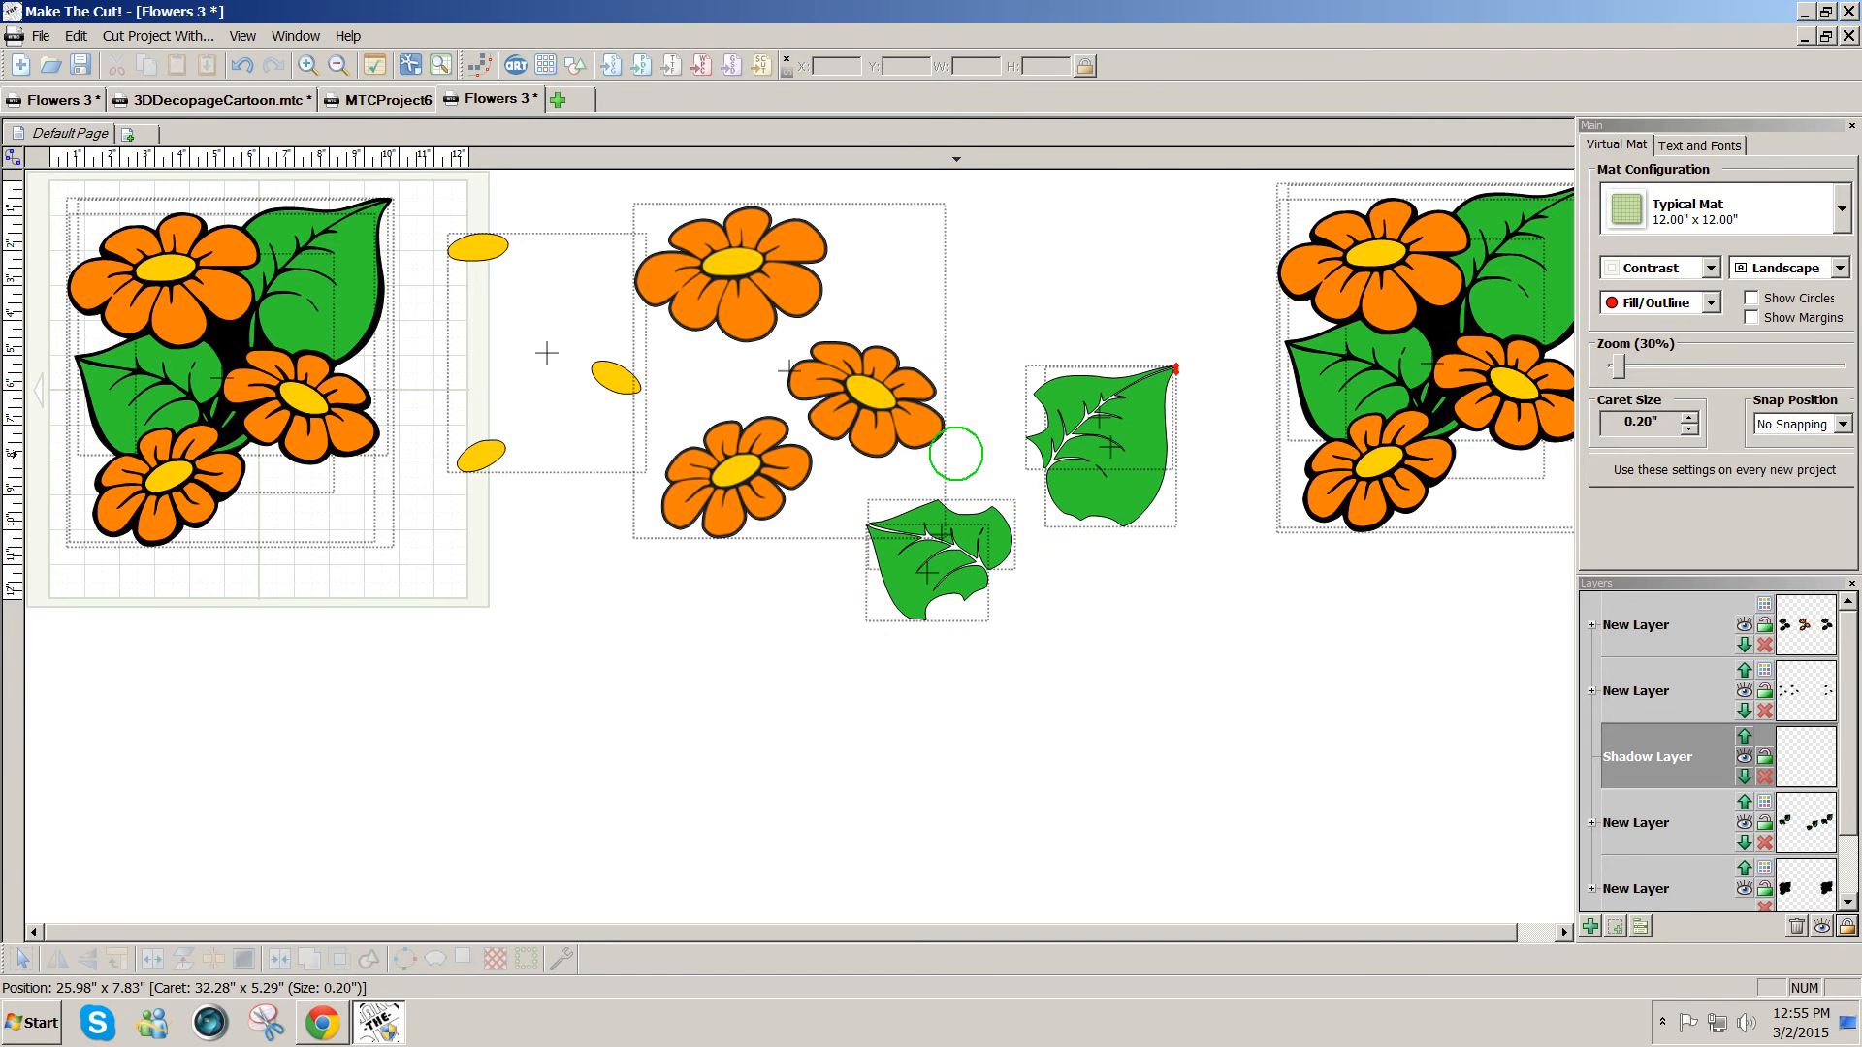
- Generate a 0.08 in shadow layer around the two copied leaves and convert leaves and shadow into a textured path
left_click_drag(1254, 740, 846, 333)
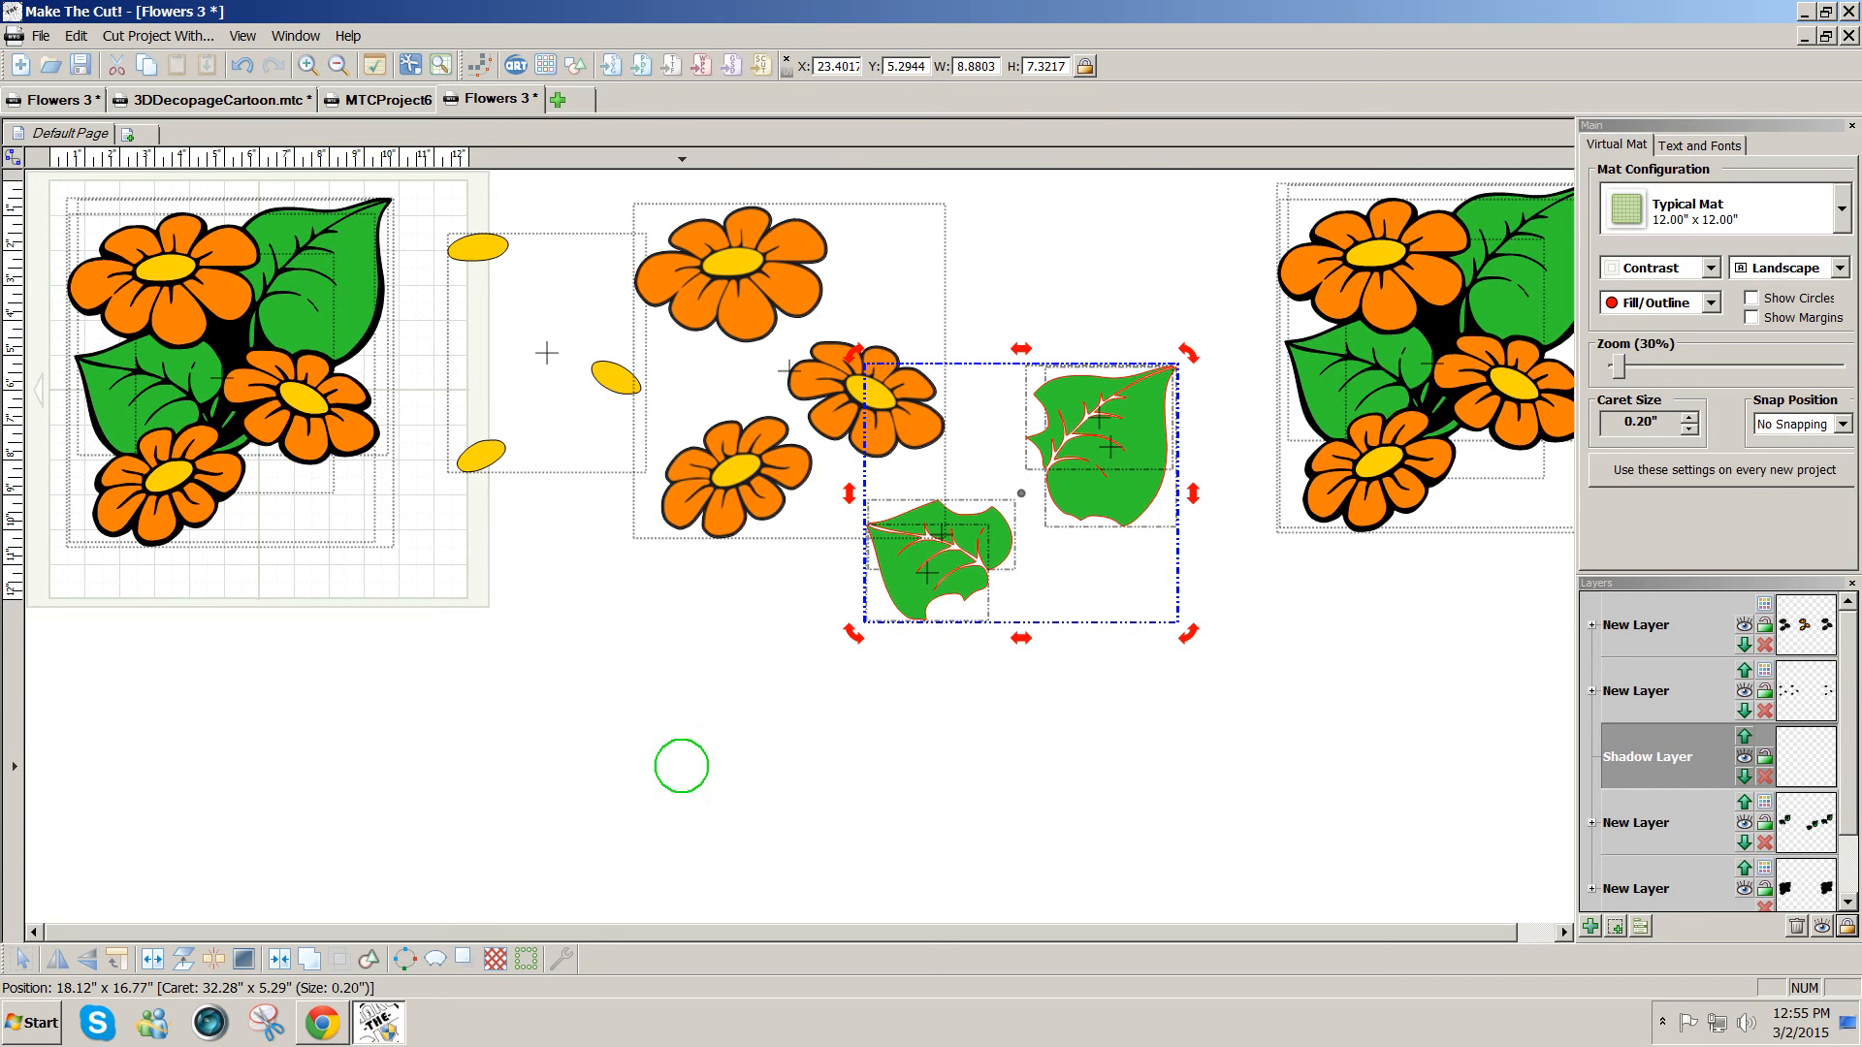
left_click(464, 954)
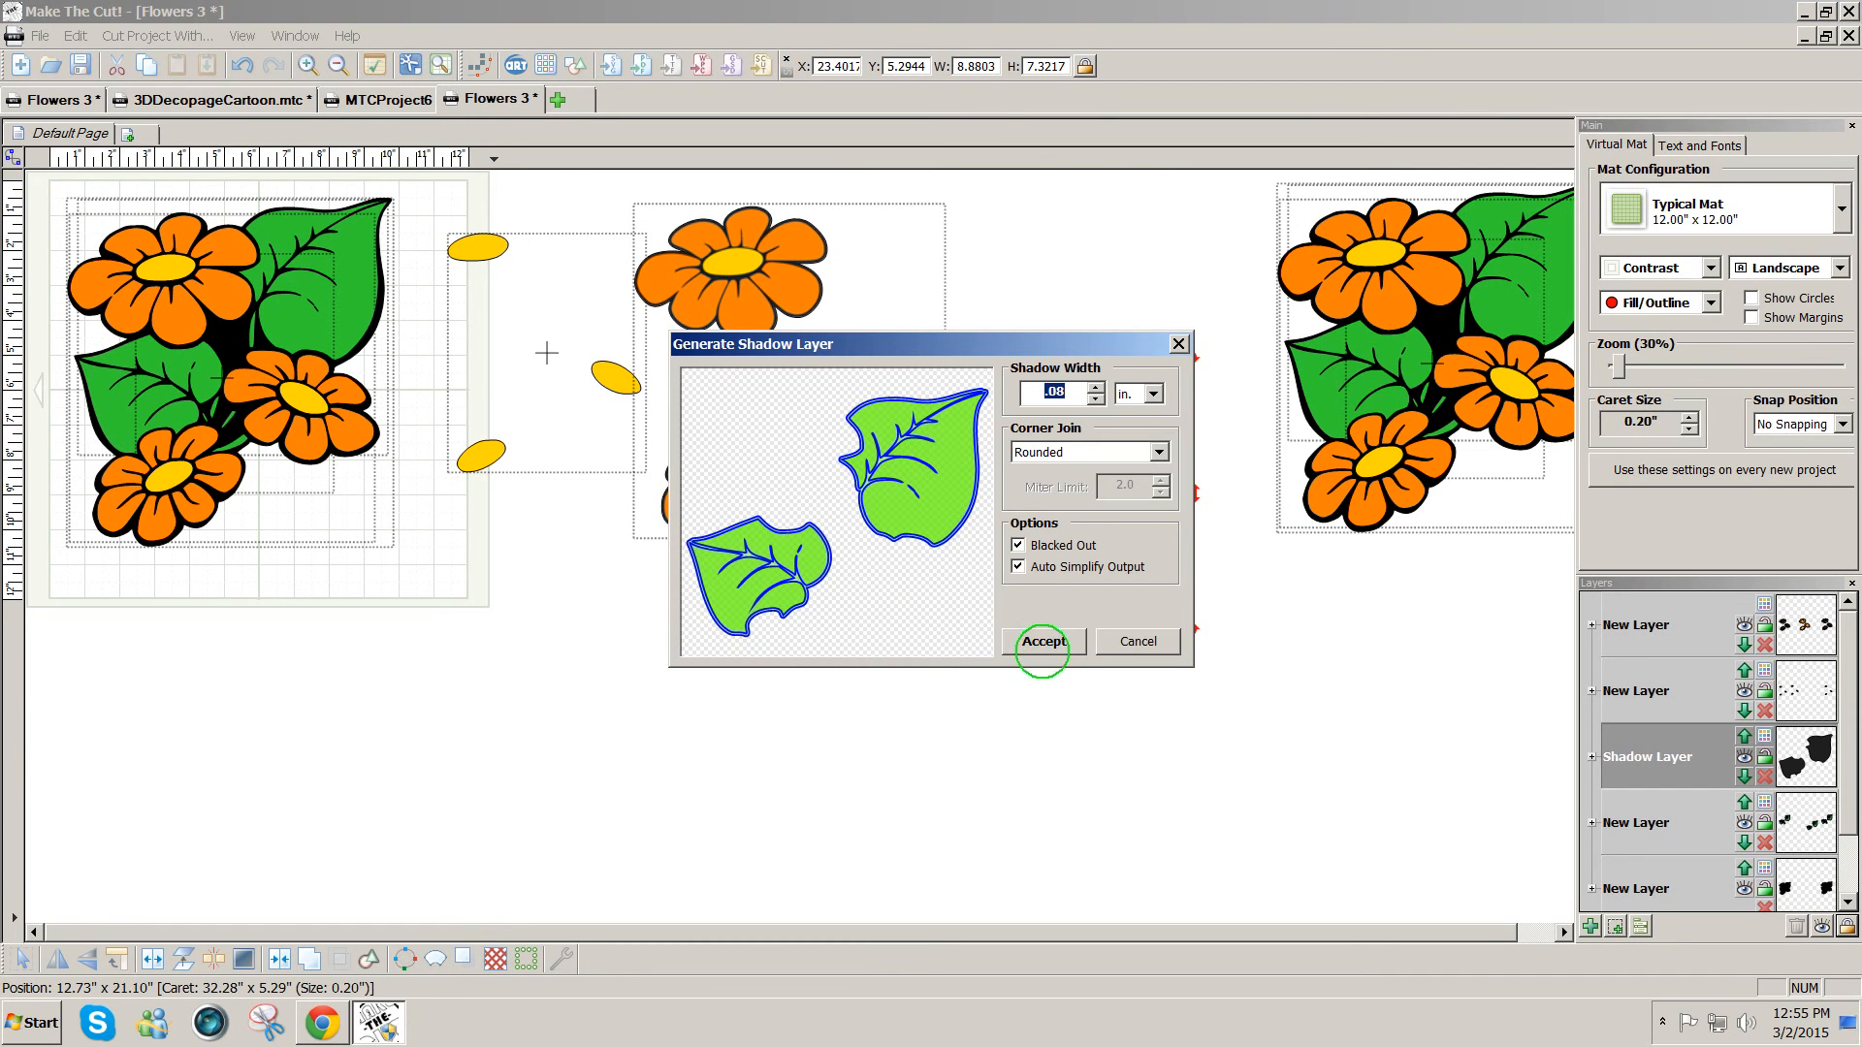
left_click(1041, 644)
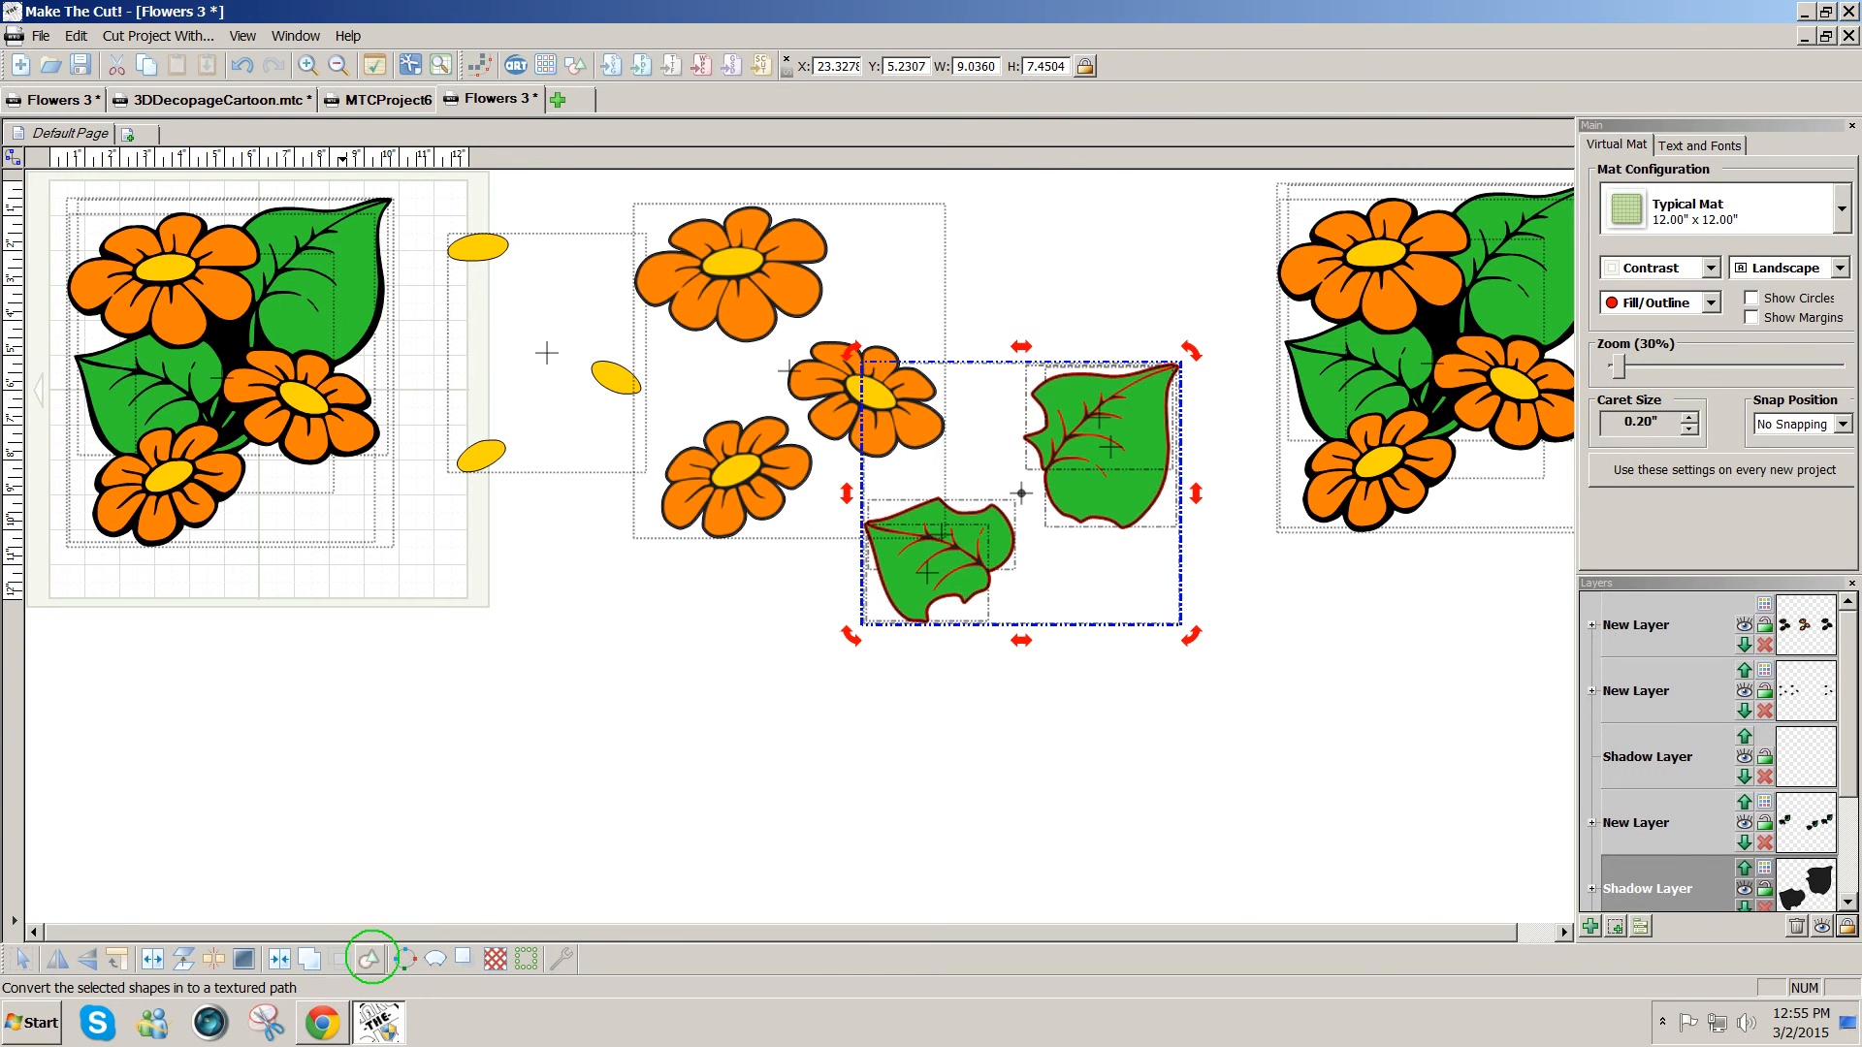
left_click(369, 958)
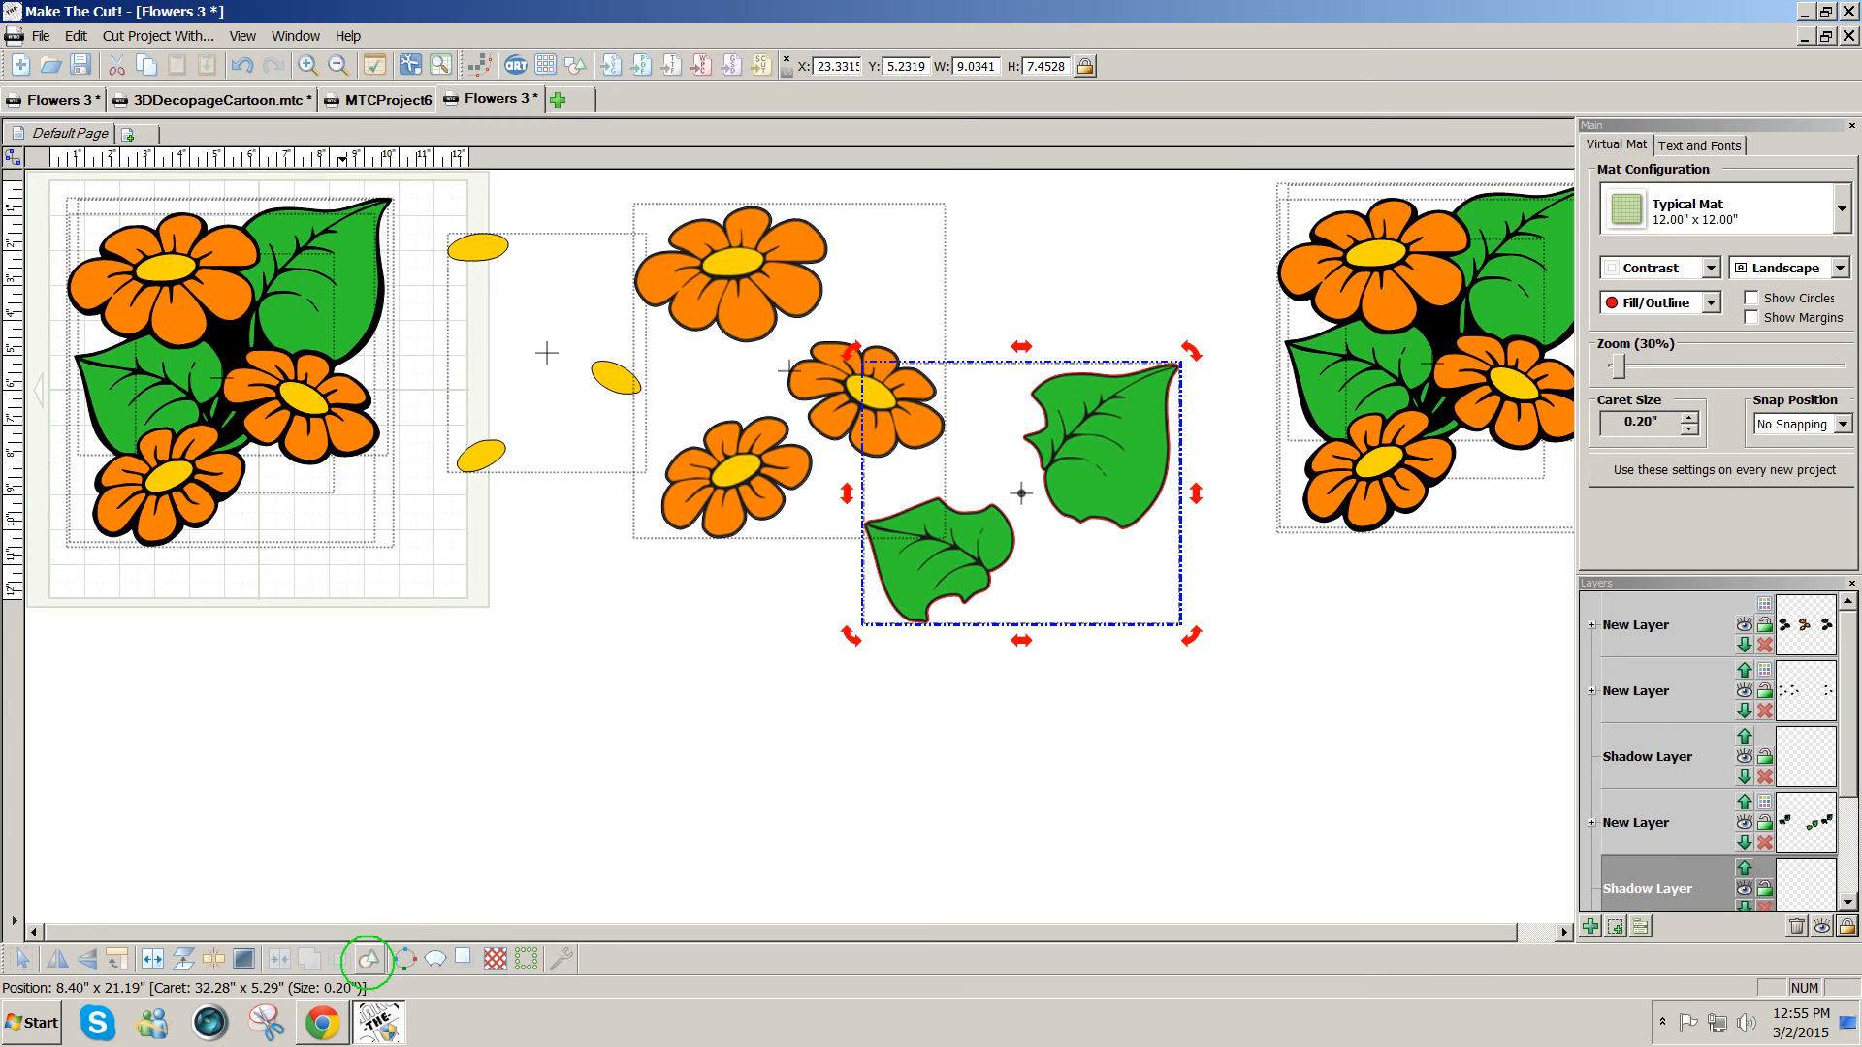
- Check the textured leaves' cut lines in Outline display mode, and return the mat display to Fill/Outline
left_click(1703, 302)
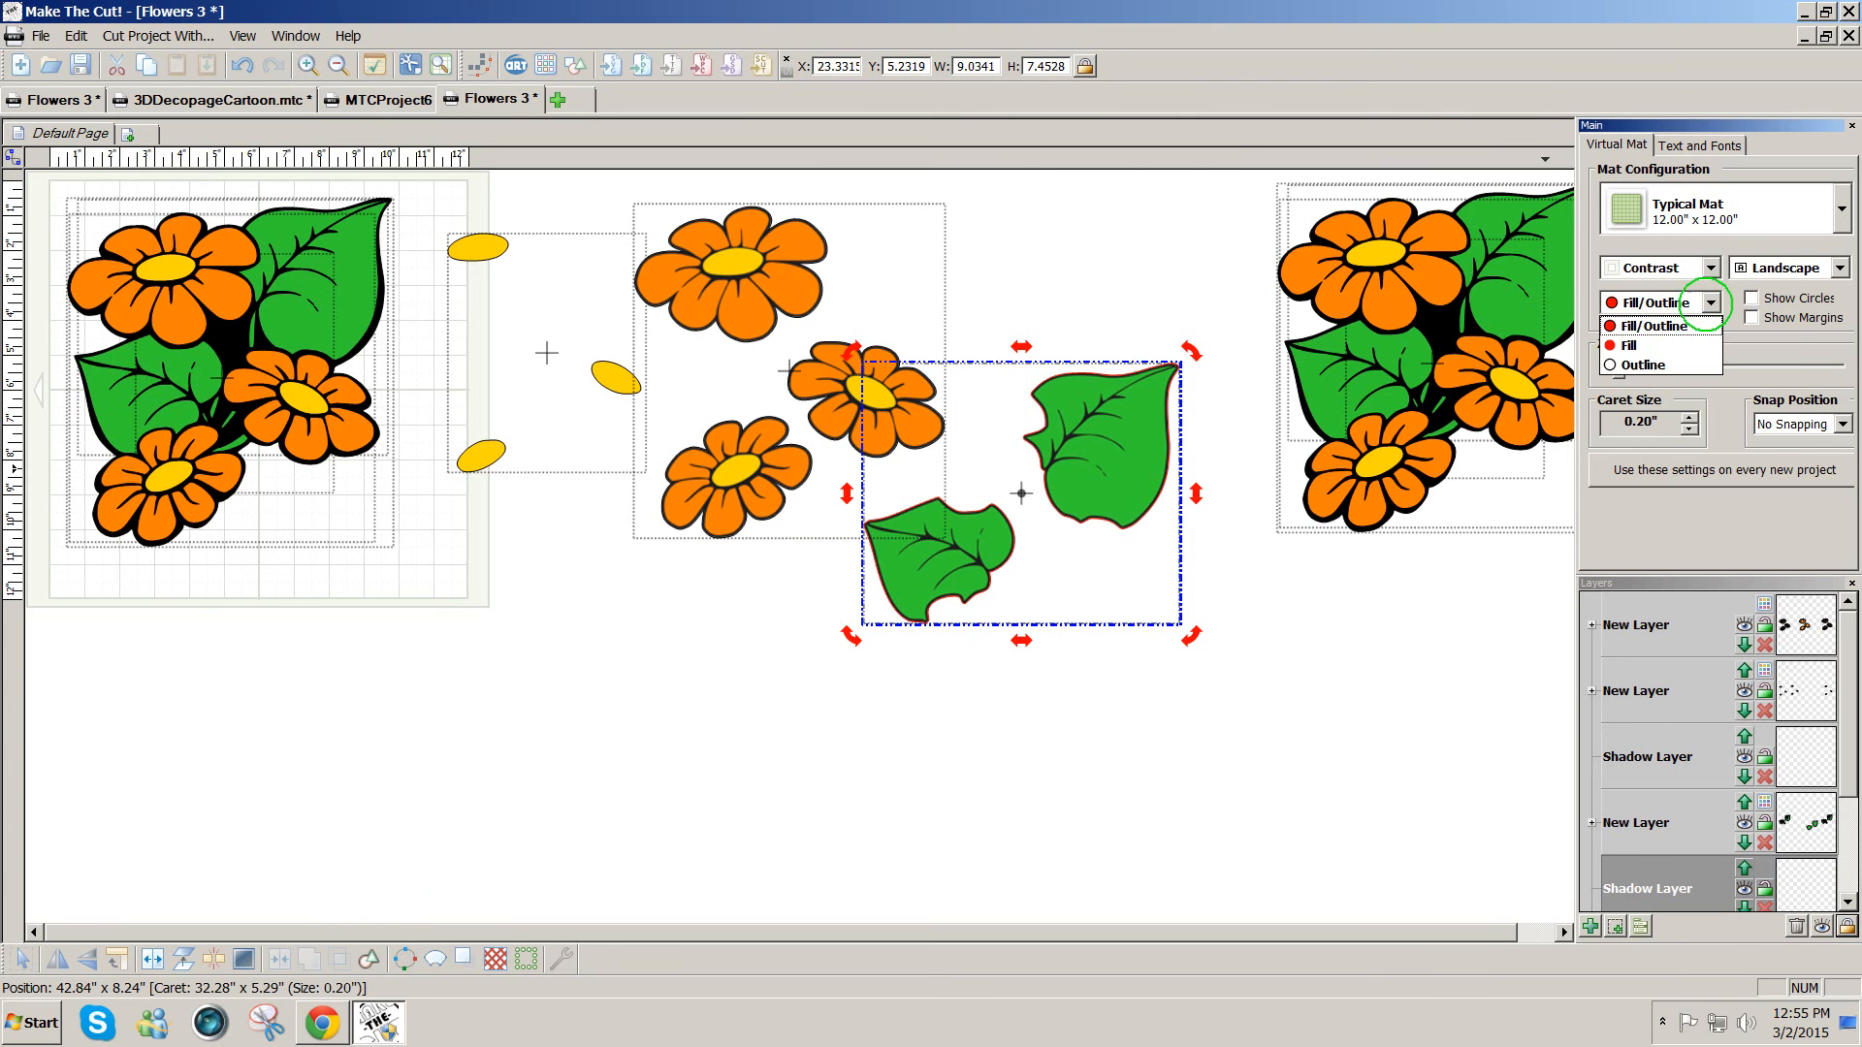
left_click(1661, 365)
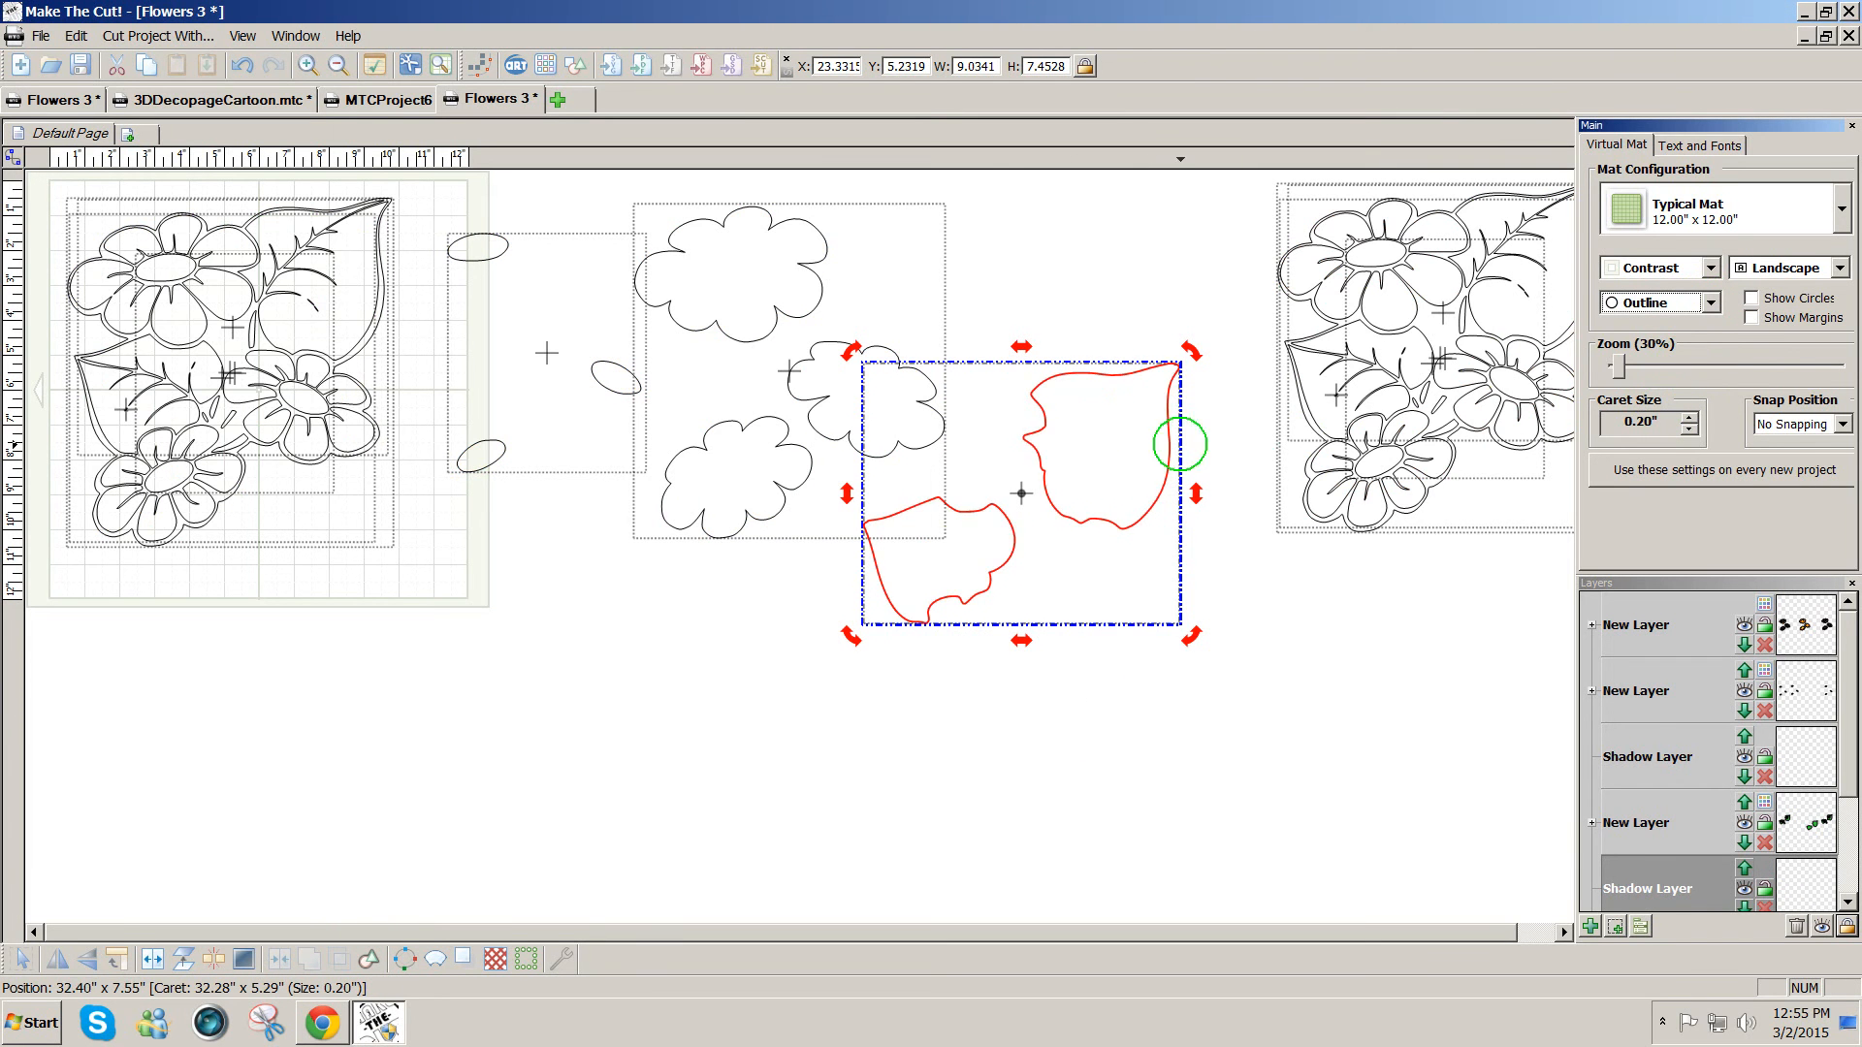
left_click(1705, 302)
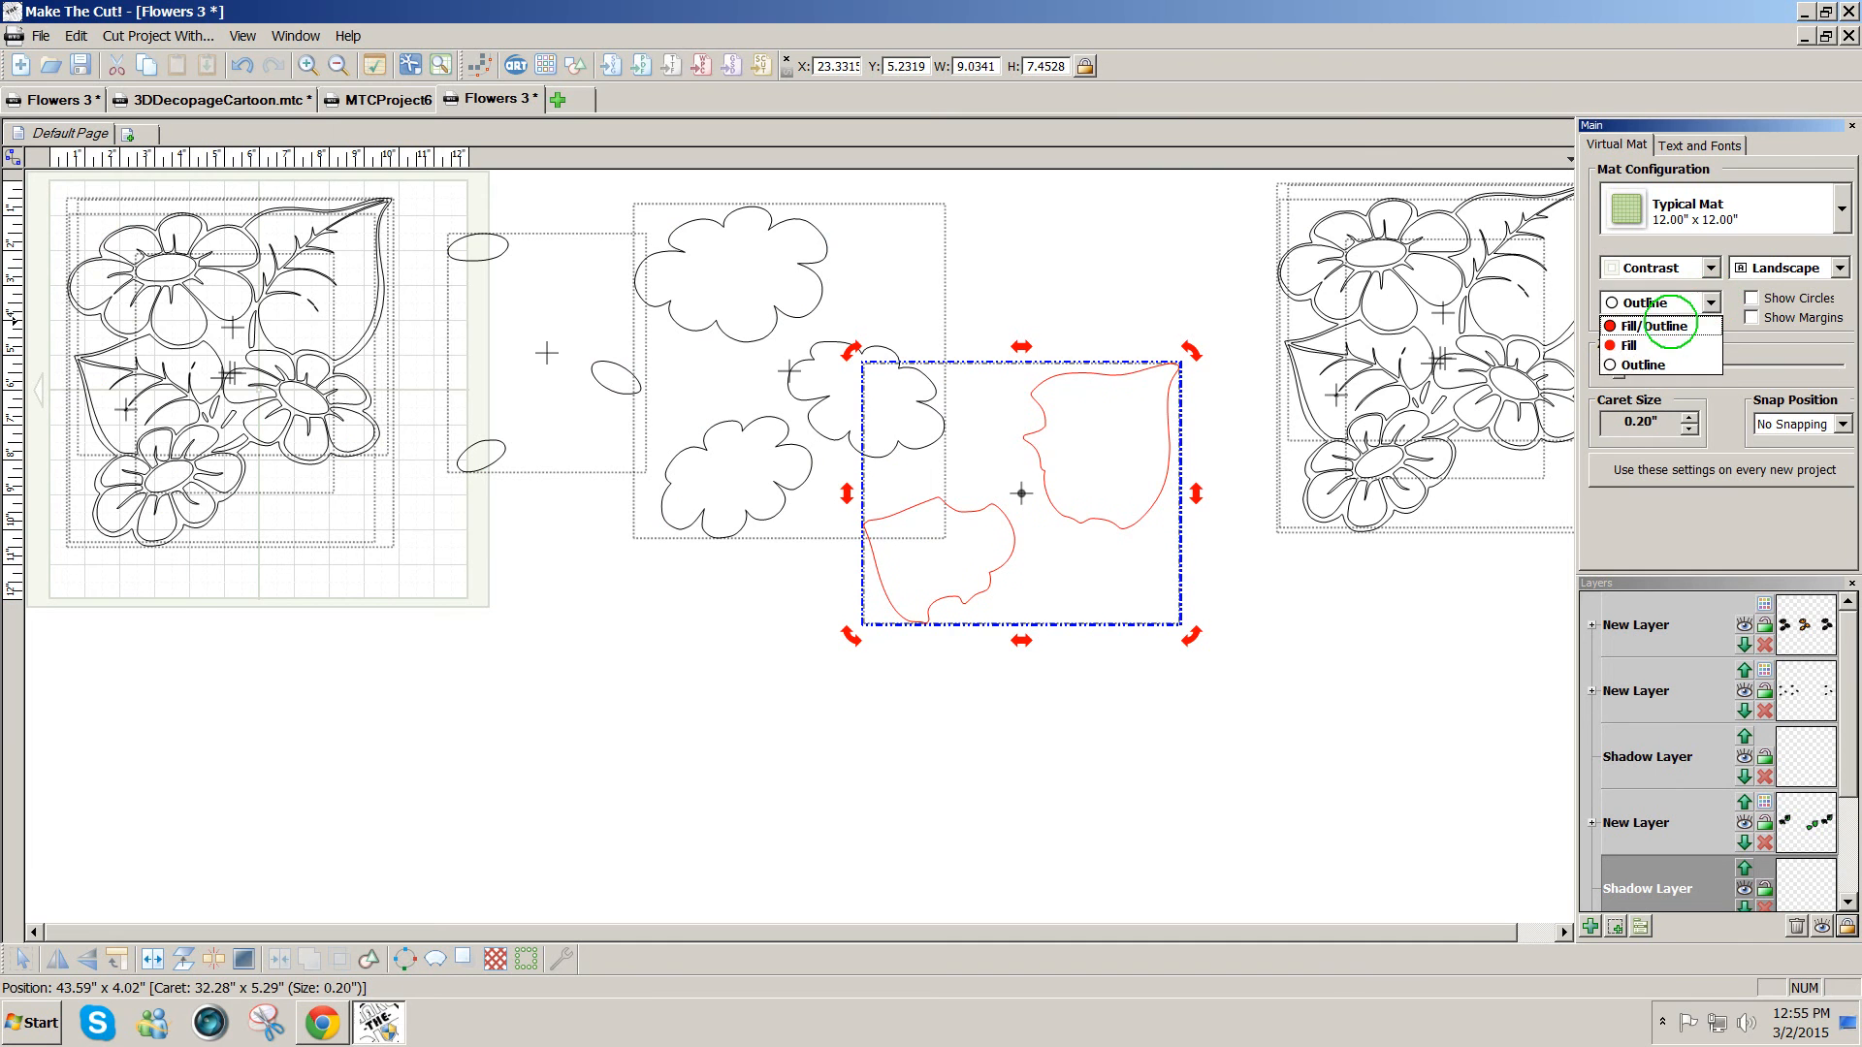
left_click(1664, 324)
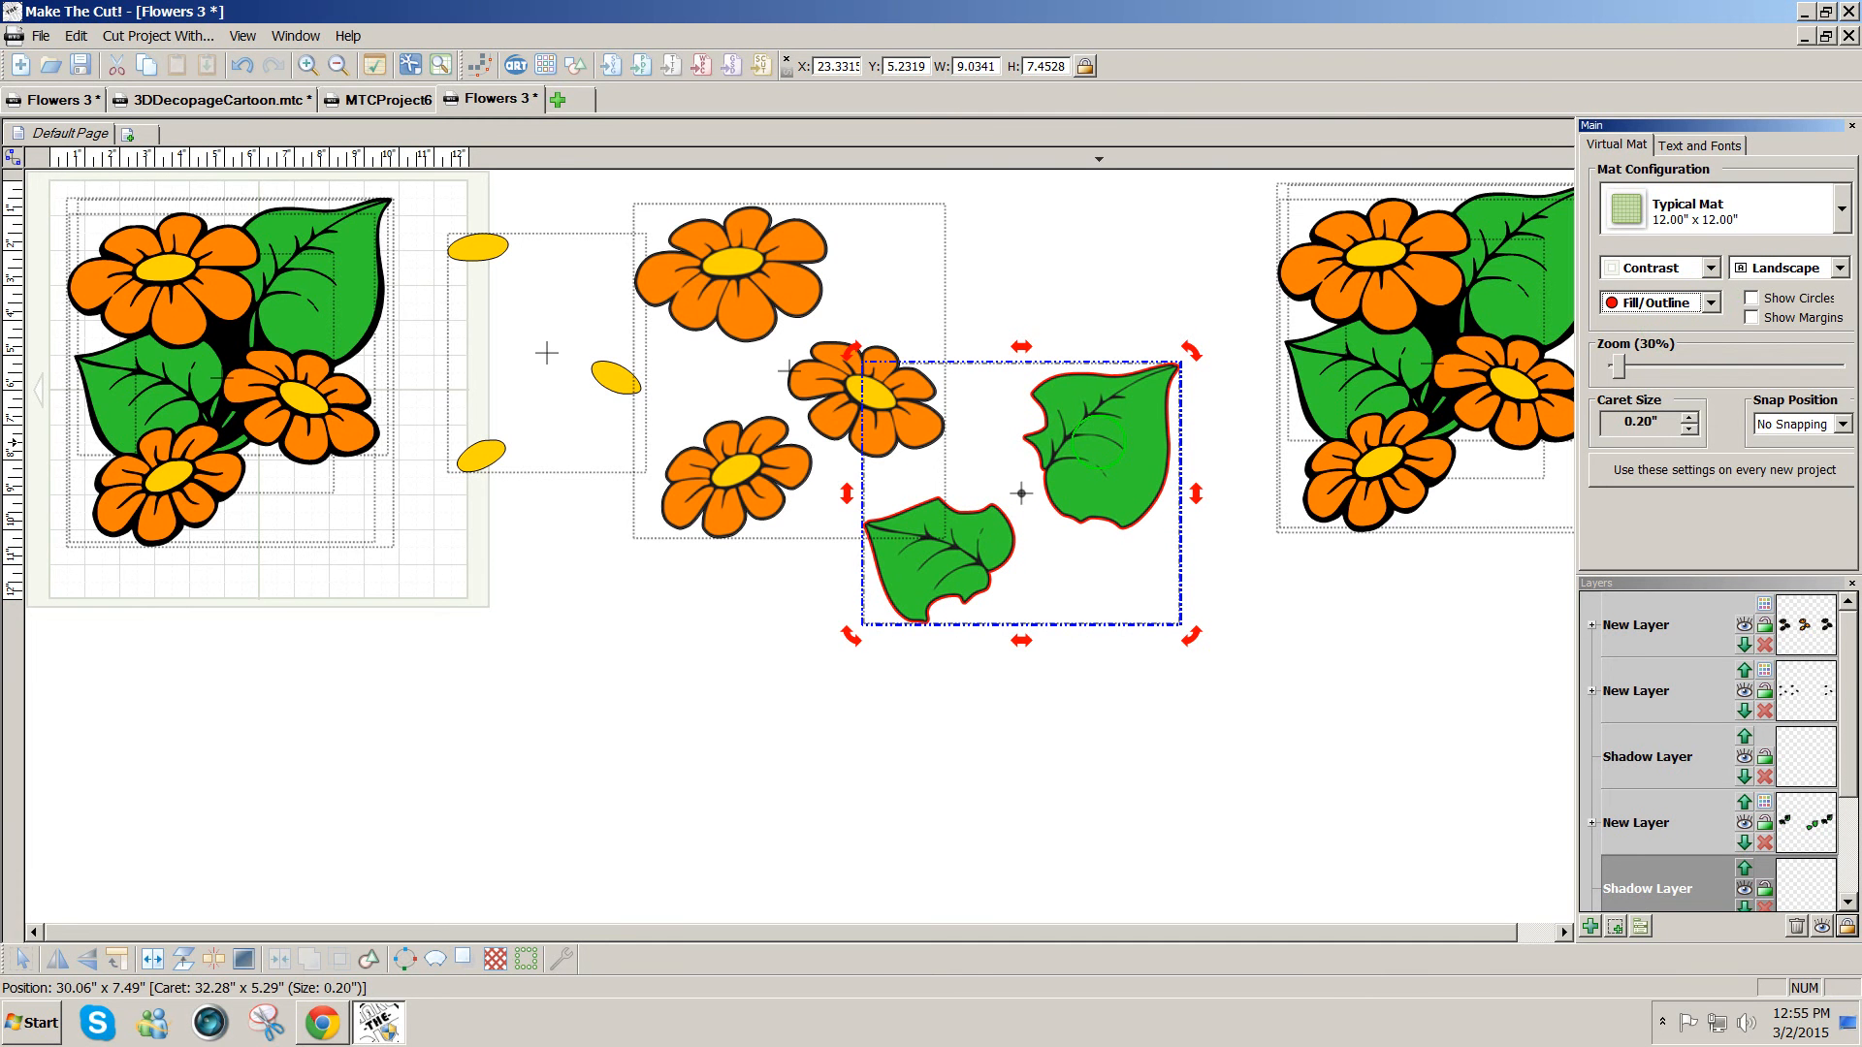
- Move the textured leaves to about X 23.25, Y 4.09 and clear the selection
left_click_drag(1099, 444, 1079, 405)
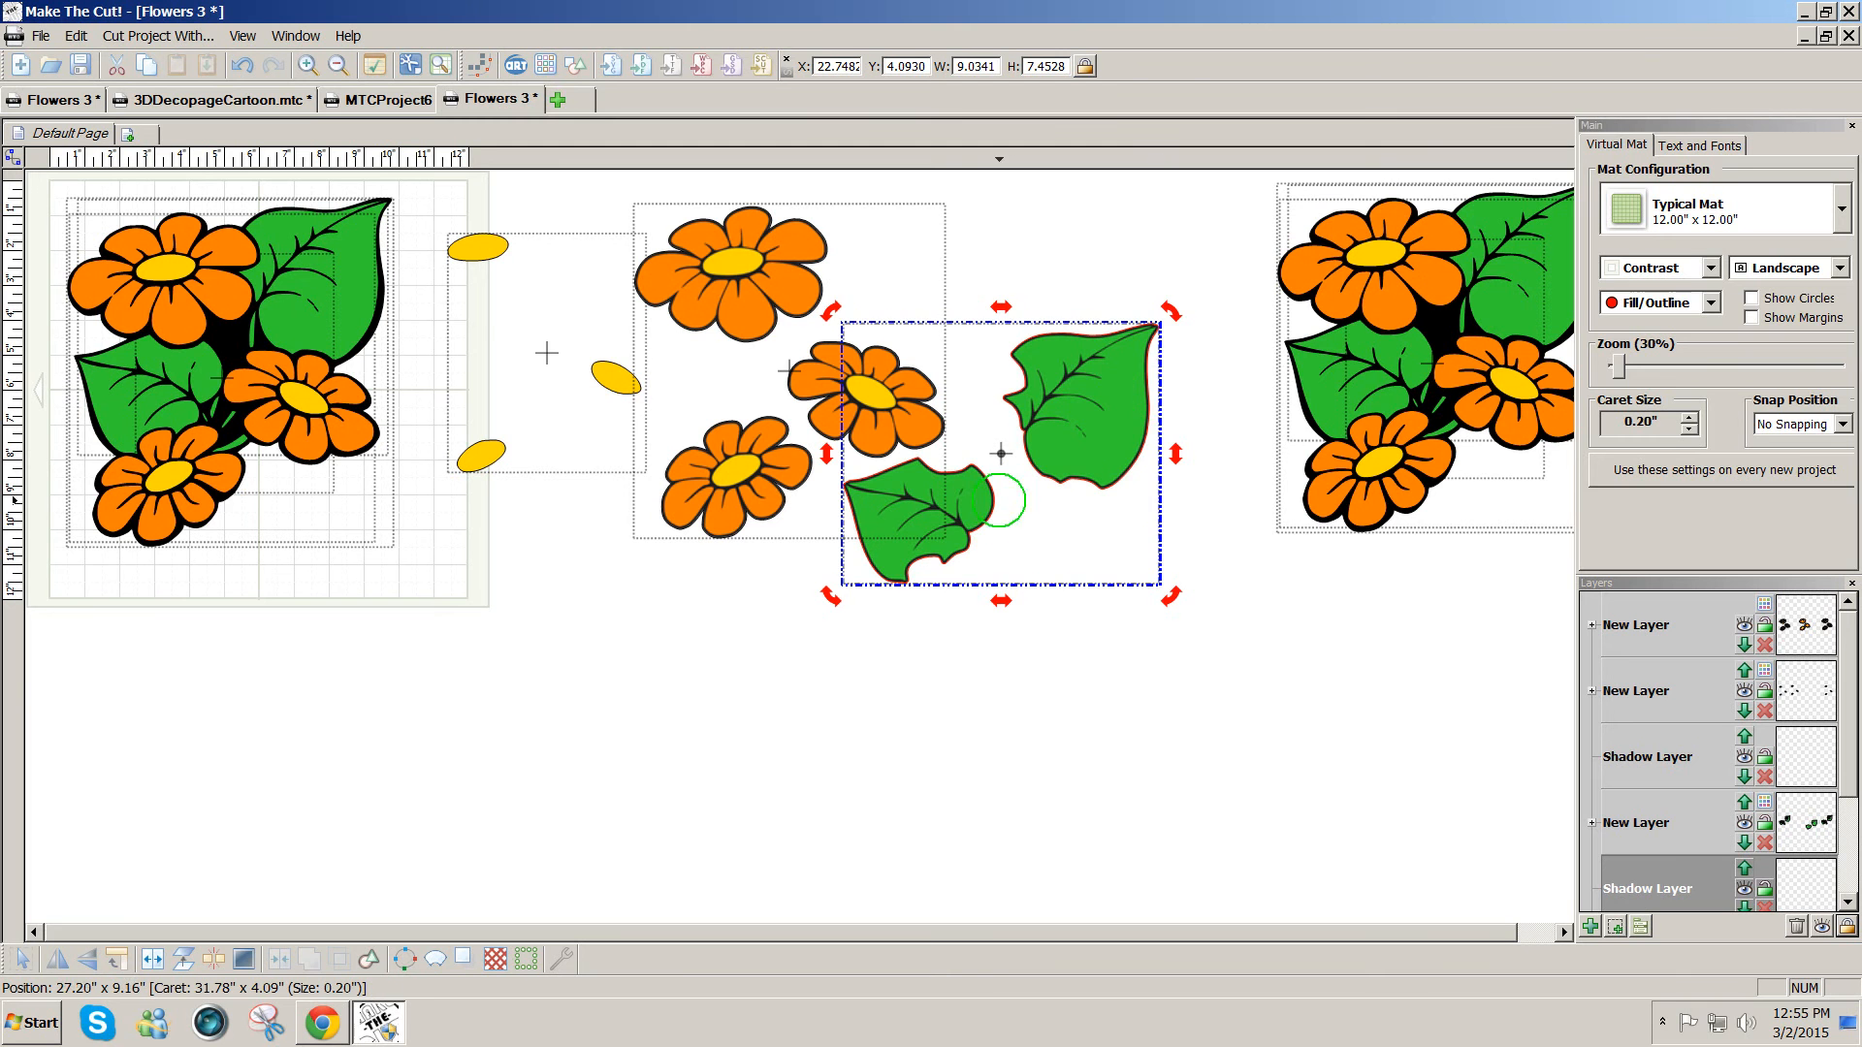
left_click_drag(968, 516, 984, 515)
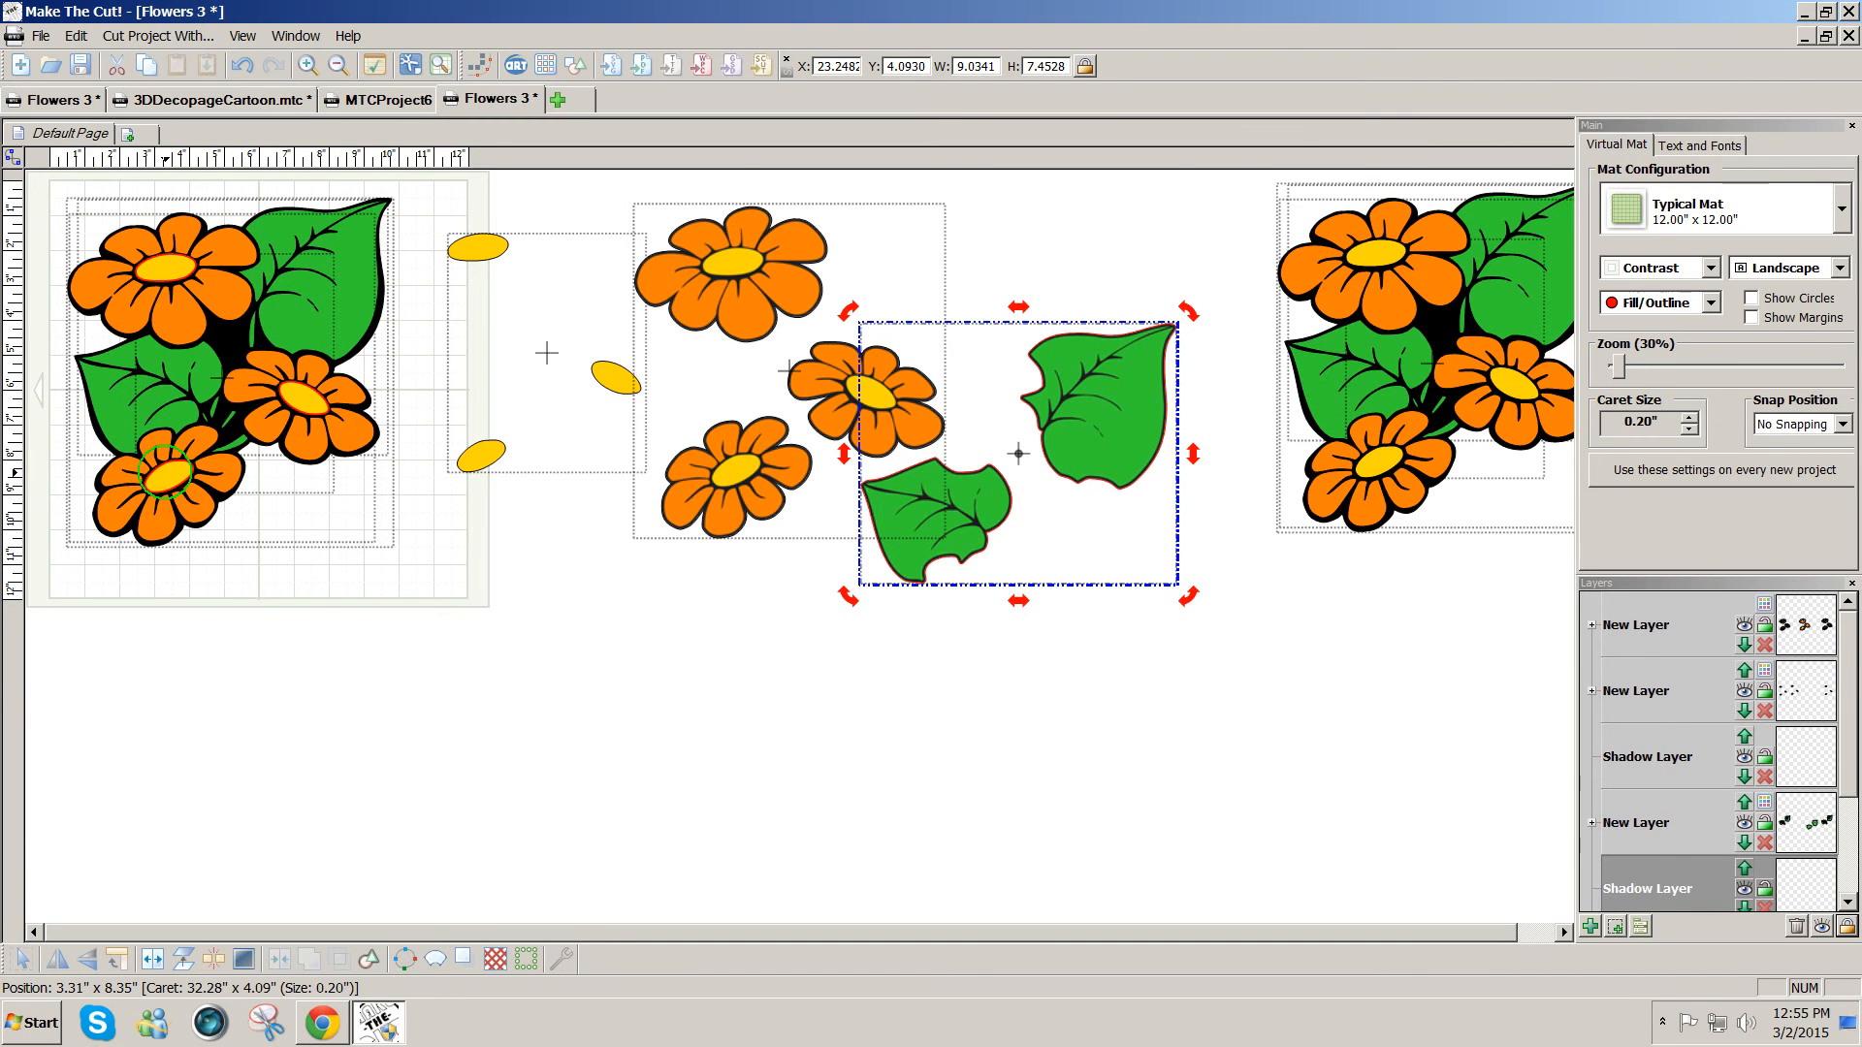
left_click(165, 476, "shift")
left_click(388, 689)
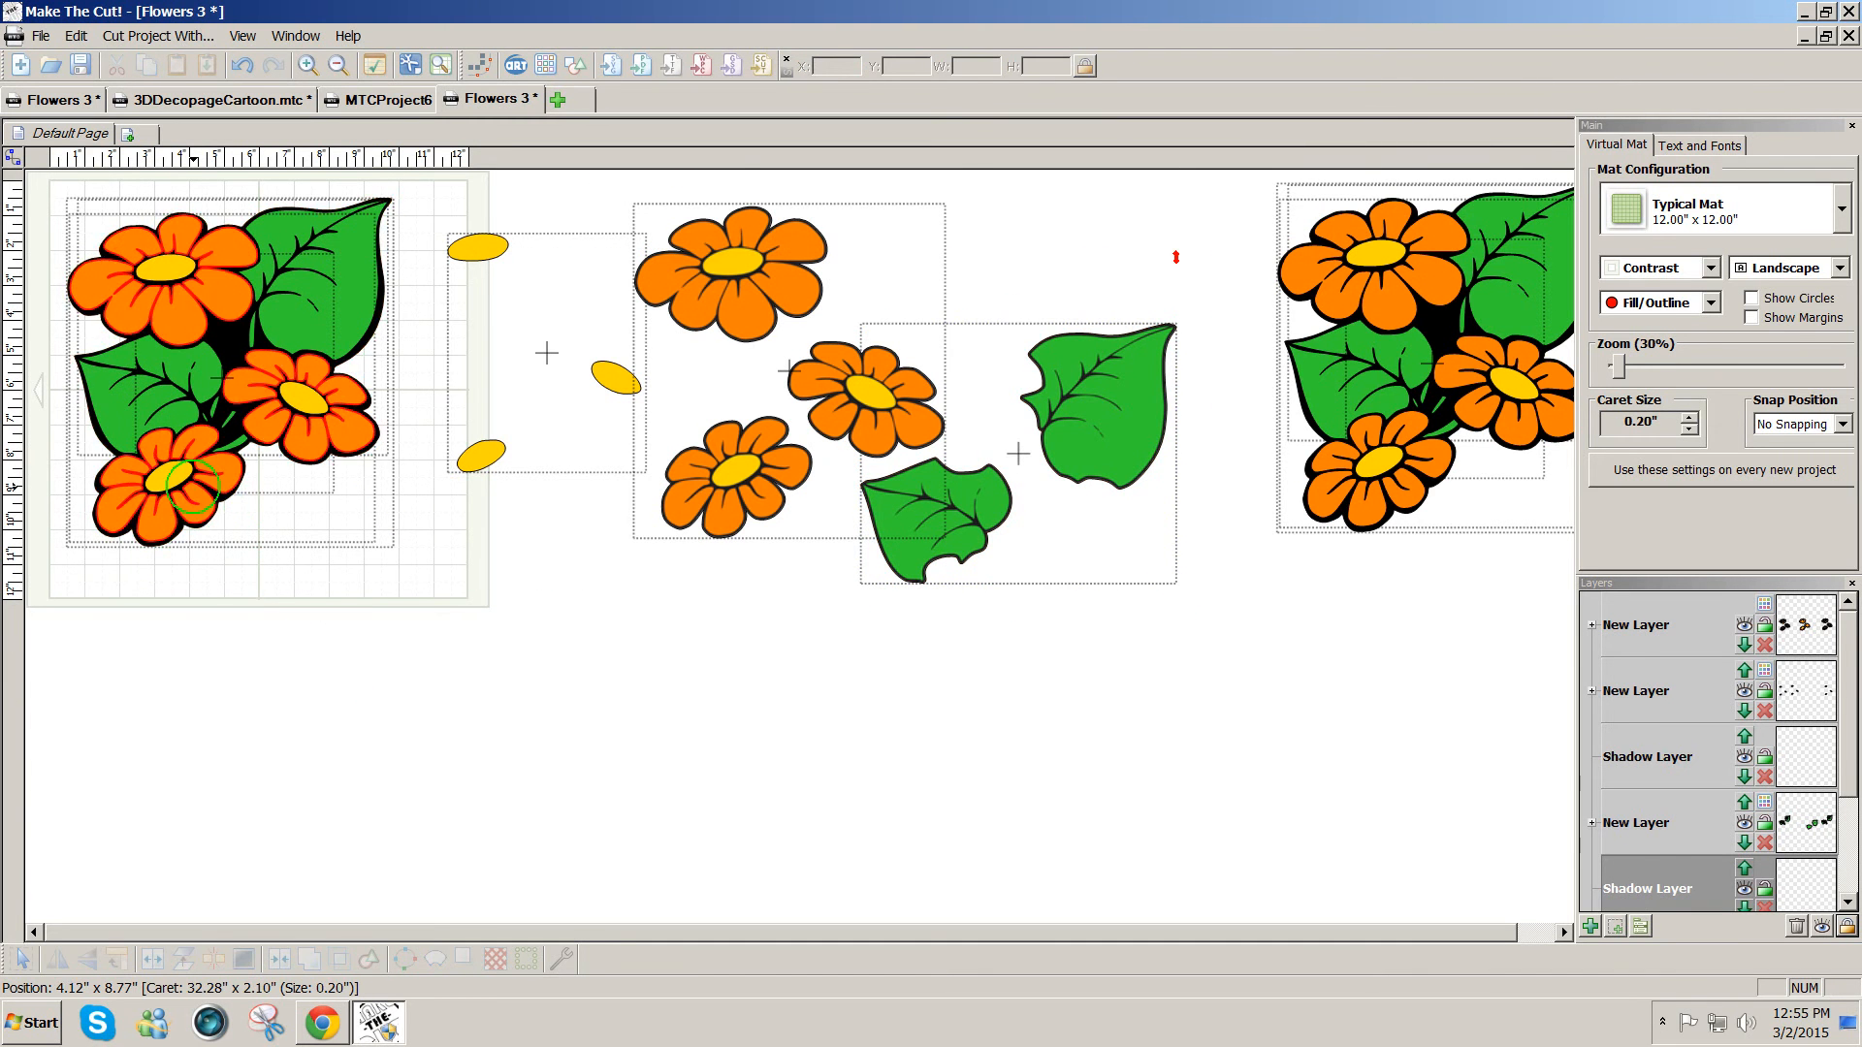
- Select the original's yellow centres, orange petals and green leaves together and place a copy at about X 7.19, Y 9.63
left_click(171, 473)
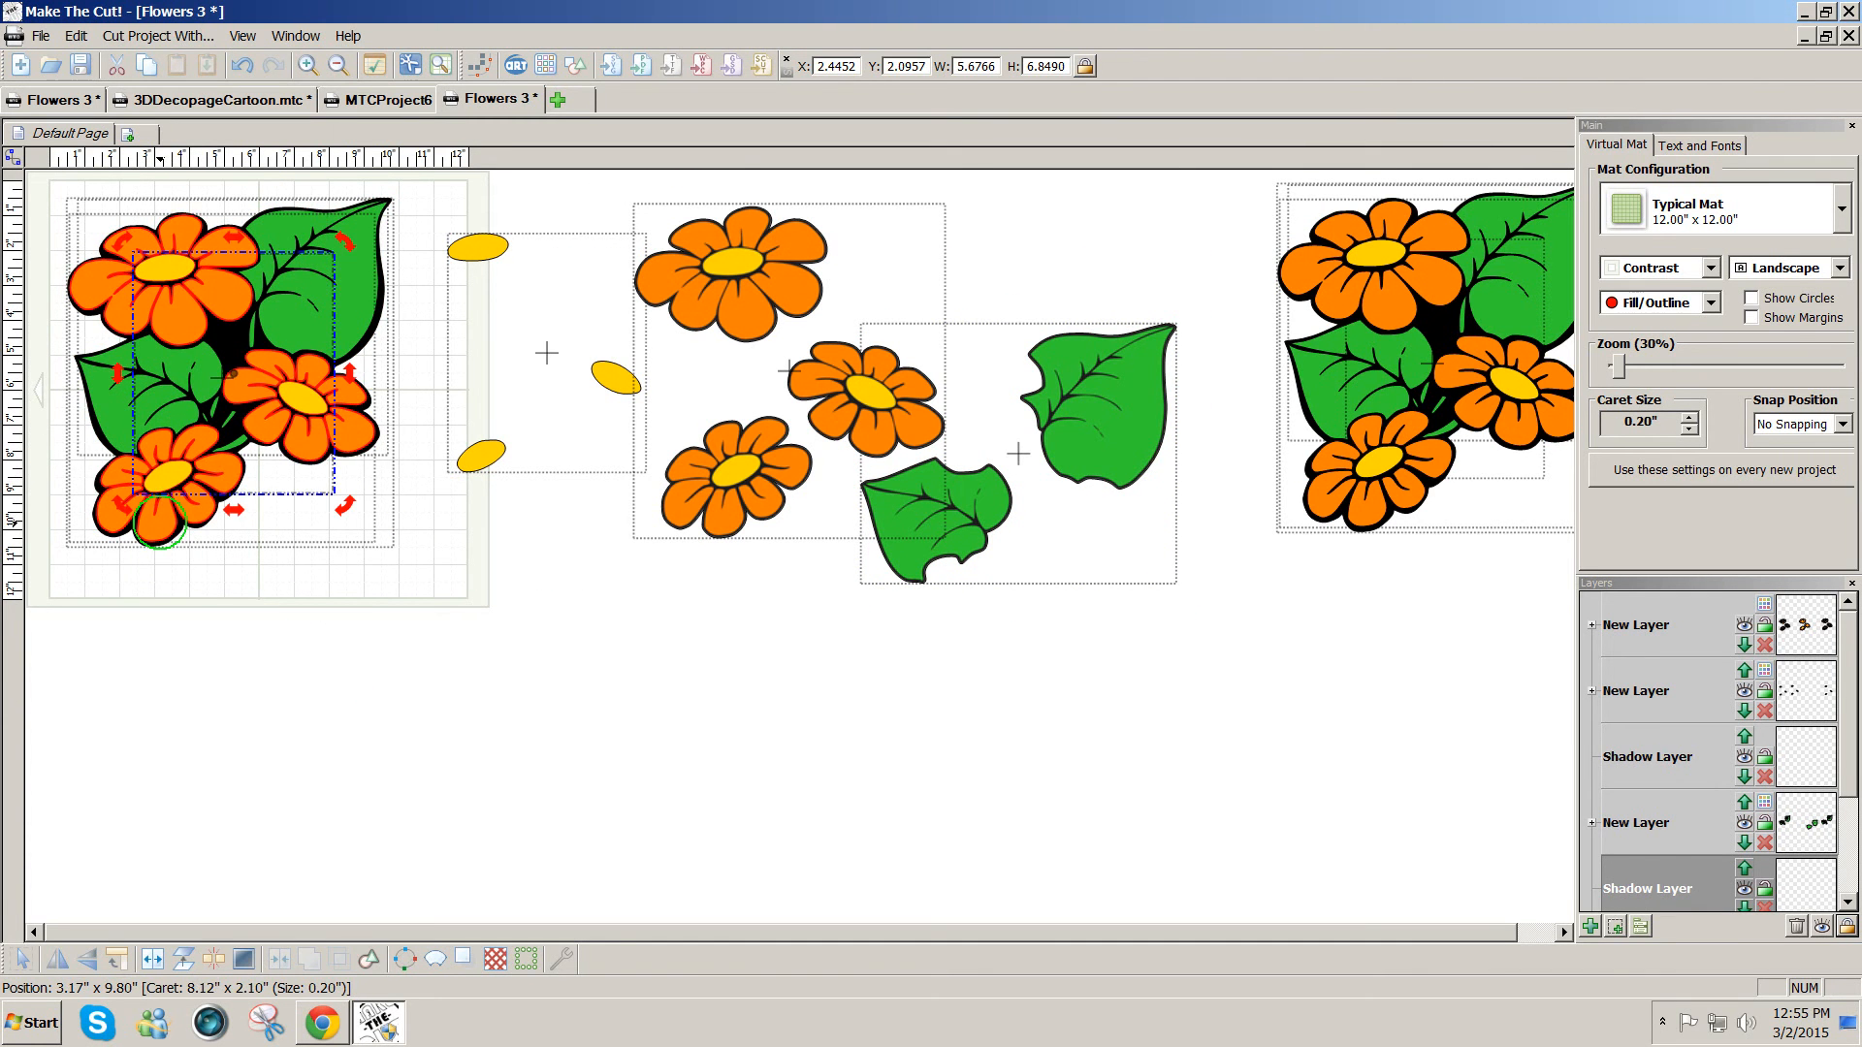
left_click(160, 523)
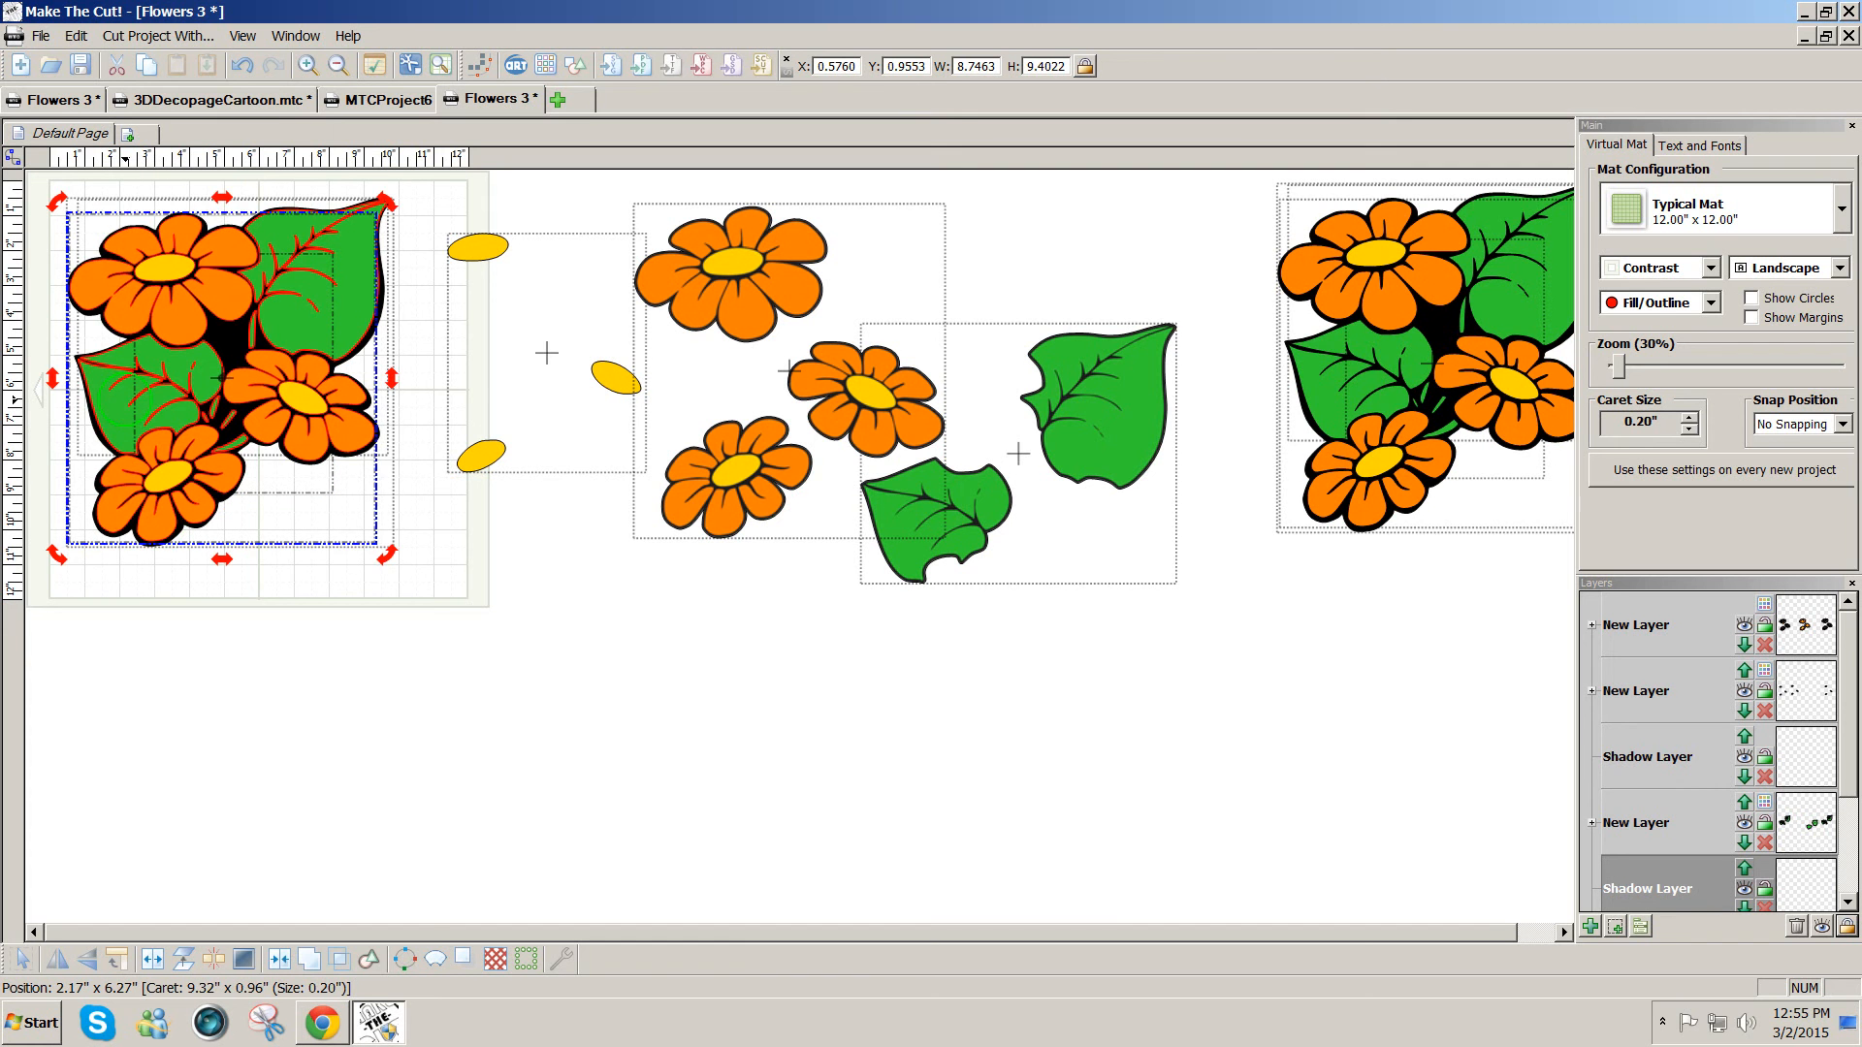
left_click_drag(385, 202, 400, 187)
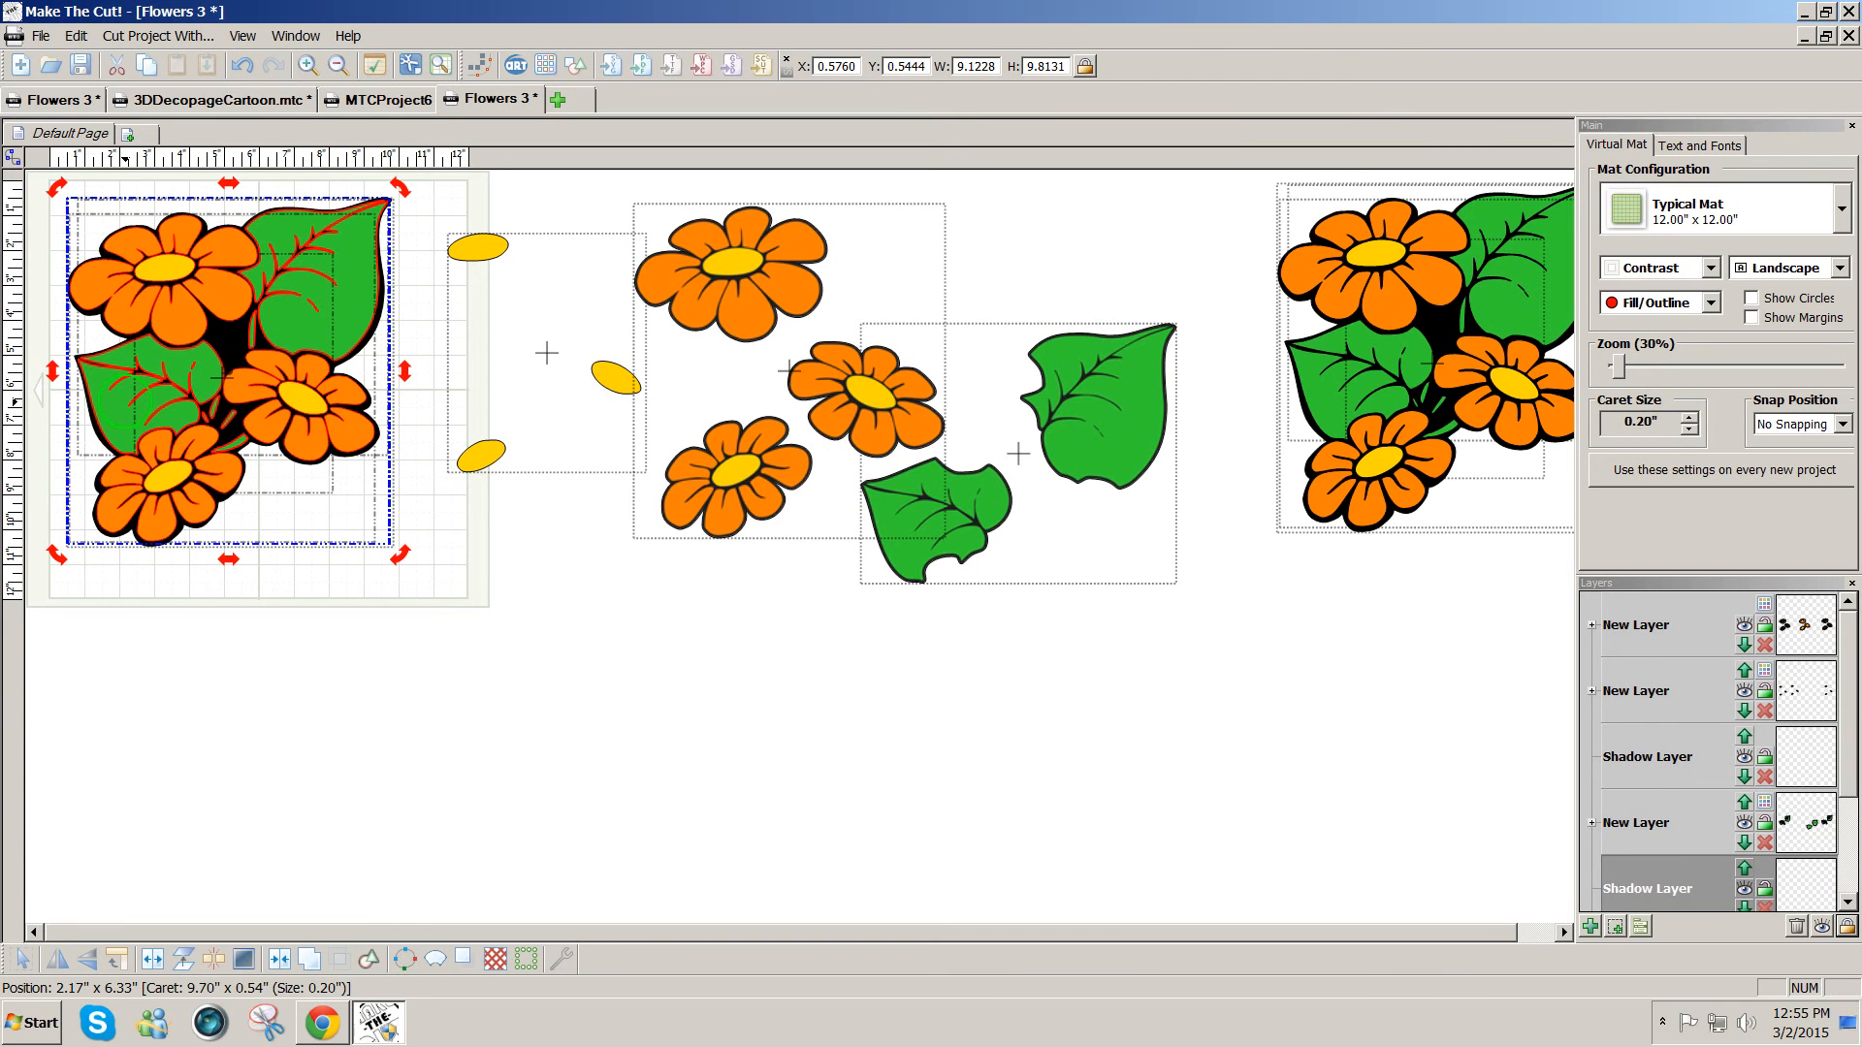
left_click_drag(124, 402, 354, 723)
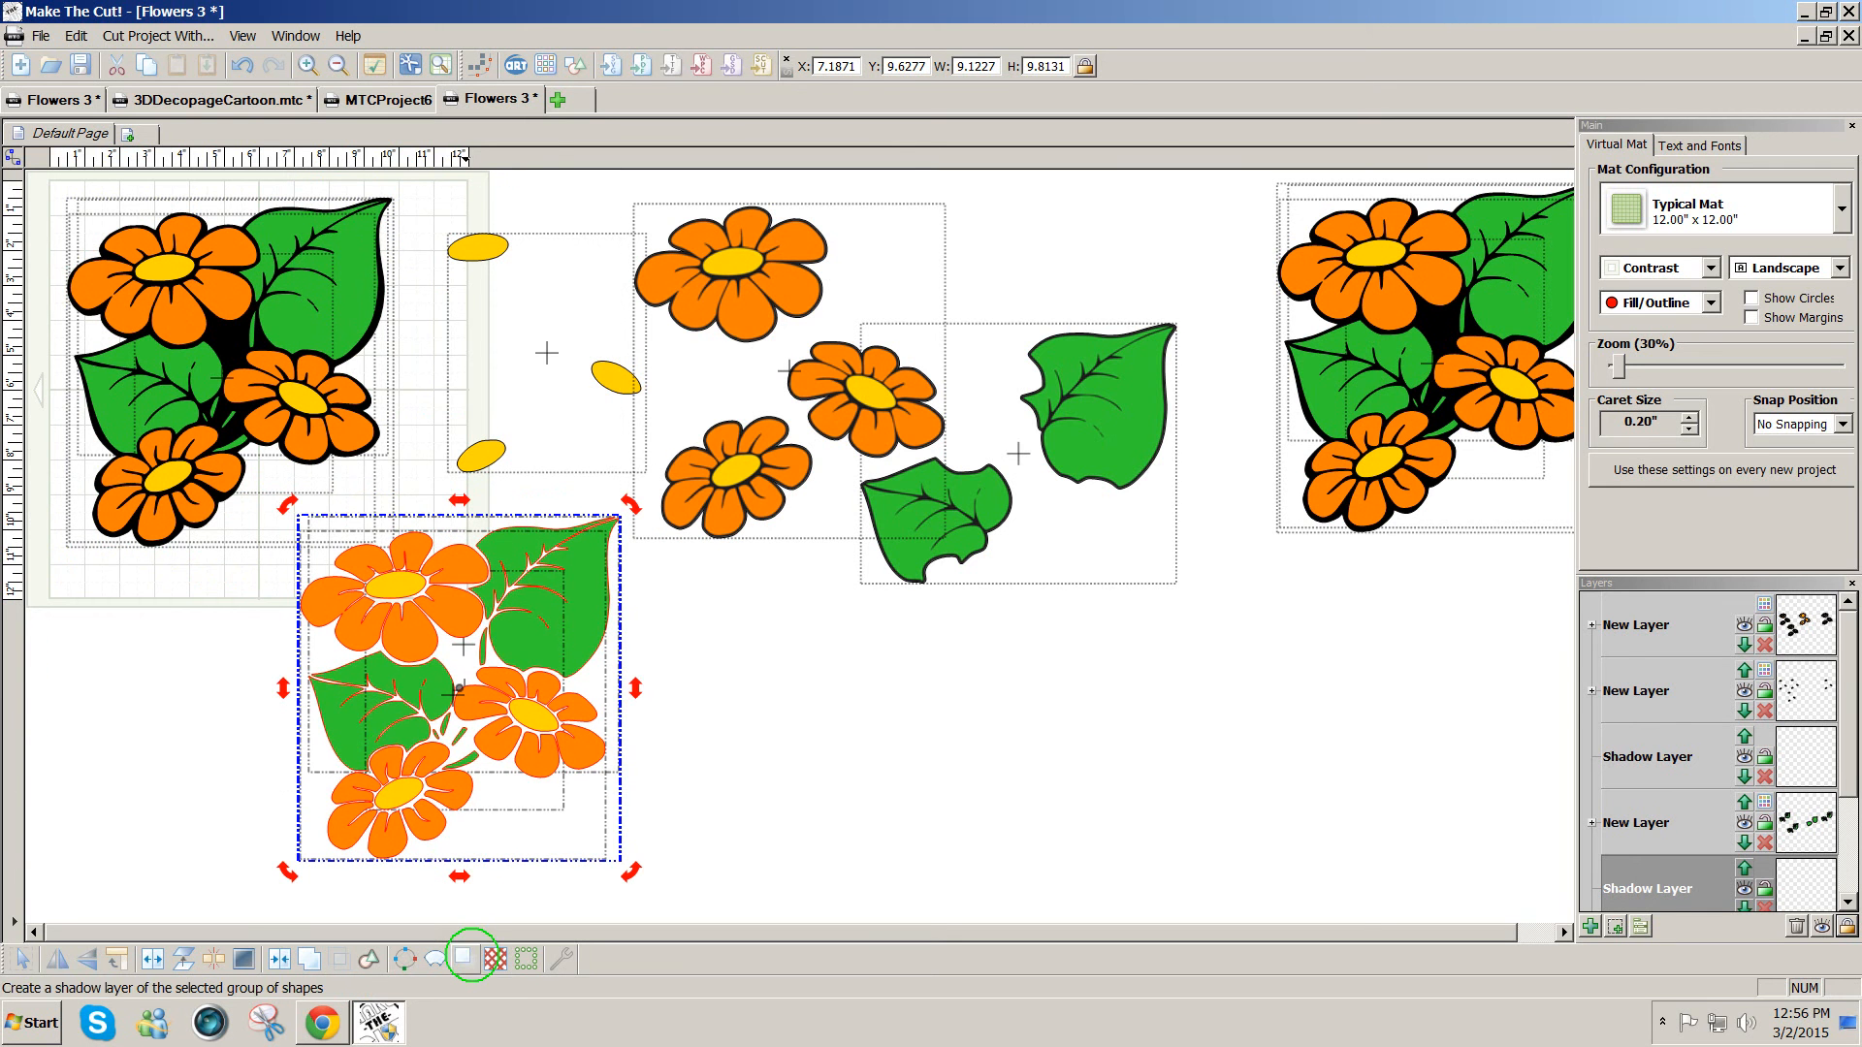
- Generate a 0.08 in blacked-out shadow layer around the copied centres, petals and leaves, and convert them all into one textured path
left_click(464, 957)
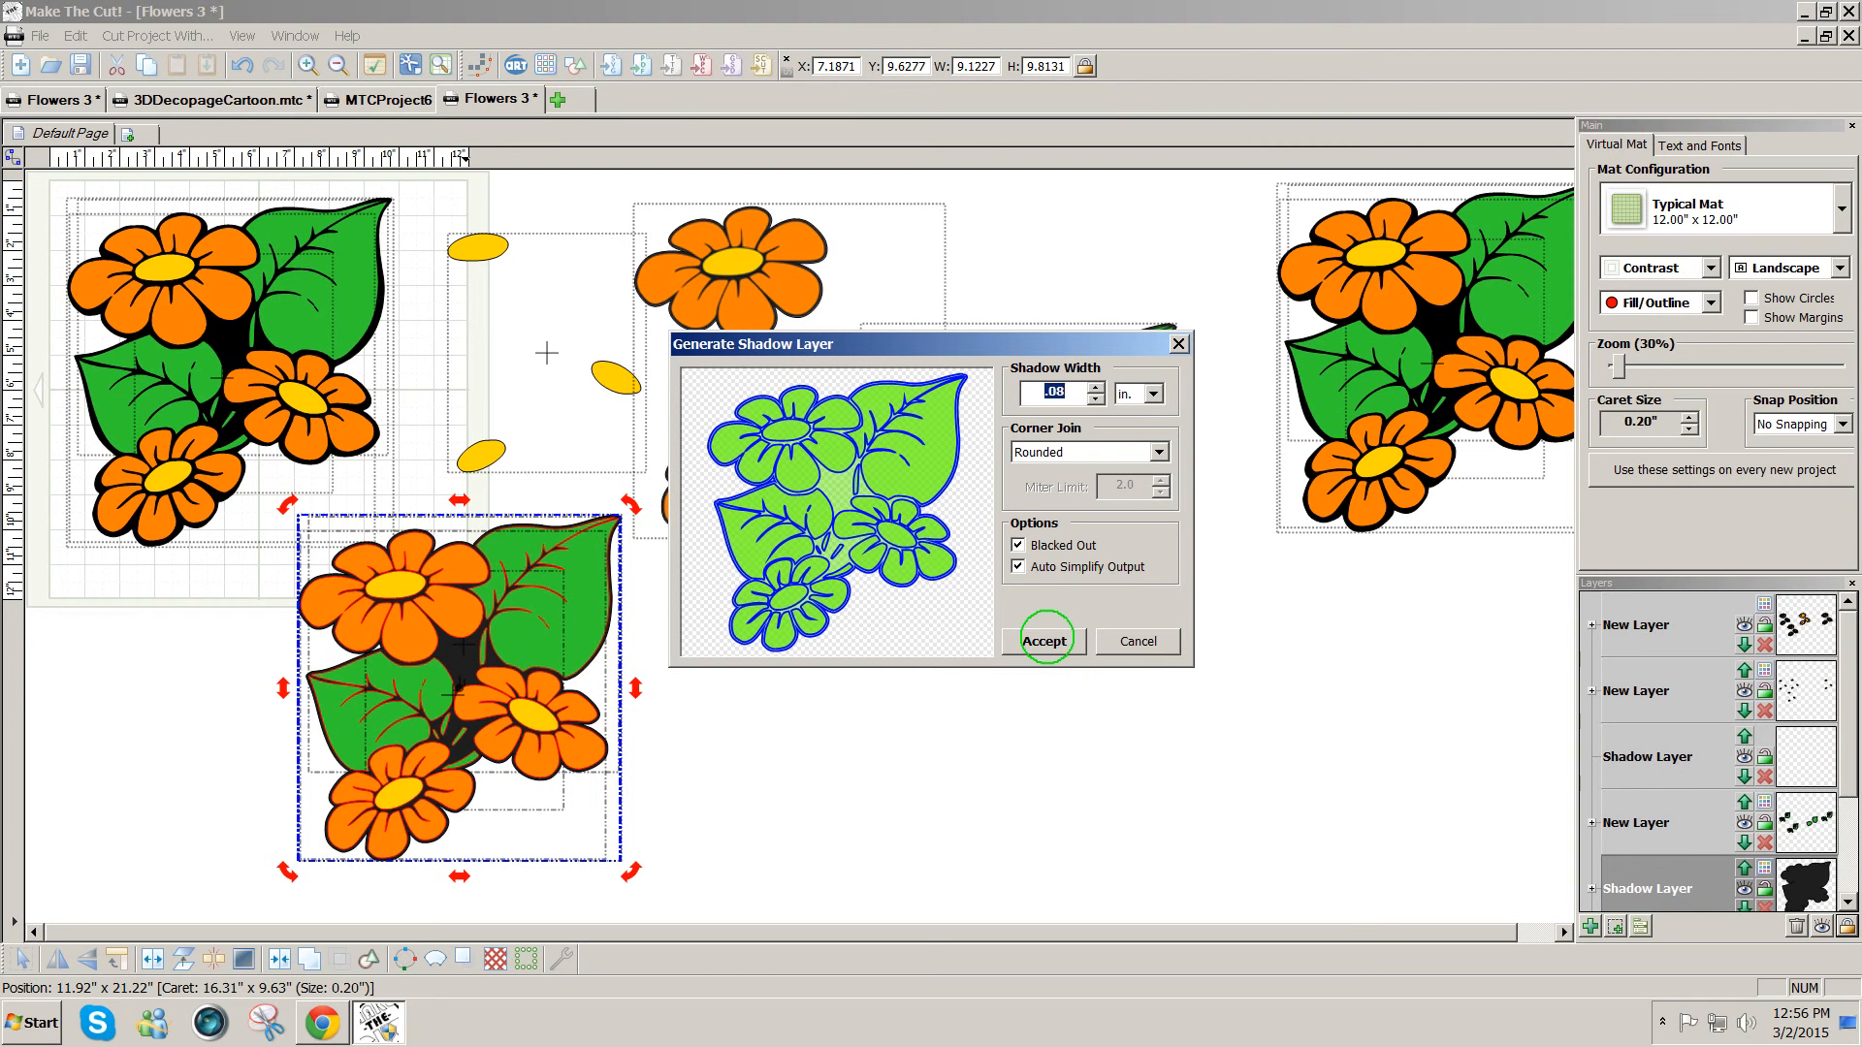
left_click(1045, 640)
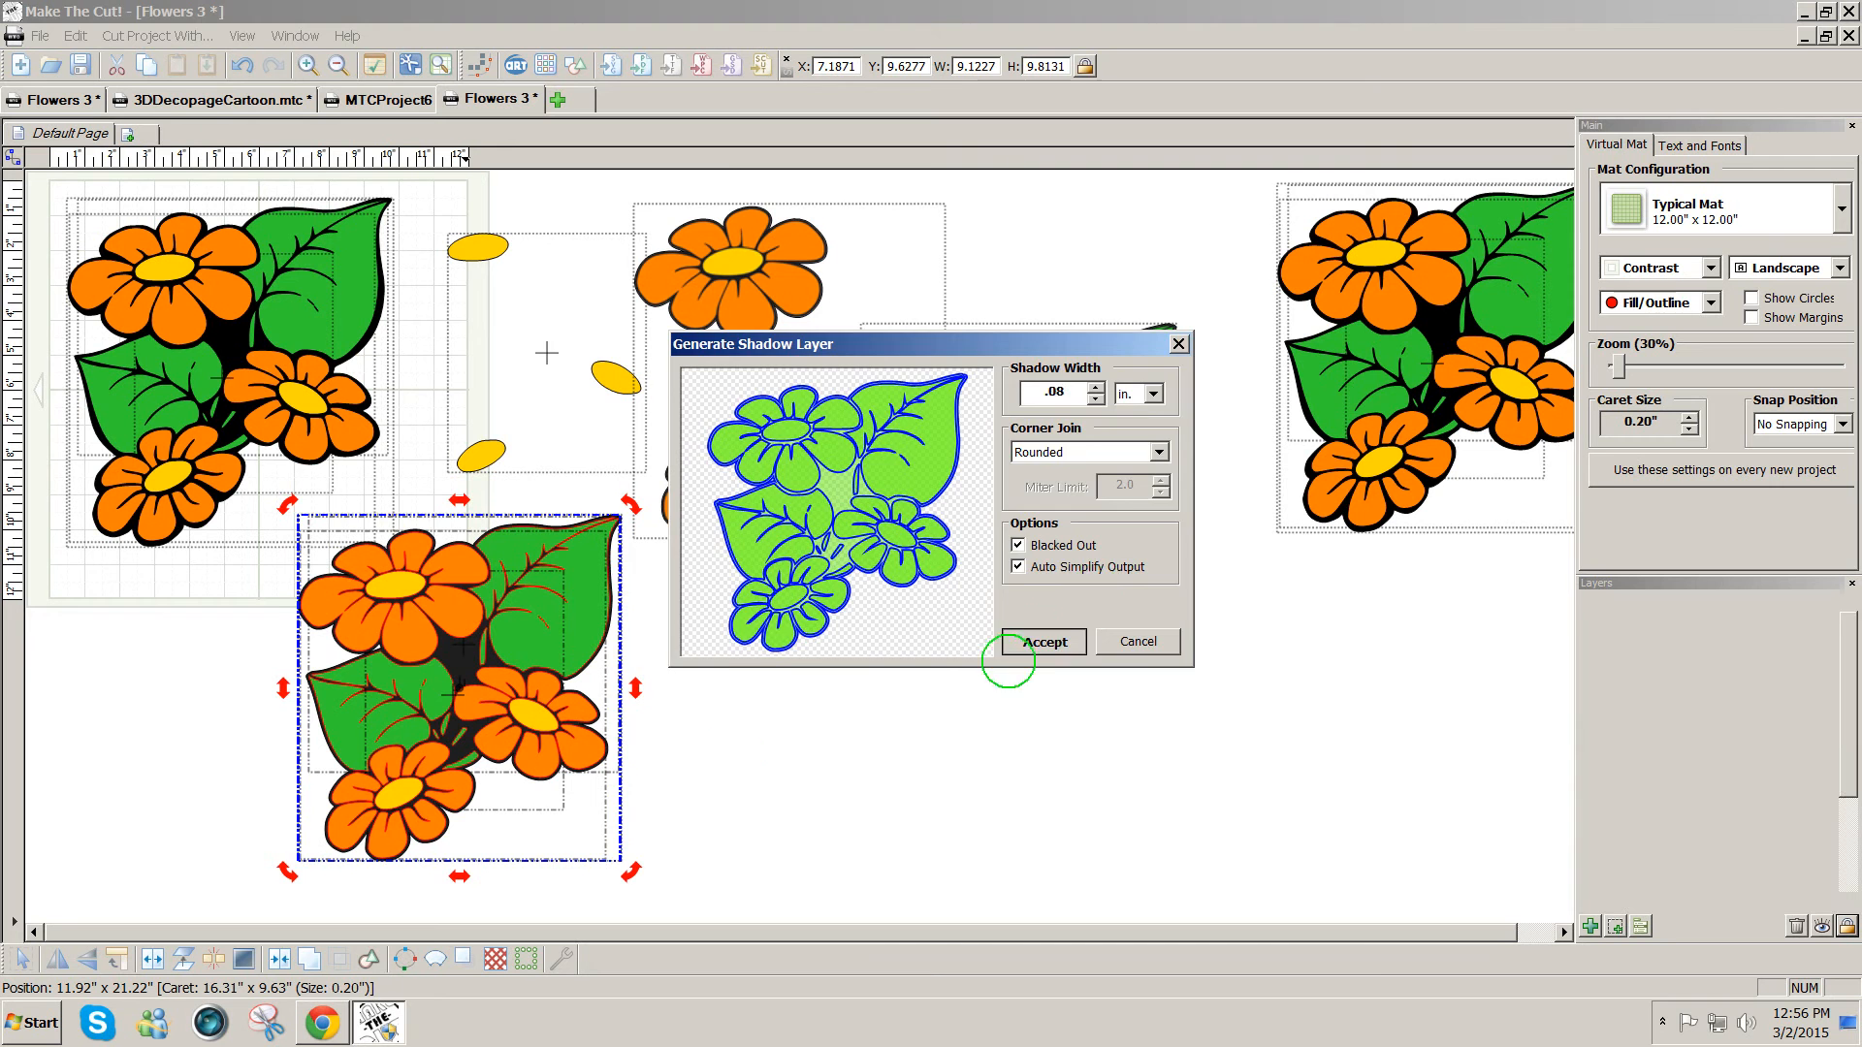
left_click_drag(694, 879, 117, 461)
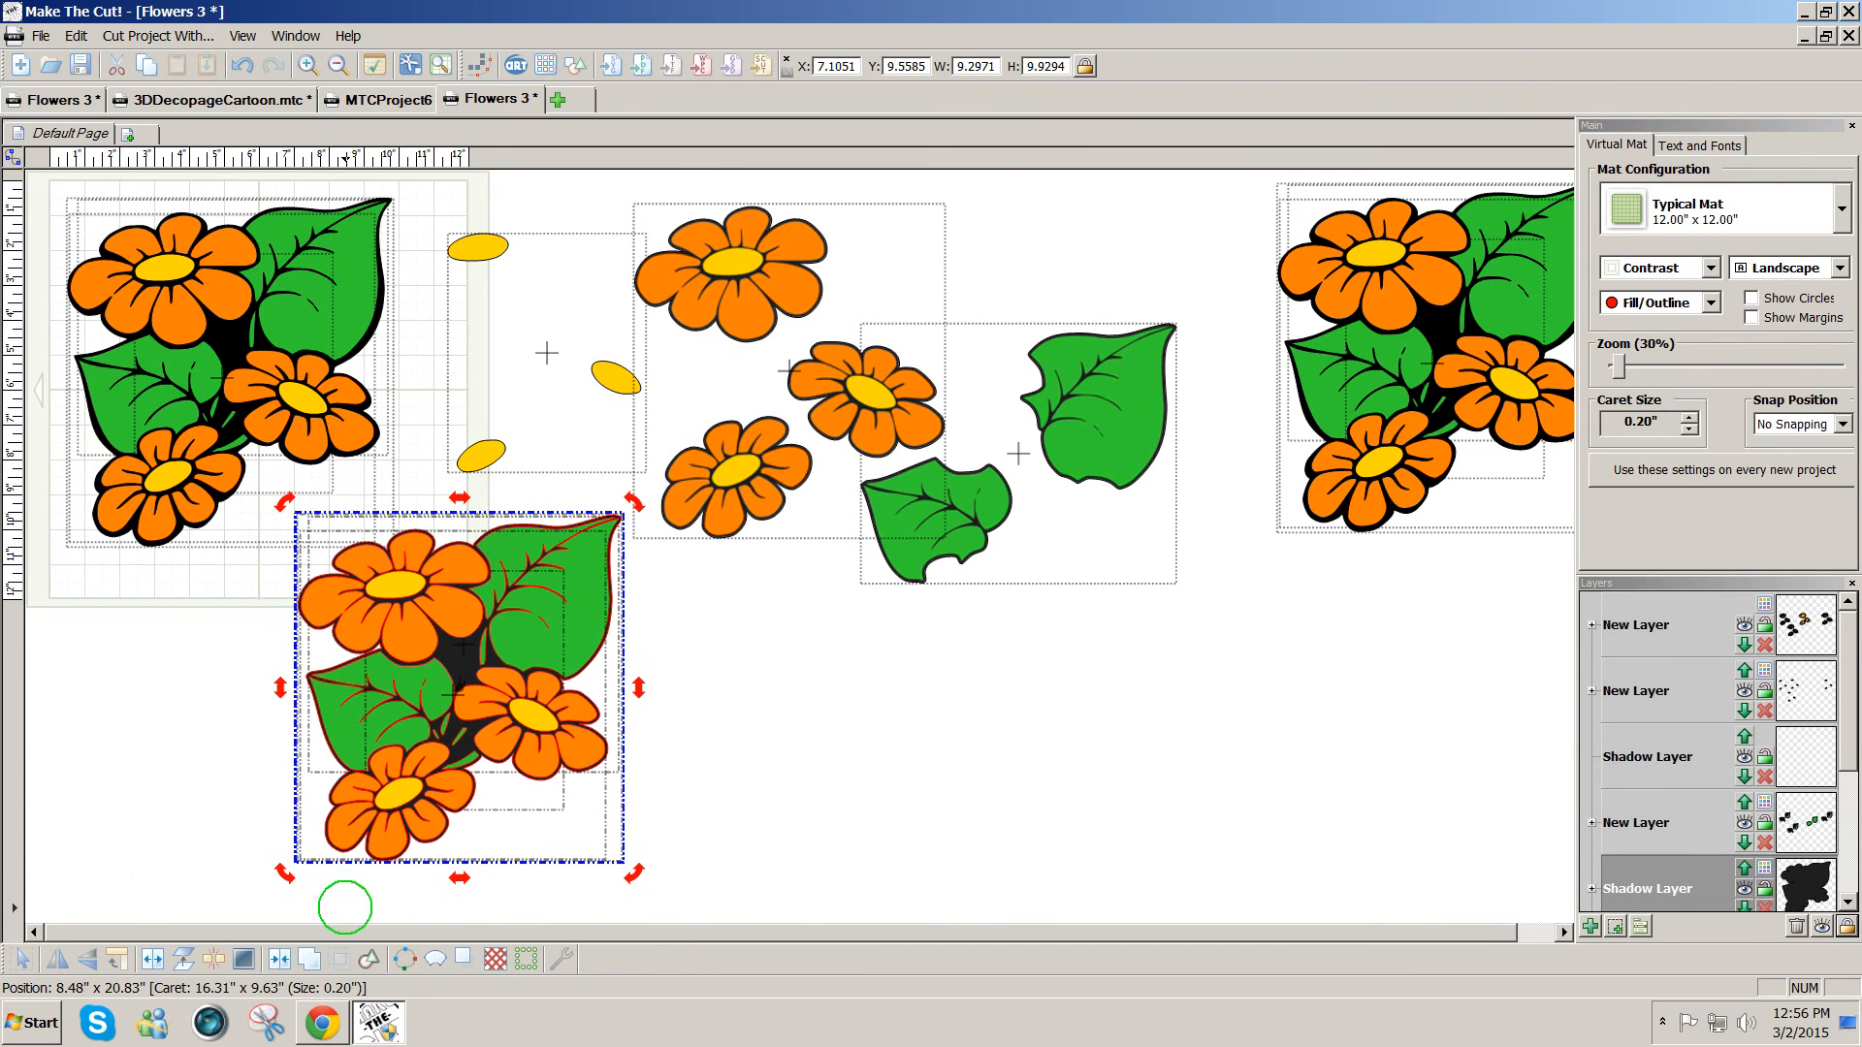
left_click(368, 958)
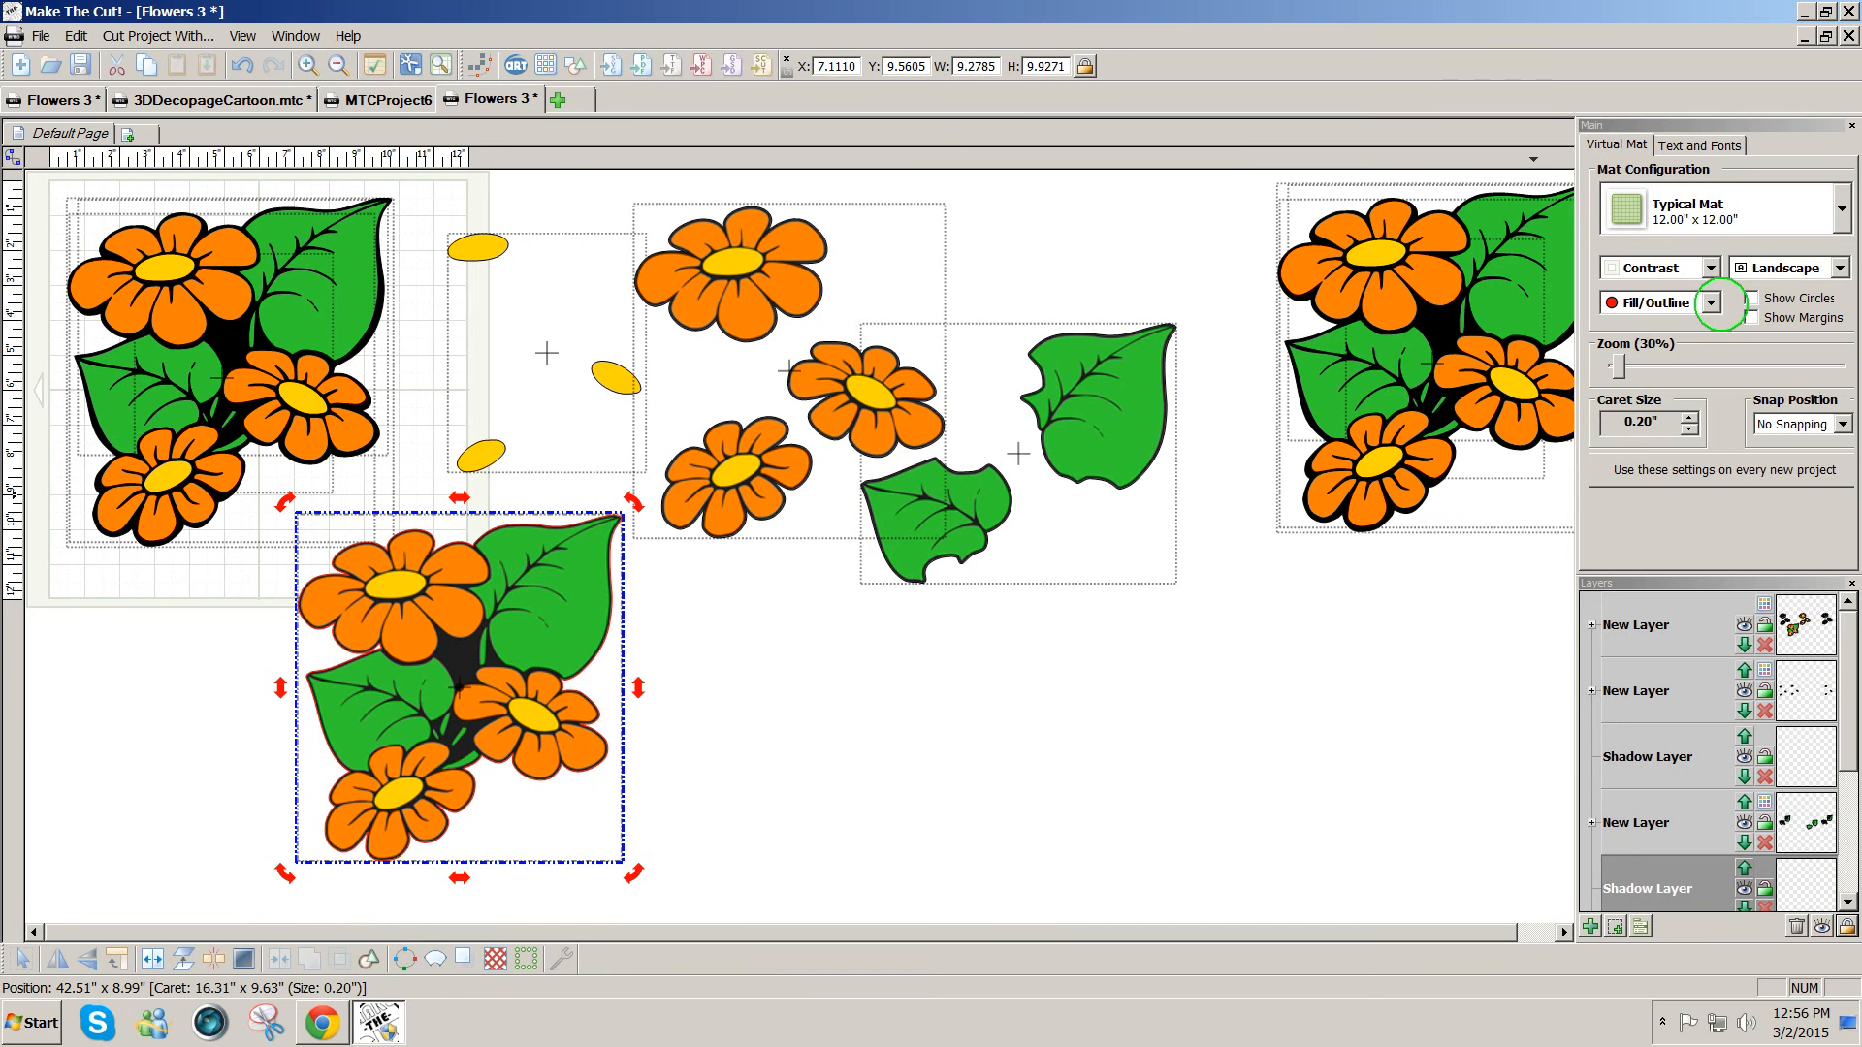
- Check the textured bouquet's cut line in Outline display mode, return to Fill/Outline and clear the selection
left_click(1711, 302)
left_click(1688, 370)
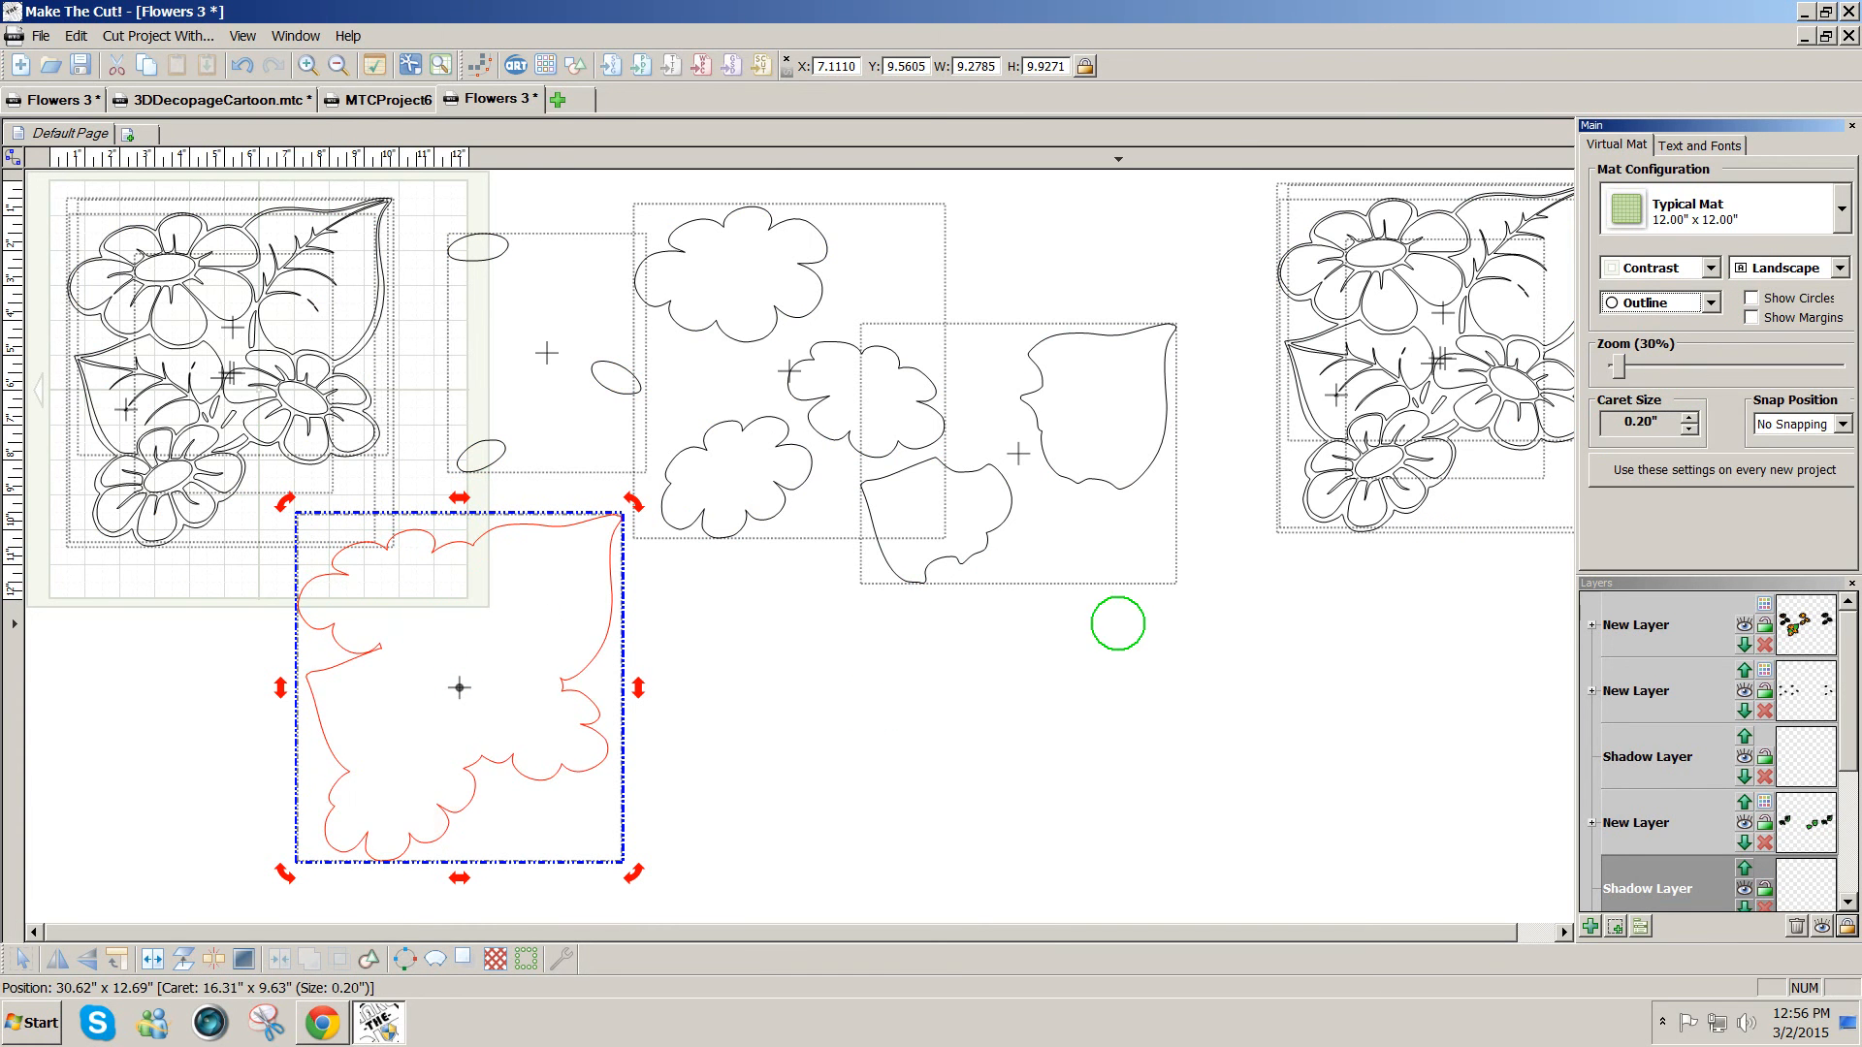
left_click(1711, 303)
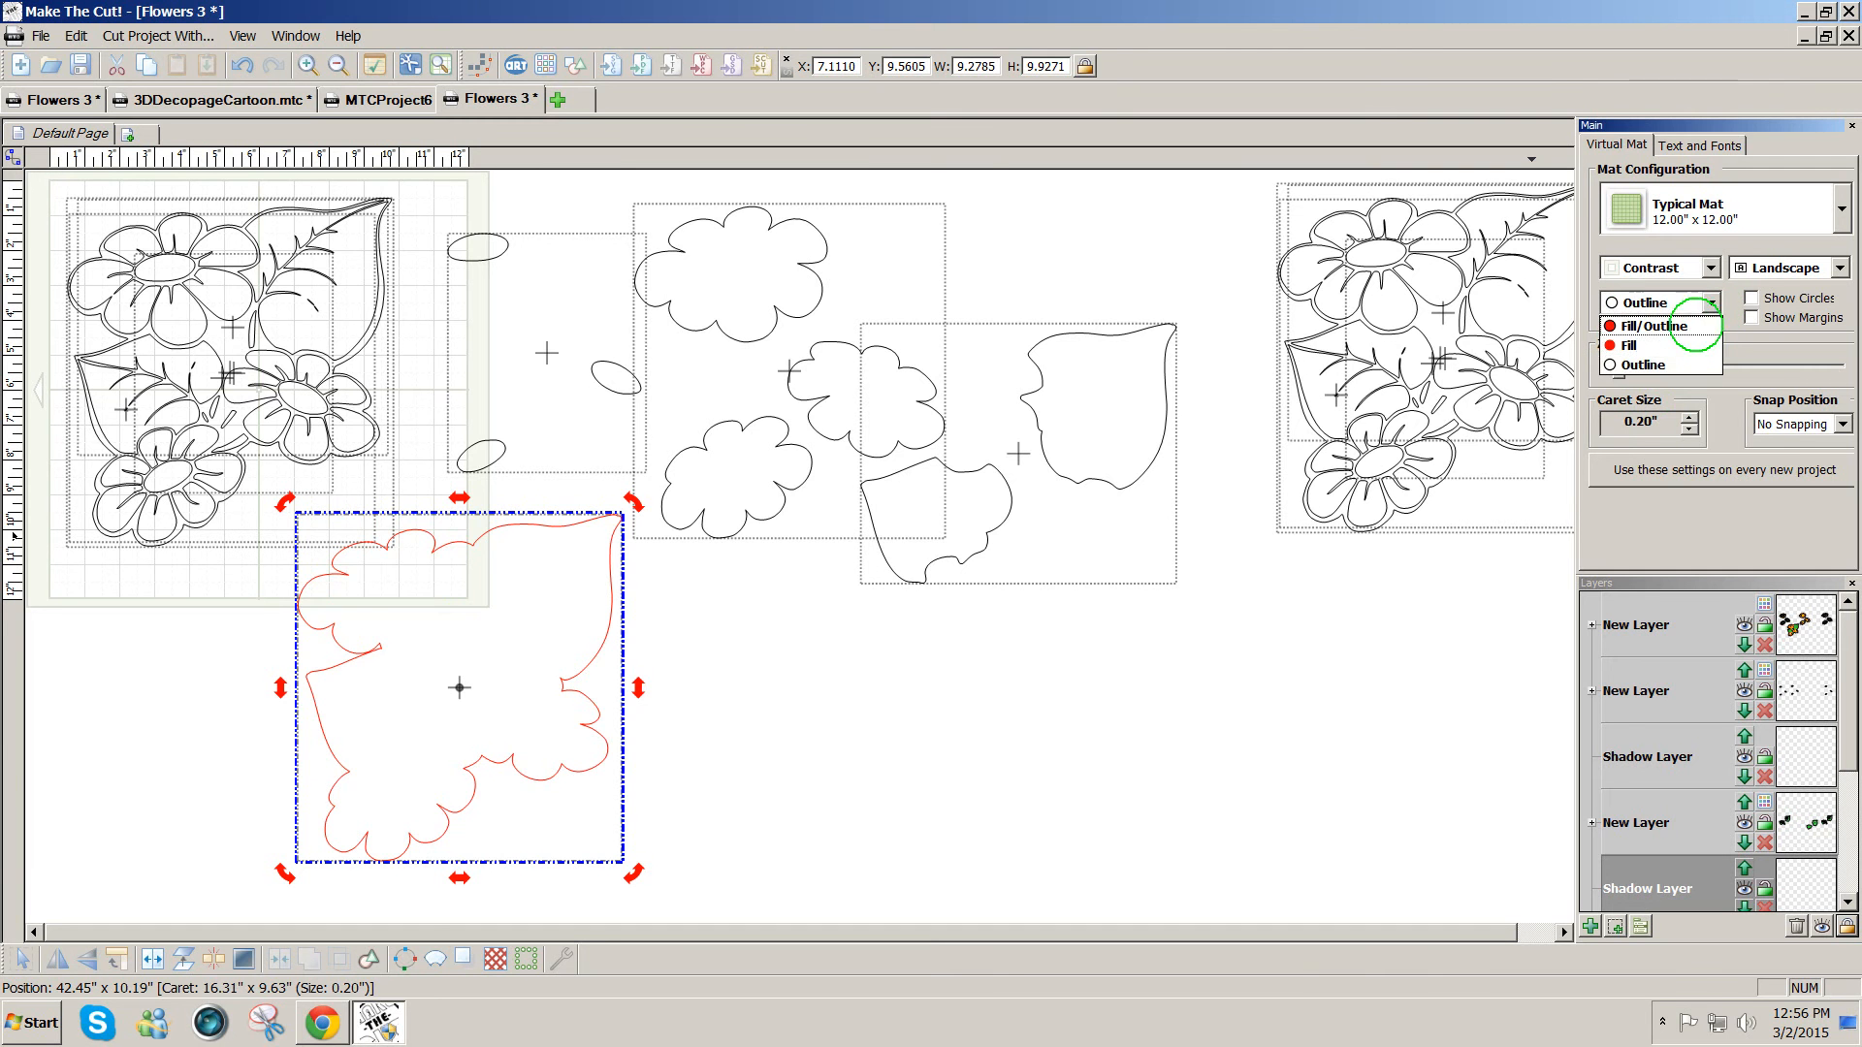
left_click(1655, 326)
left_click(1109, 757)
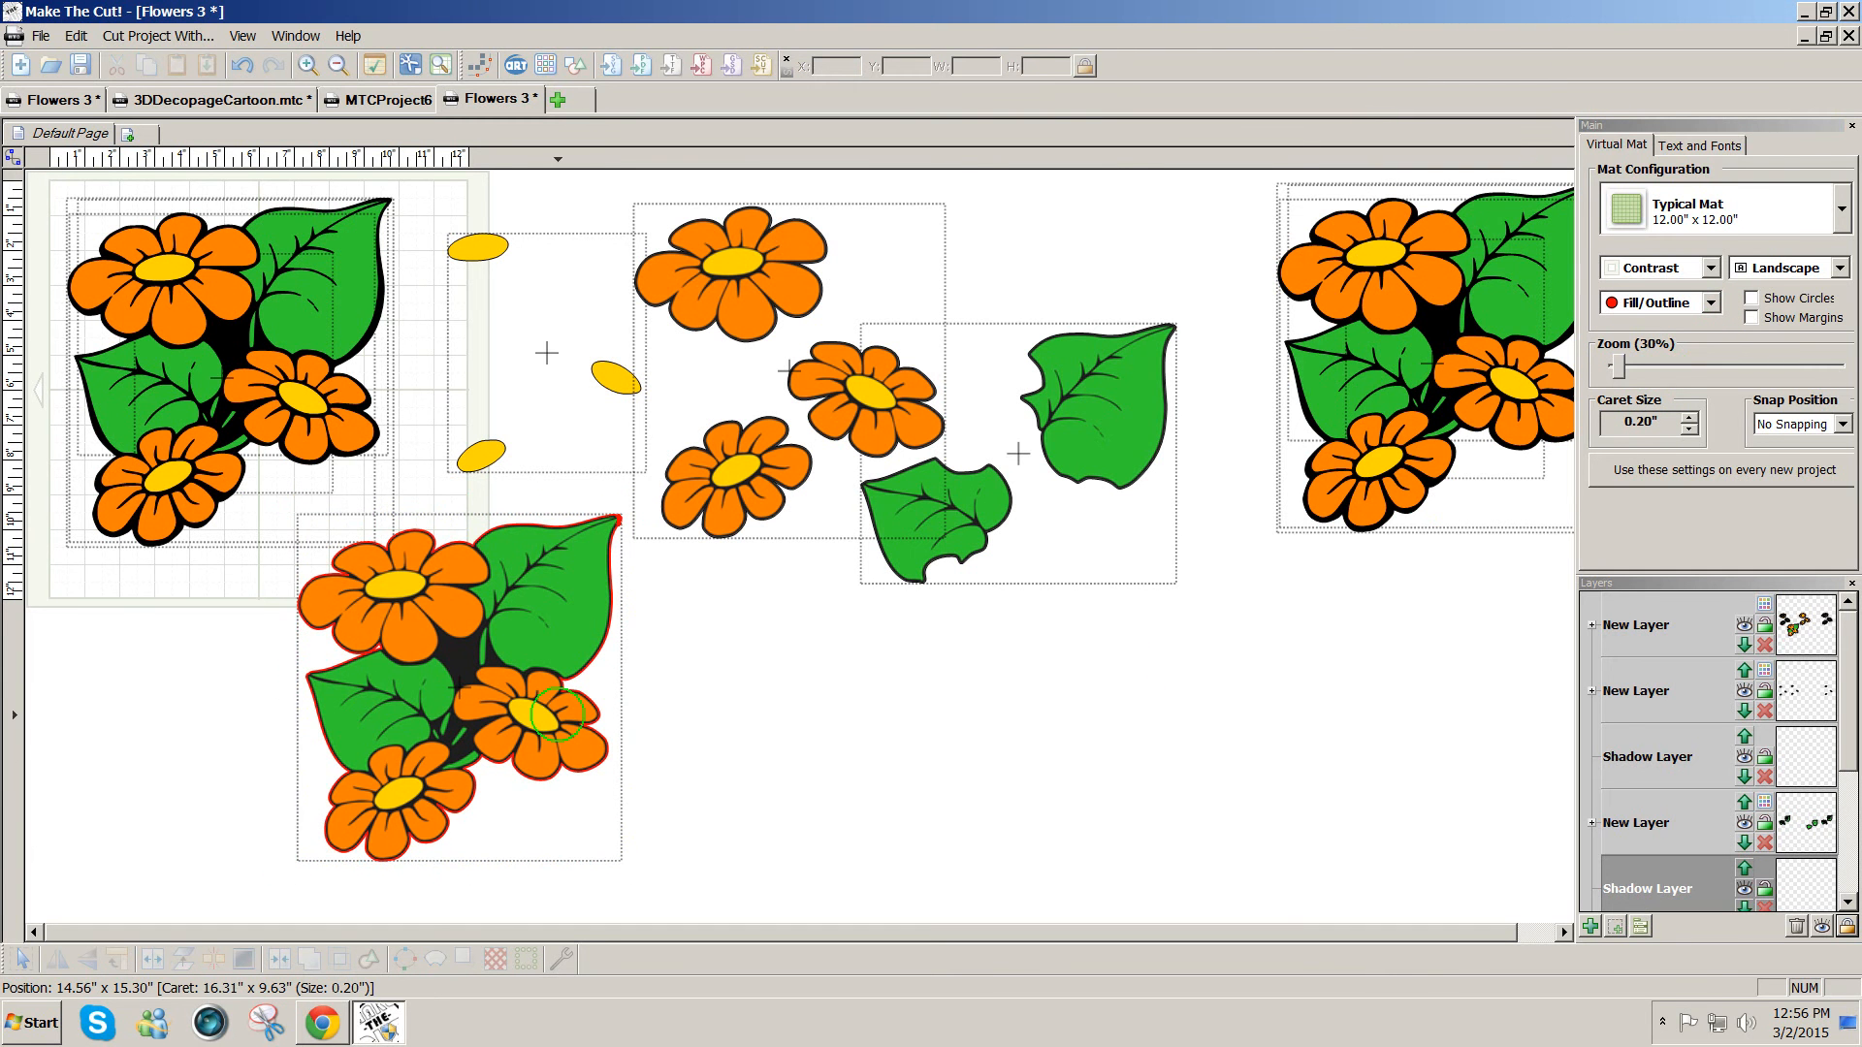
- Place a copy of the original's black silhouette at about X -0.28, Y 10.31, with the textured bouquet beside it at about X 8.89, Y 10.23
left_click_drag(508, 724, 511, 704)
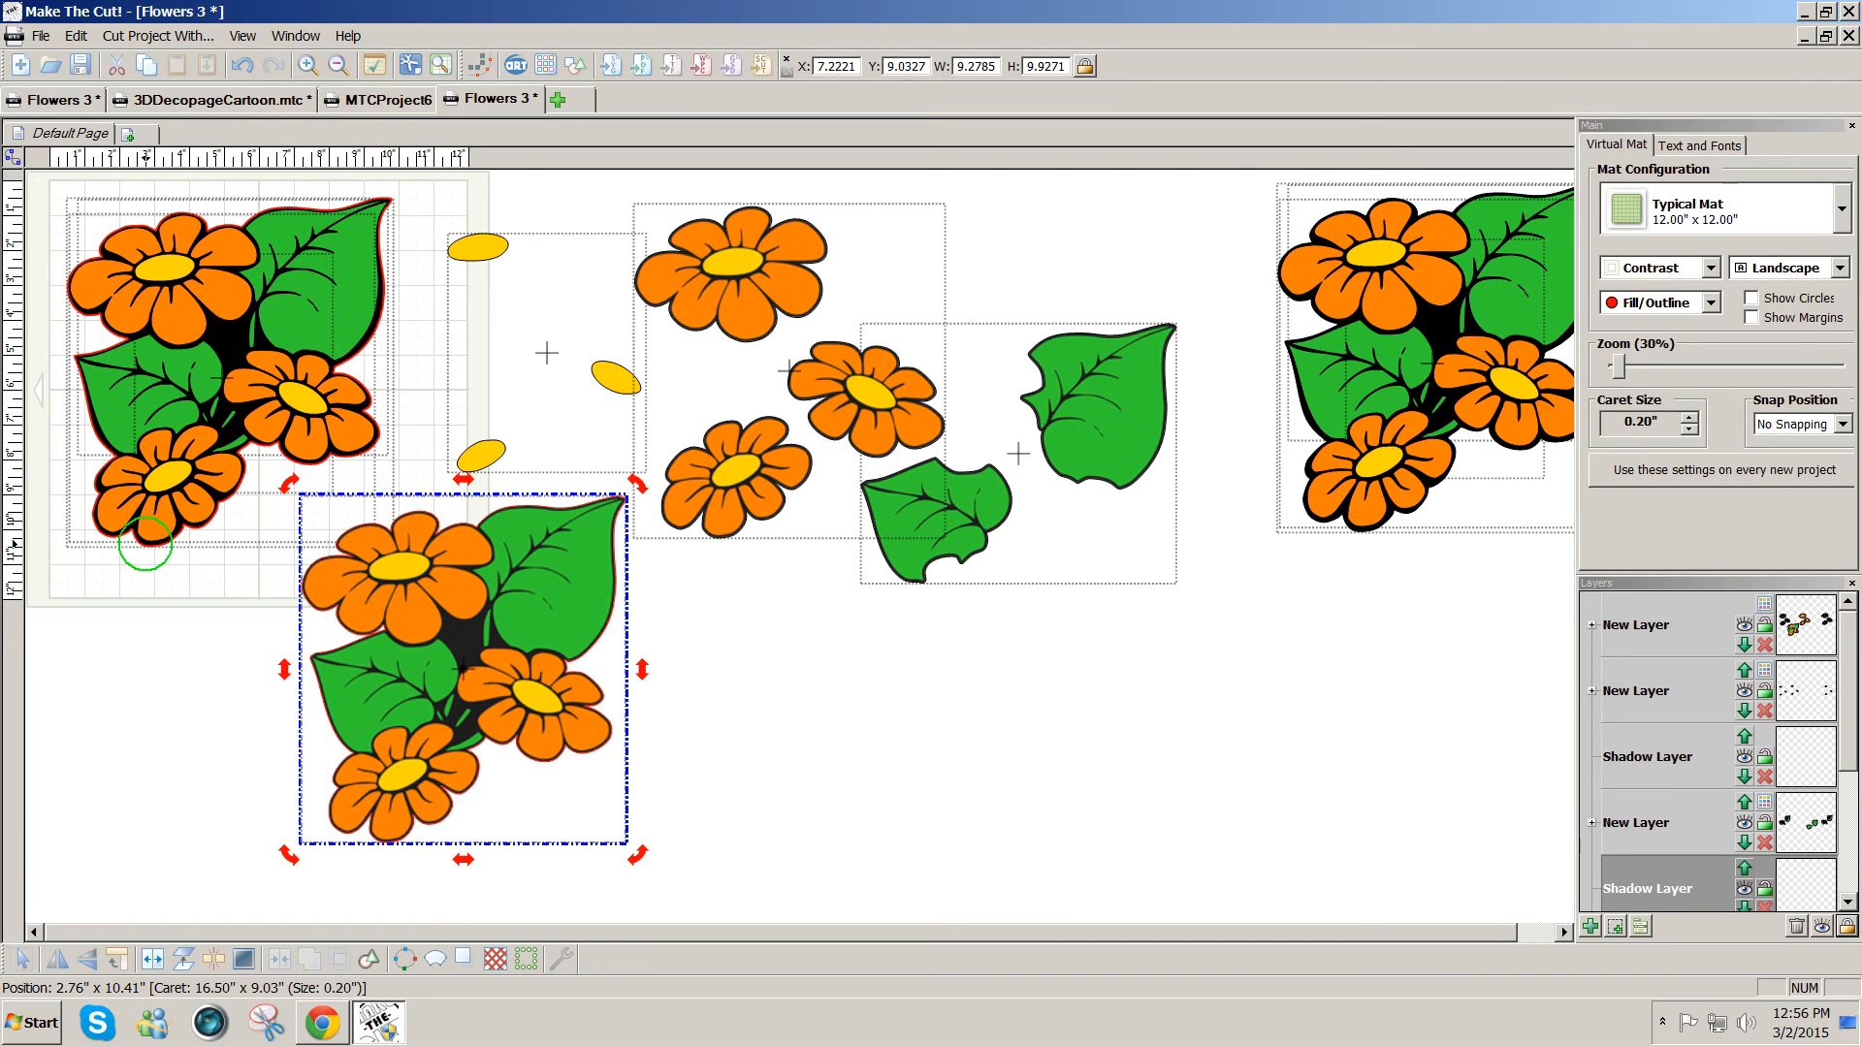
left_click(145, 546)
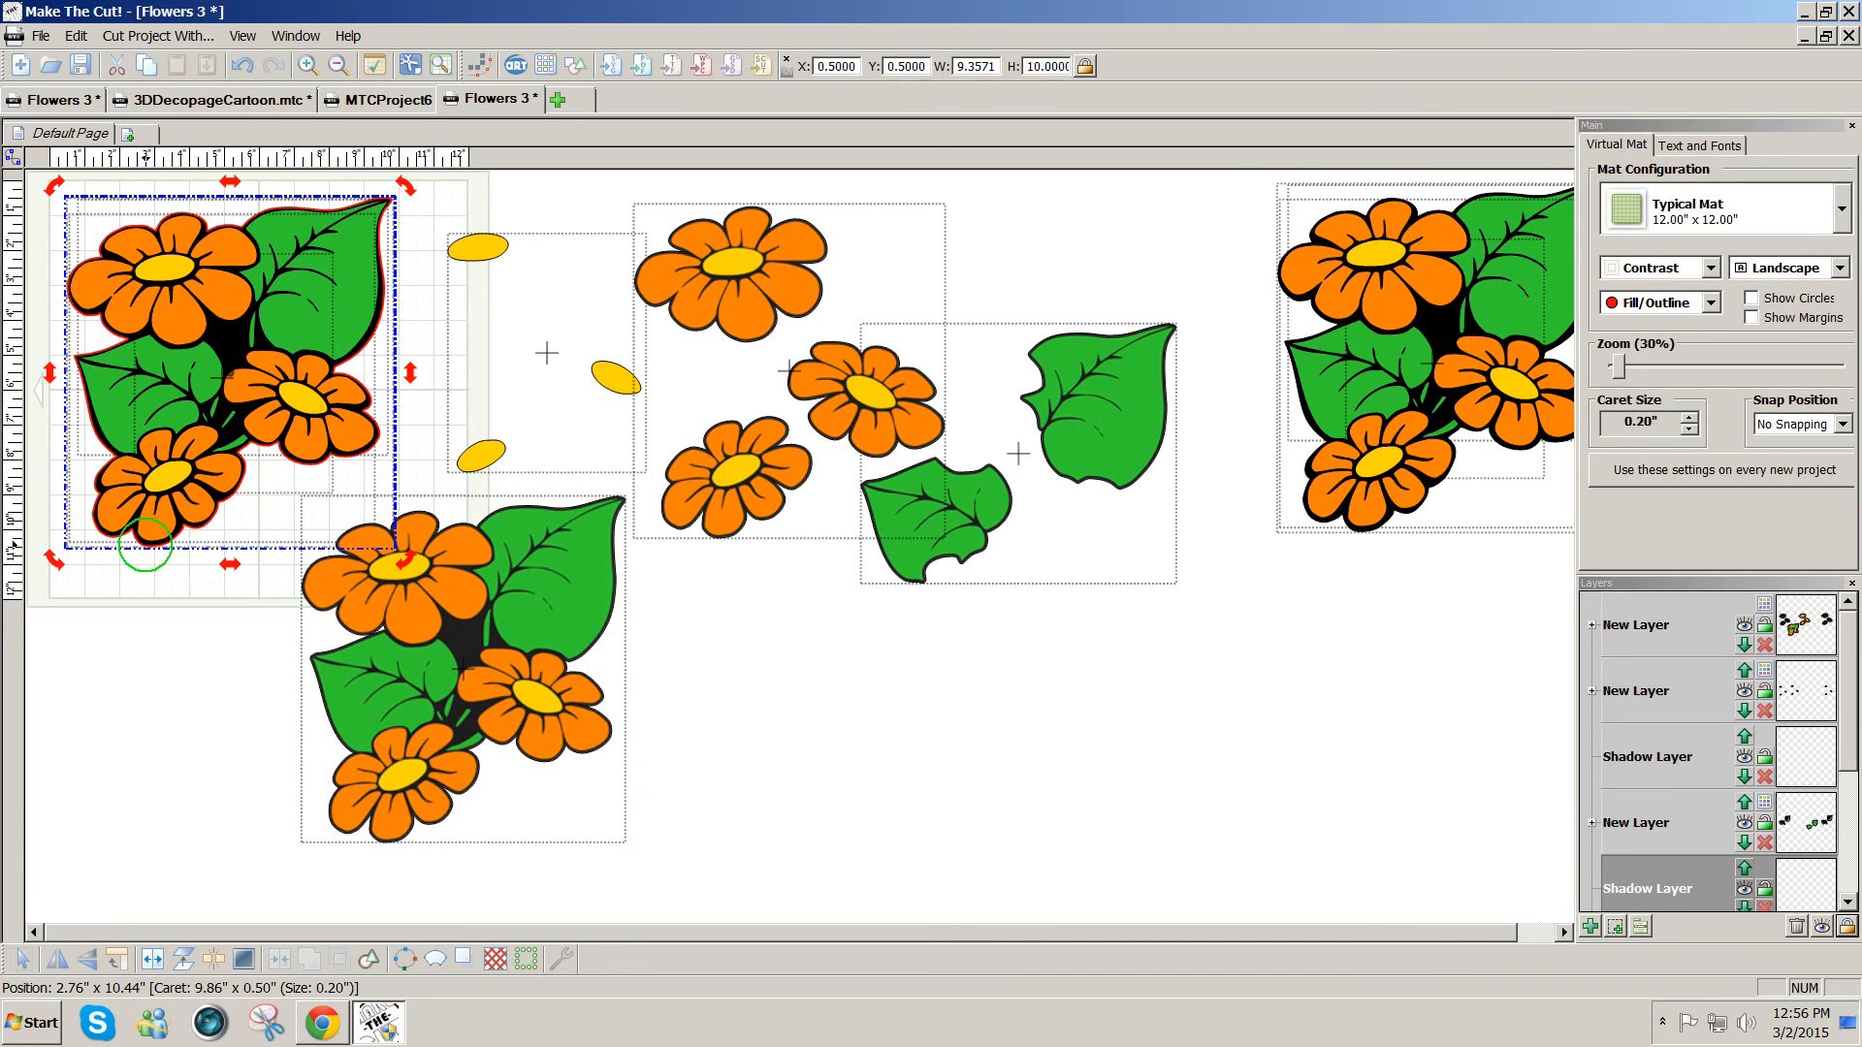
left_click_drag(145, 546, 110, 863)
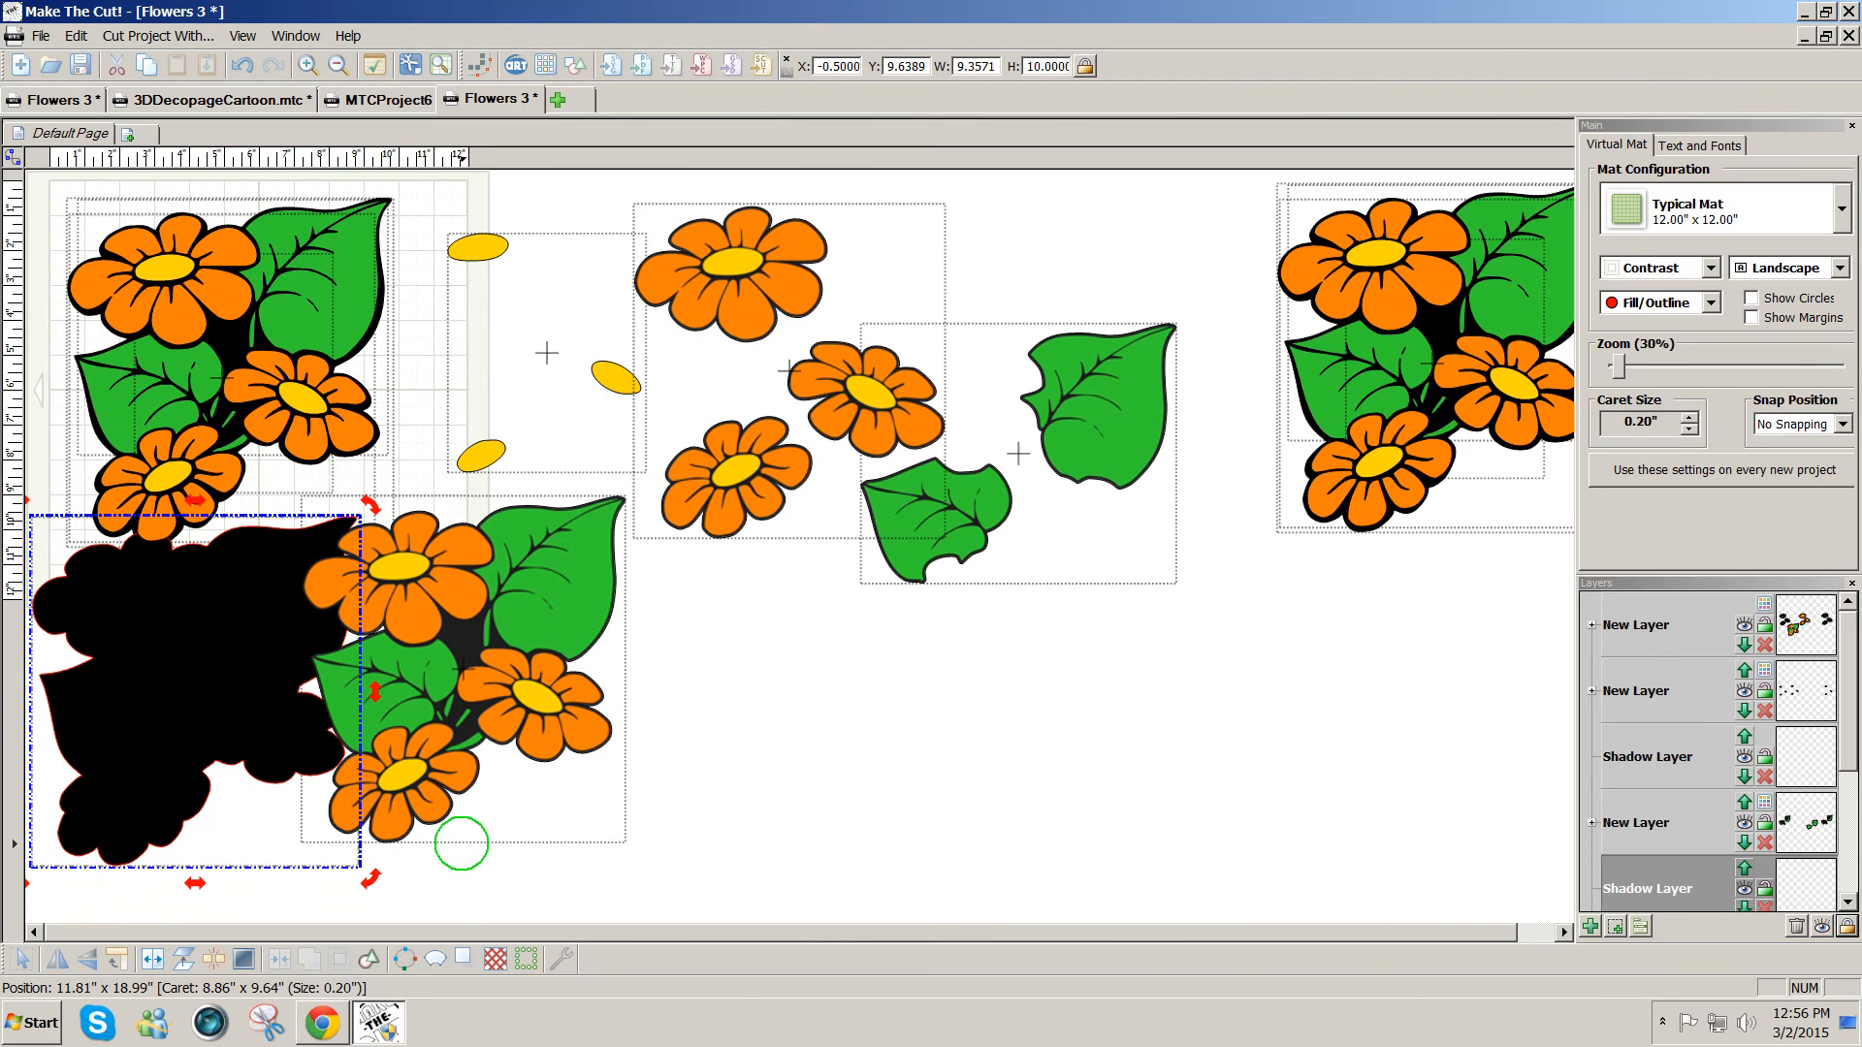
left_click_drag(434, 755, 500, 787)
left_click_drag(207, 753, 214, 776)
left_click_drag(446, 781, 440, 790)
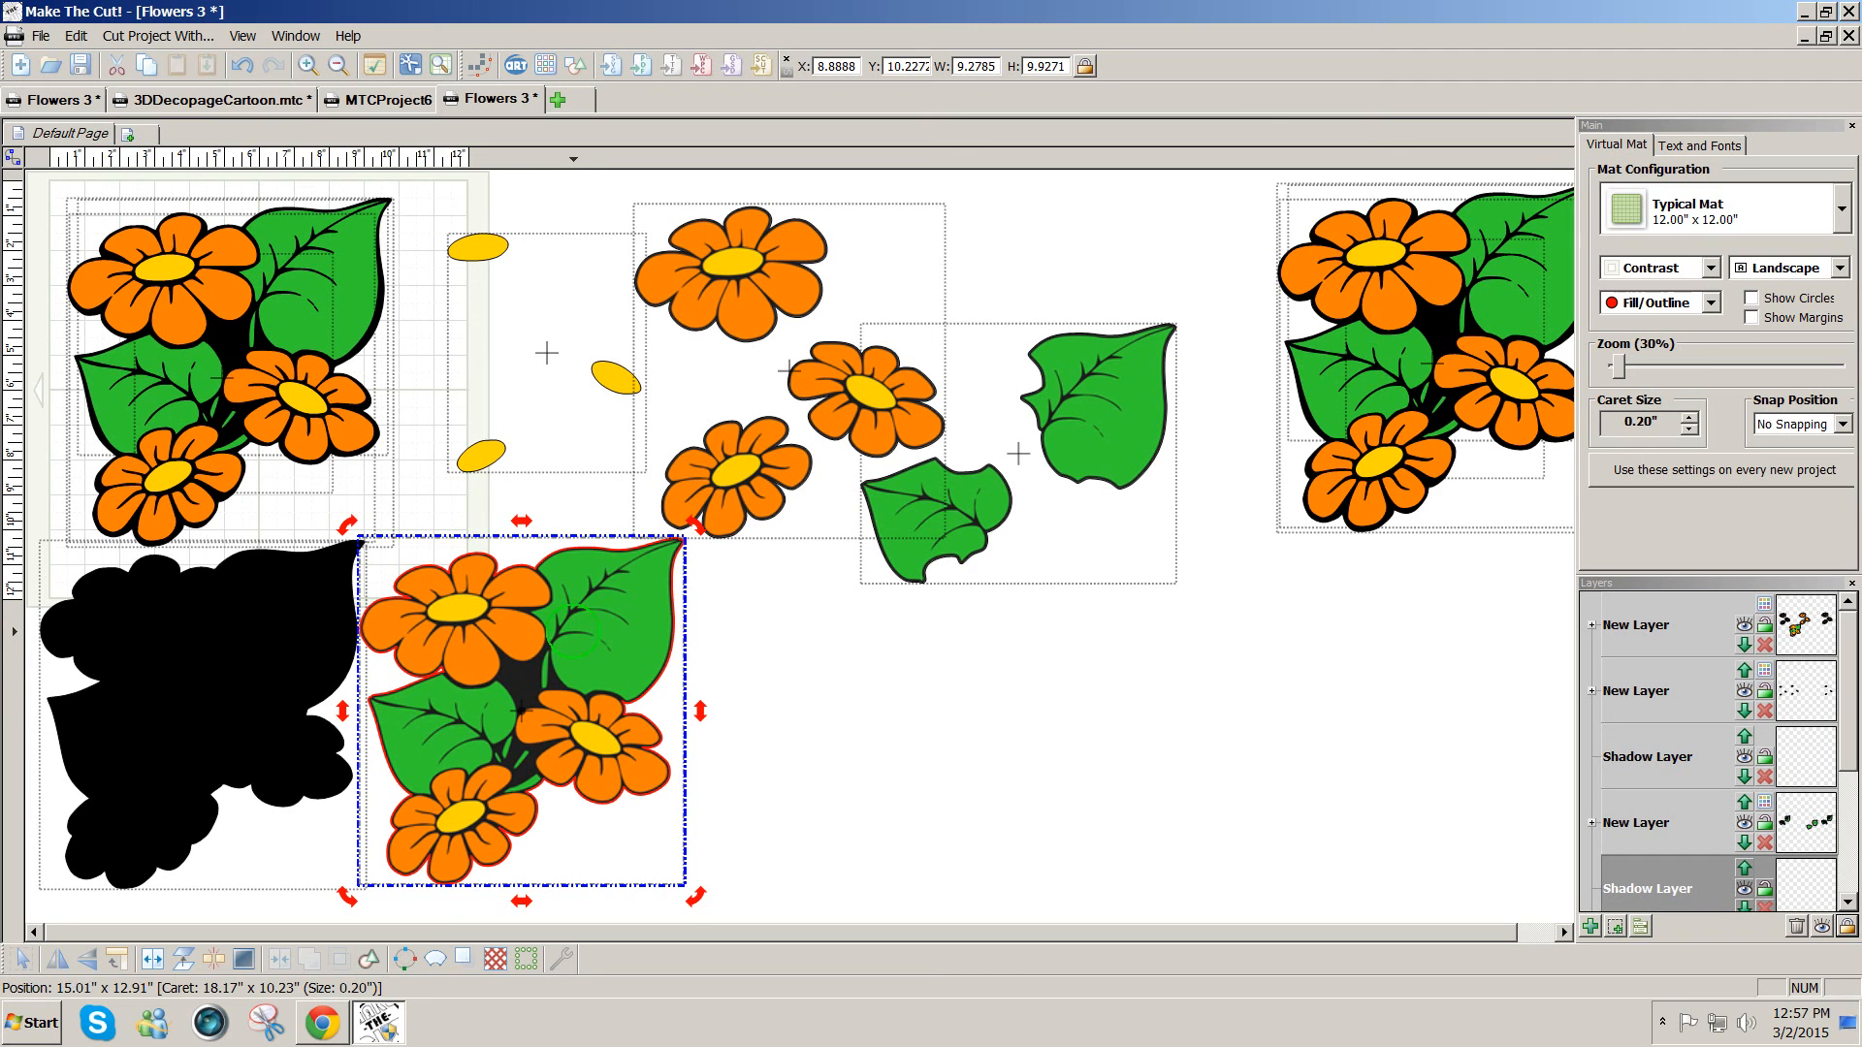
- Put the black silhouette beside the textured bouquet on a new layer of its own and clear the selection
left_click(282, 656)
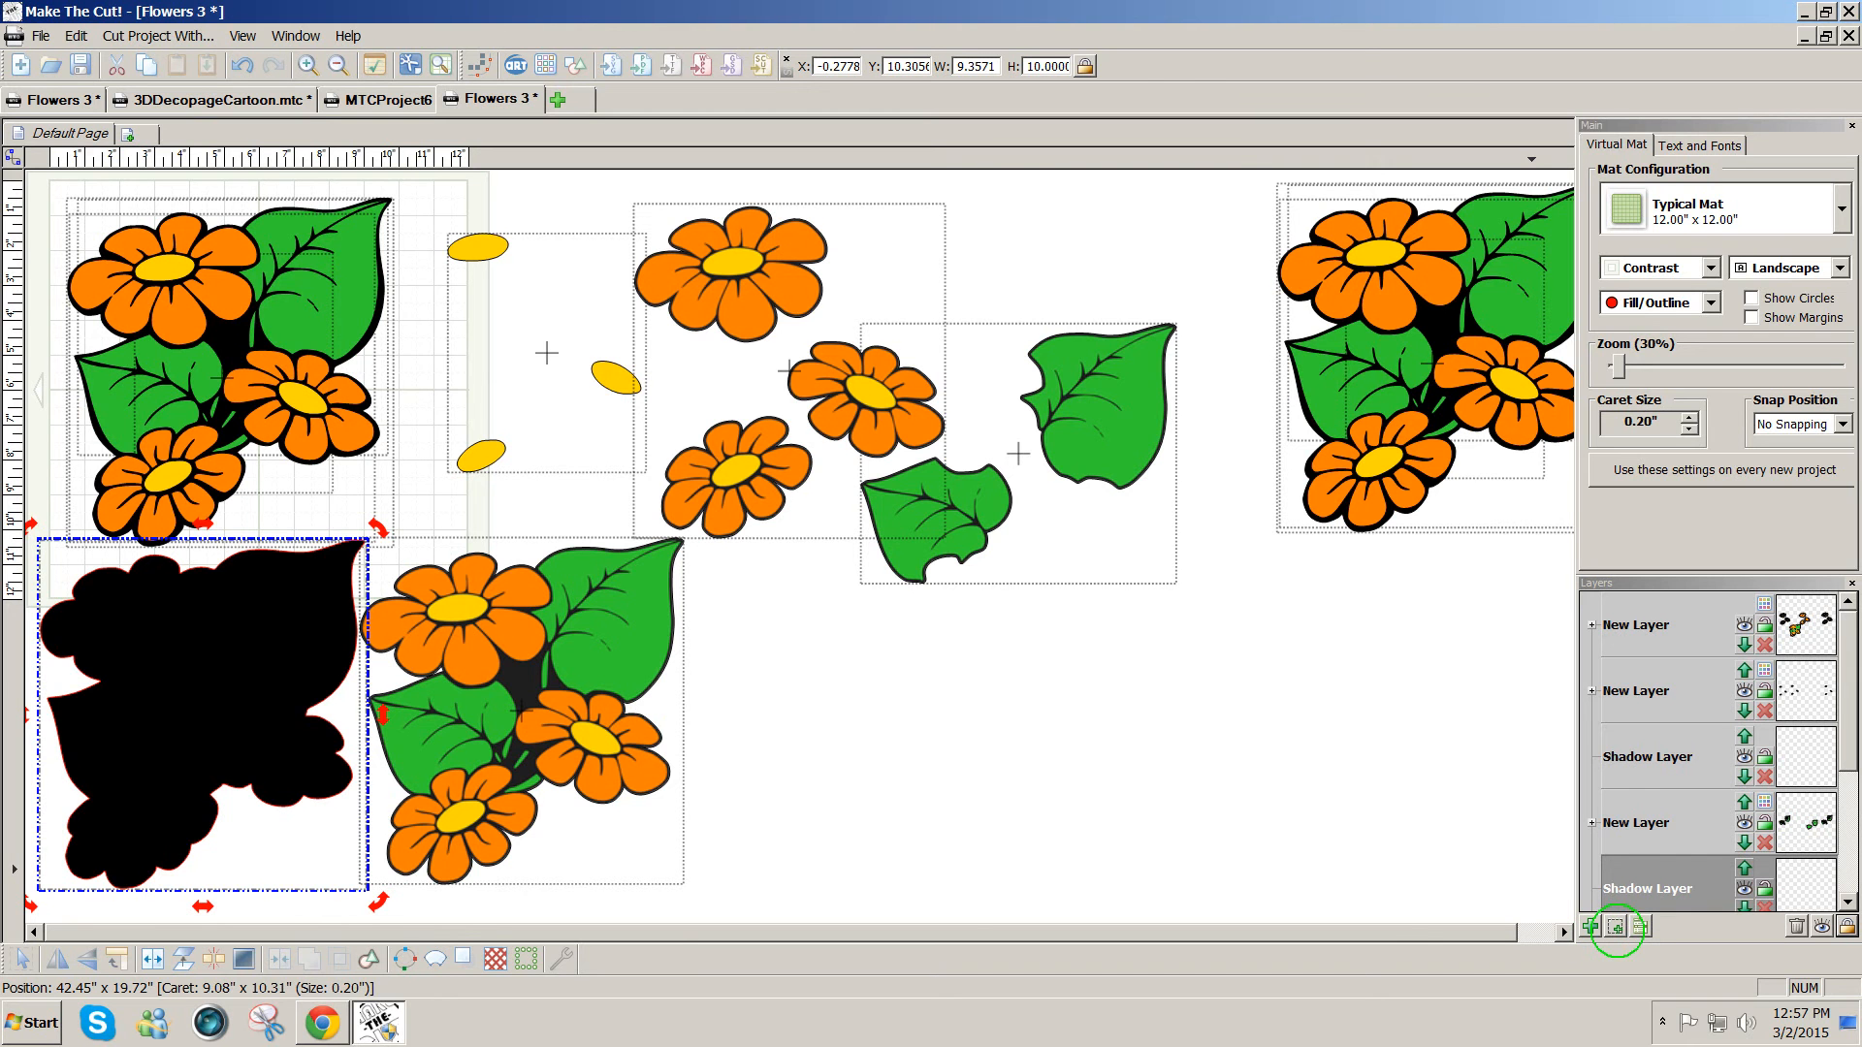
left_click(1616, 926)
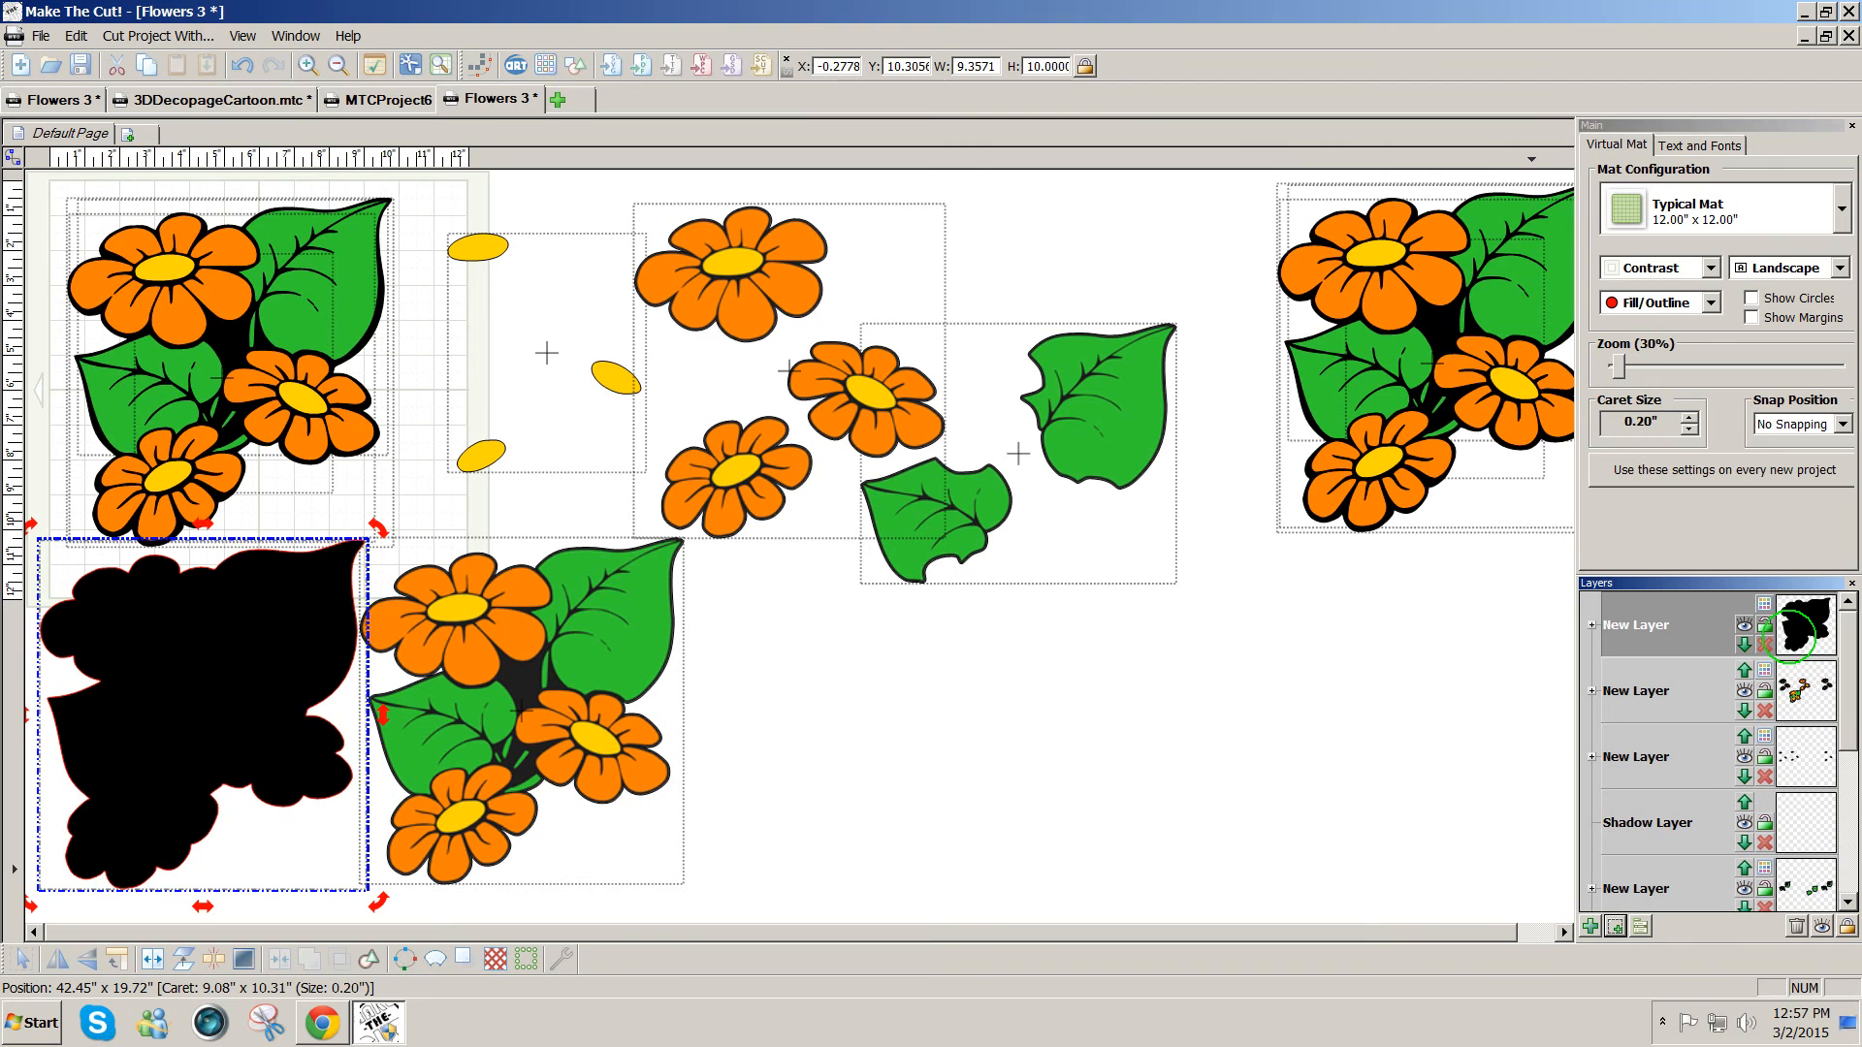
left_click(910, 782)
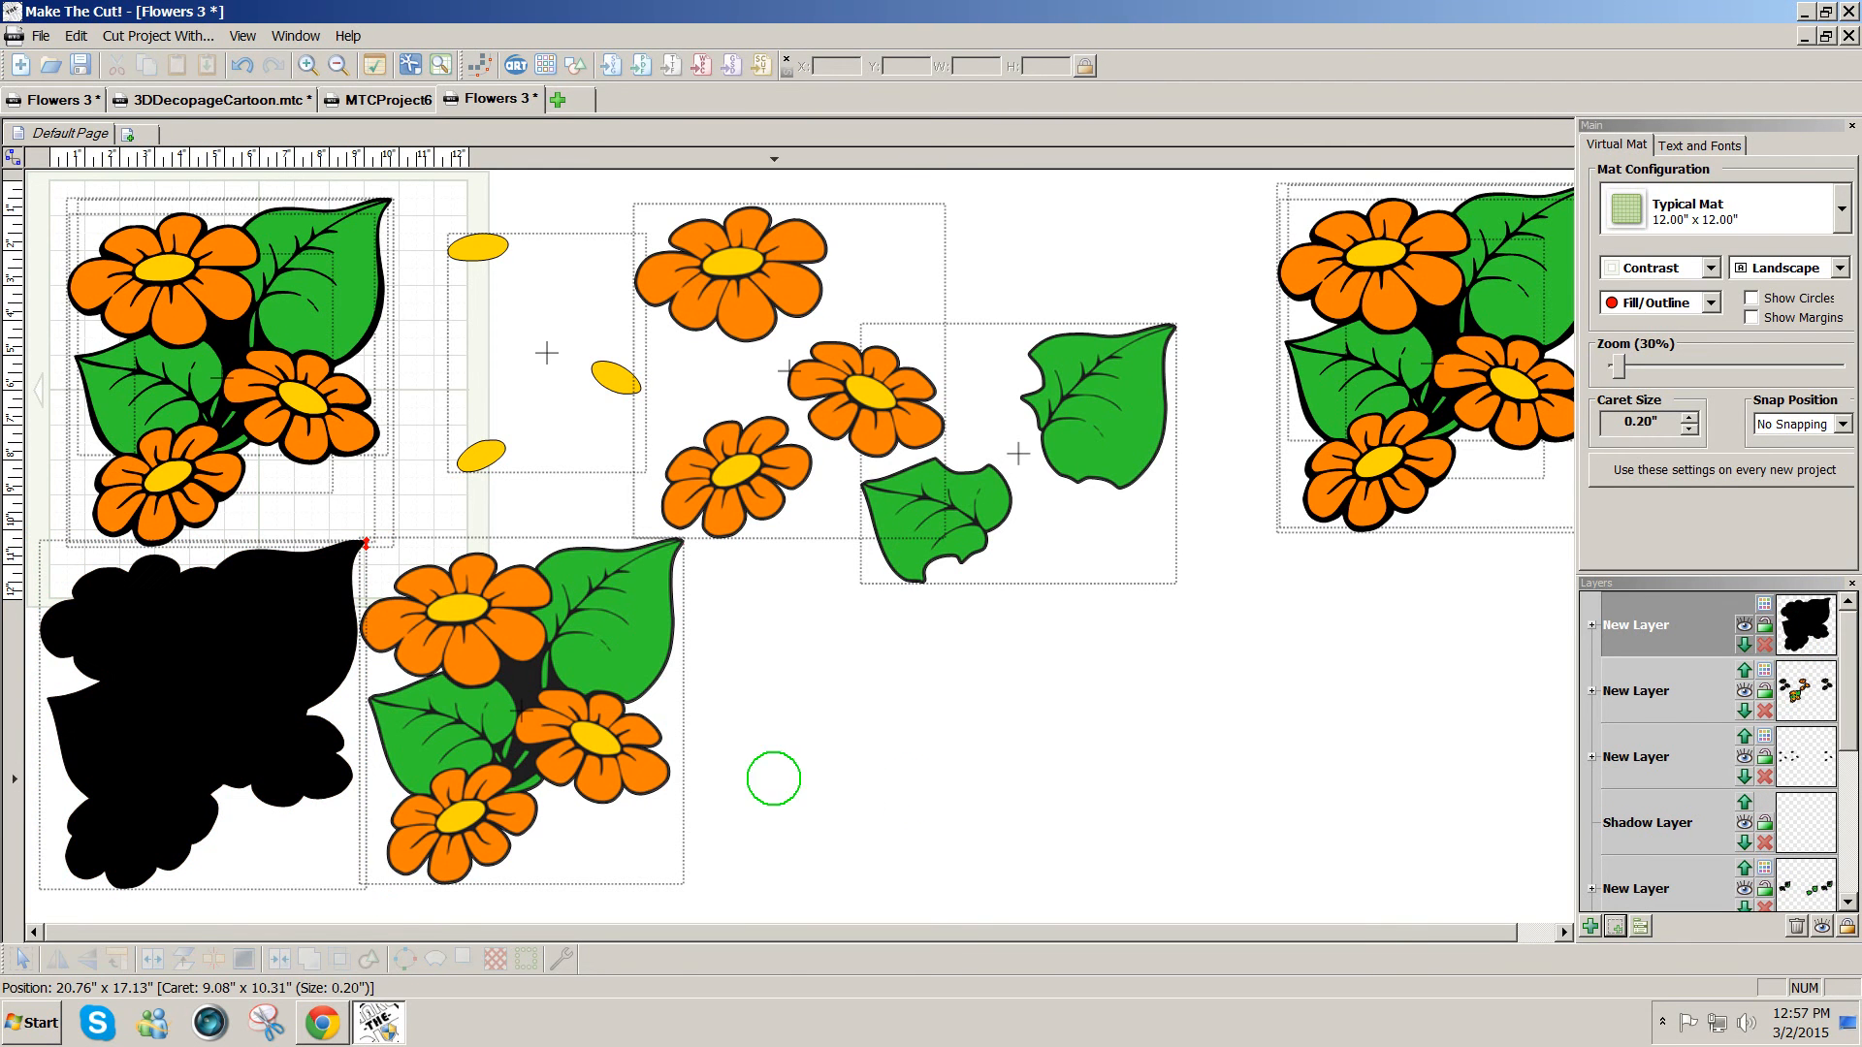
- Put the textured bouquet on a new layer and stack it over the black silhouette at about X -0.22, Y 10.34
left_click(568, 745)
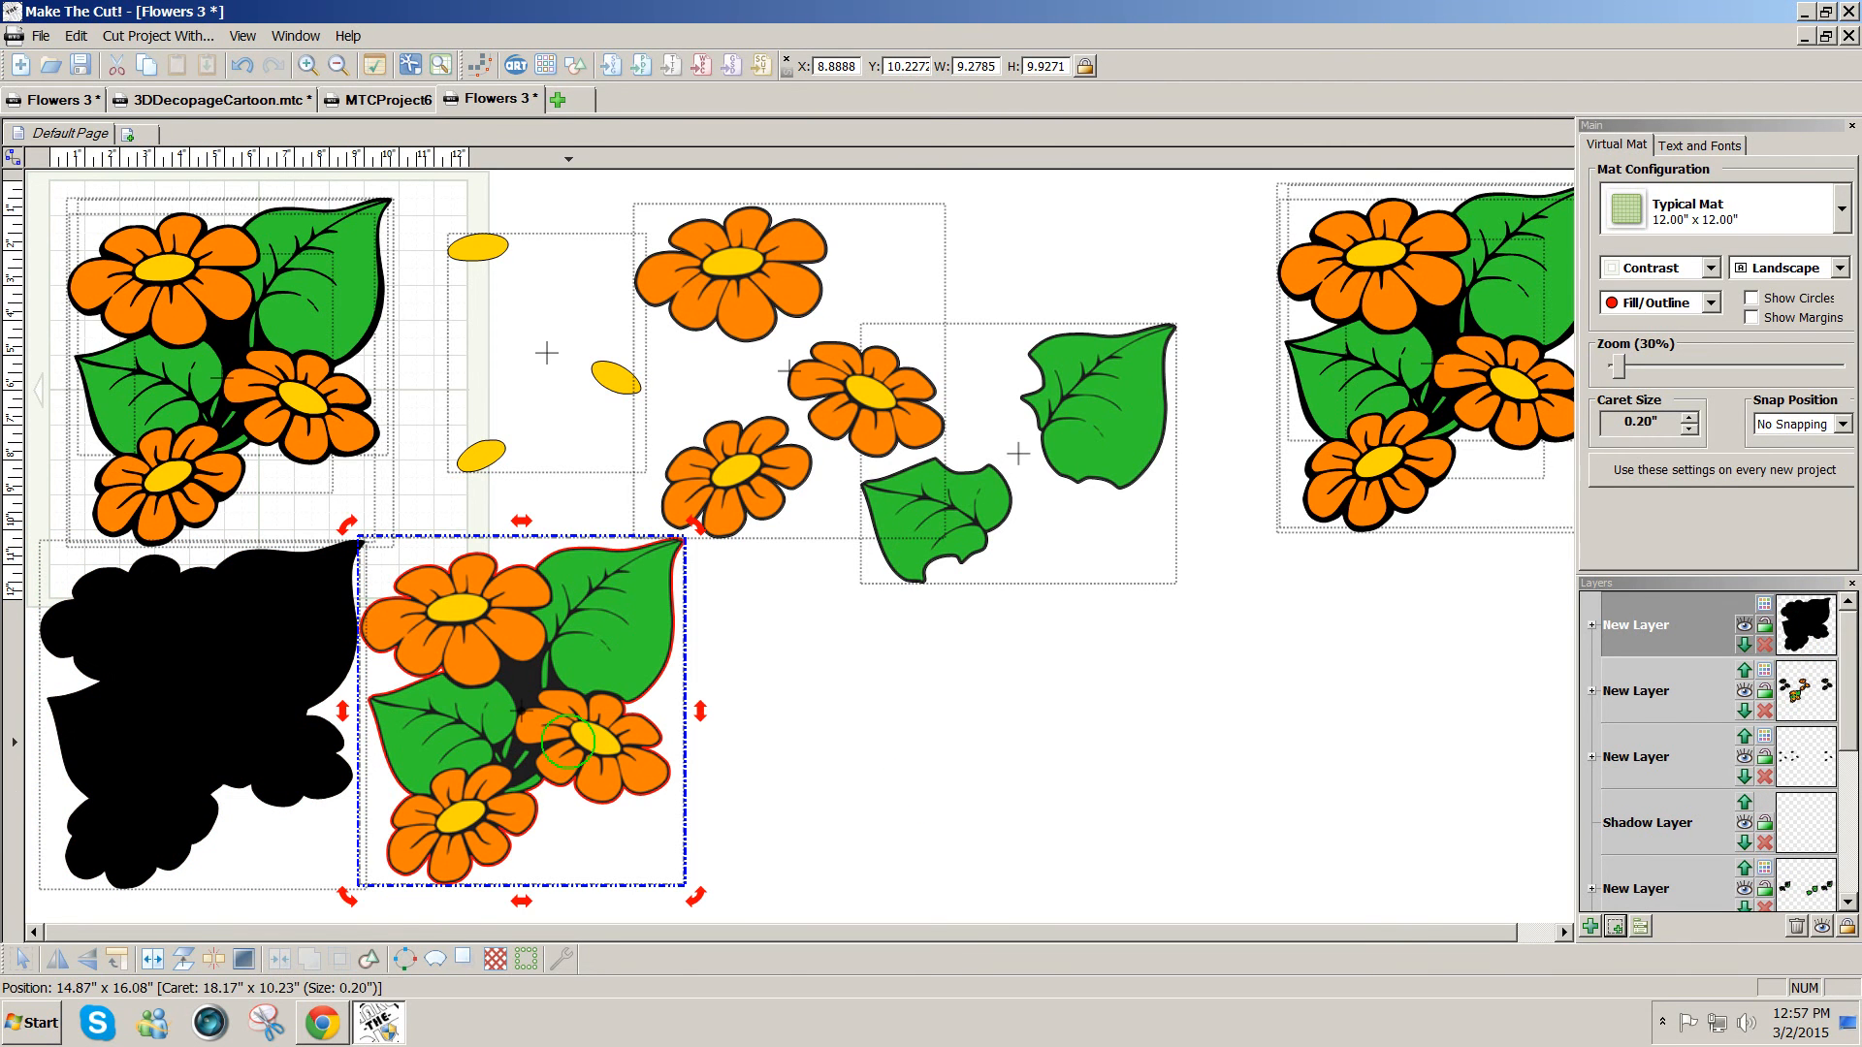
left_click(1615, 926)
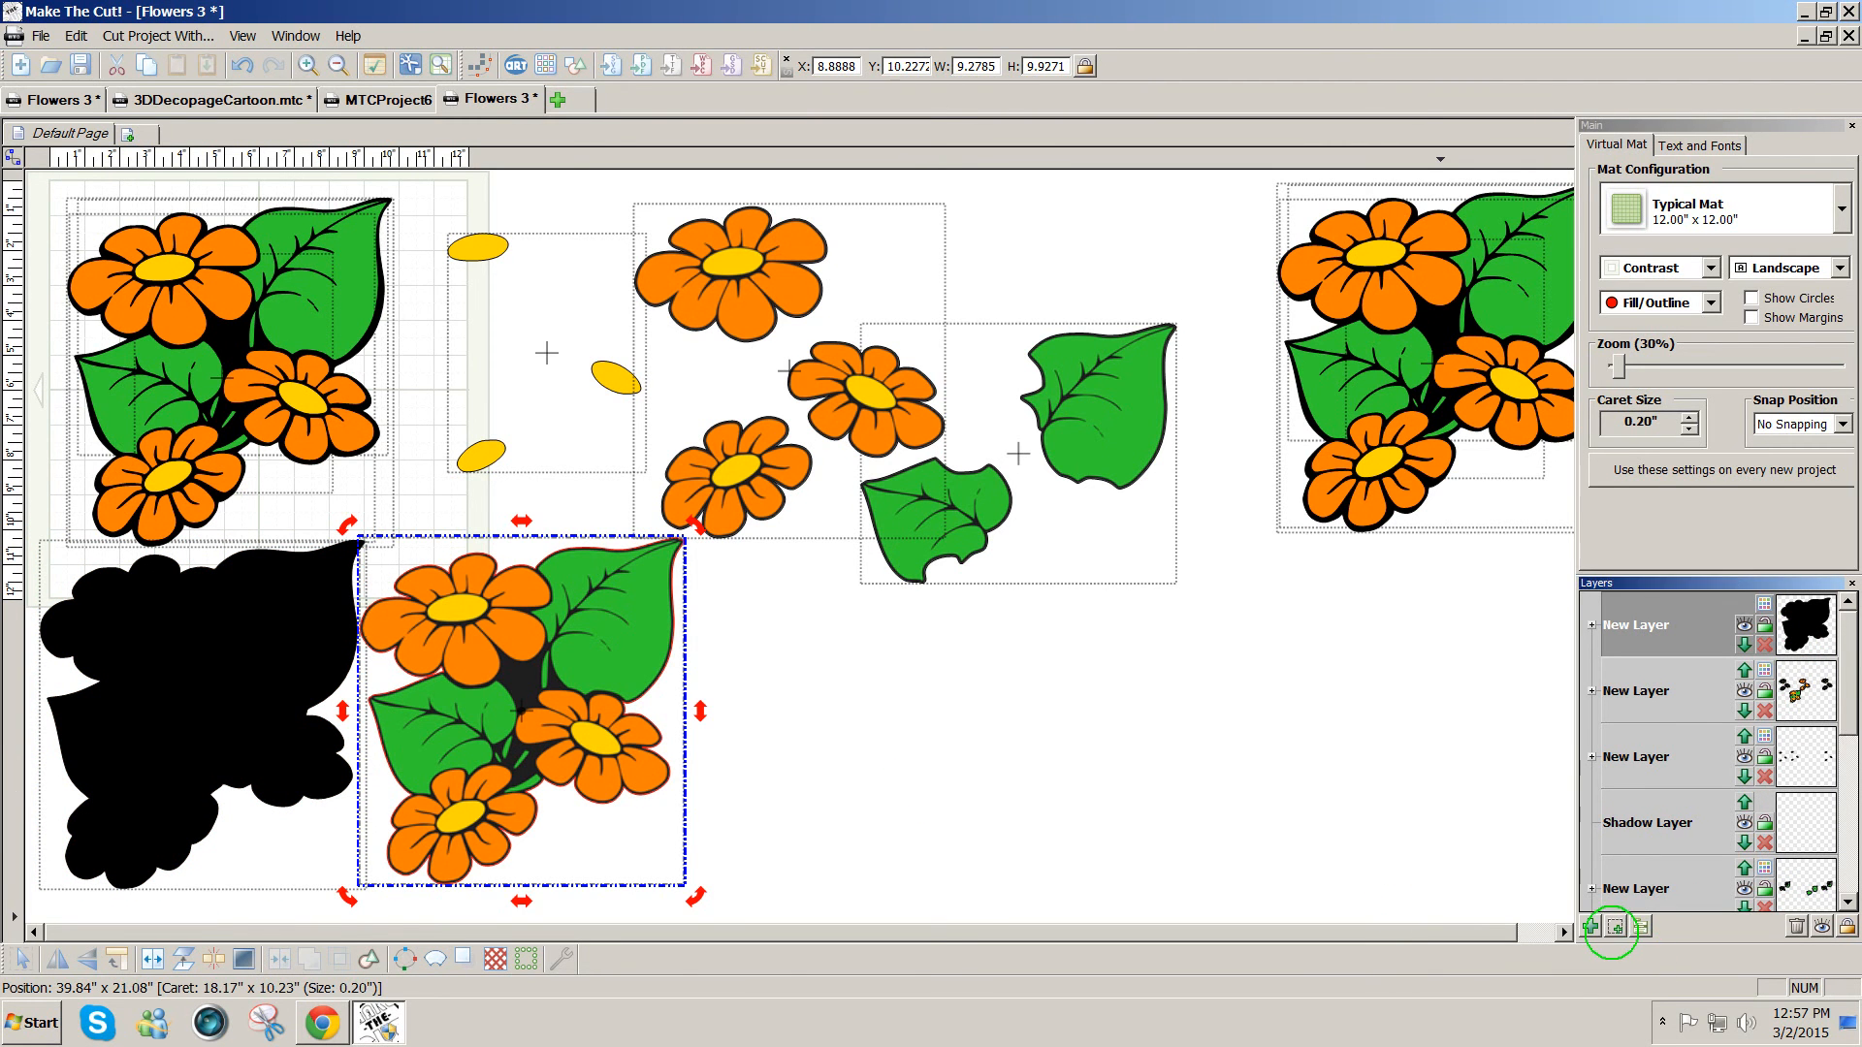
left_click_drag(564, 754, 204, 713)
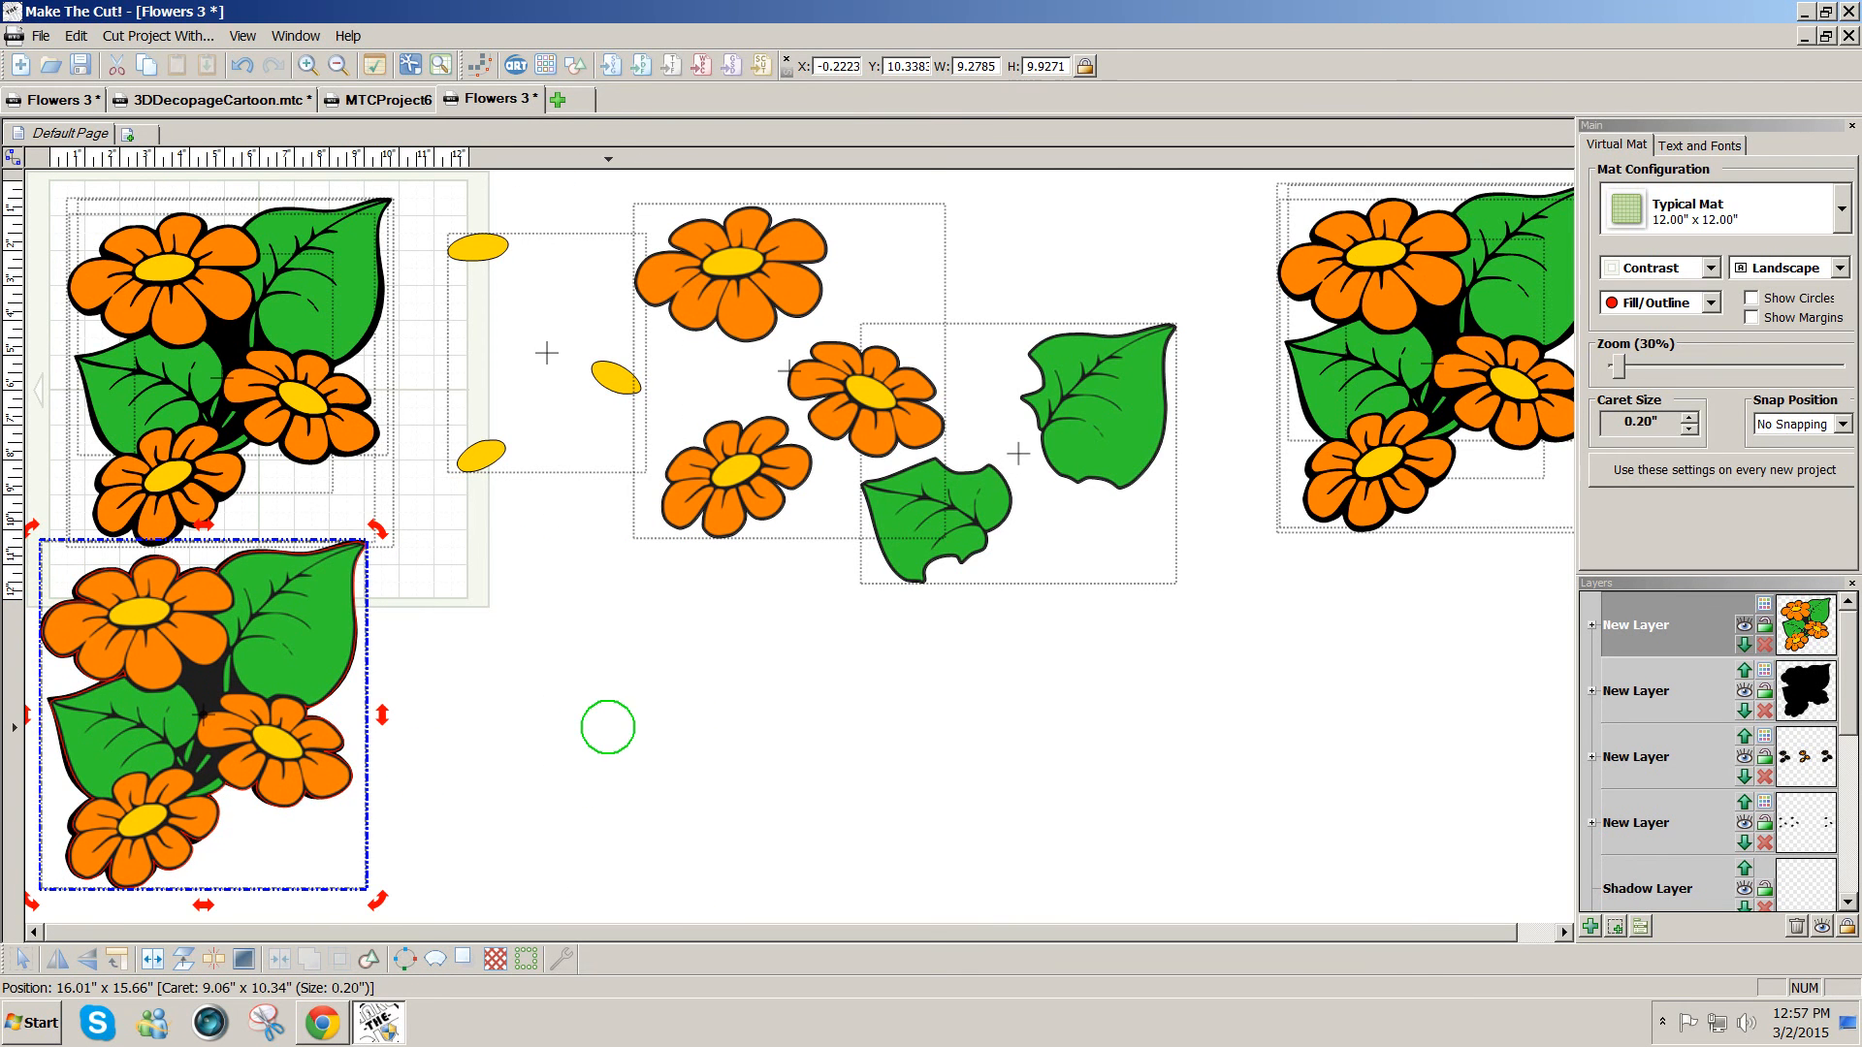
left_click(607, 727)
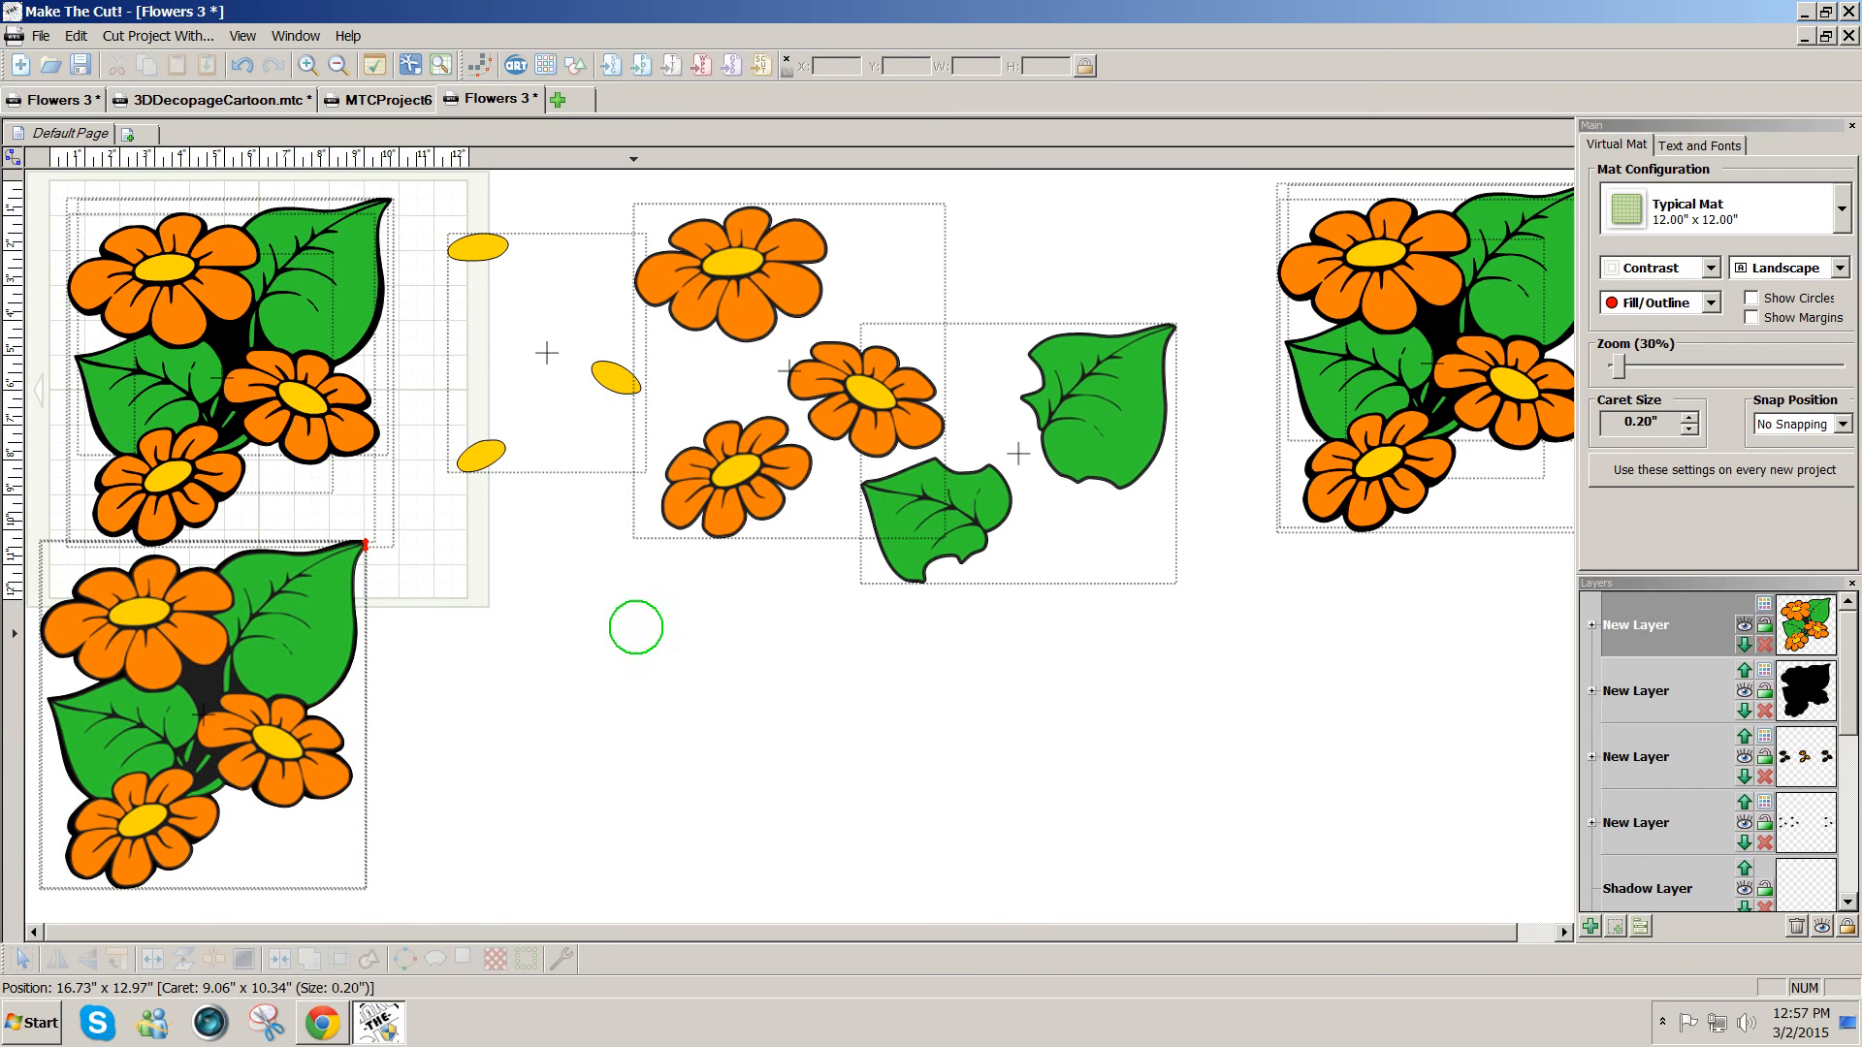
- Put the textured orange flowers on a new layer and stack them over the bouquet at about X -0.34, Y 10.64
left_click(718, 509)
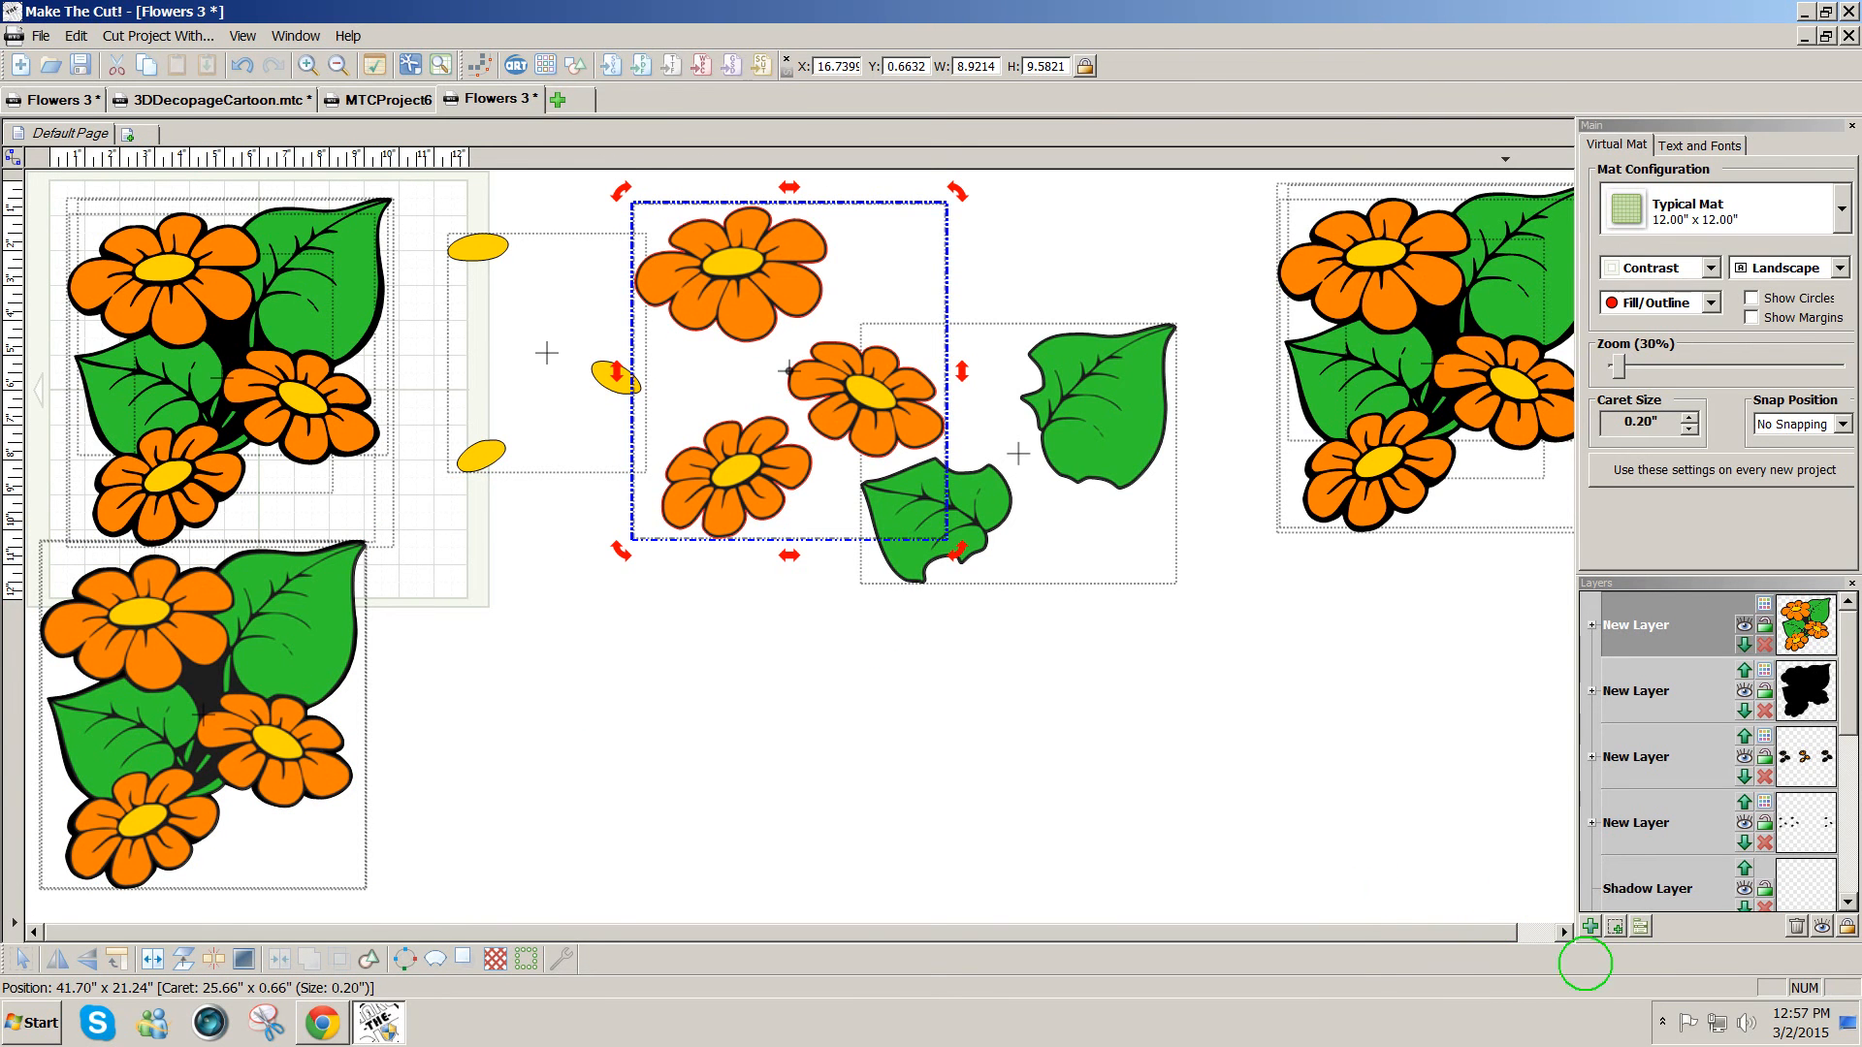
left_click(1615, 926)
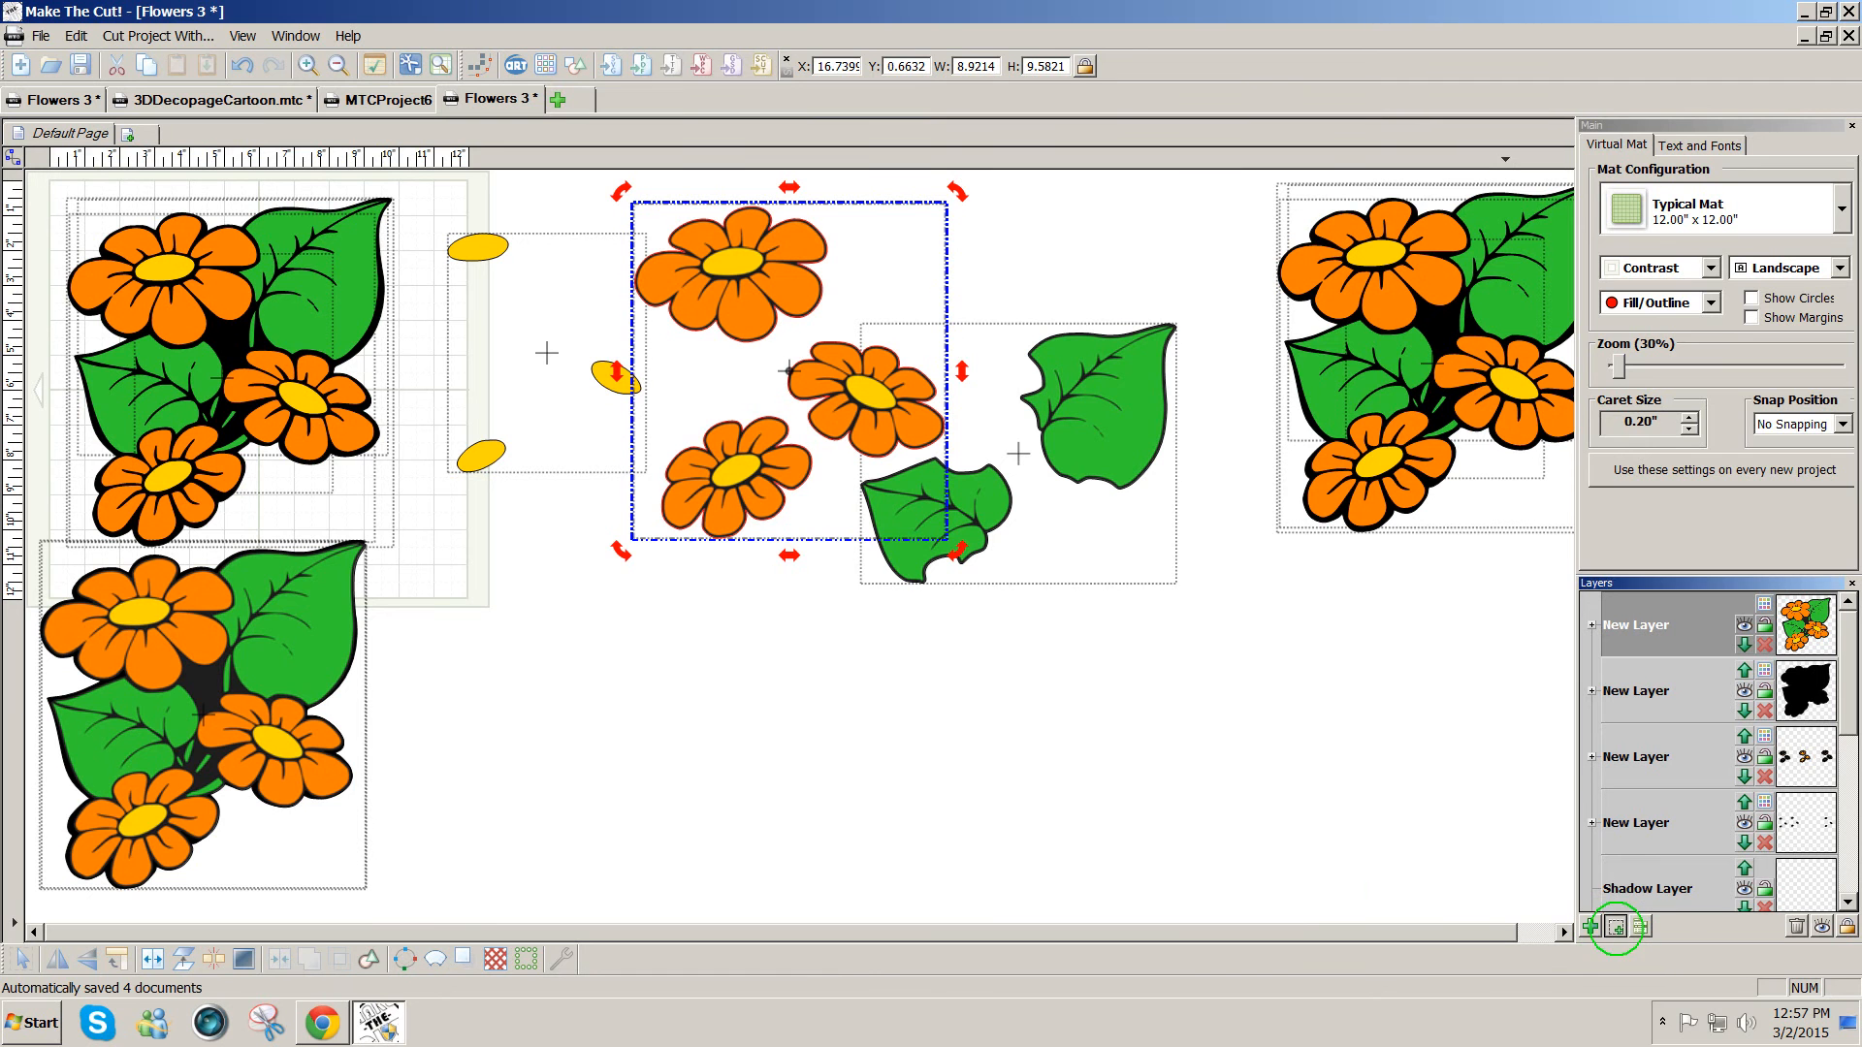
left_click_drag(706, 464, 107, 814)
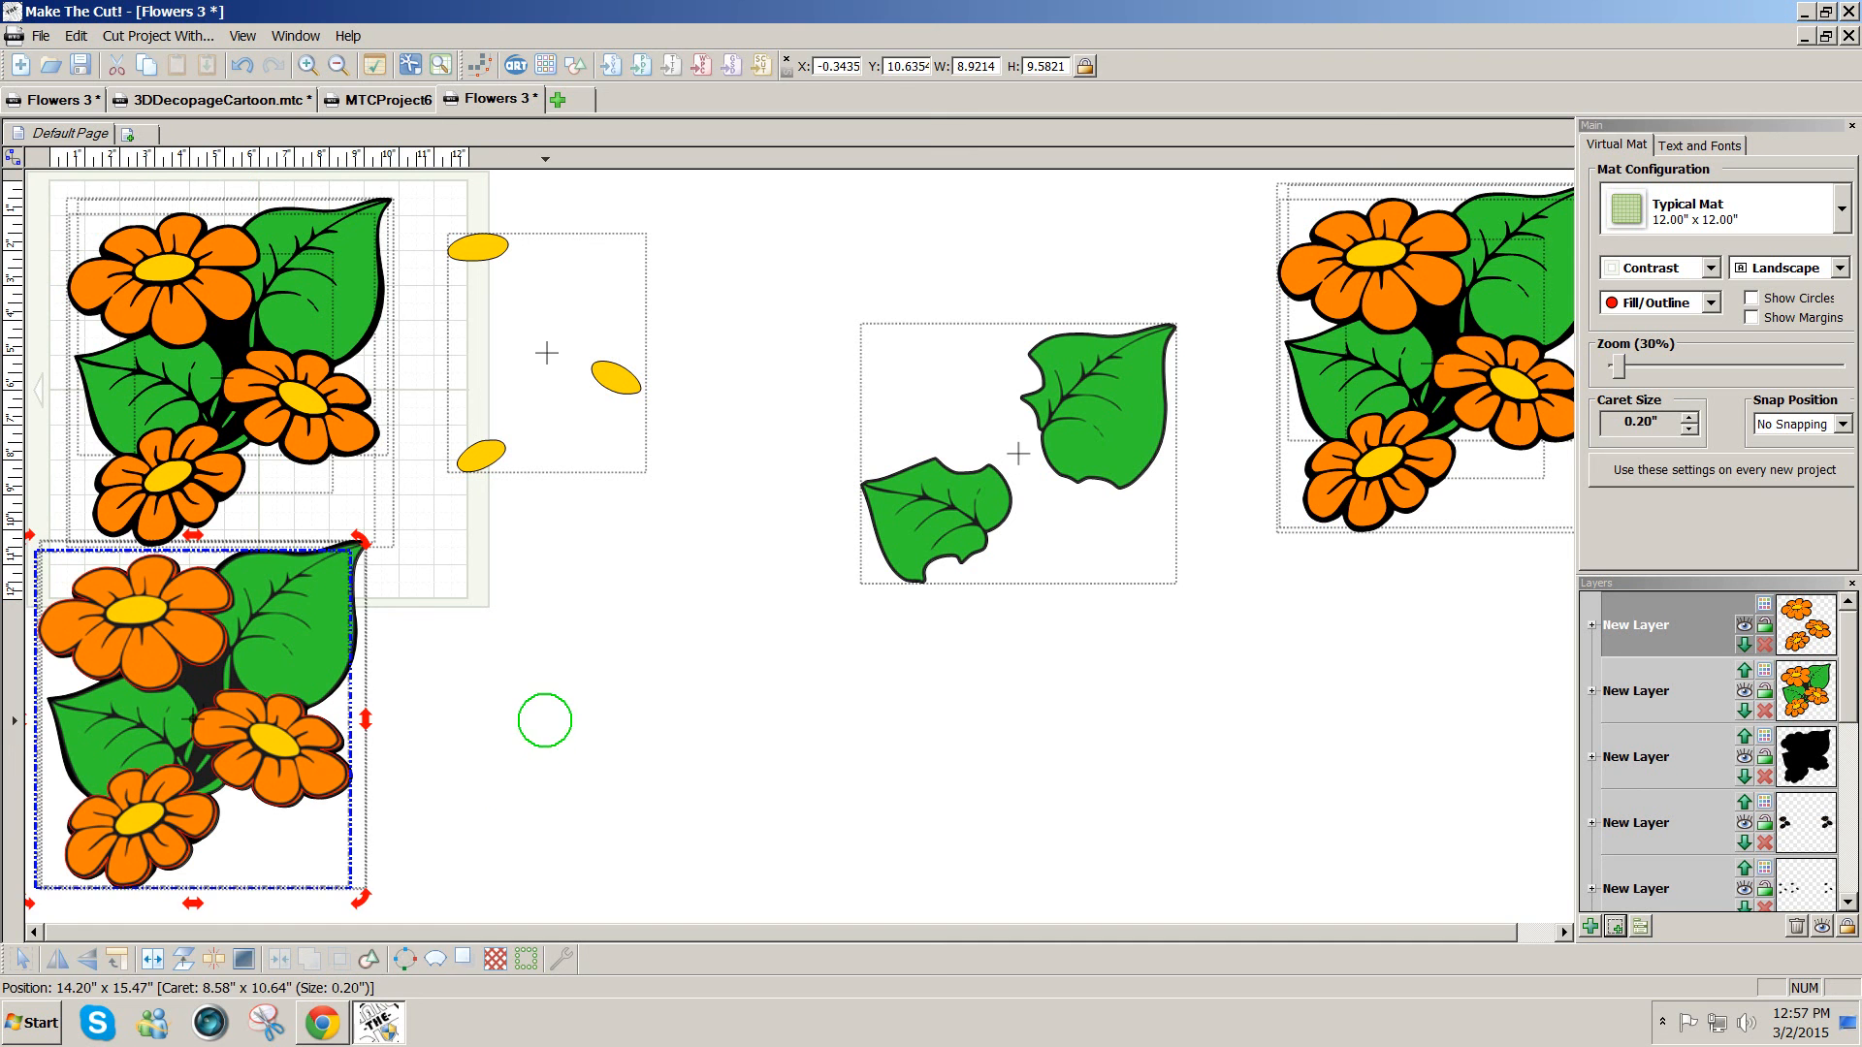
left_click(545, 721)
- Put the two textured leaves on a new layer and stack them over the bouquet's matching leaves
left_click(909, 538)
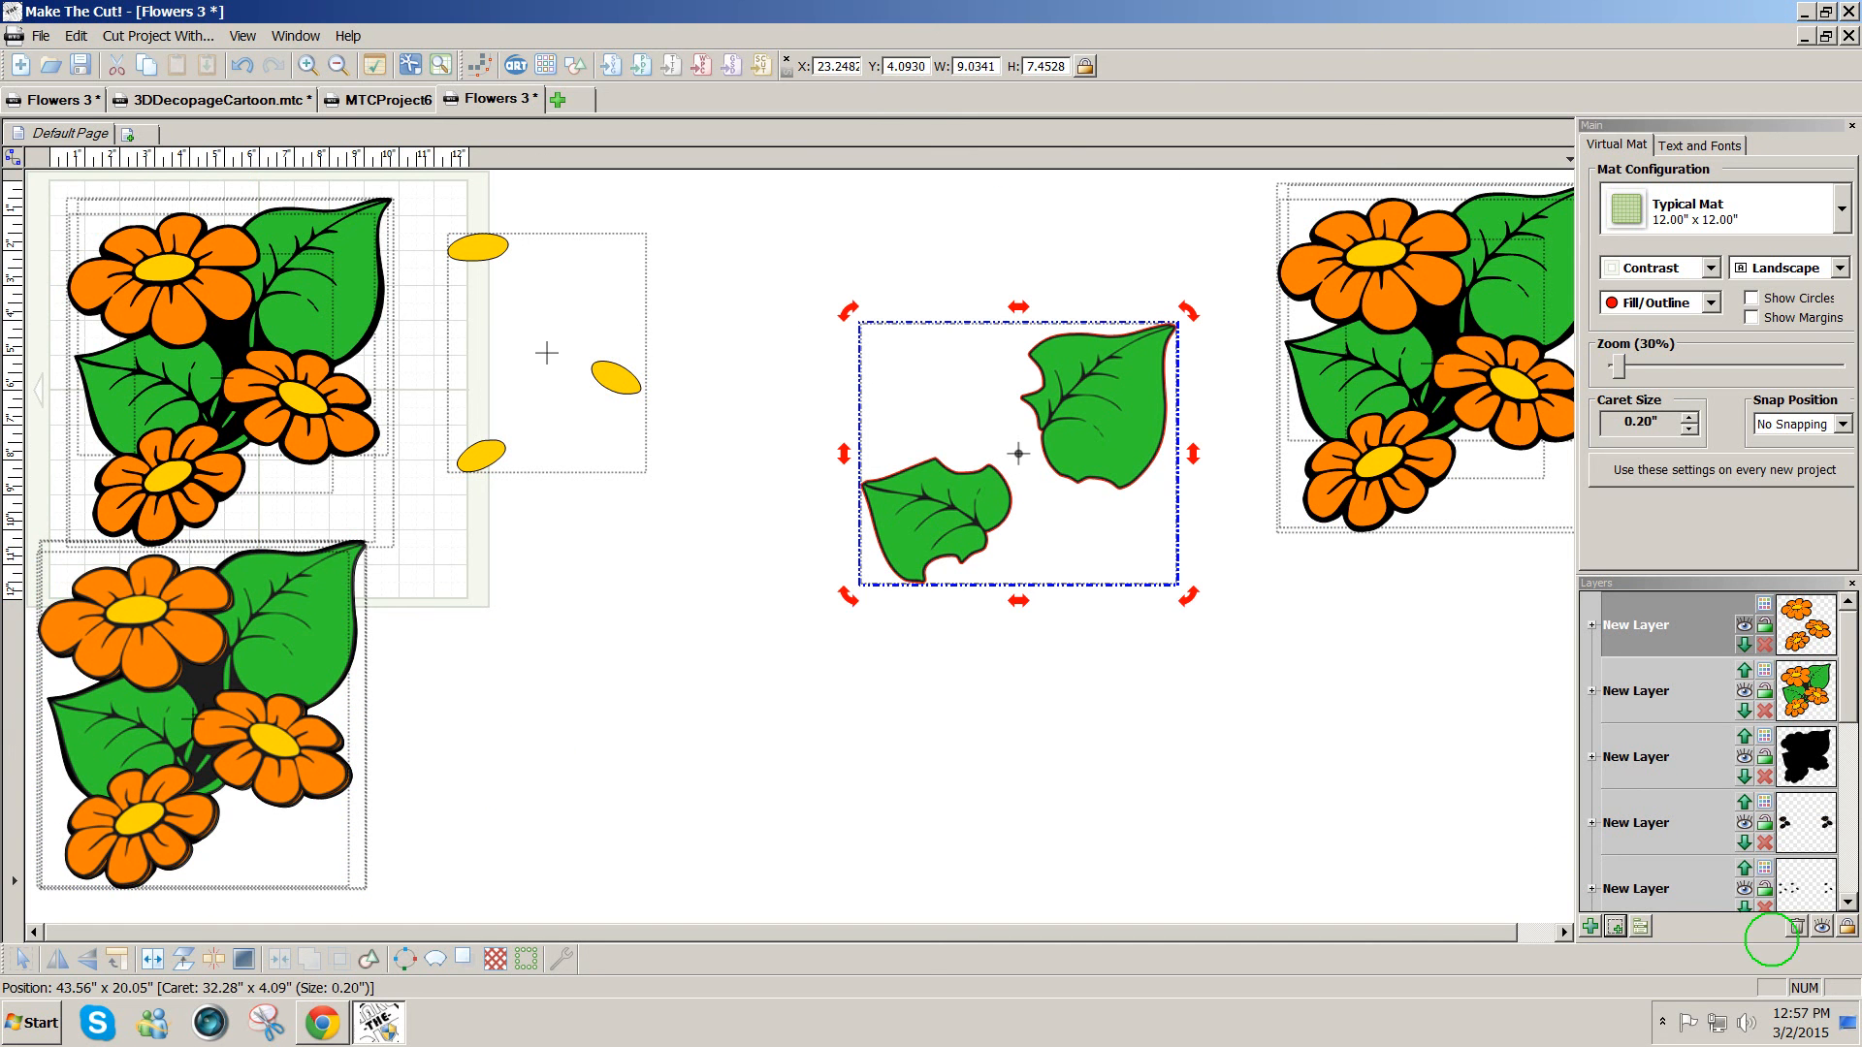
left_click(1614, 926)
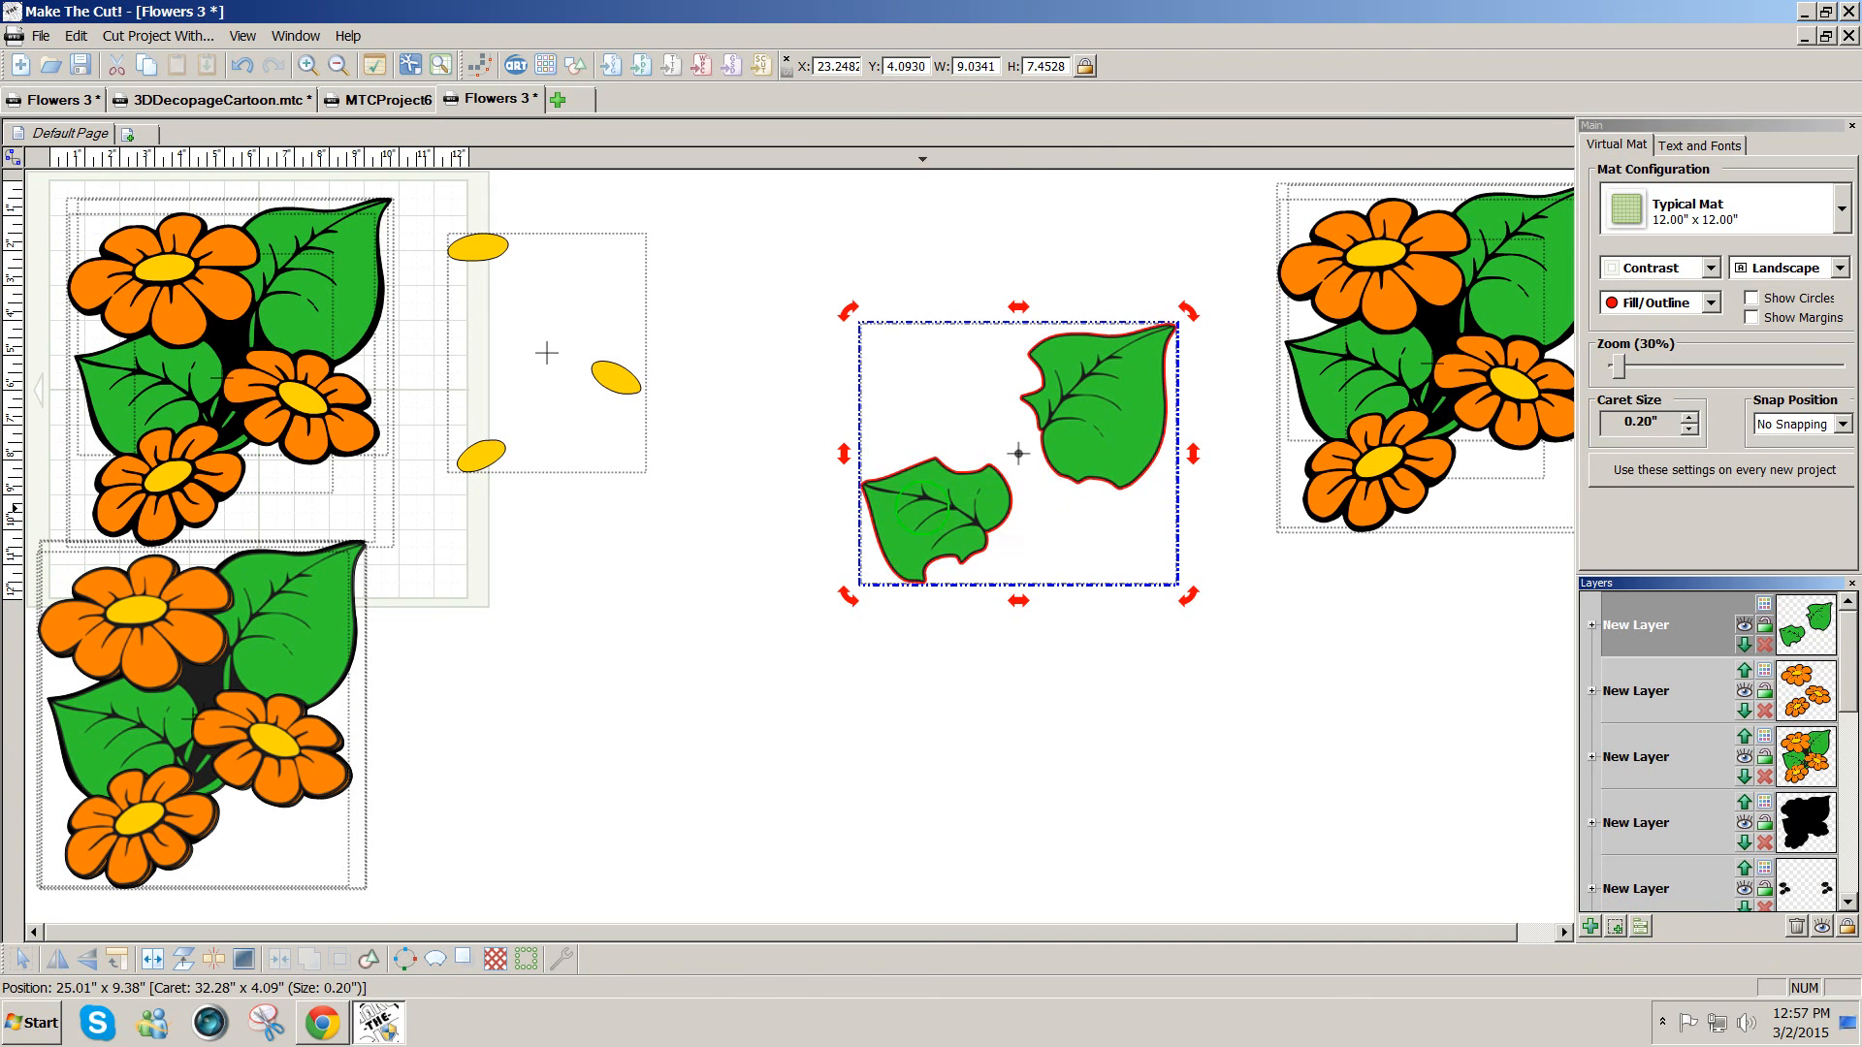
left_click_drag(1060, 473, 110, 723)
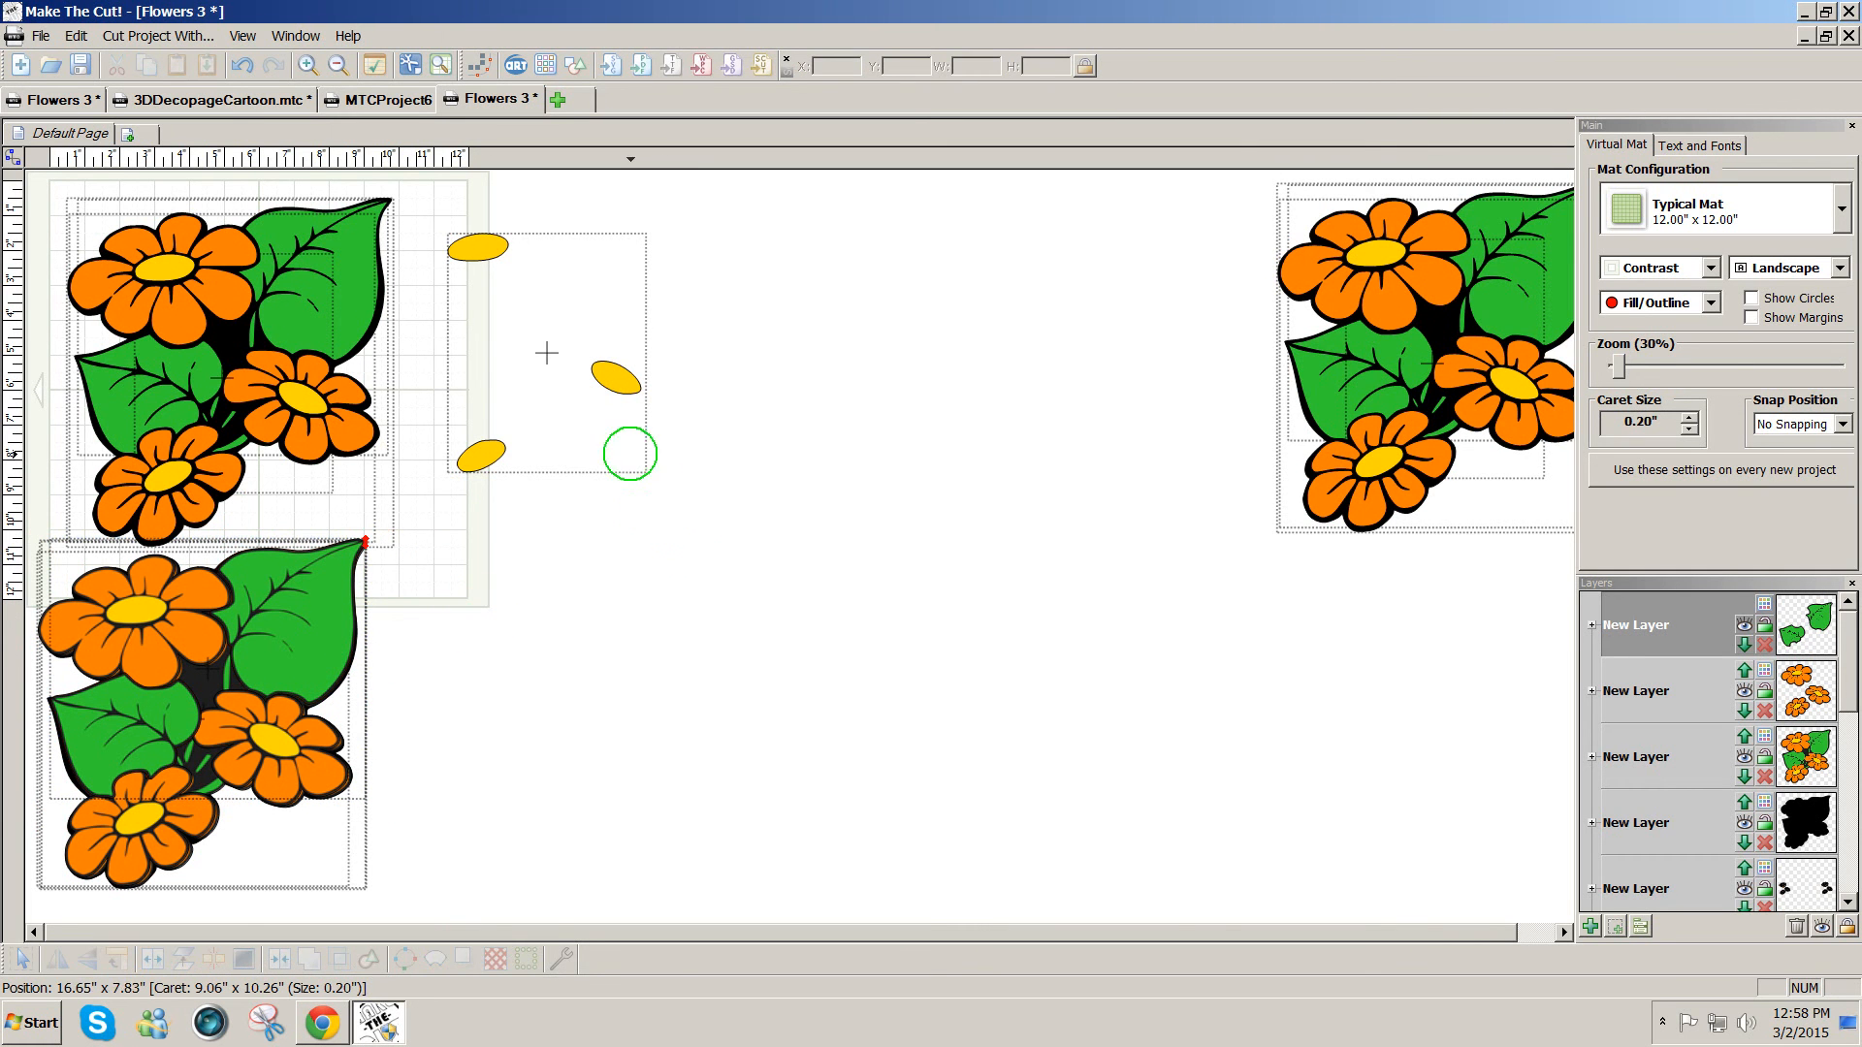
- Put the yellow flower centres on a new layer and stack them on the flowers at about X 1.61, Y 11.96
left_click(609, 380)
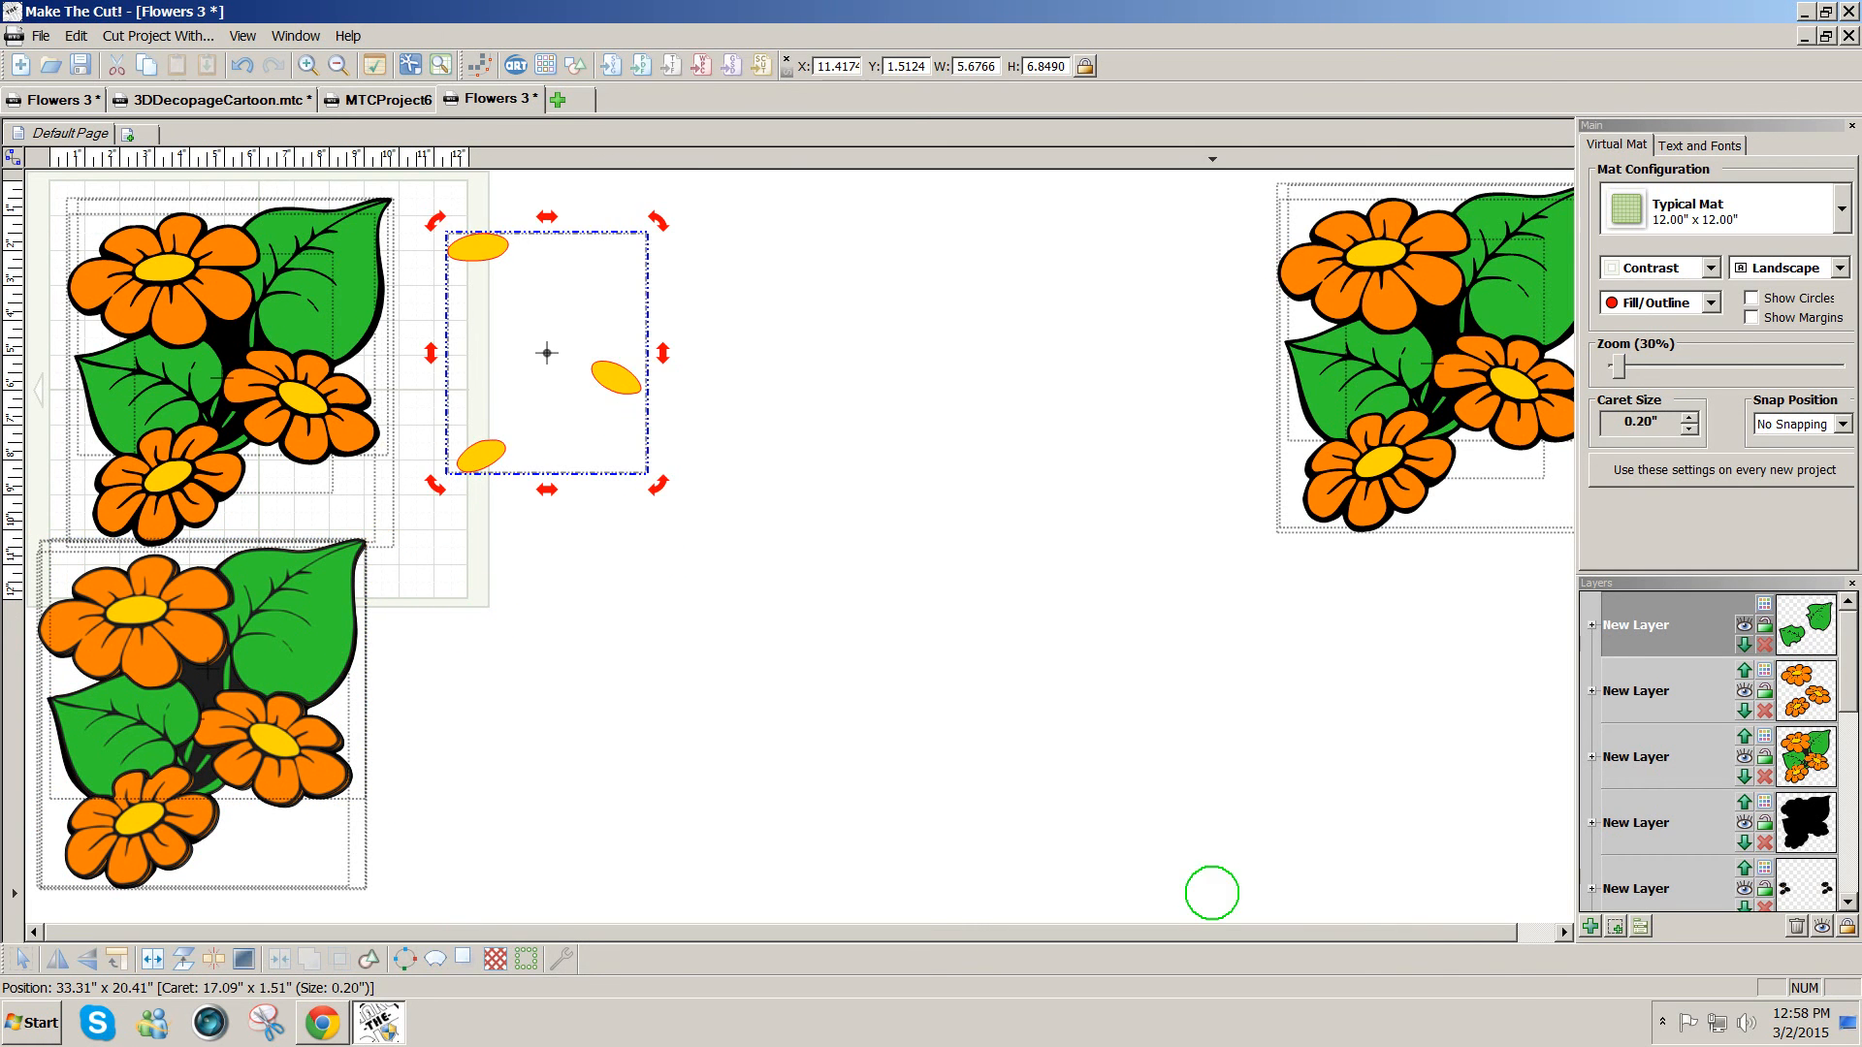
left_click(1615, 926)
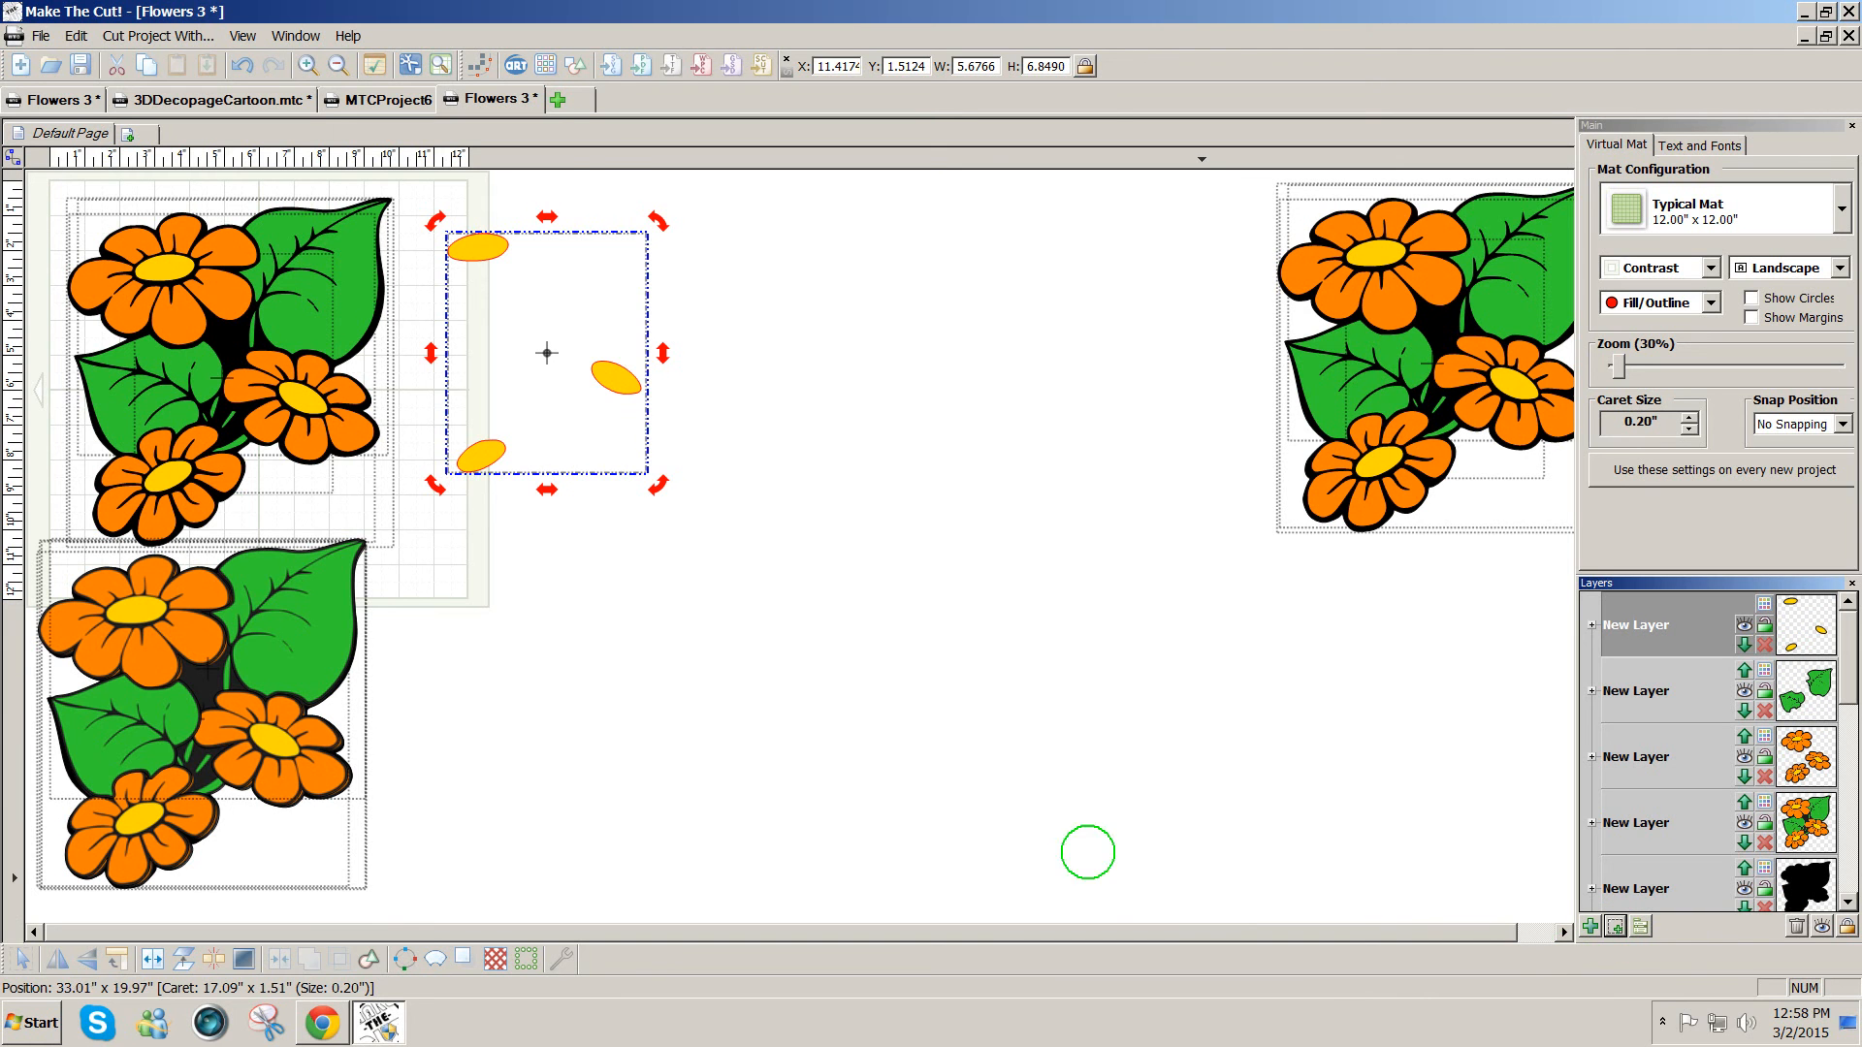
left_click_drag(611, 381, 259, 748)
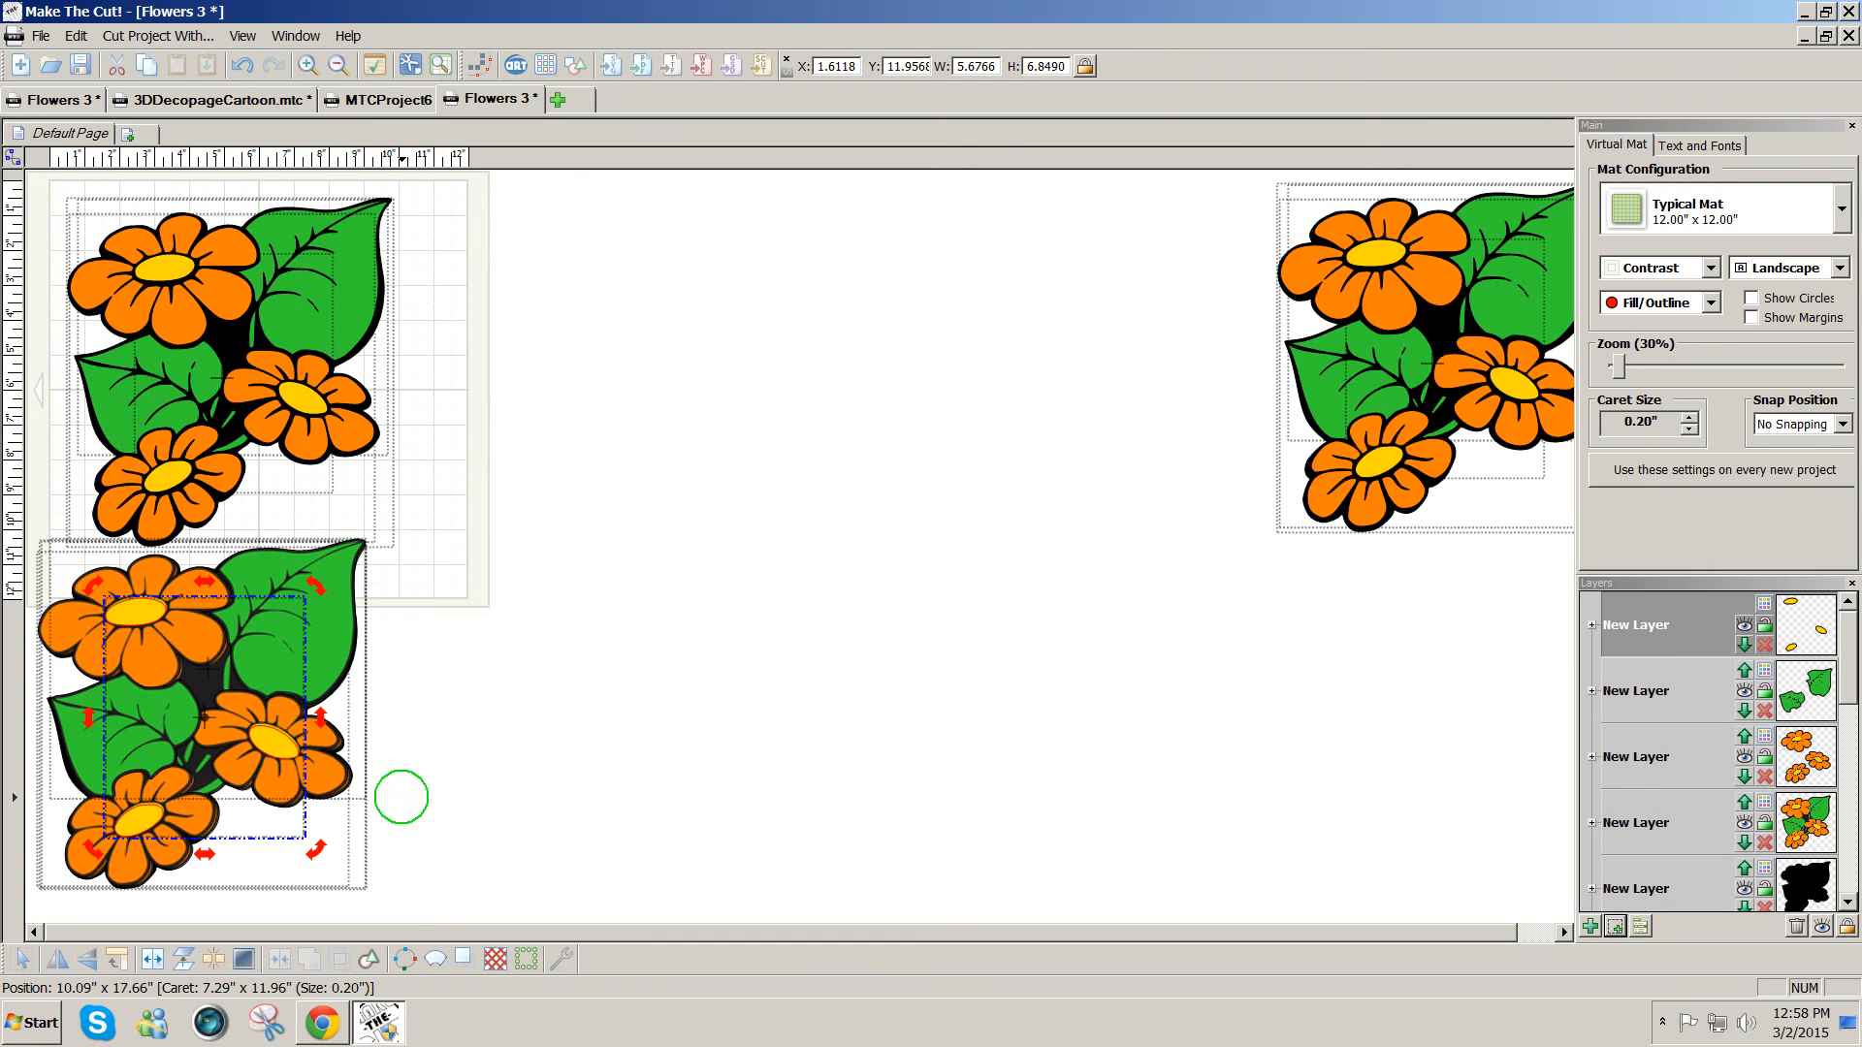
left_click(425, 806)
- Check the assembled stack's cut lines in Outline display mode, and return the mat display to Fill/Outline
left_click_drag(427, 909, 14, 519)
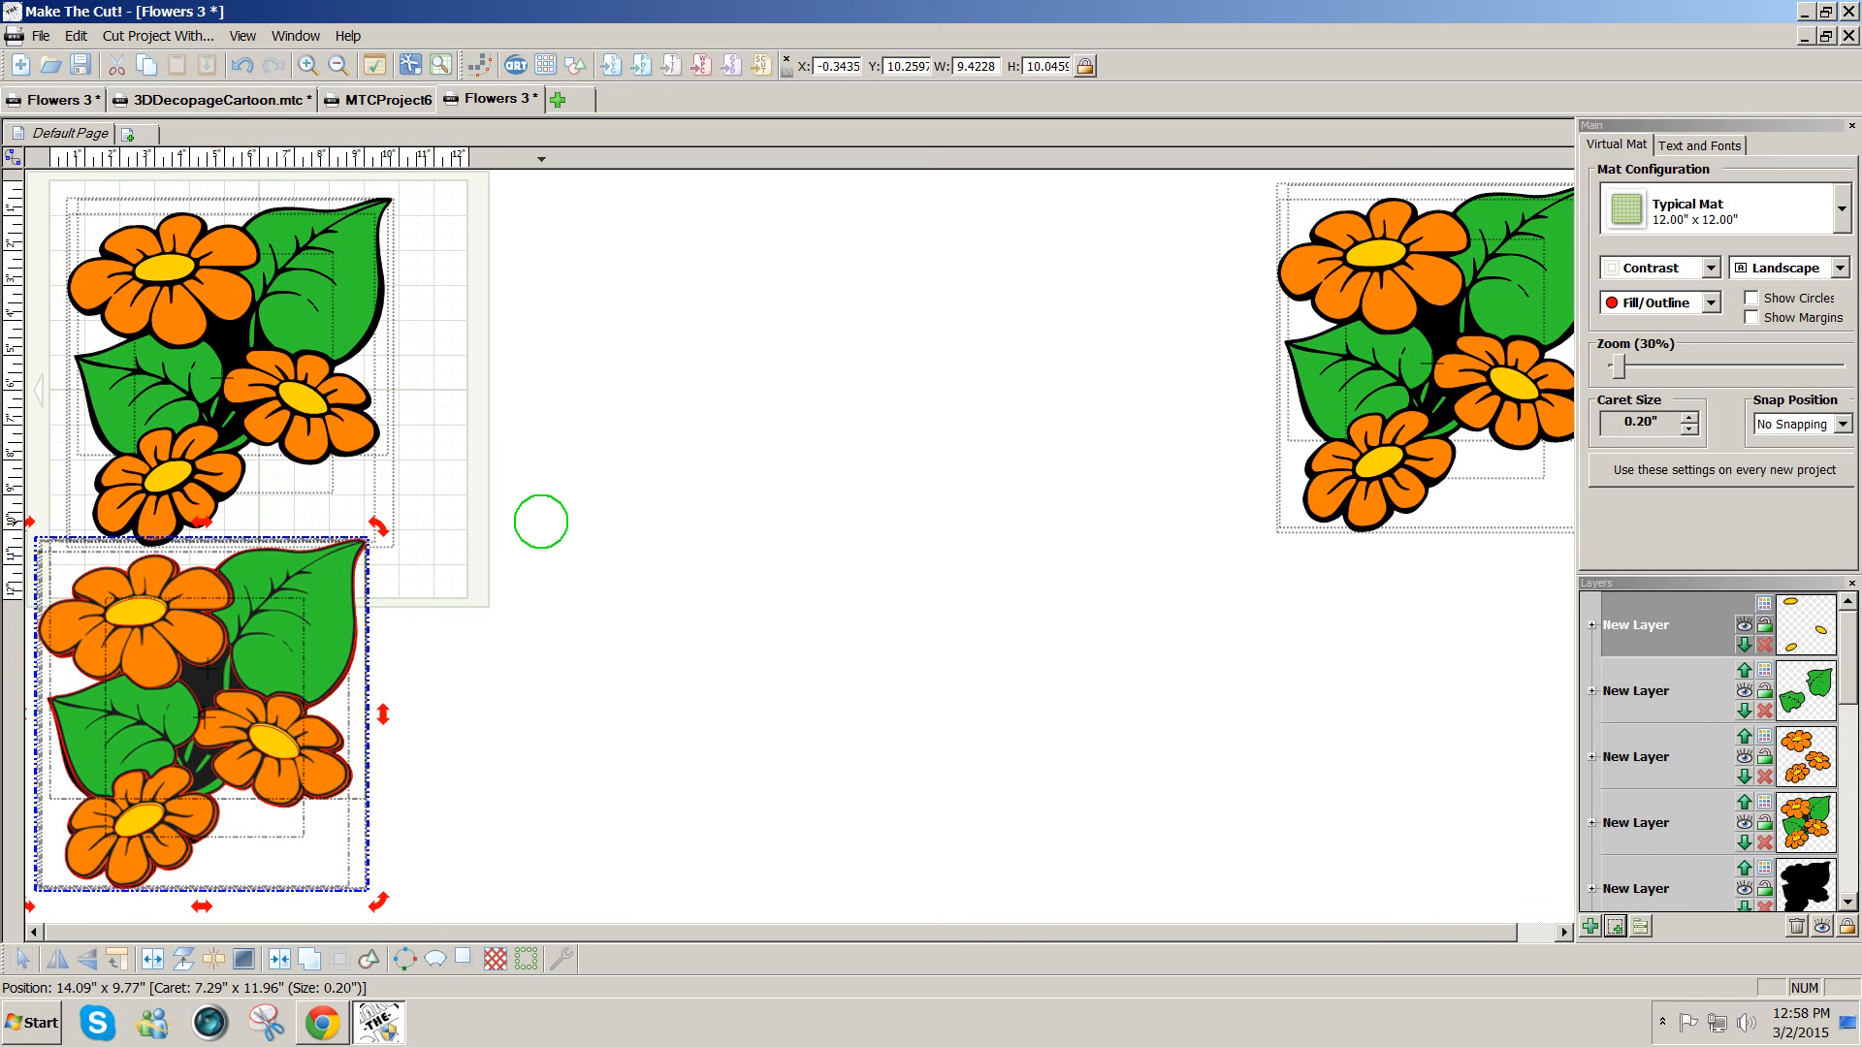
left_click(428, 187)
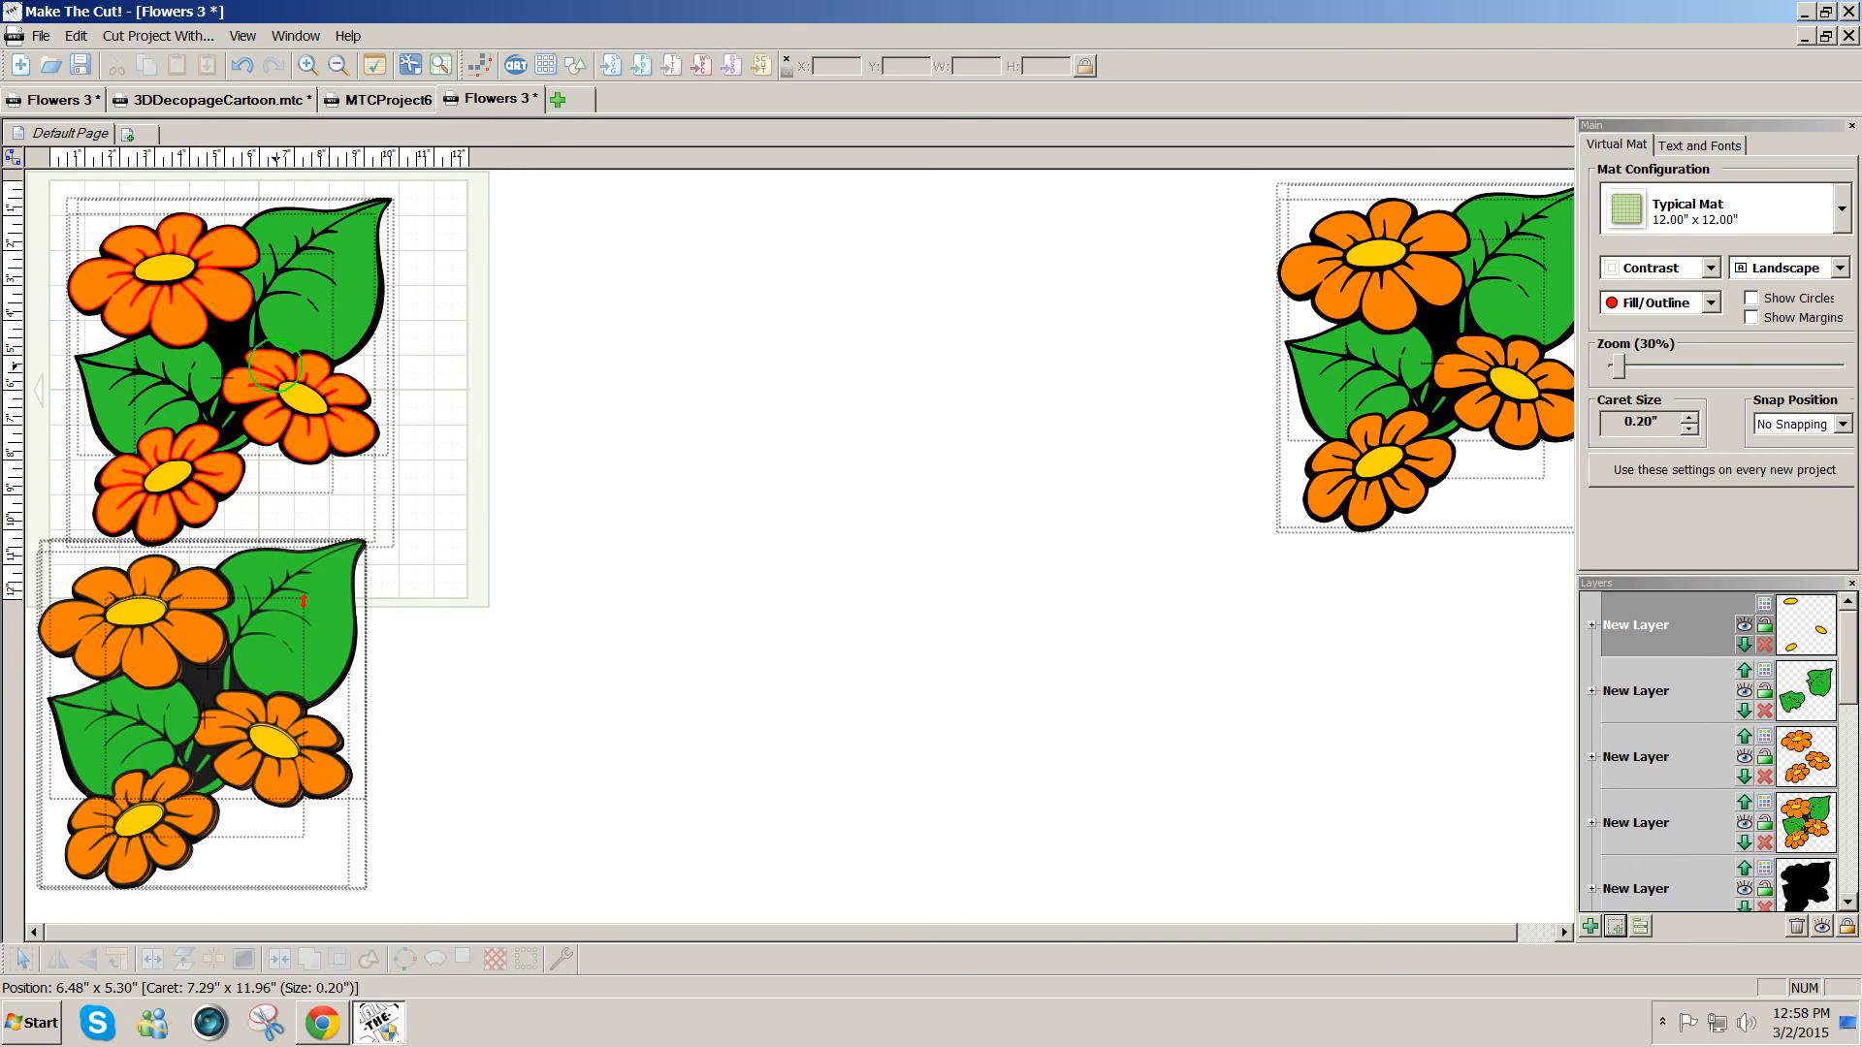
left_click(1710, 302)
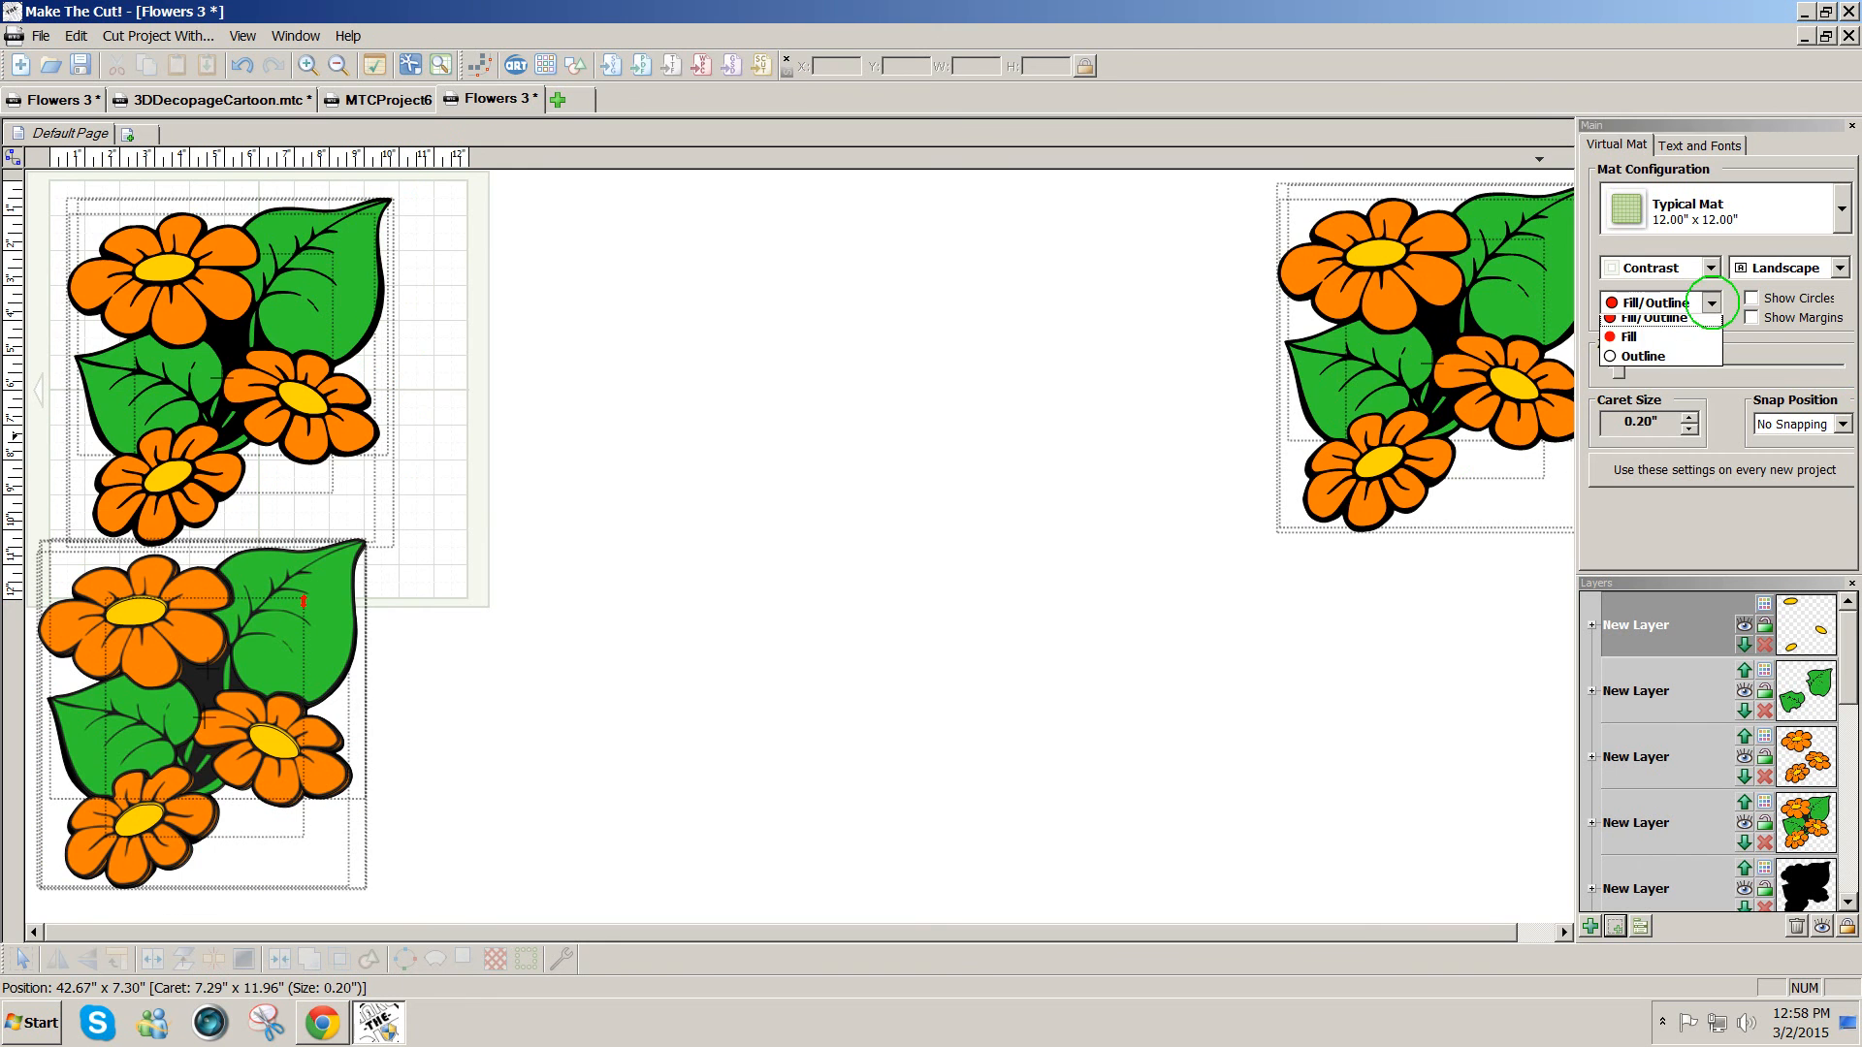
left_click(1683, 361)
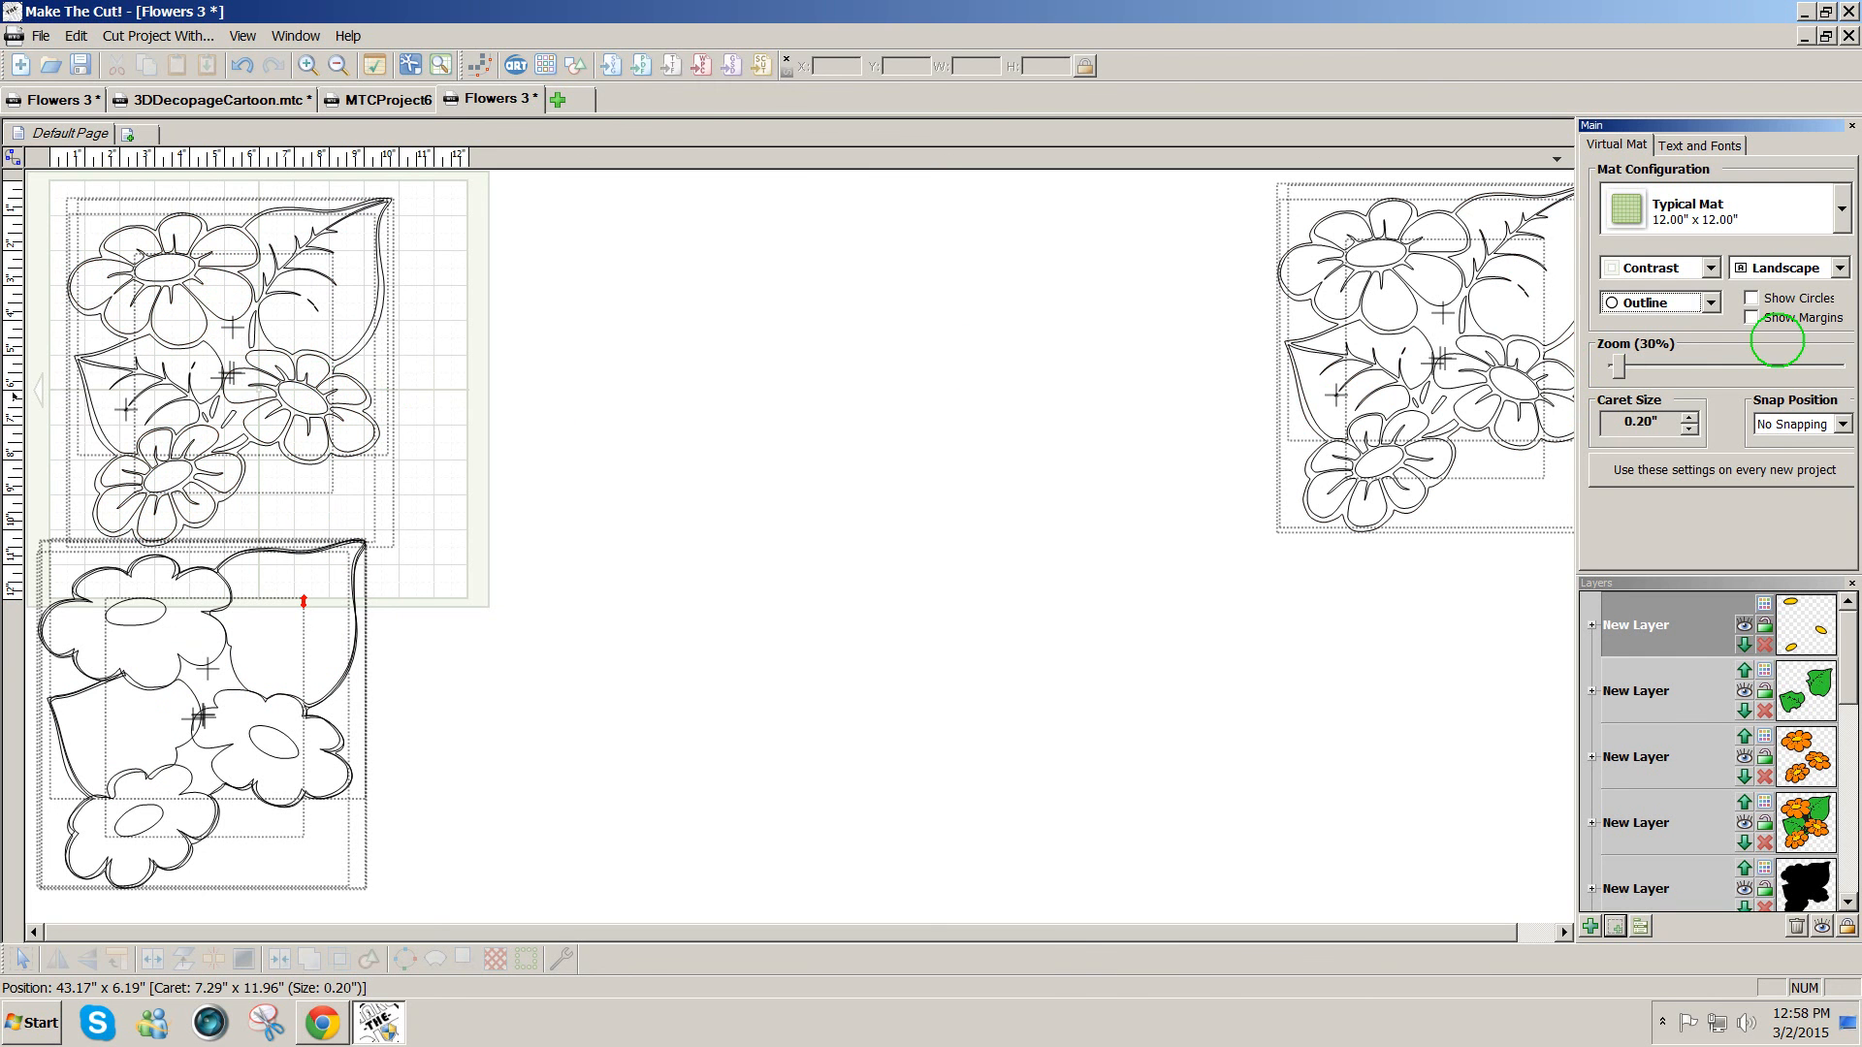
left_click(1710, 303)
left_click(1673, 325)
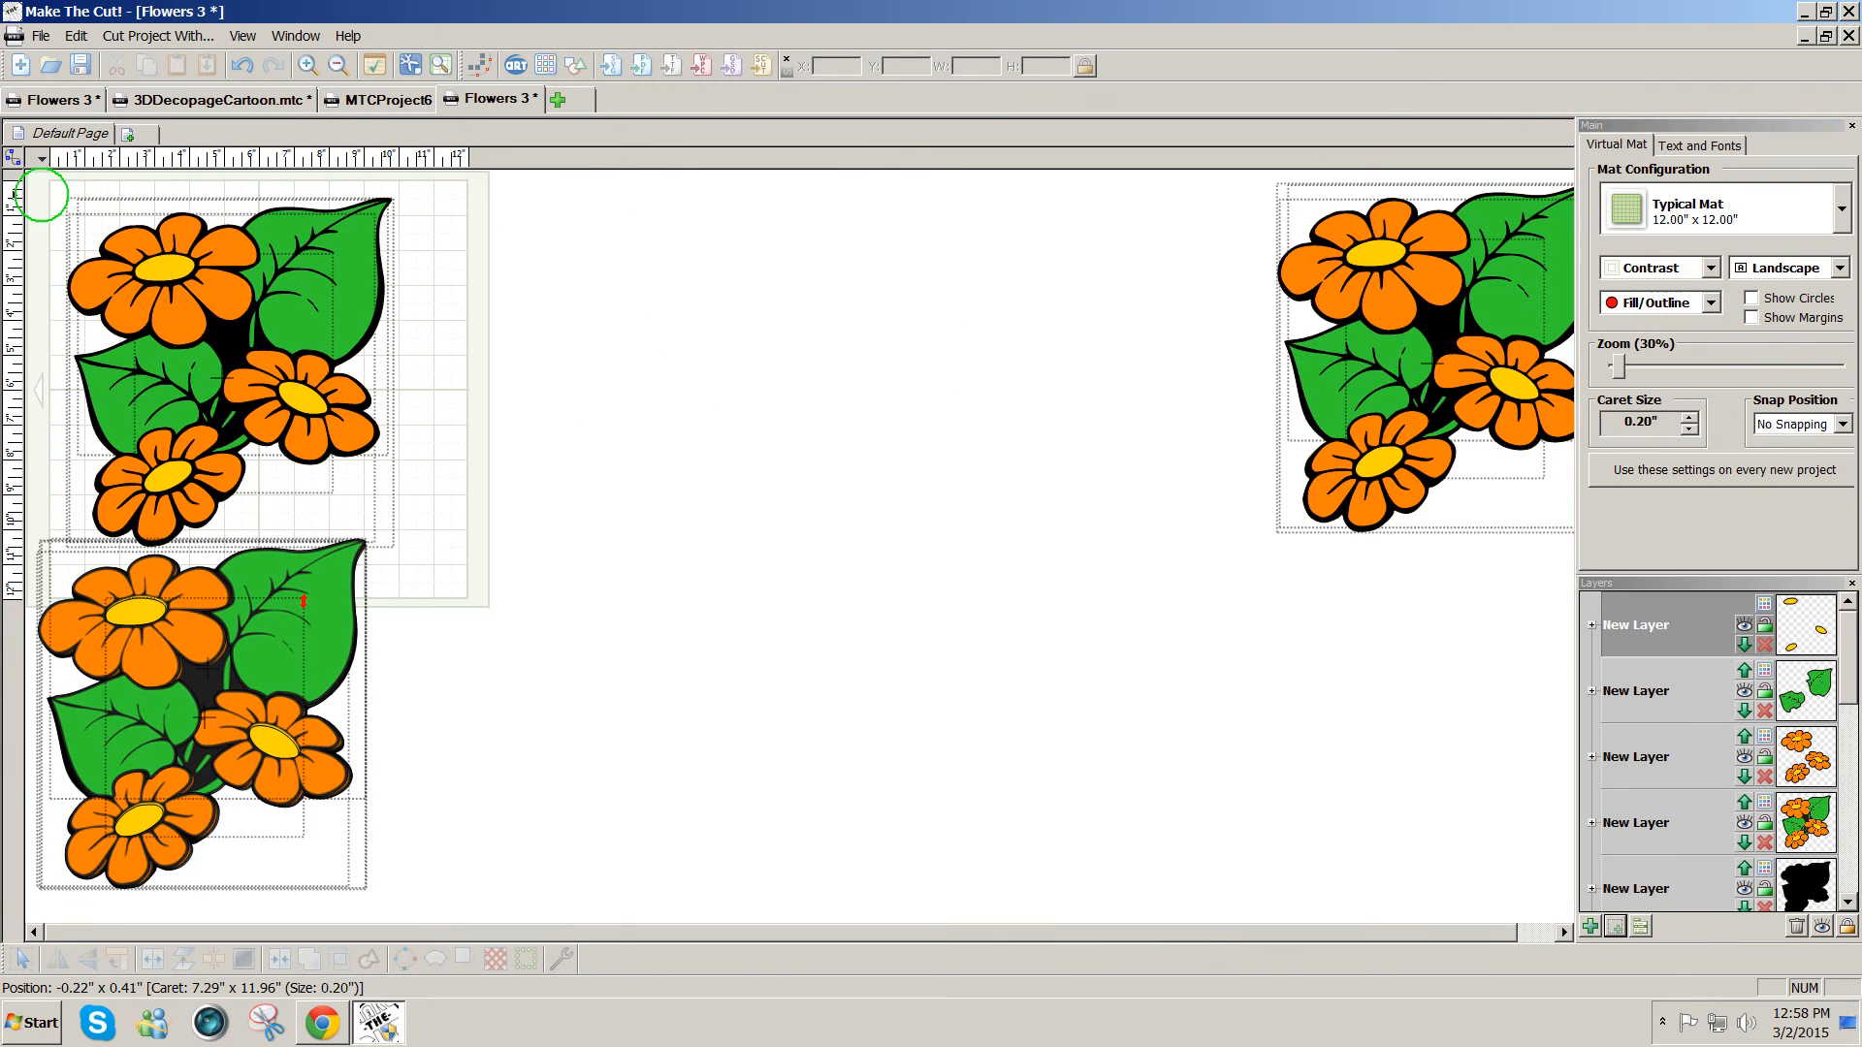
- Move the original design off the mat to about X 33.47, Y 10.28, and reposition the assembled stack
left_click_drag(58, 191, 511, 544)
left_click_drag(177, 370, 1328, 708)
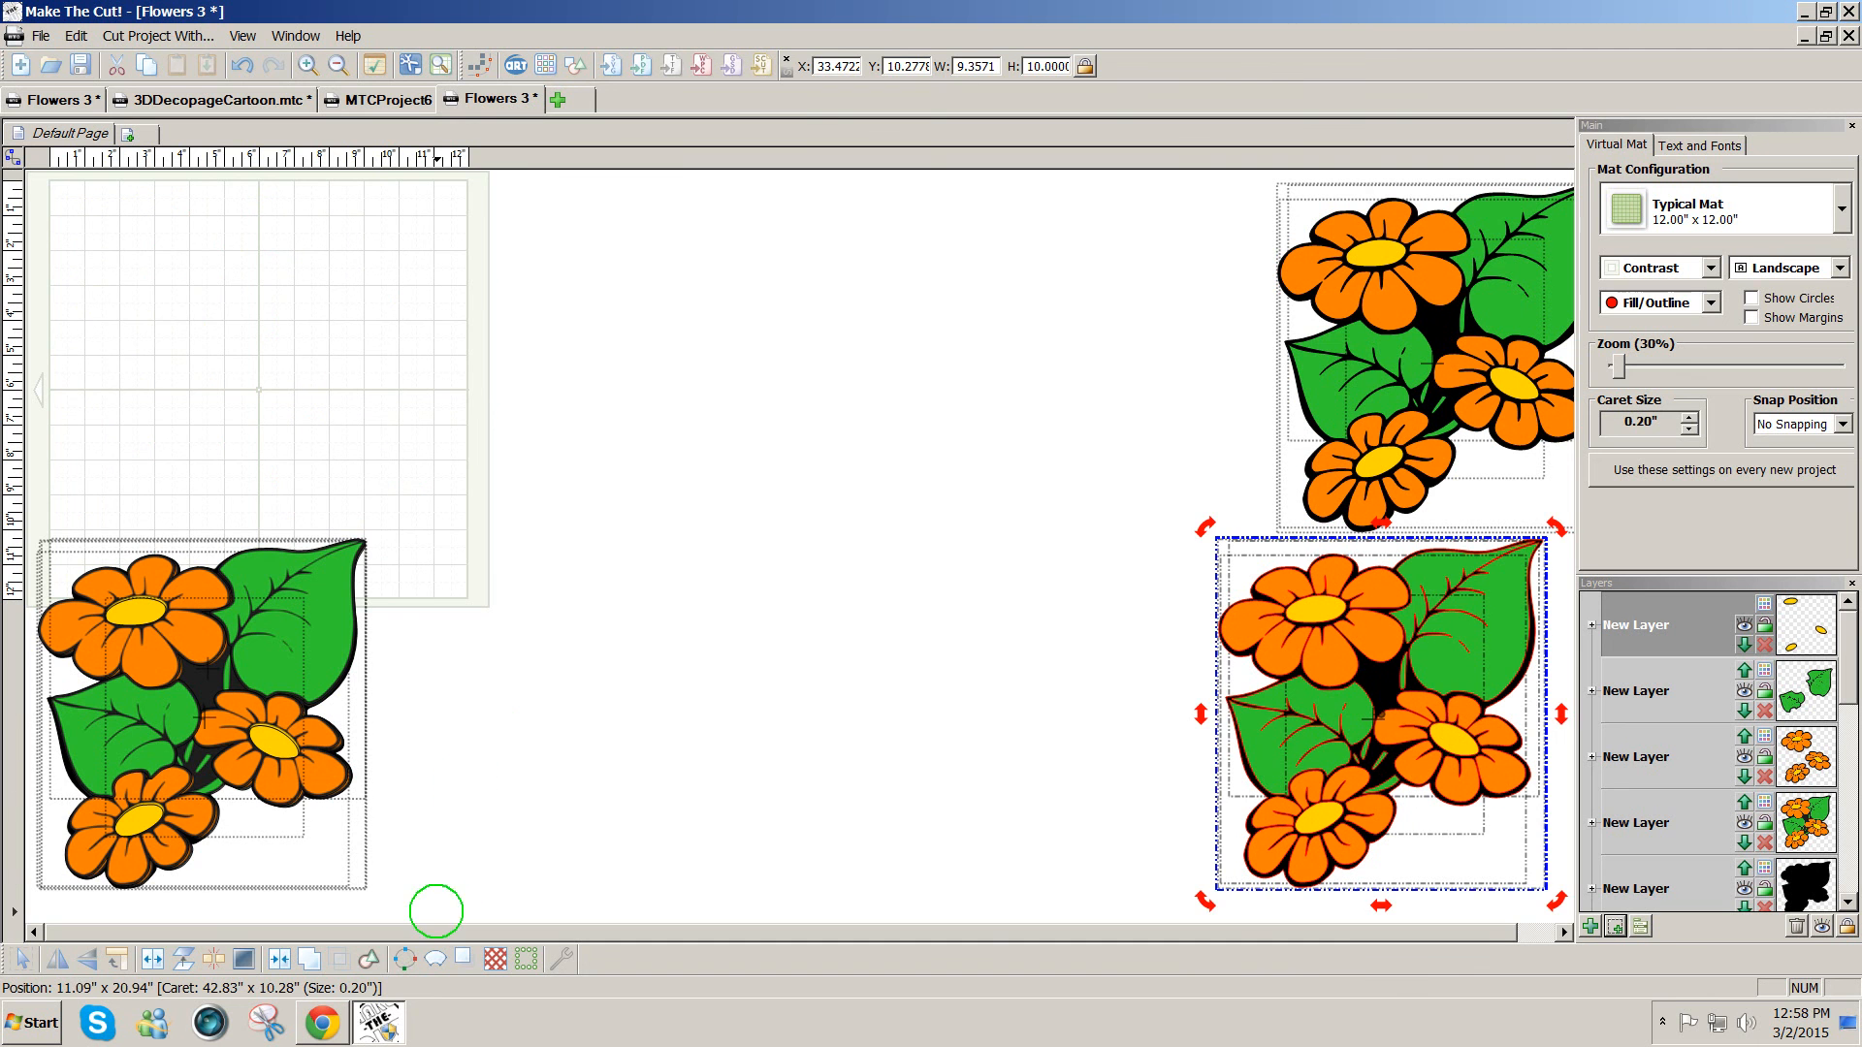
left_click_drag(427, 909, 28, 500)
left_click_drag(129, 582, 113, 320)
left_click(598, 707)
- Separate the flowers, yellow centres and leaves from the stack and spread them across the mat, with the leaves at about X 11.25, Y 3.87
left_click_drag(366, 423, 811, 494)
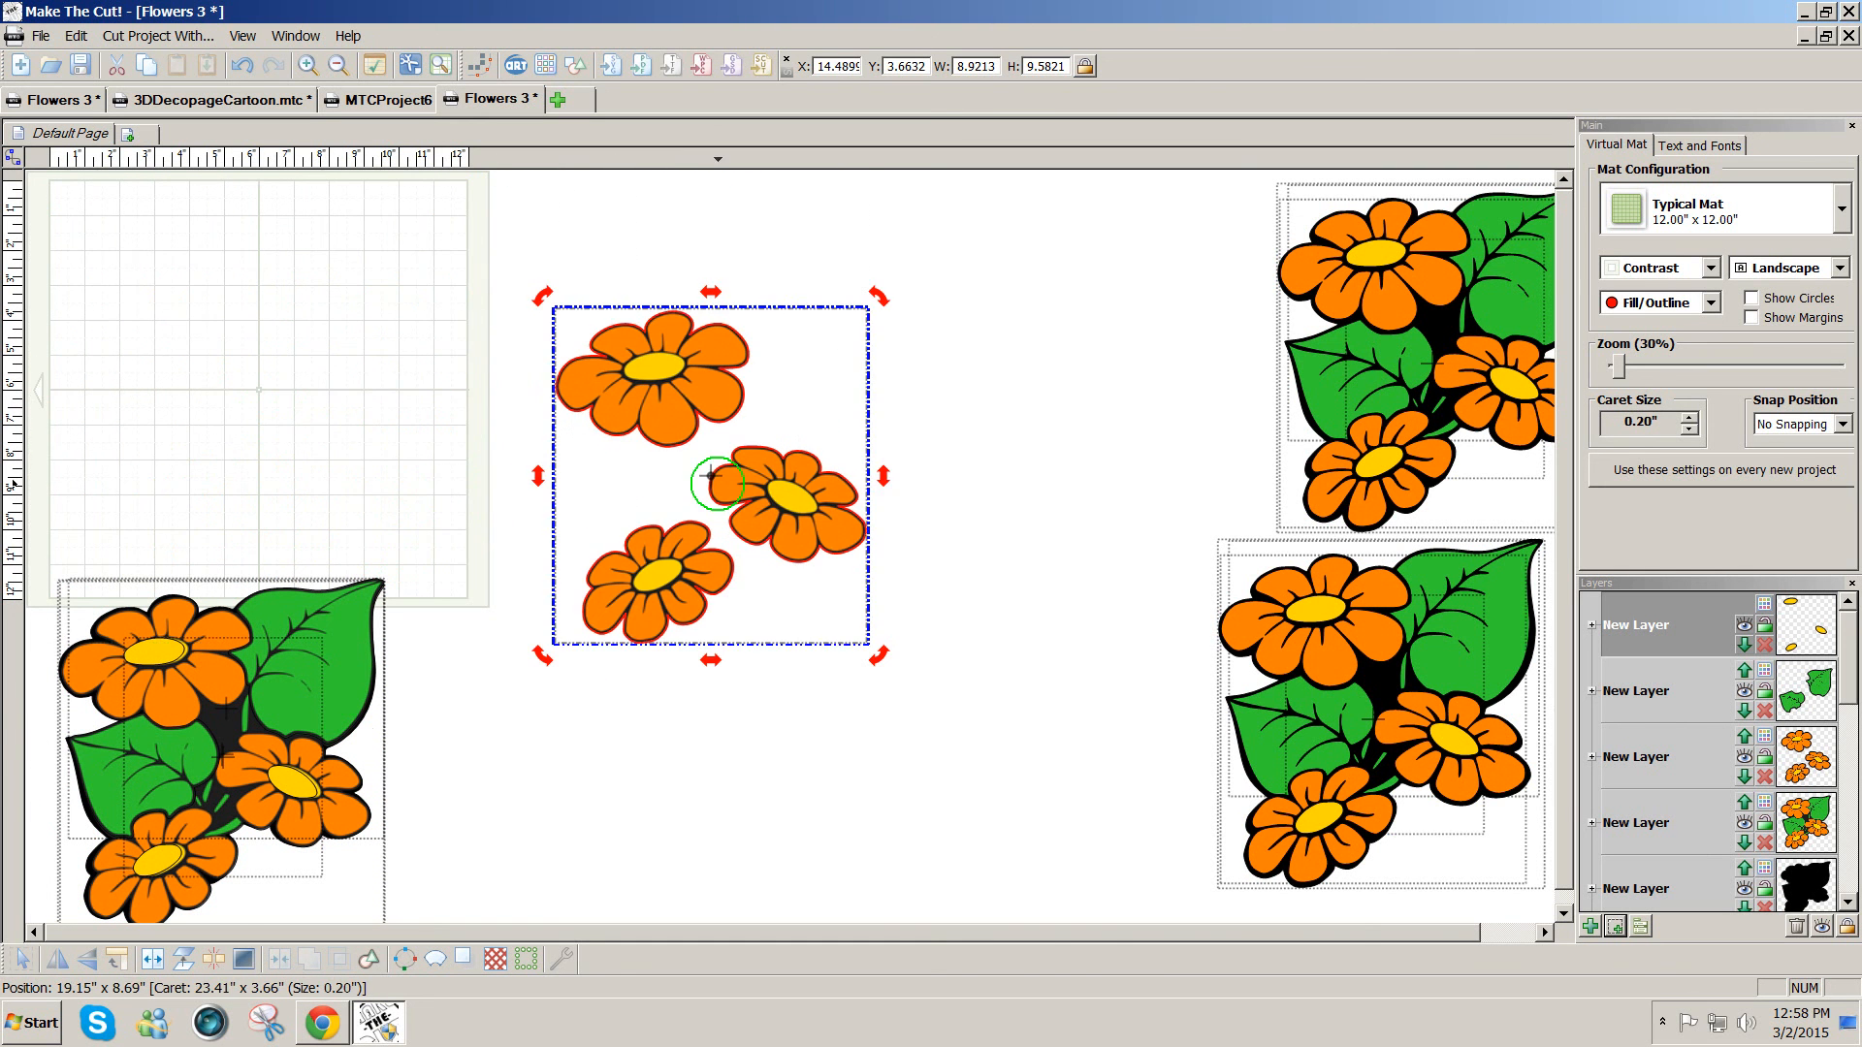
left_click_drag(160, 651, 89, 146)
left_click_drag(709, 475, 430, 338)
left_click_drag(391, 456, 387, 471)
left_click_drag(281, 670, 650, 408)
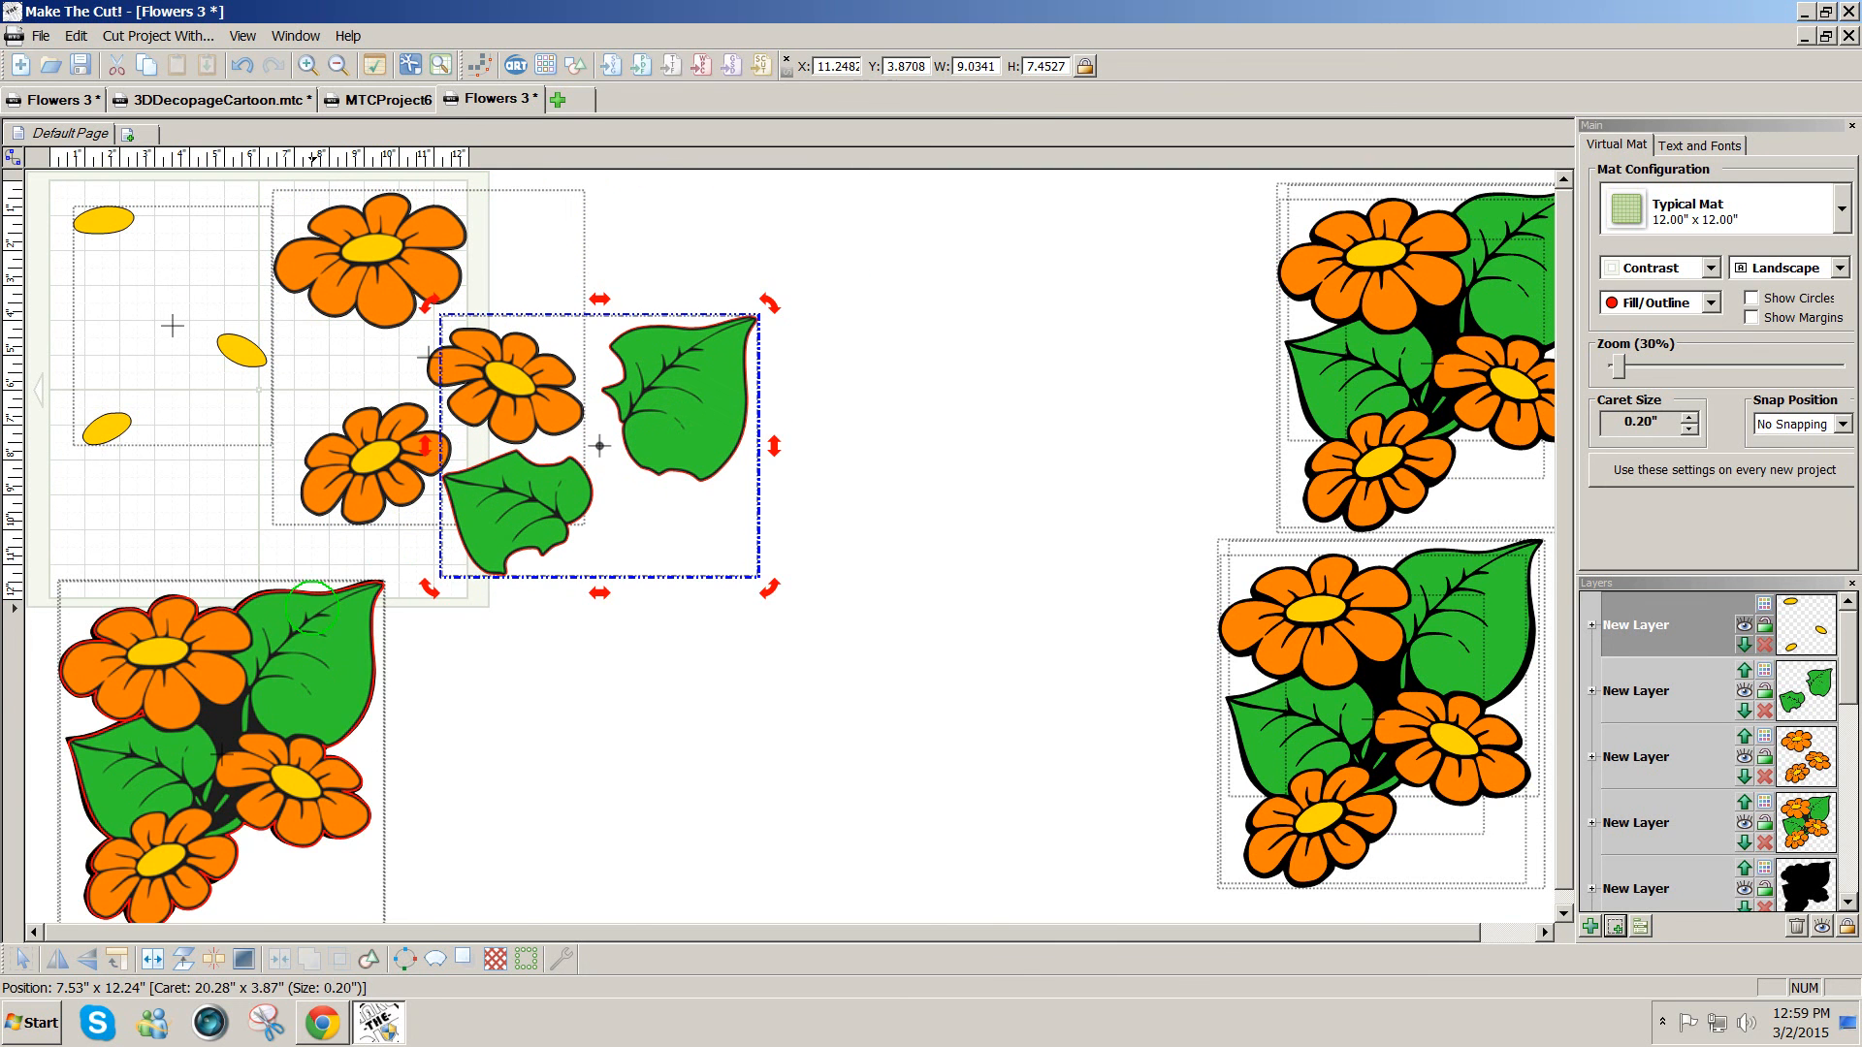
- Separate the full flower-and-leaf piece from its black backing, place the backing at about X 0.03, Y 10.39, and space out the leaves and flowers
left_click_drag(219, 750, 611, 737)
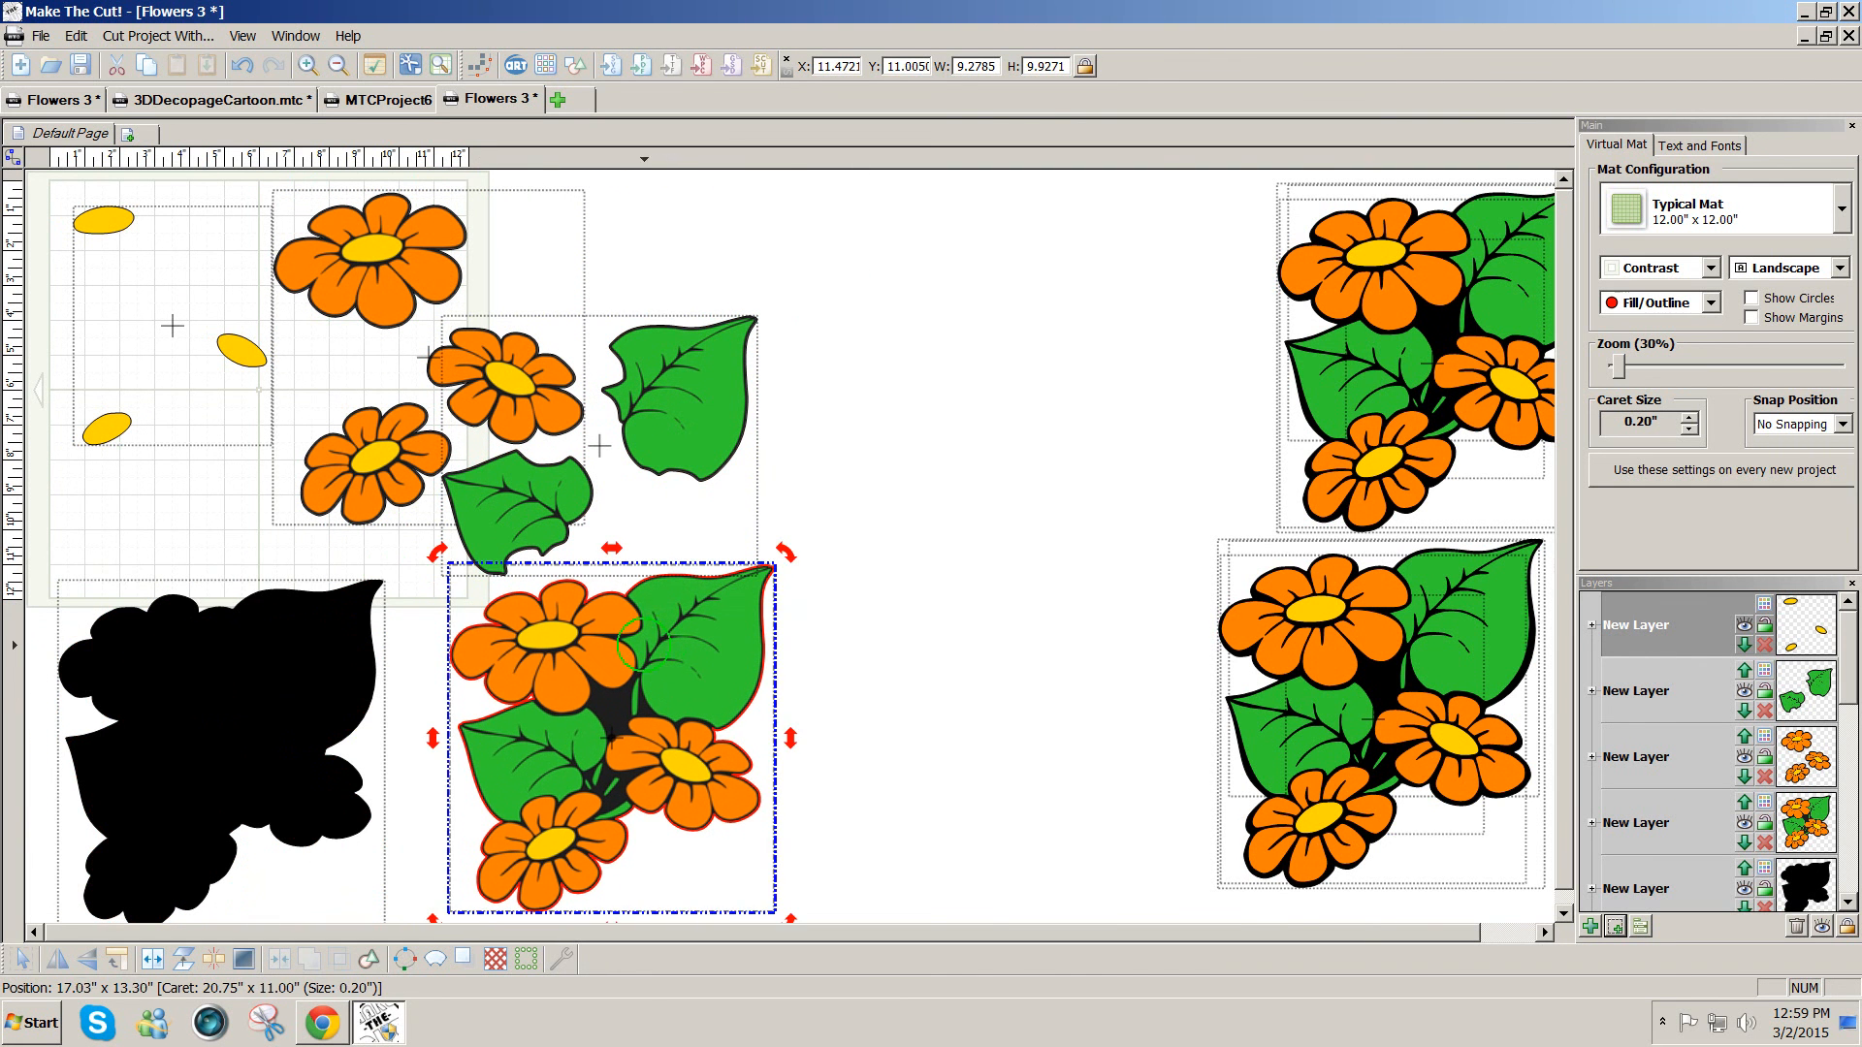
left_click_drag(291, 652, 281, 618)
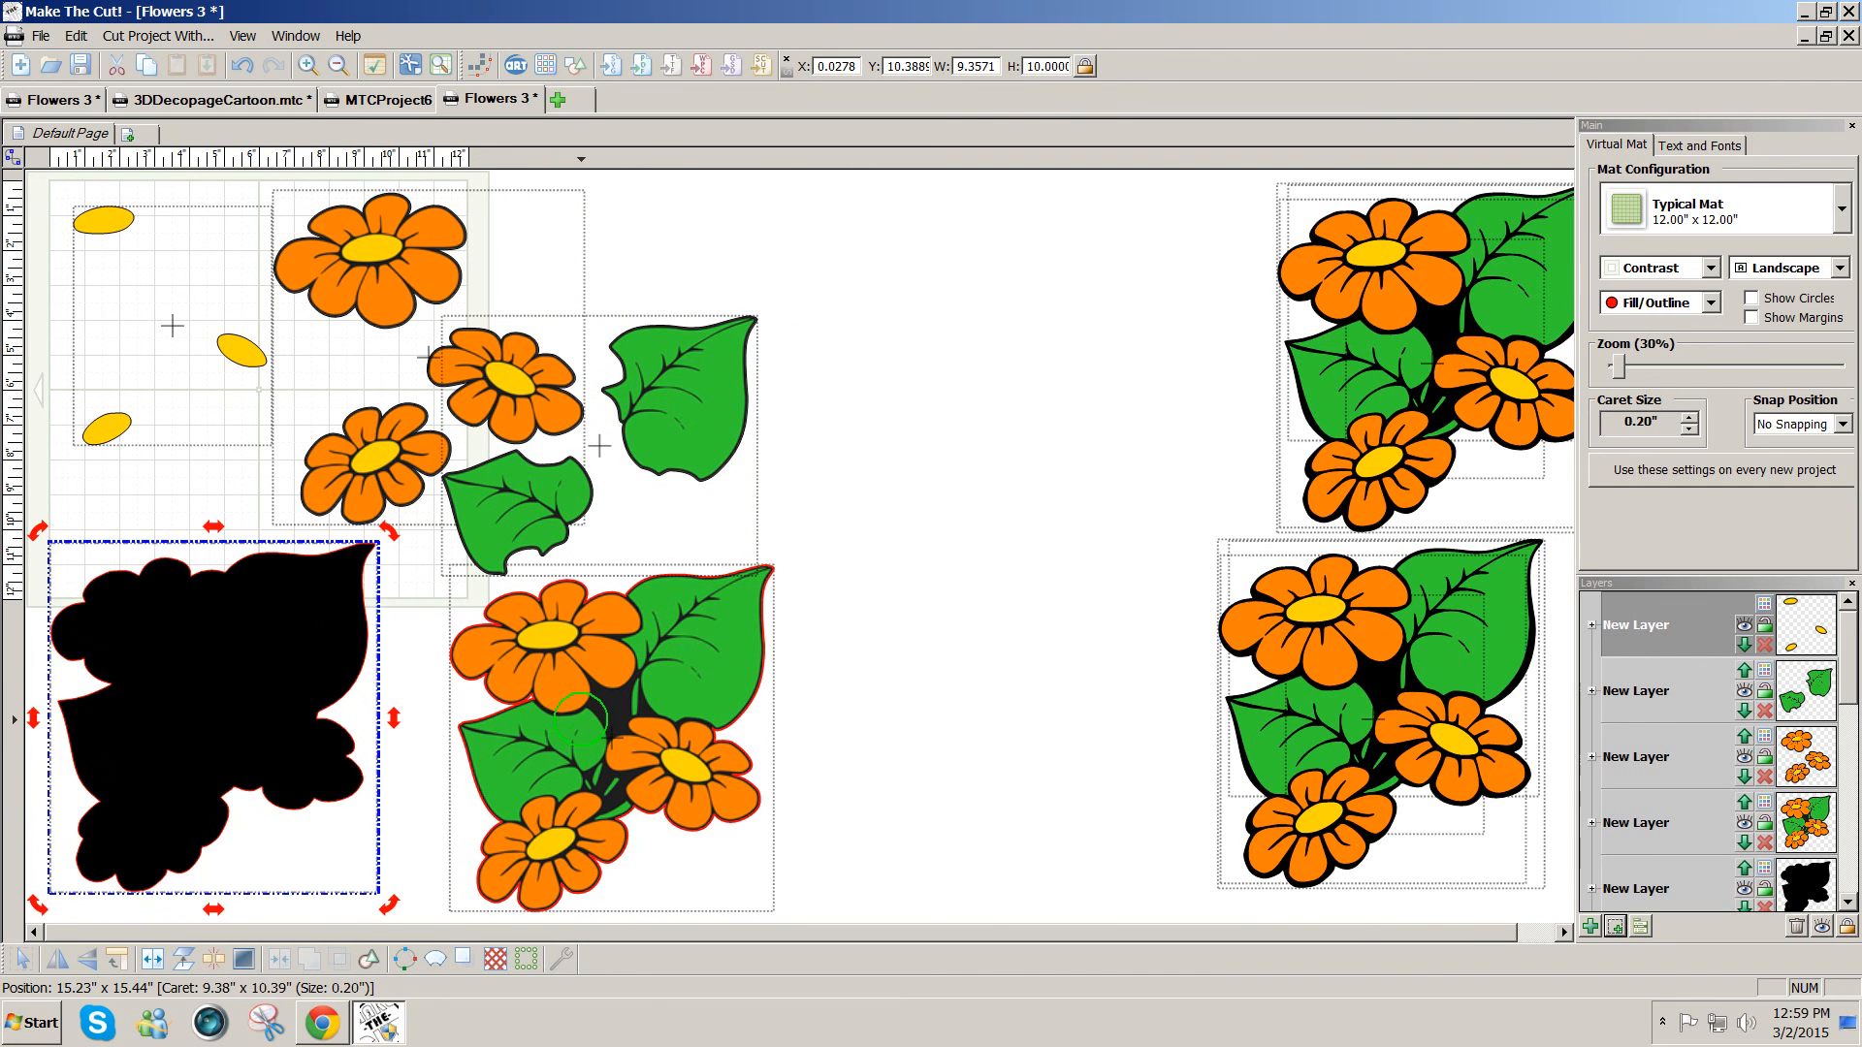
mouse_move(582, 713)
left_mouse_down()
mouse_move(537, 696)
mouse_move(555, 707)
left_mouse_up()
left_click_drag(524, 505, 591, 494)
left_click_drag(428, 355, 416, 359)
left_click(917, 727)
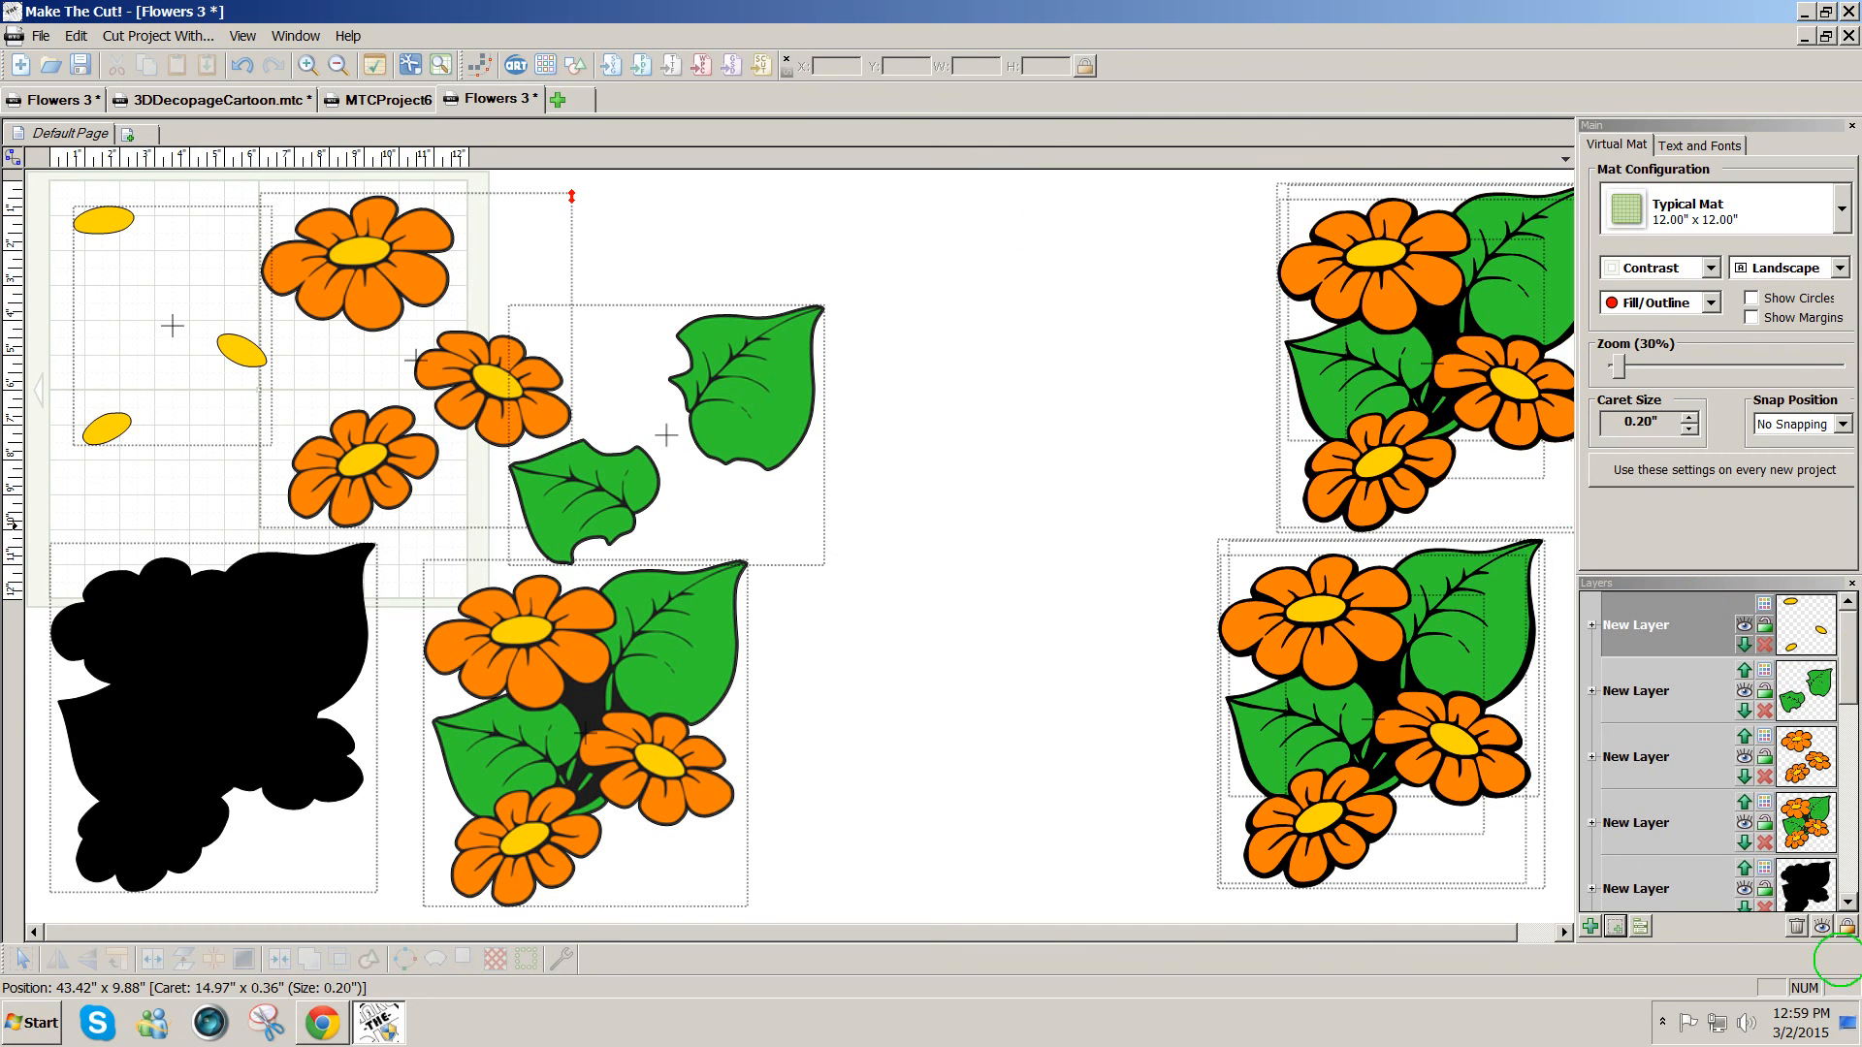
- Delete the empty shadow layers from the project
left_click_drag(1848, 690, 1835, 877)
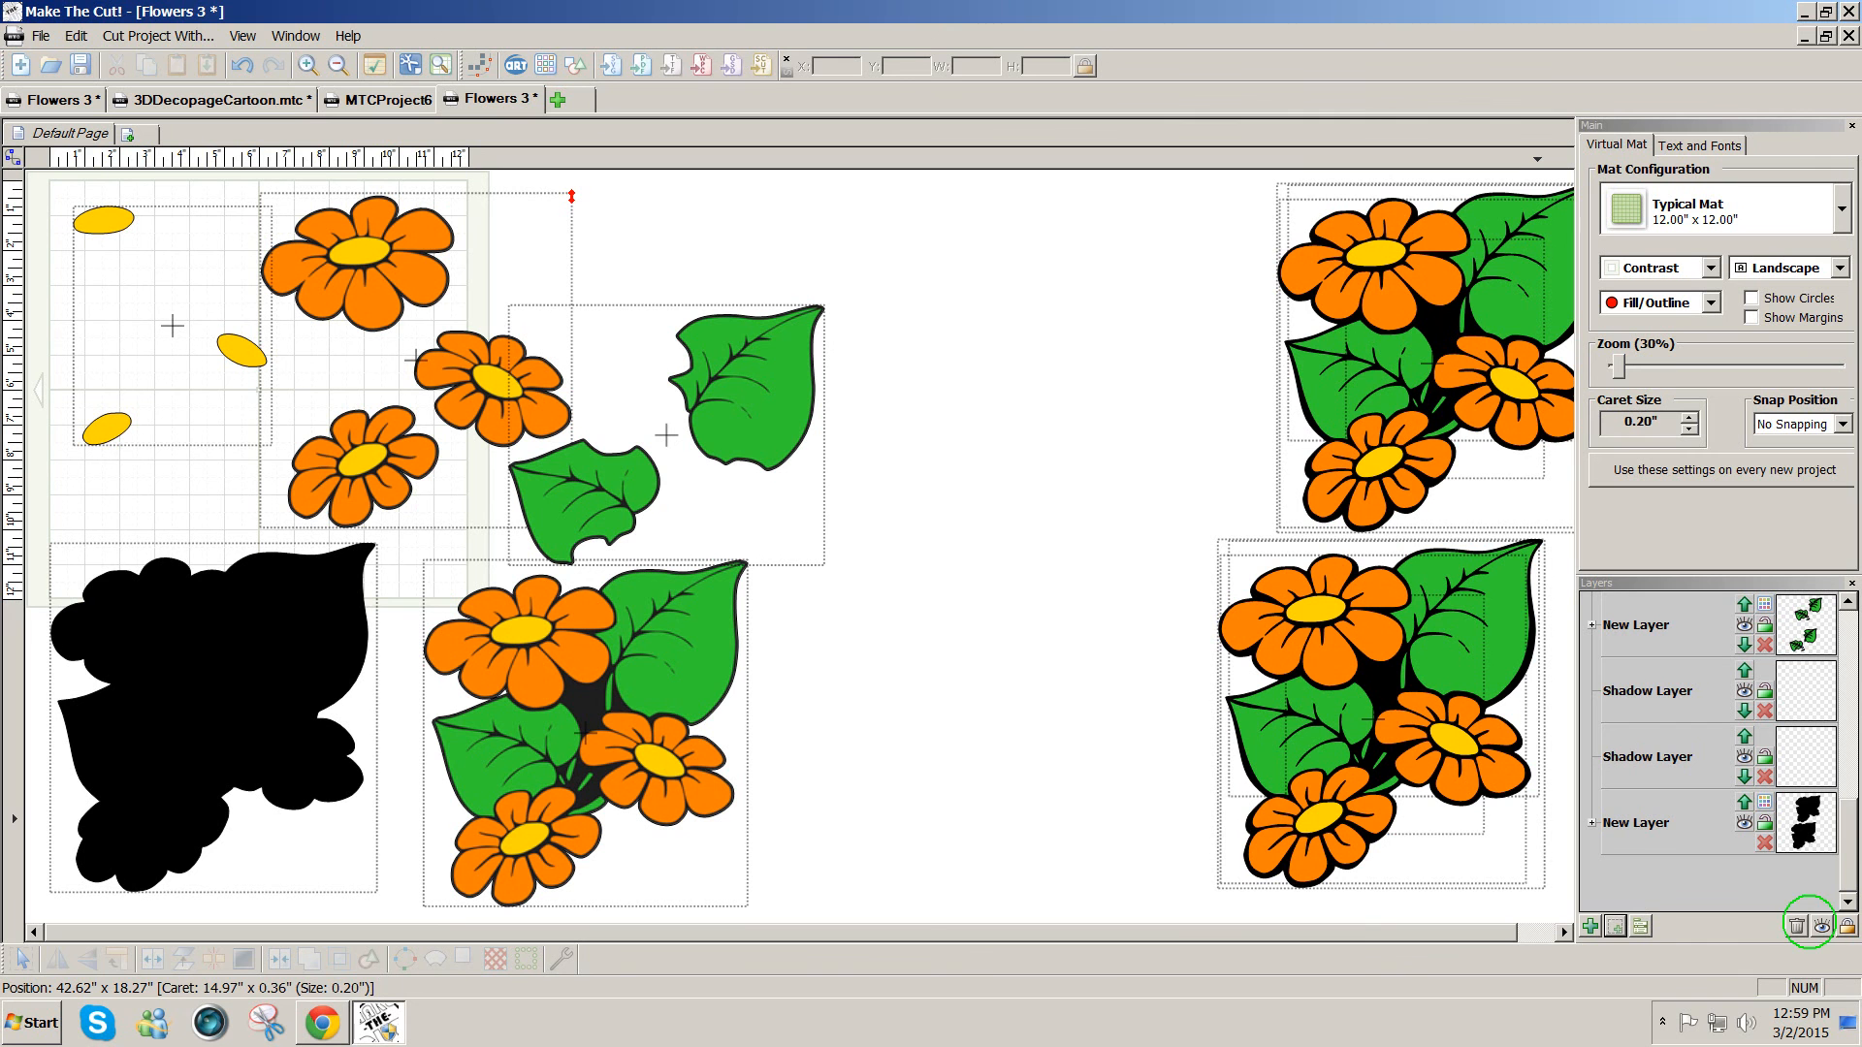
left_click(1796, 926)
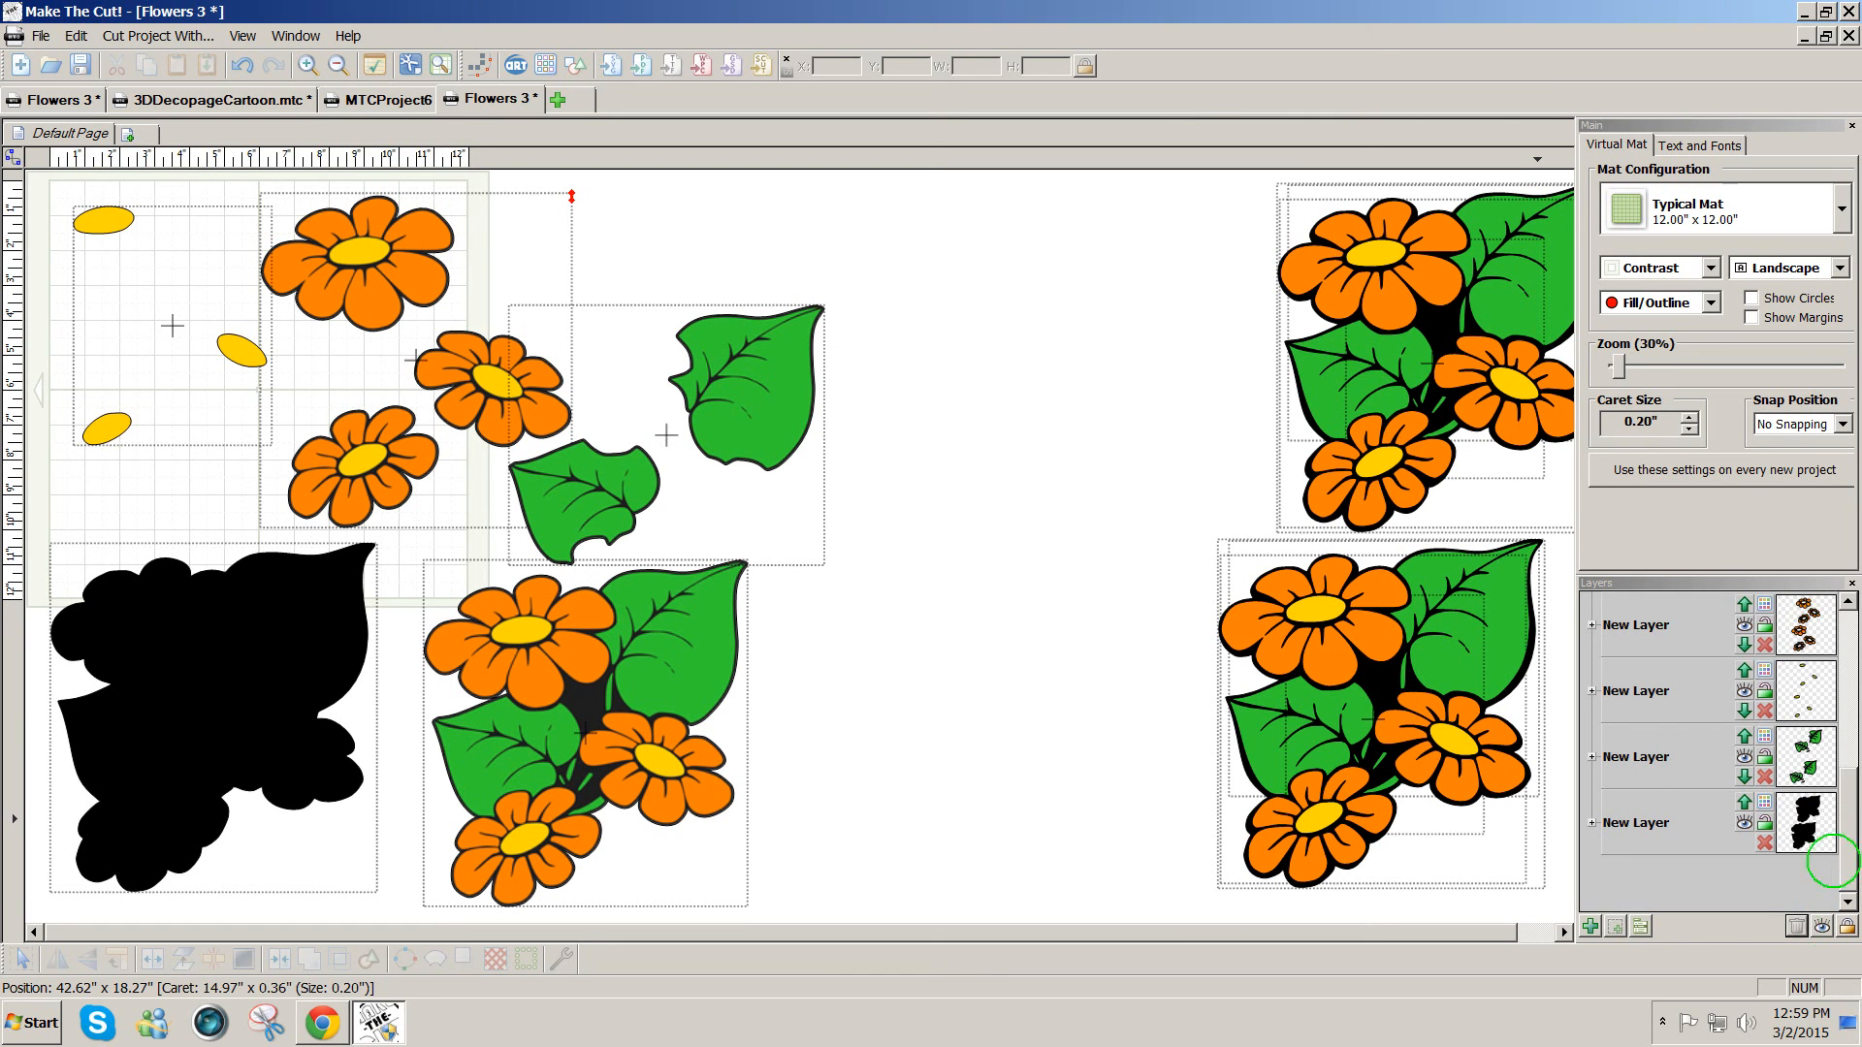
left_click_drag(1839, 849, 1848, 762)
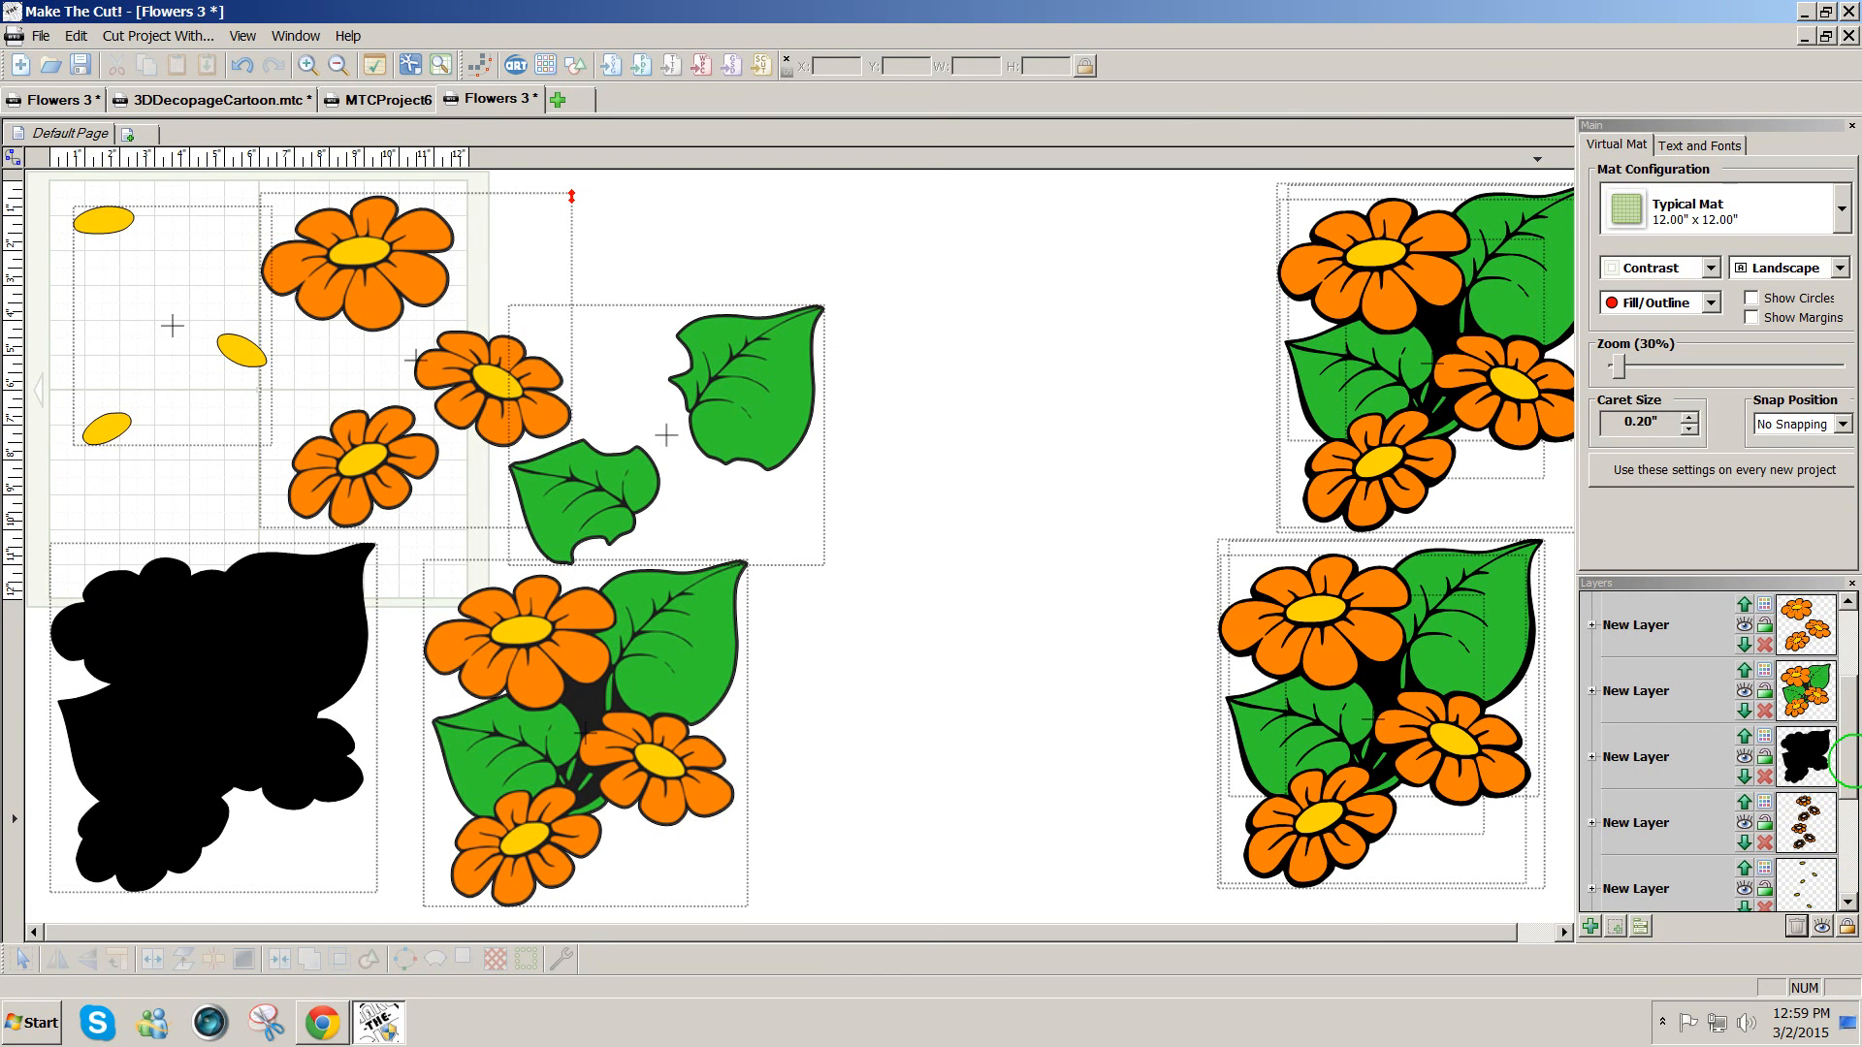
- Hide the original design's flower, yellow centre, leaf and black backing layers
left_click(1629, 690)
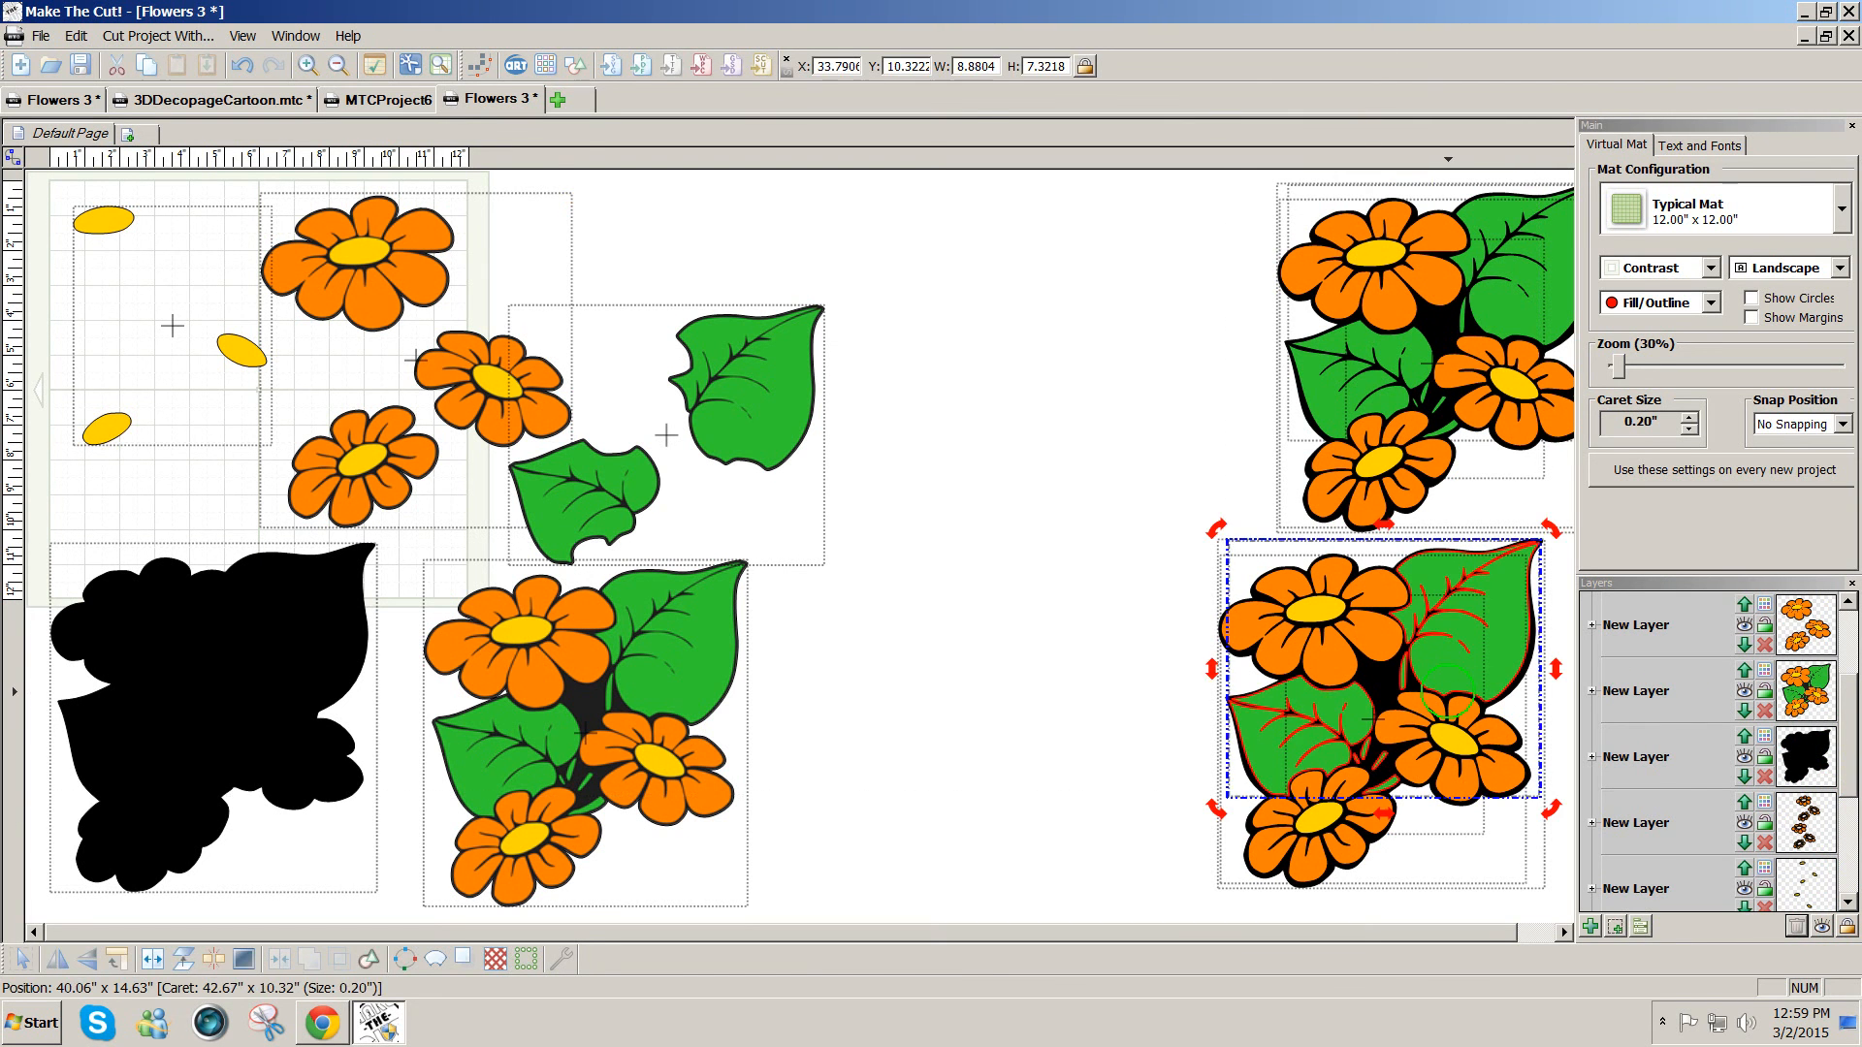
left_click_drag(1851, 706, 1841, 820)
left_click(1744, 756)
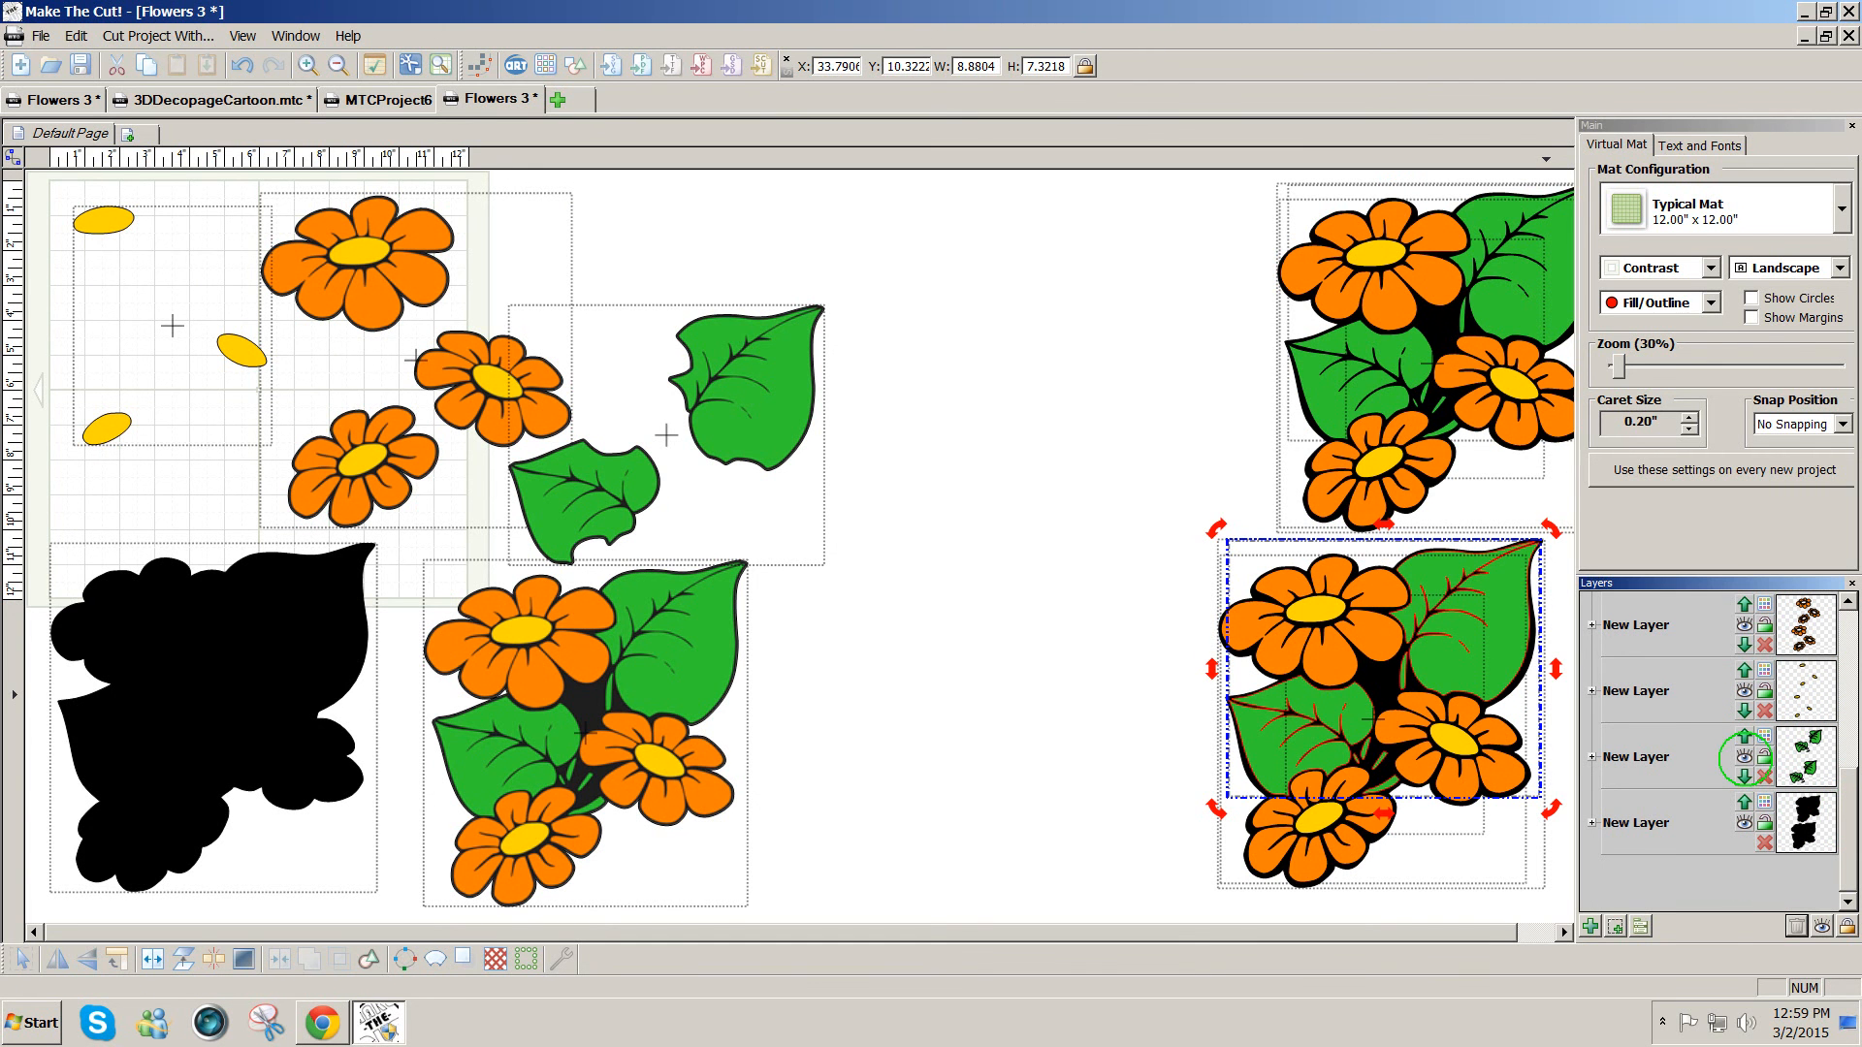
left_click(1744, 822)
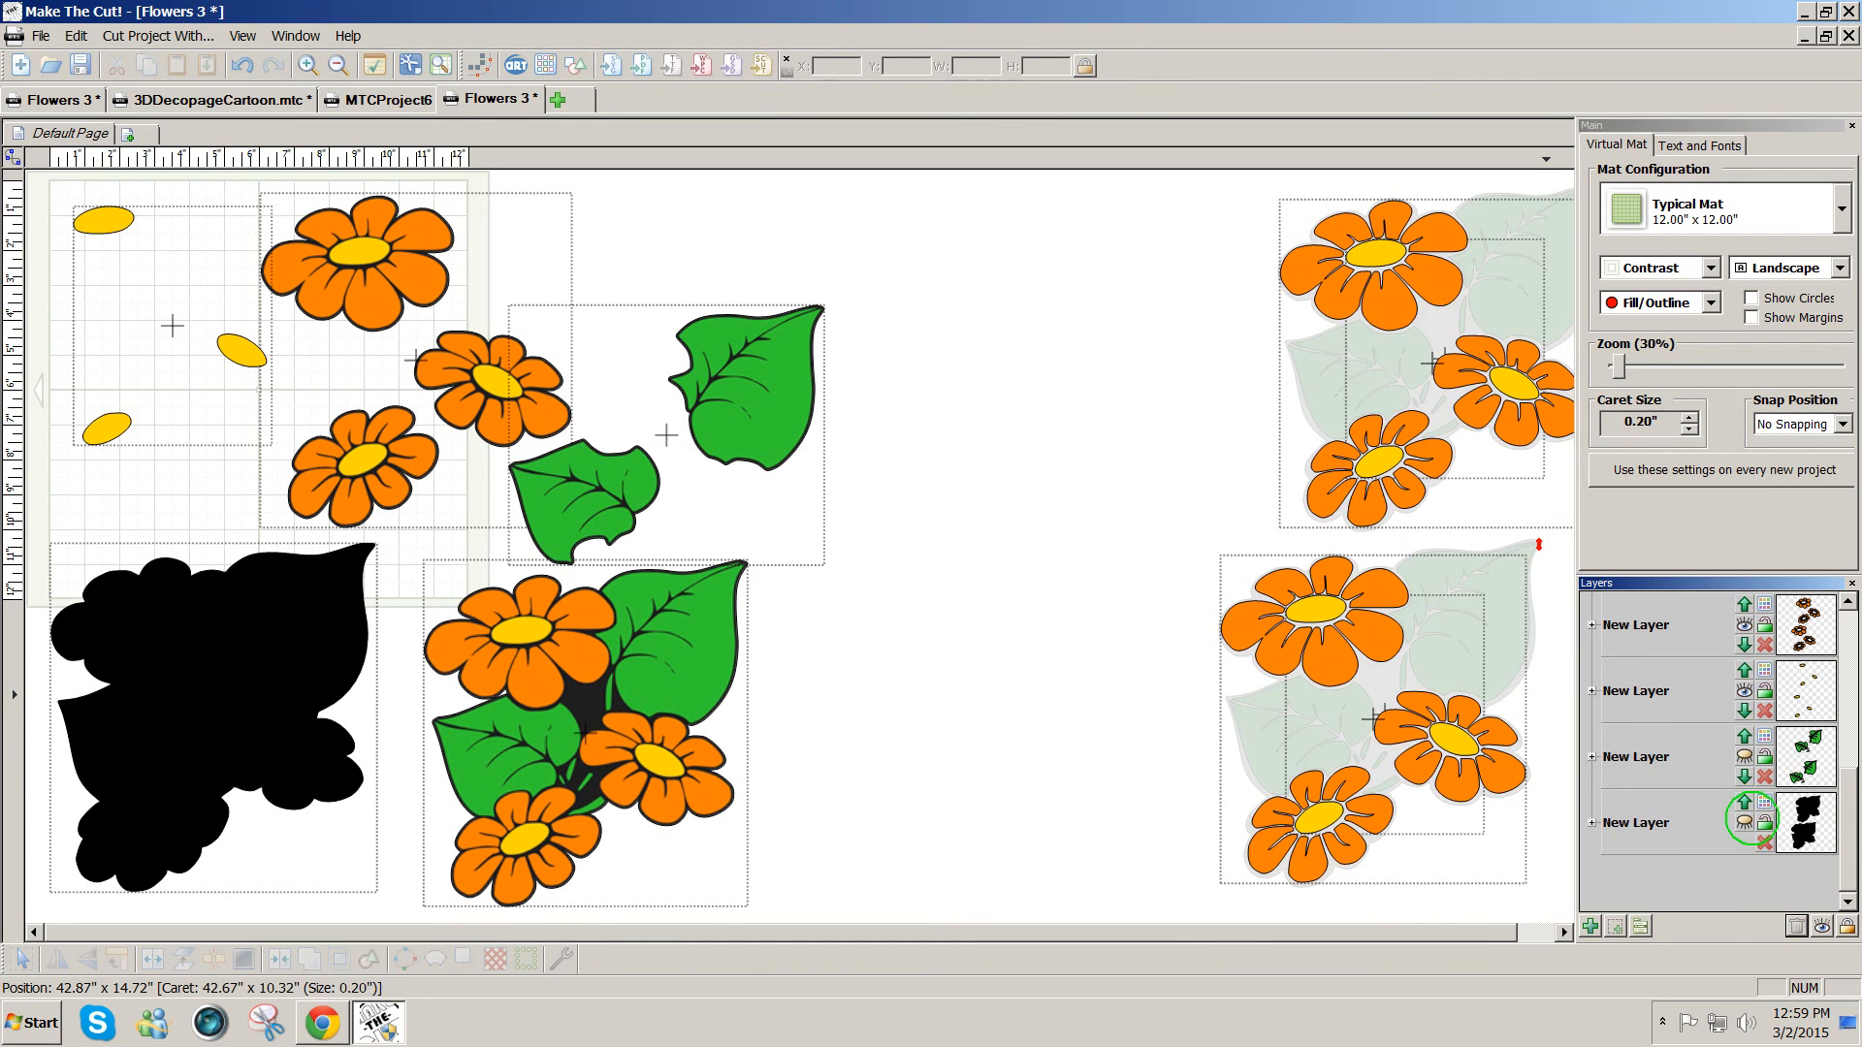
left_click(1744, 625)
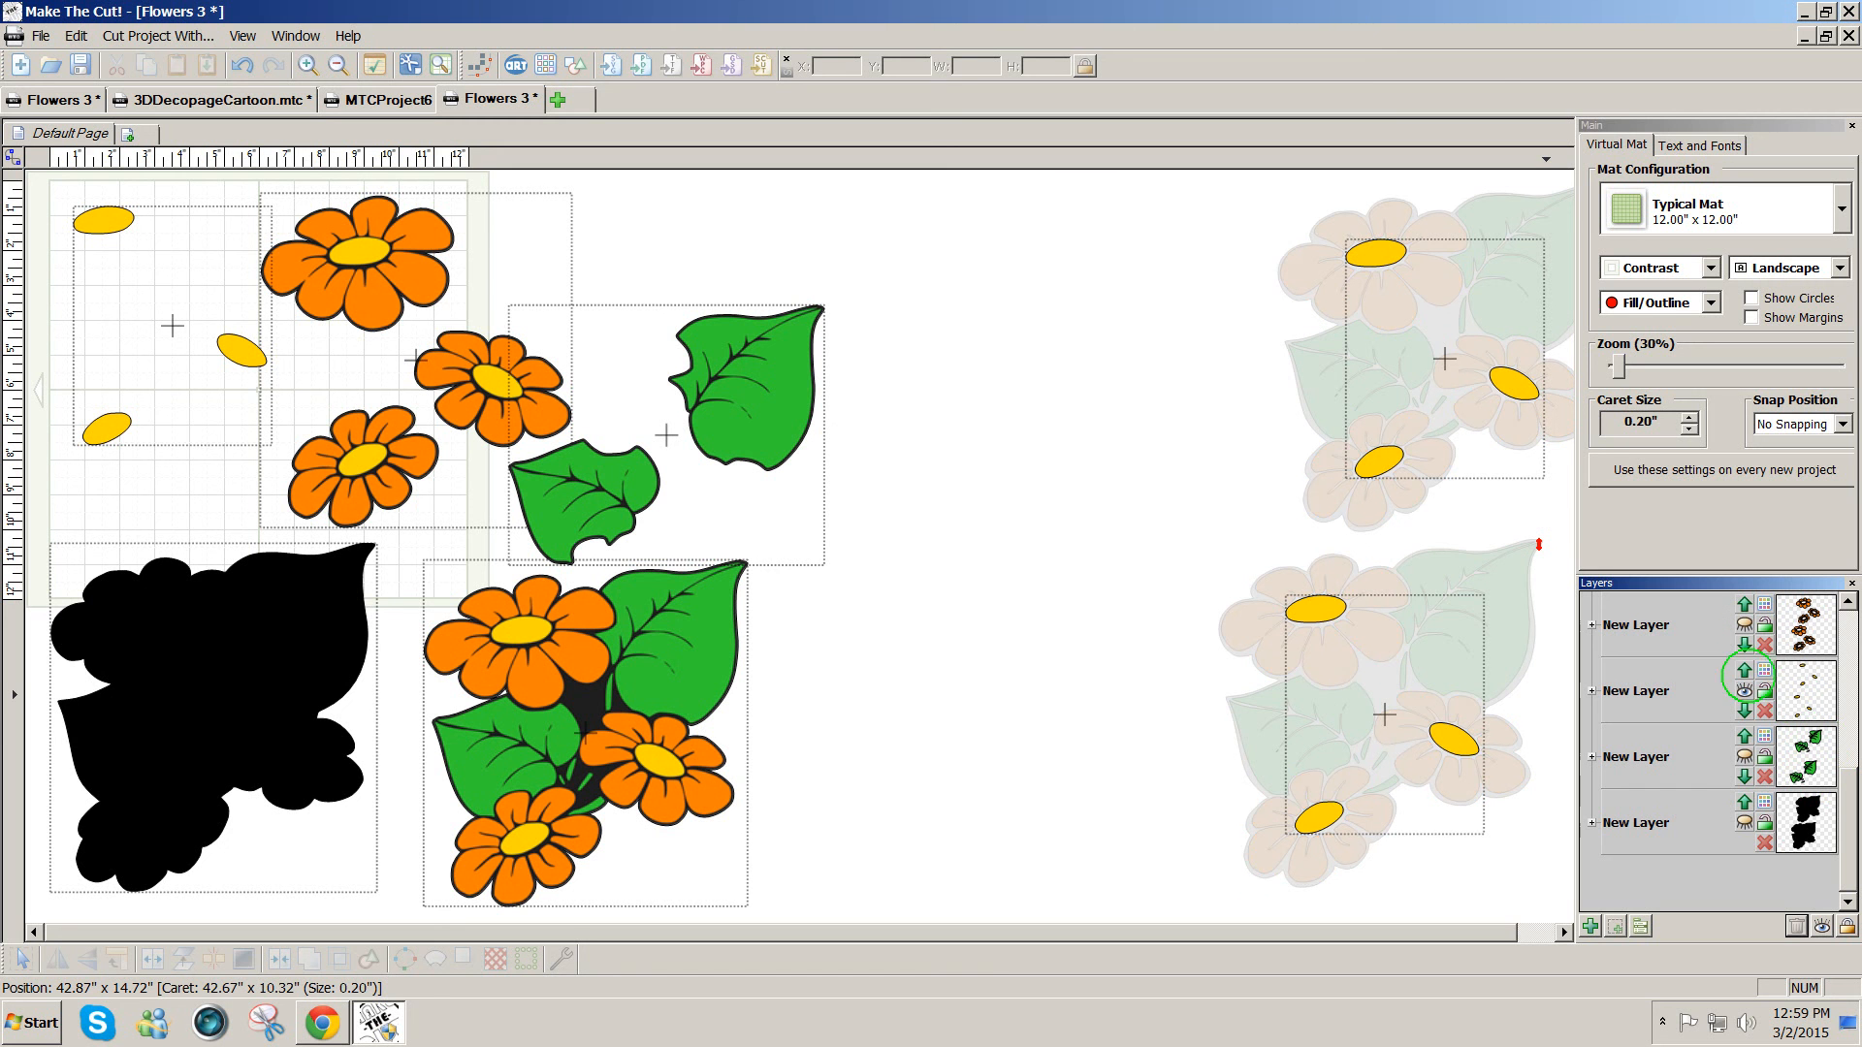
left_click(1743, 690)
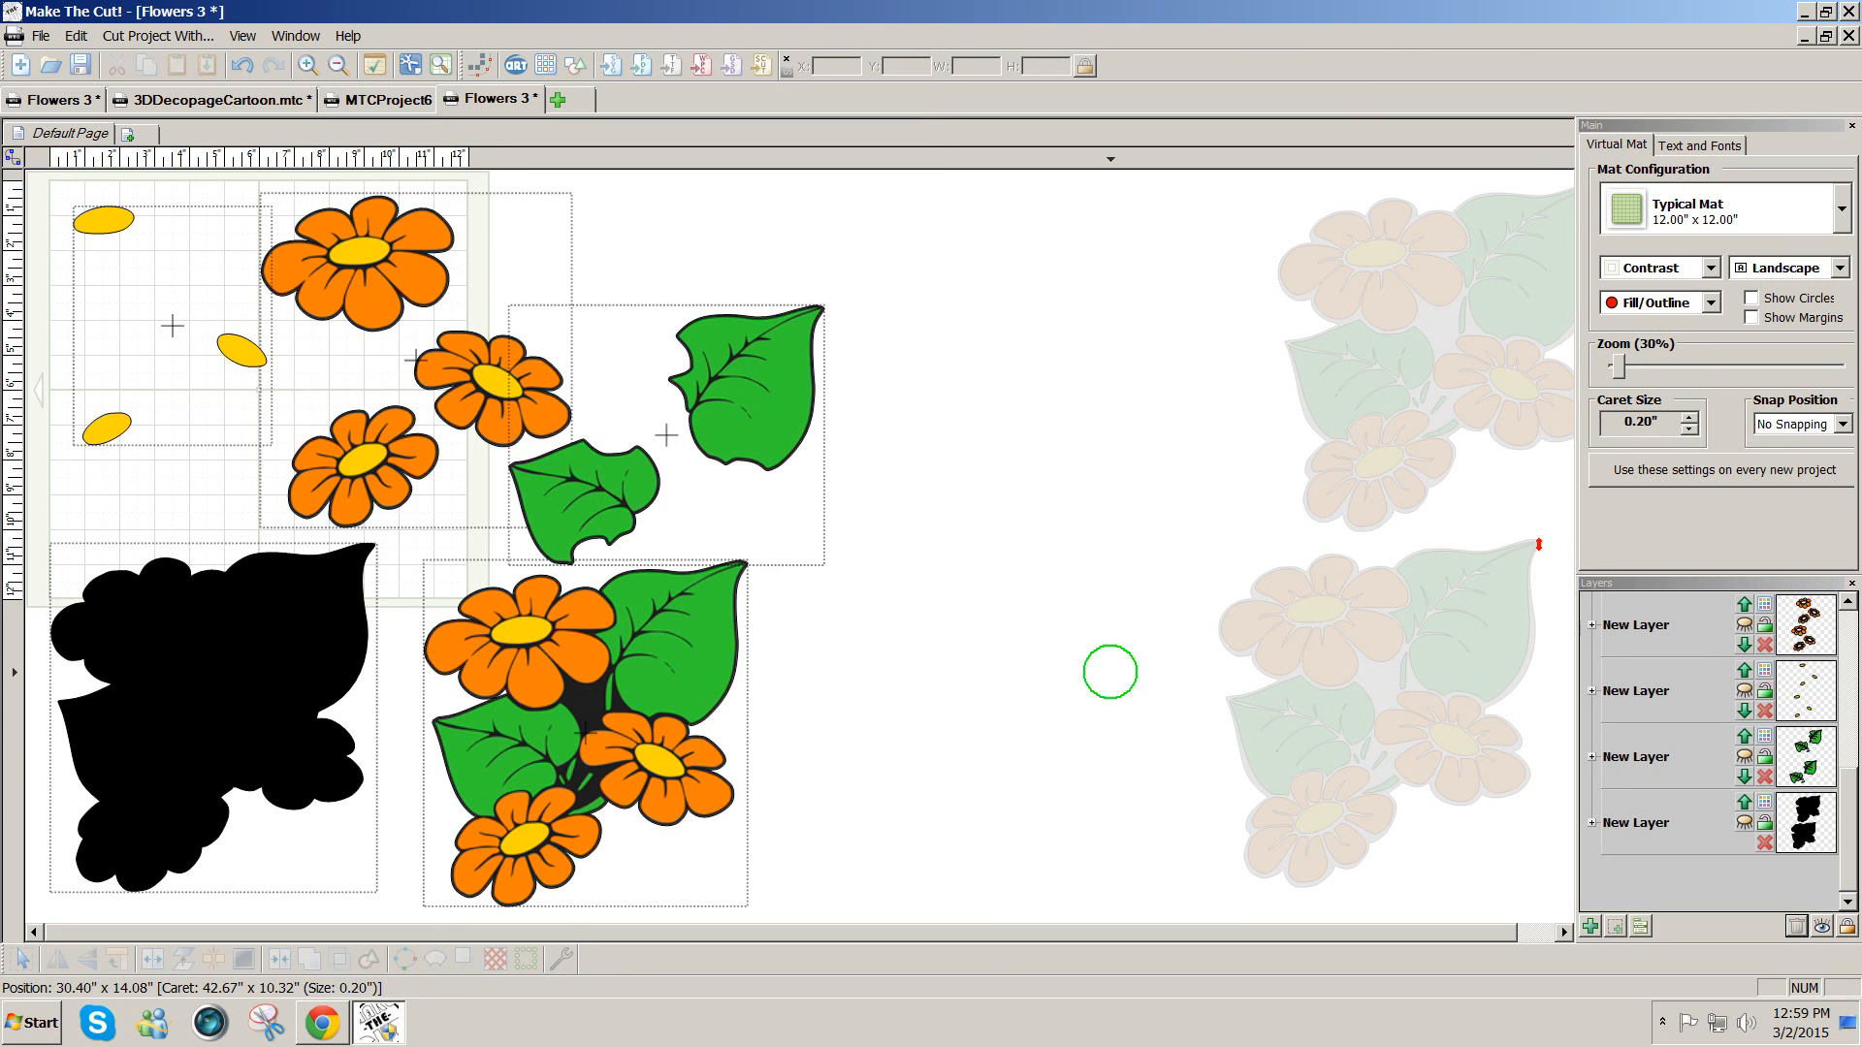
- Select all visible decoupage pieces and scale them together to about 11.56 by 10.66 inches to fit the mat
key("ctrl+a")
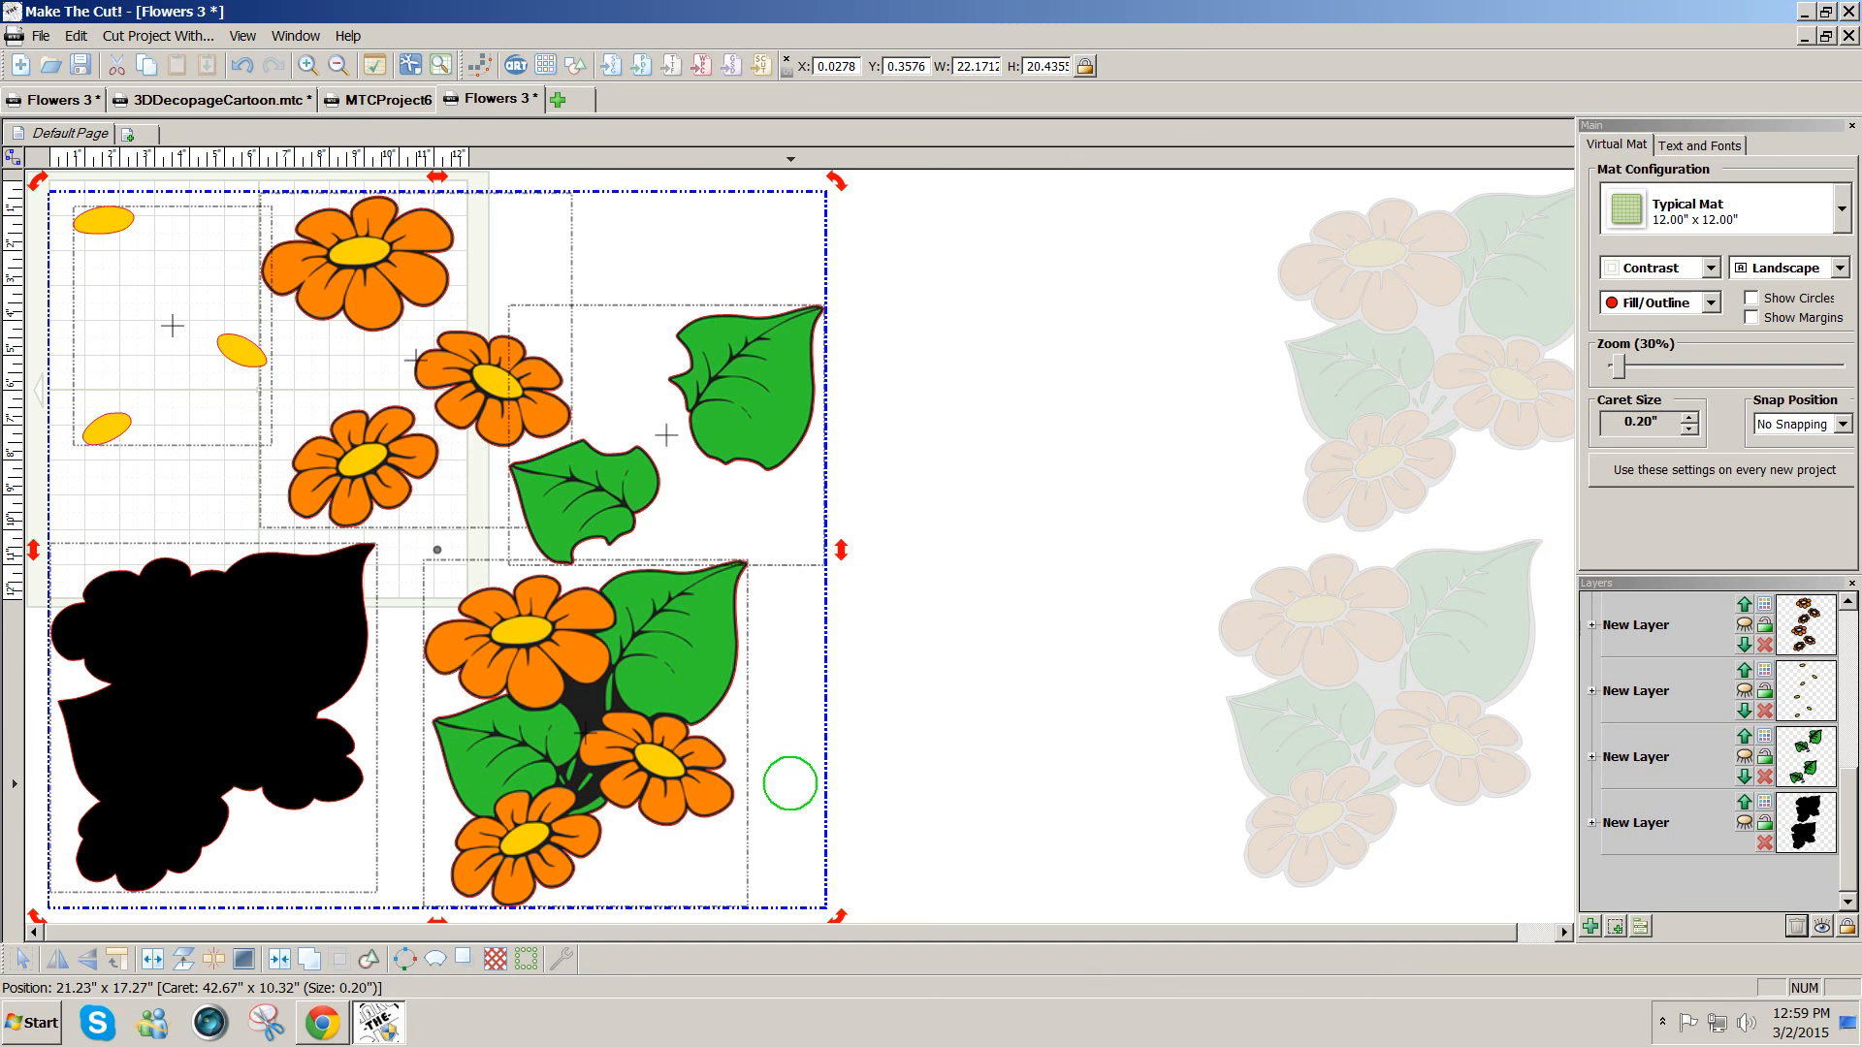
left_click(700, 784)
left_click(701, 784)
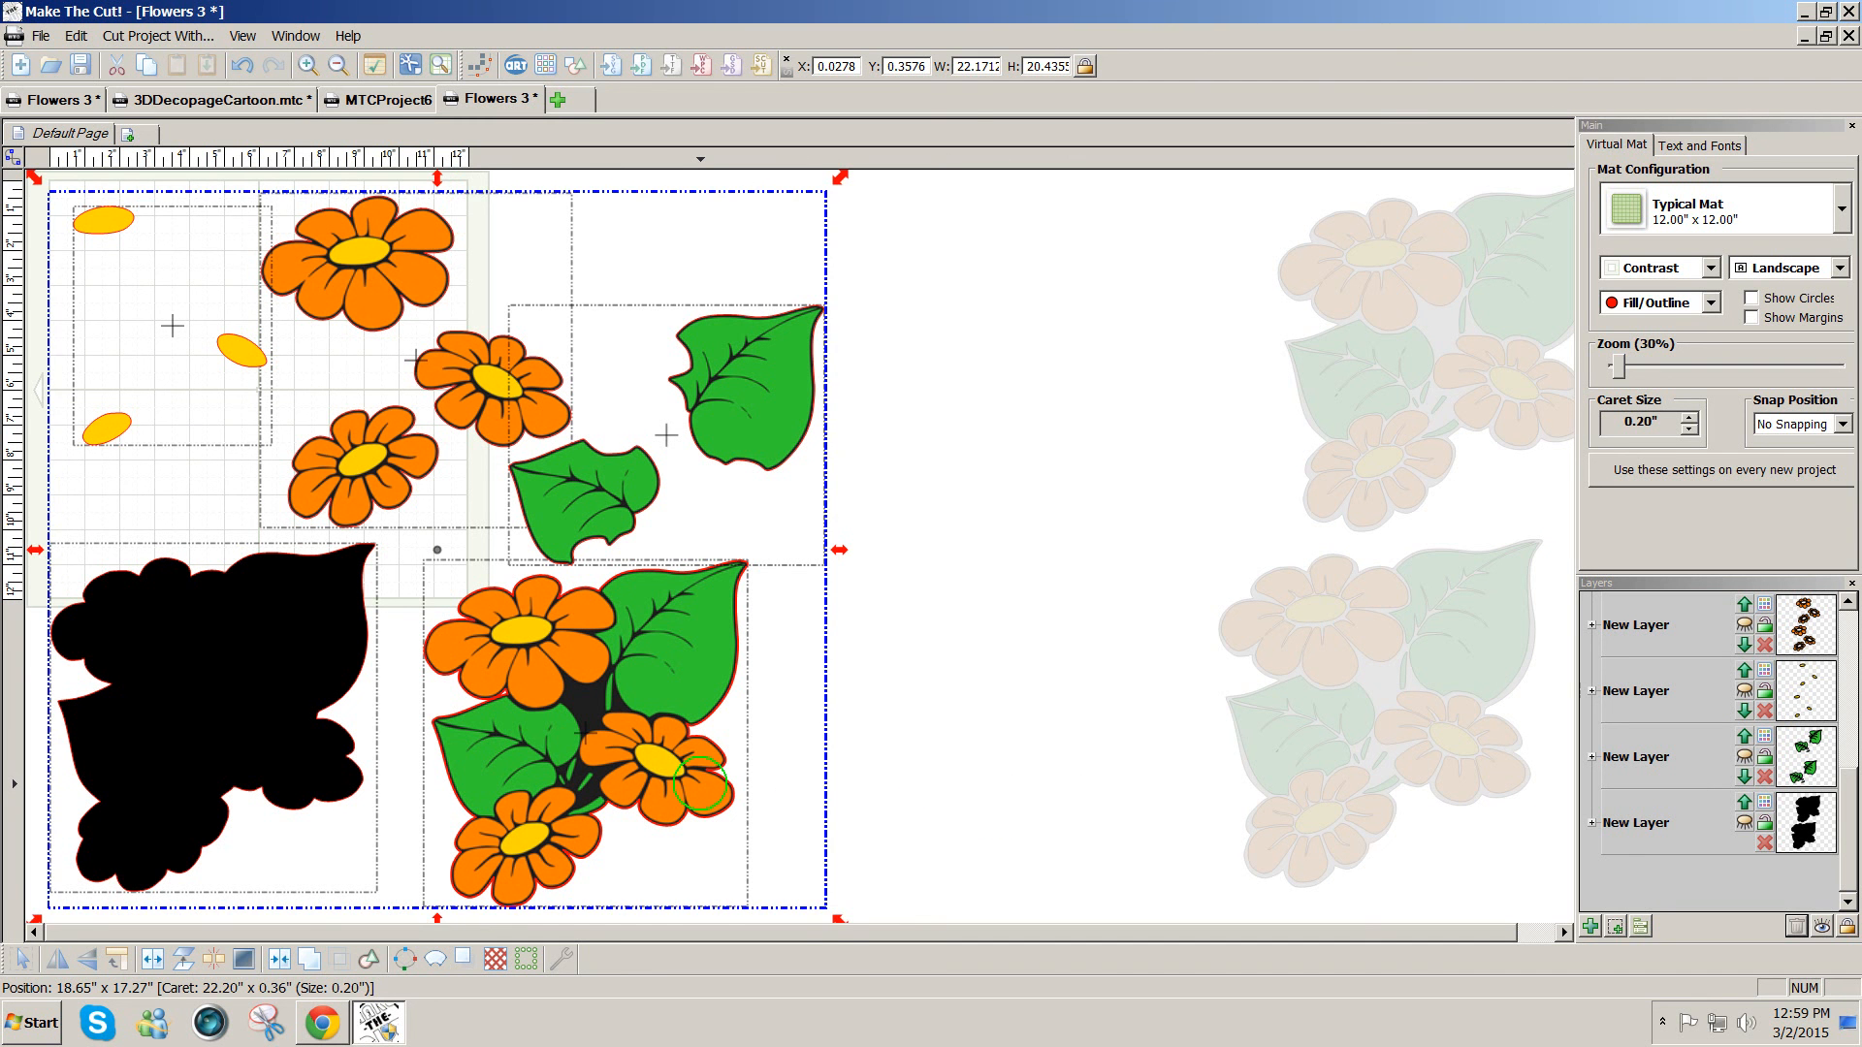
left_click_drag(827, 921, 467, 752)
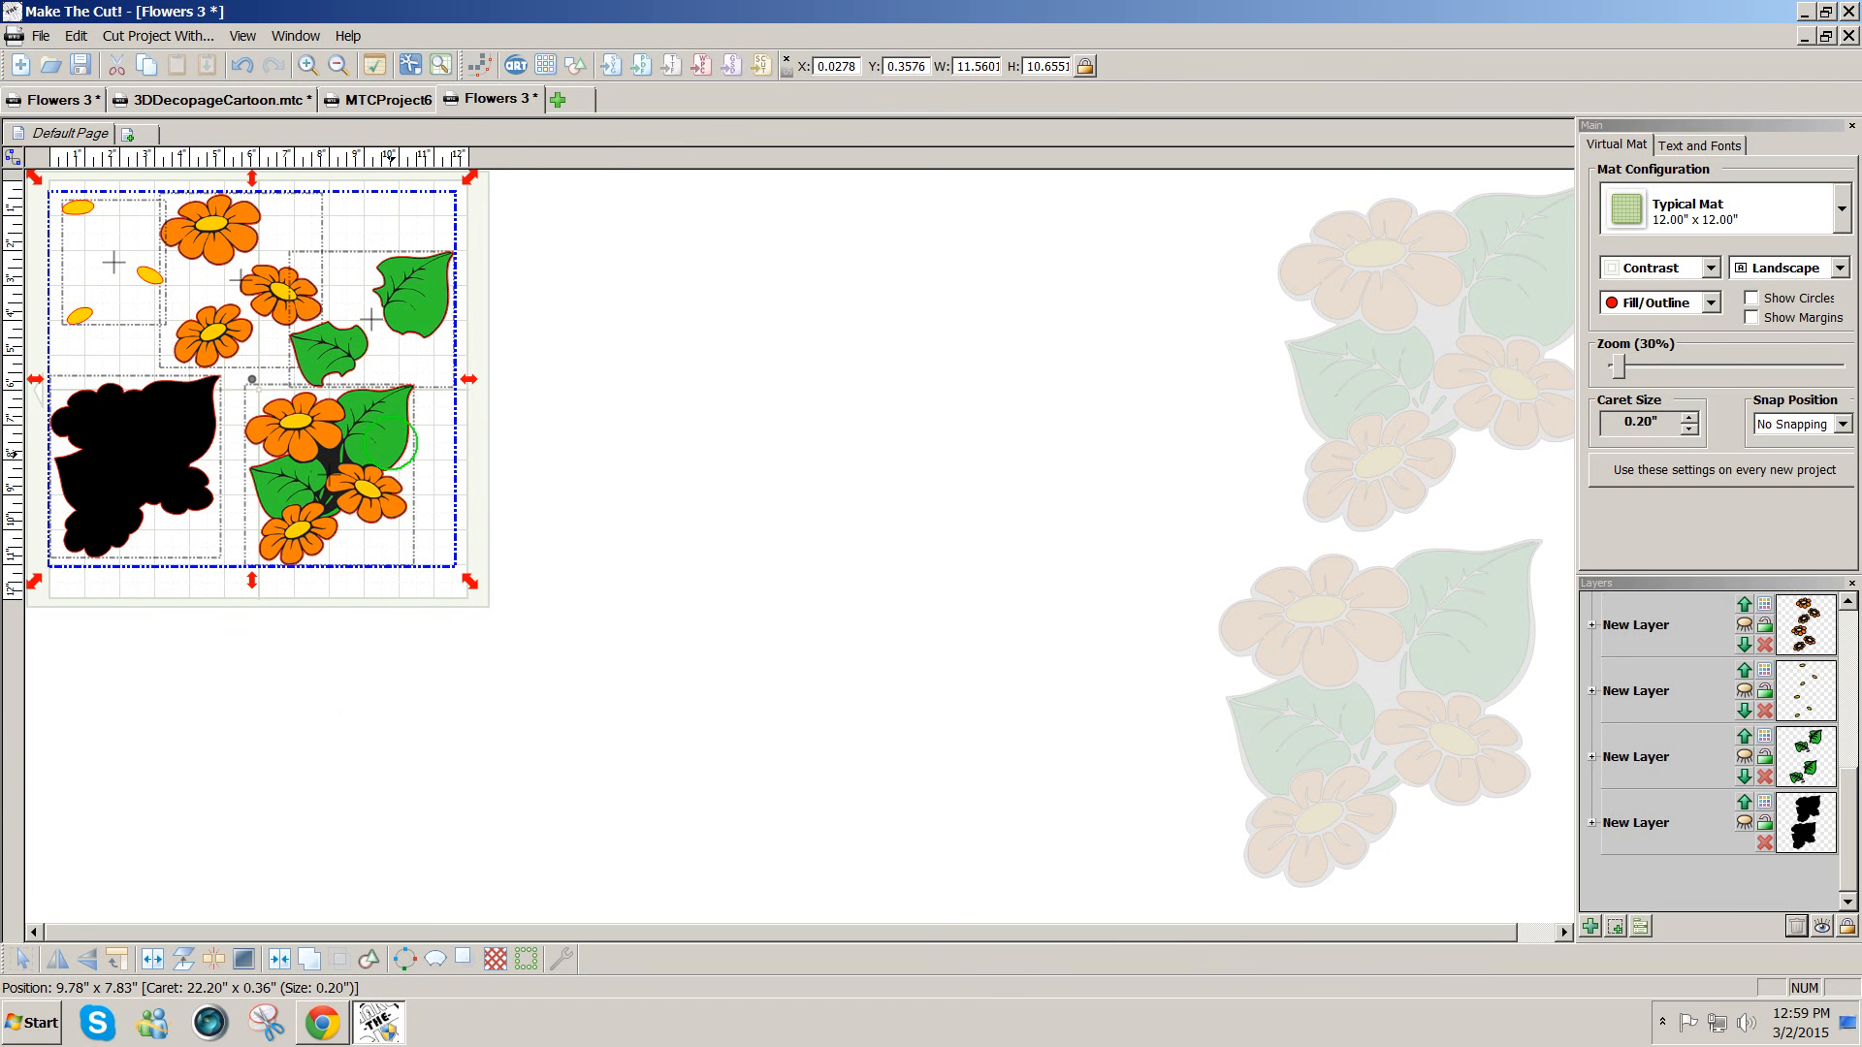
left_click(599, 564)
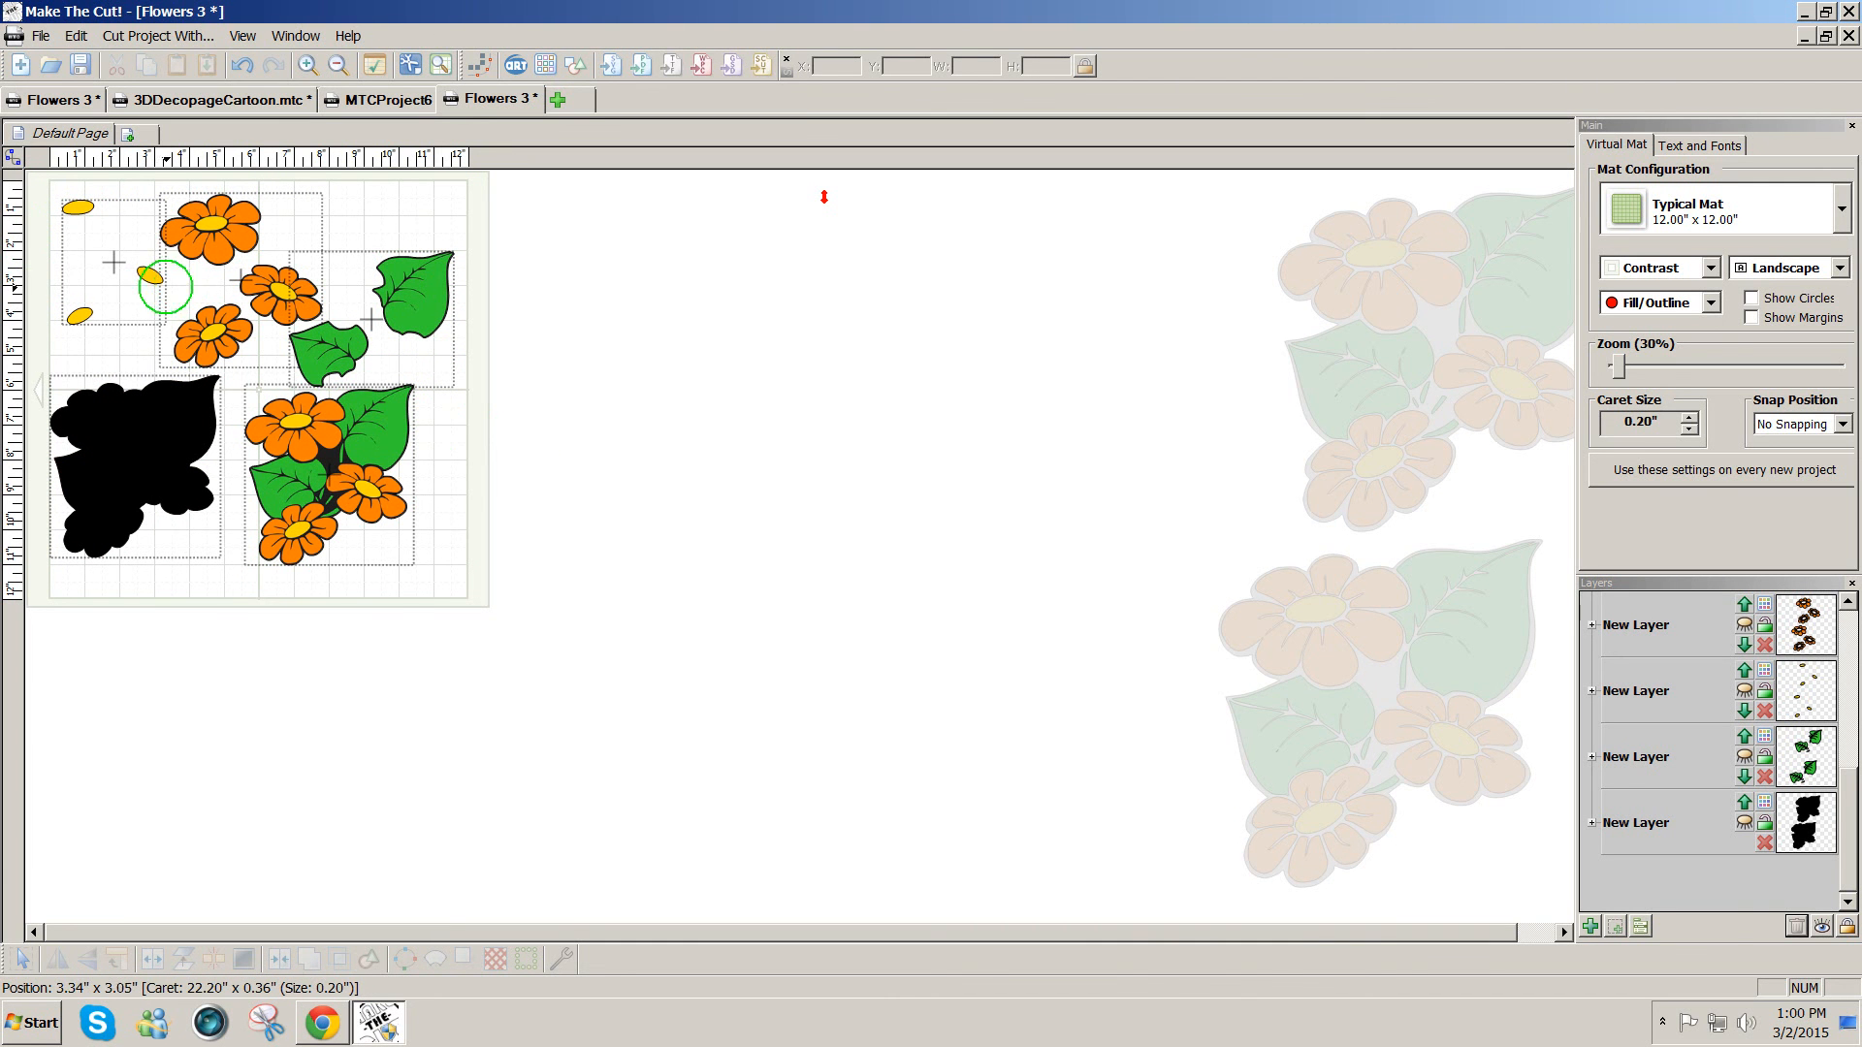
- Move the yellow centres off the mat, the flowers to about X 0.19, Y 0.36, and the full flower-and-leaf piece to about X 5.05, Y 5.84
left_click_drag(146, 275, 594, 342)
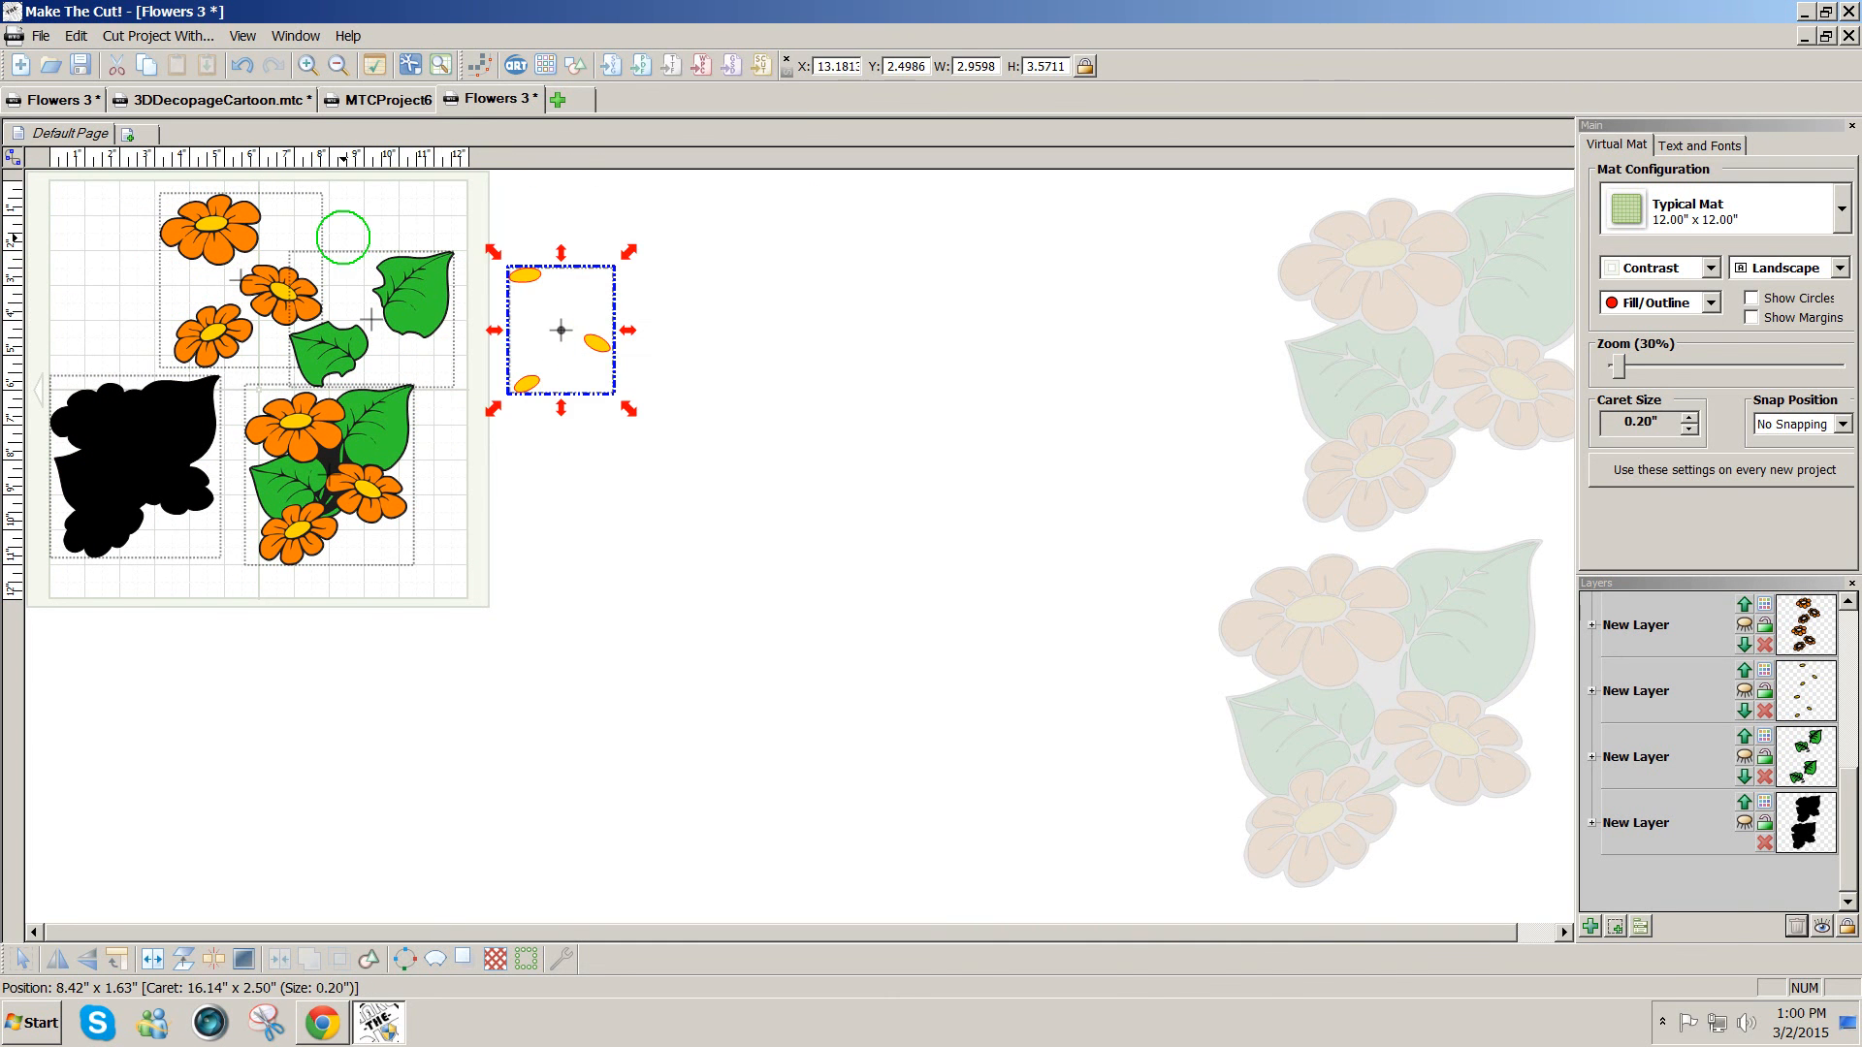
left_click_drag(140, 176, 326, 435)
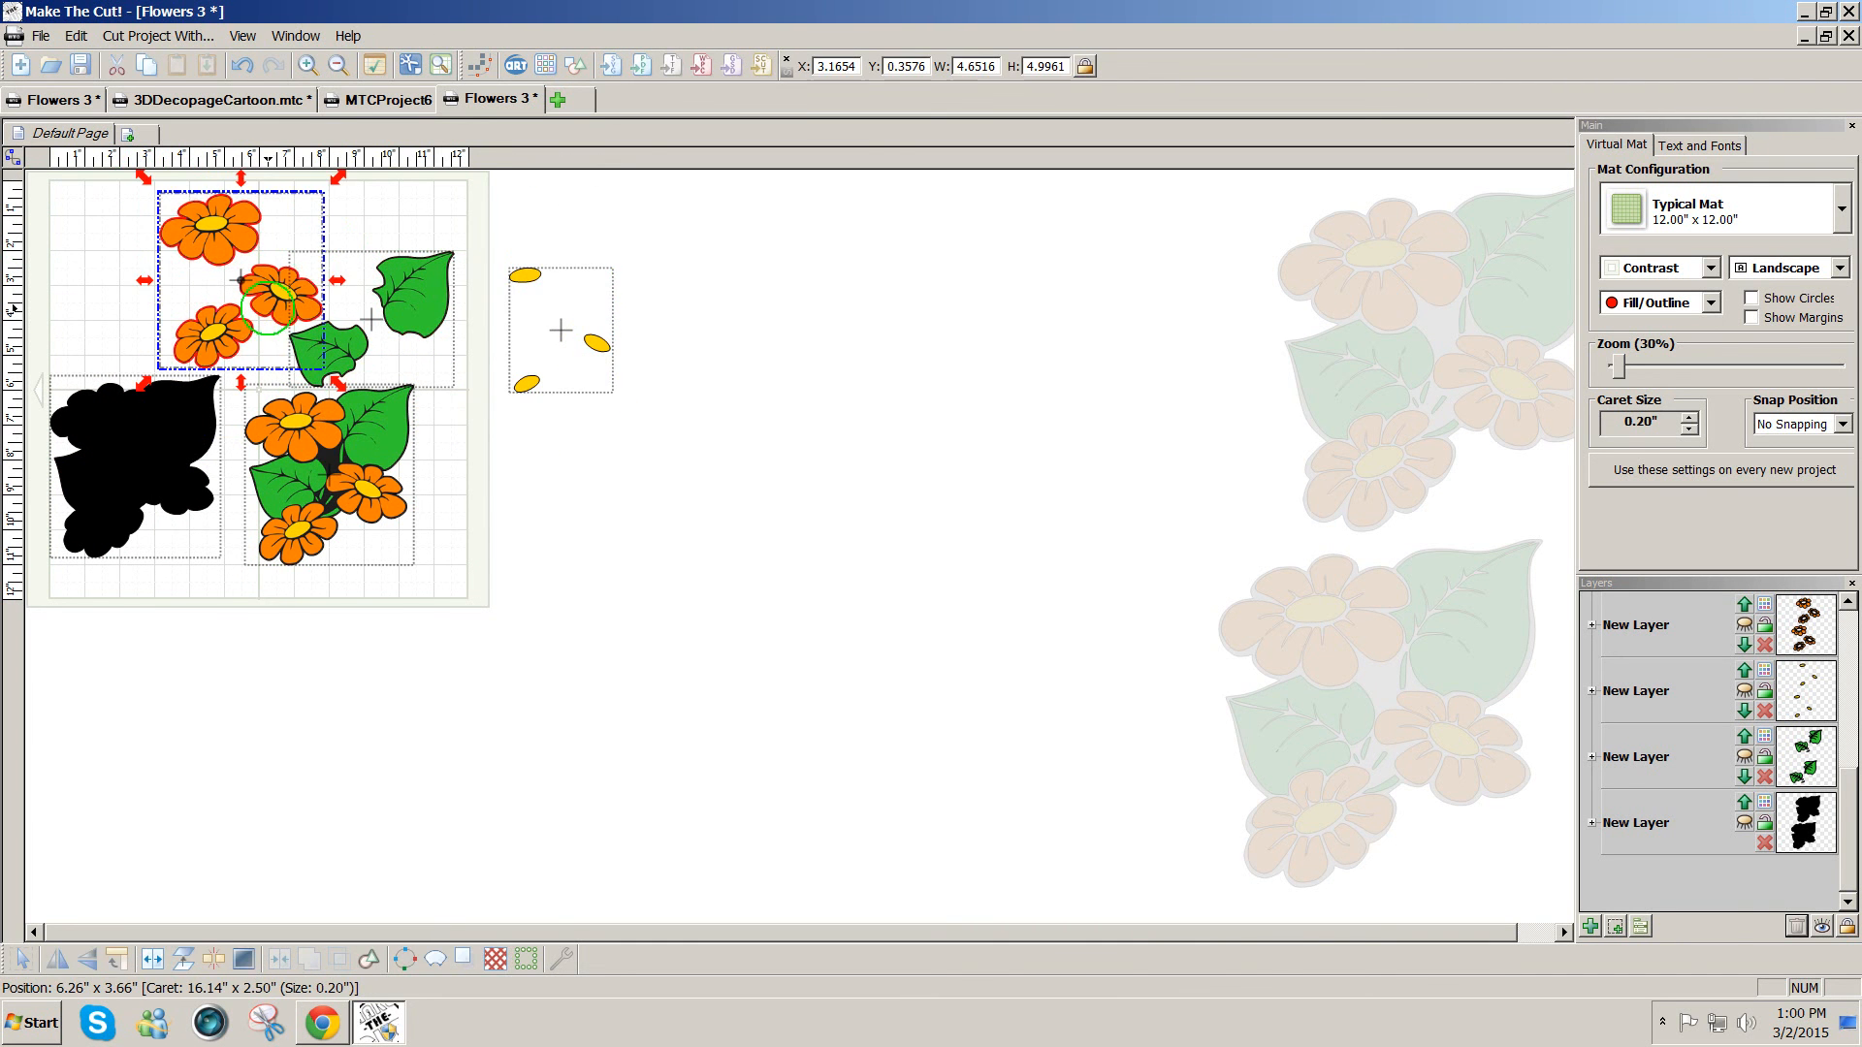
left_click_drag(267, 306, 164, 309)
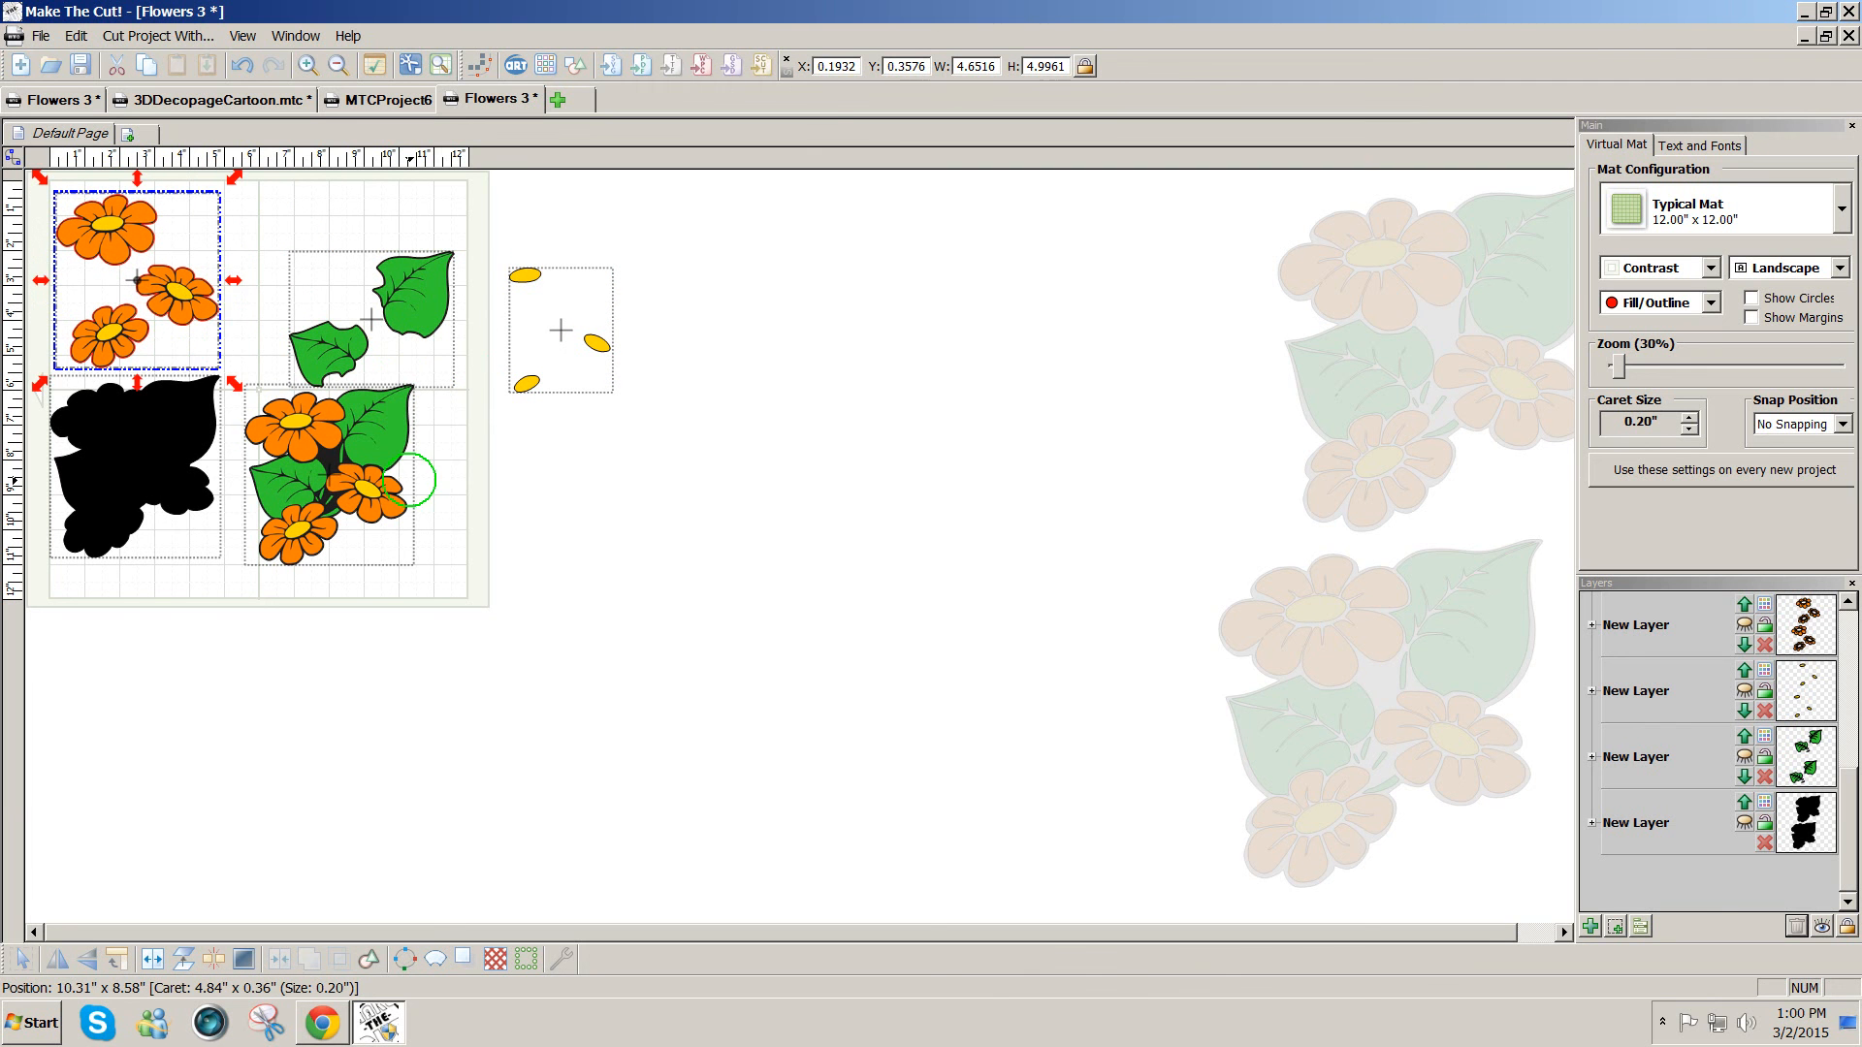
left_click_drag(358, 473, 338, 473)
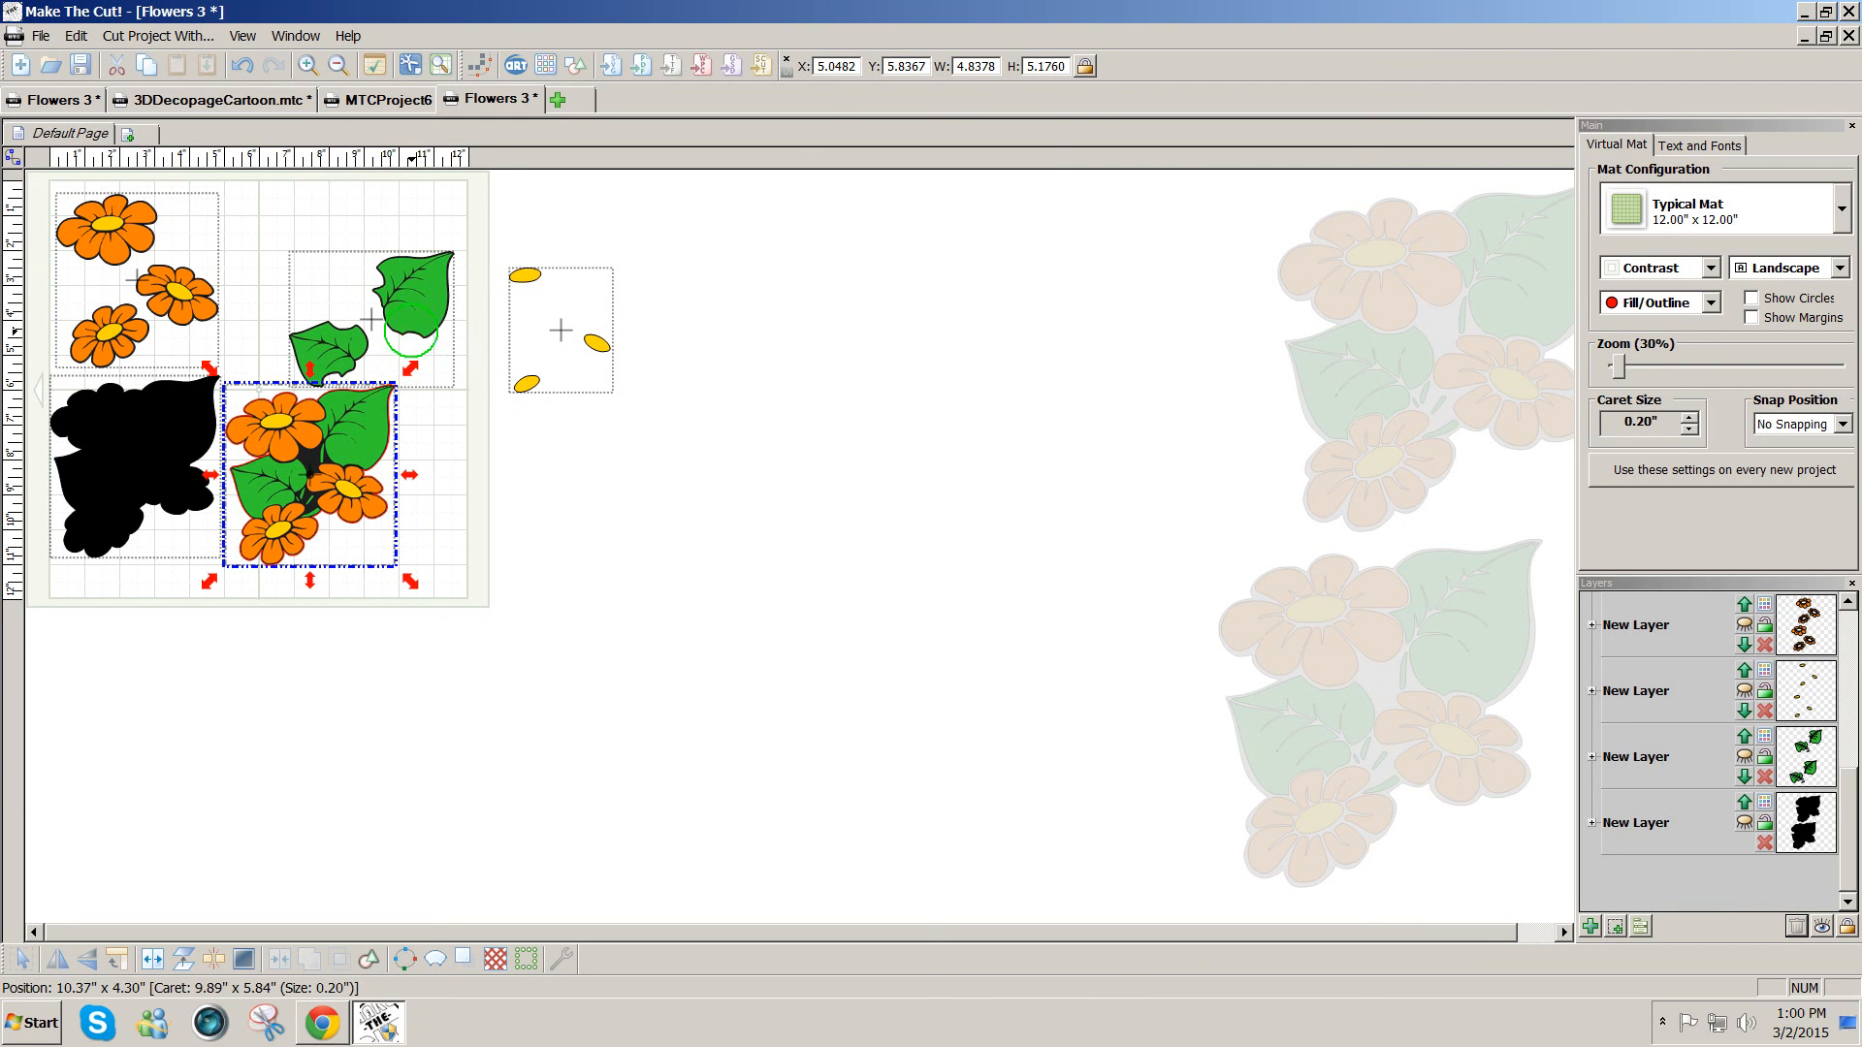
- Move the leaves beside the flowers, rotate them to fit at about X 4.18, Y 0.37, and place the yellow centres beside them on the mat
left_click_drag(478, 207, 255, 378)
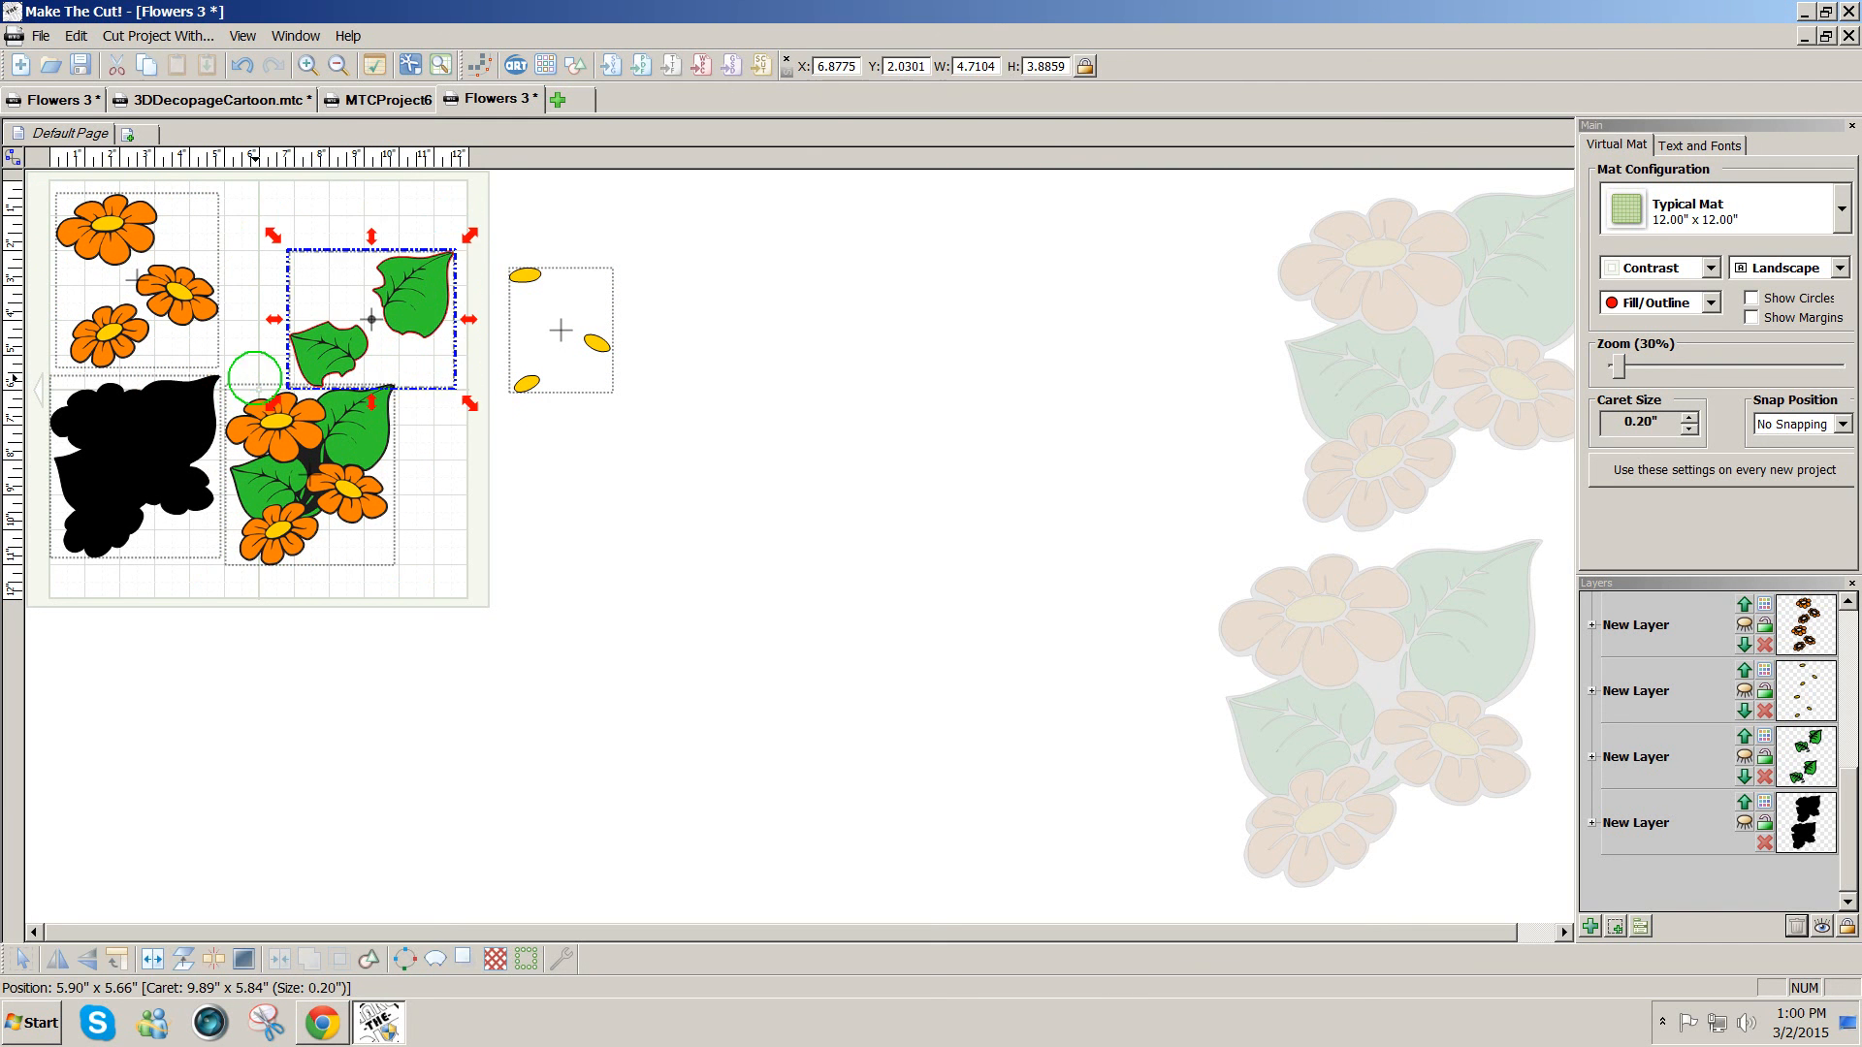
left_click_drag(372, 319, 297, 310)
left_click_drag(533, 370, 320, 305)
left_click(230, 345)
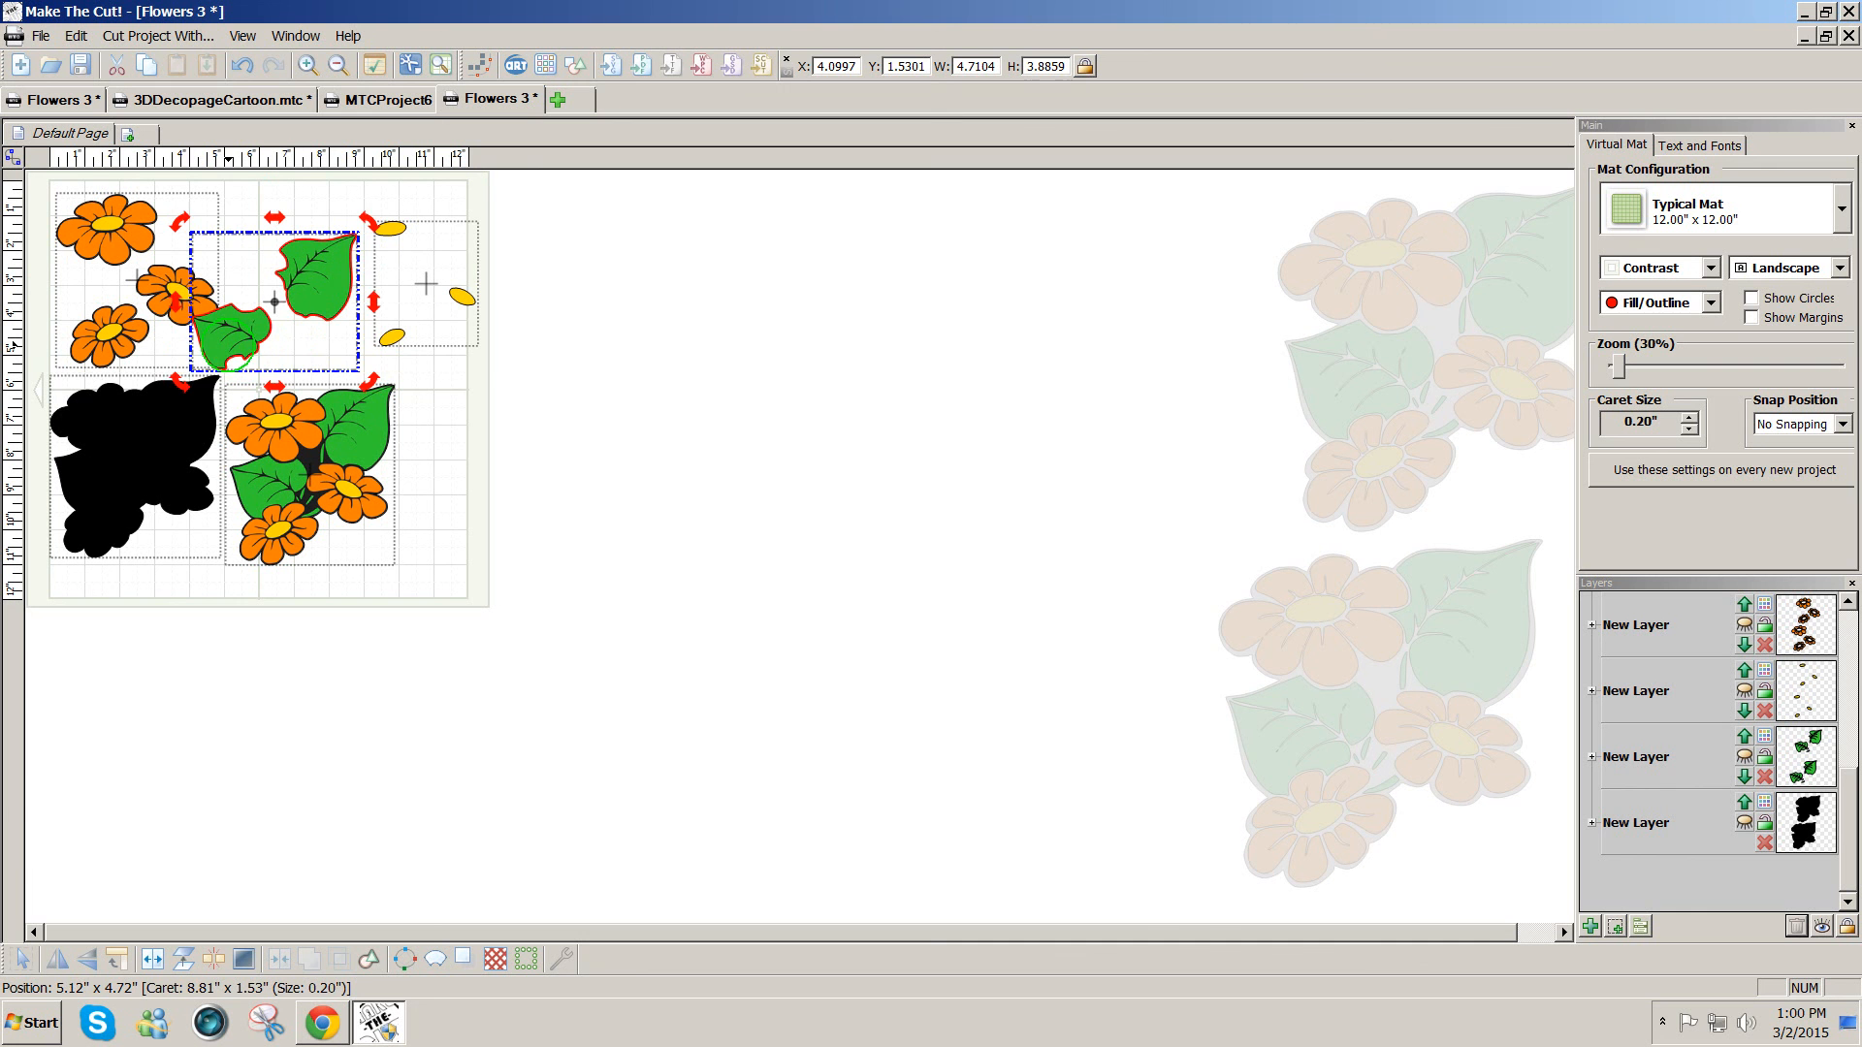
left_click_drag(186, 383, 229, 341)
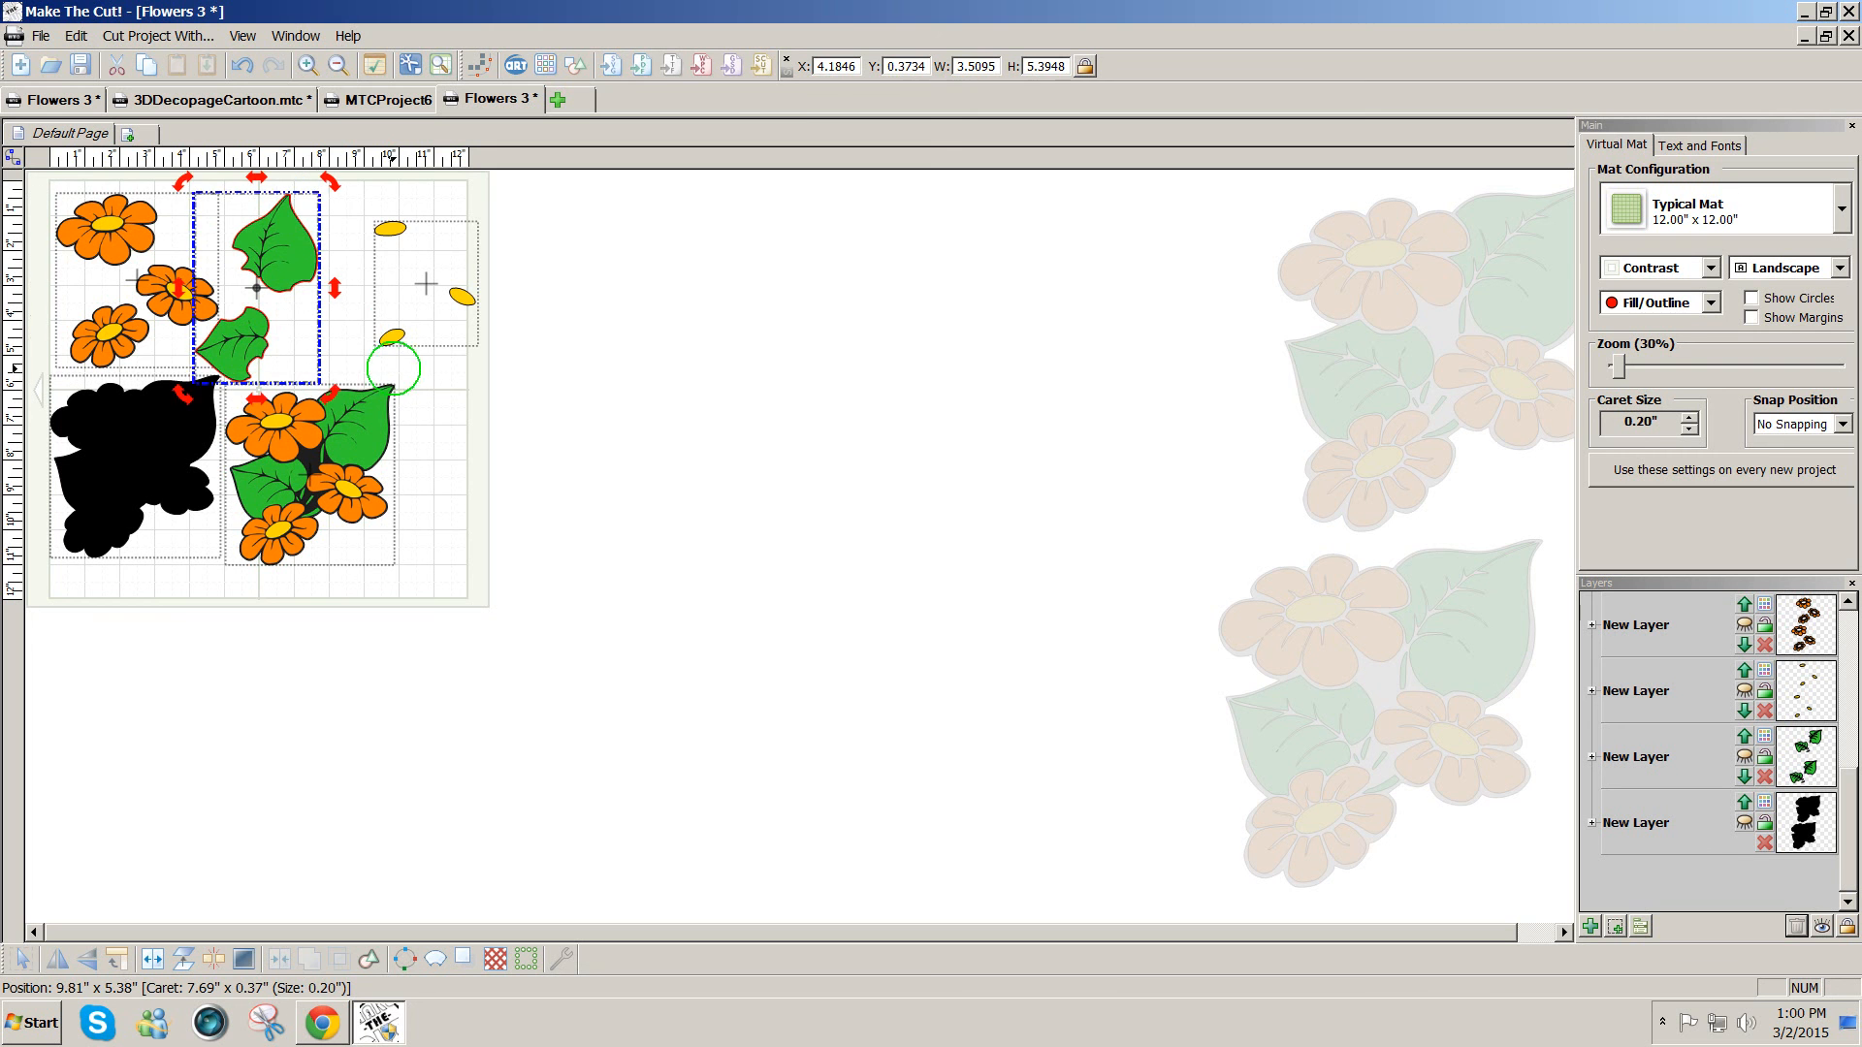
left_click_drag(392, 339, 358, 368)
left_click(541, 425)
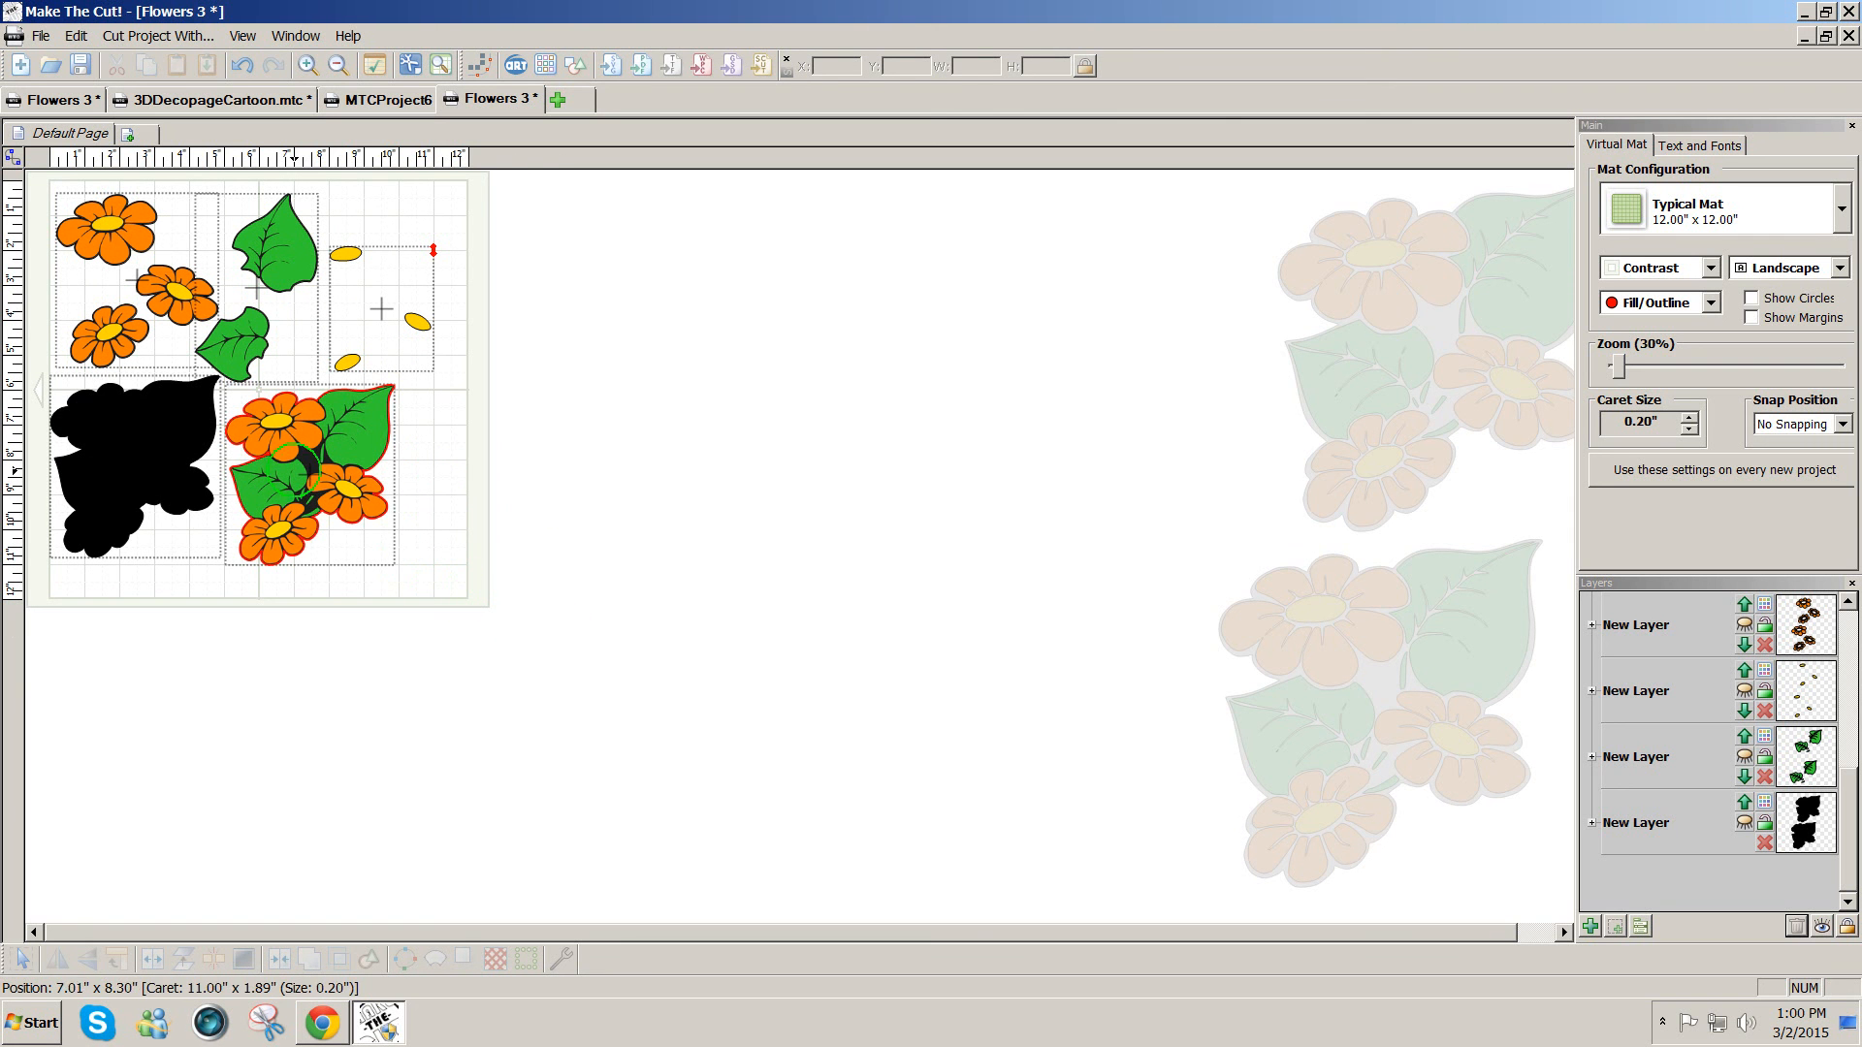
- Select the full flower-and-leaf piece and open the print setup
left_click_drag(419, 614, 234, 381)
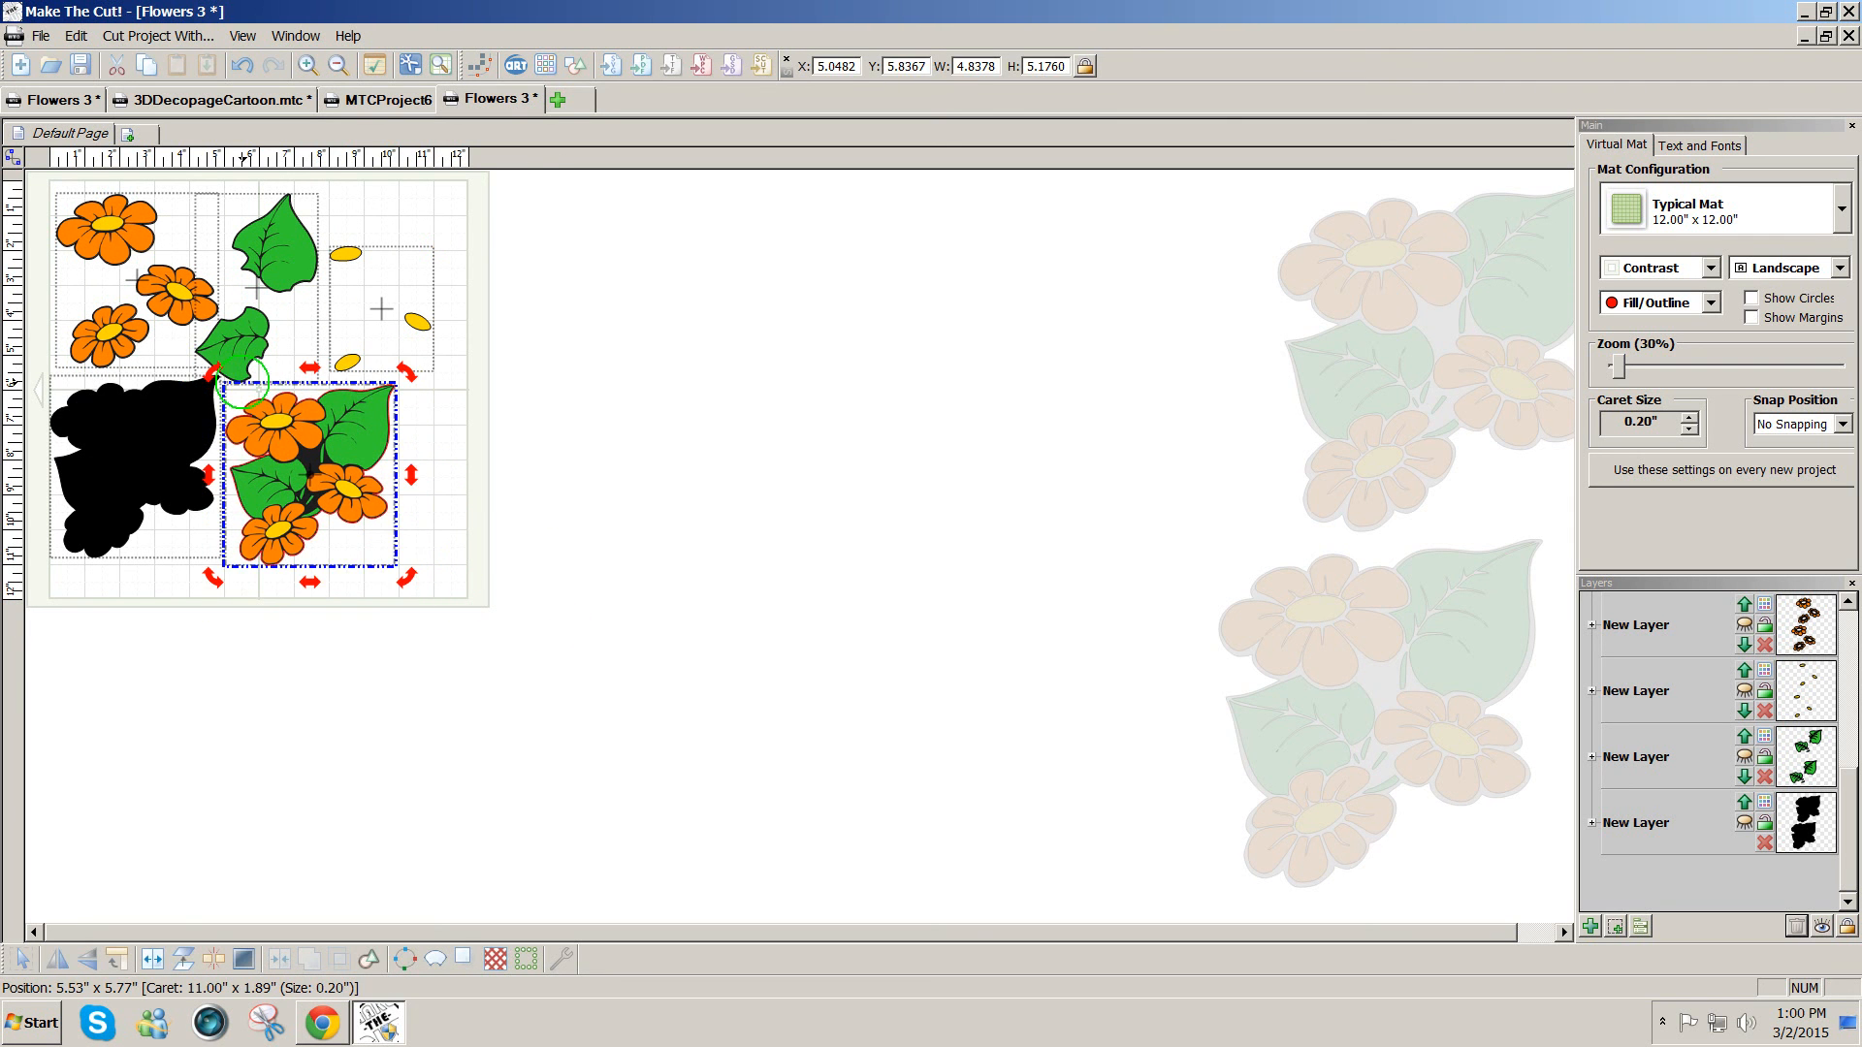
left_click(42, 36)
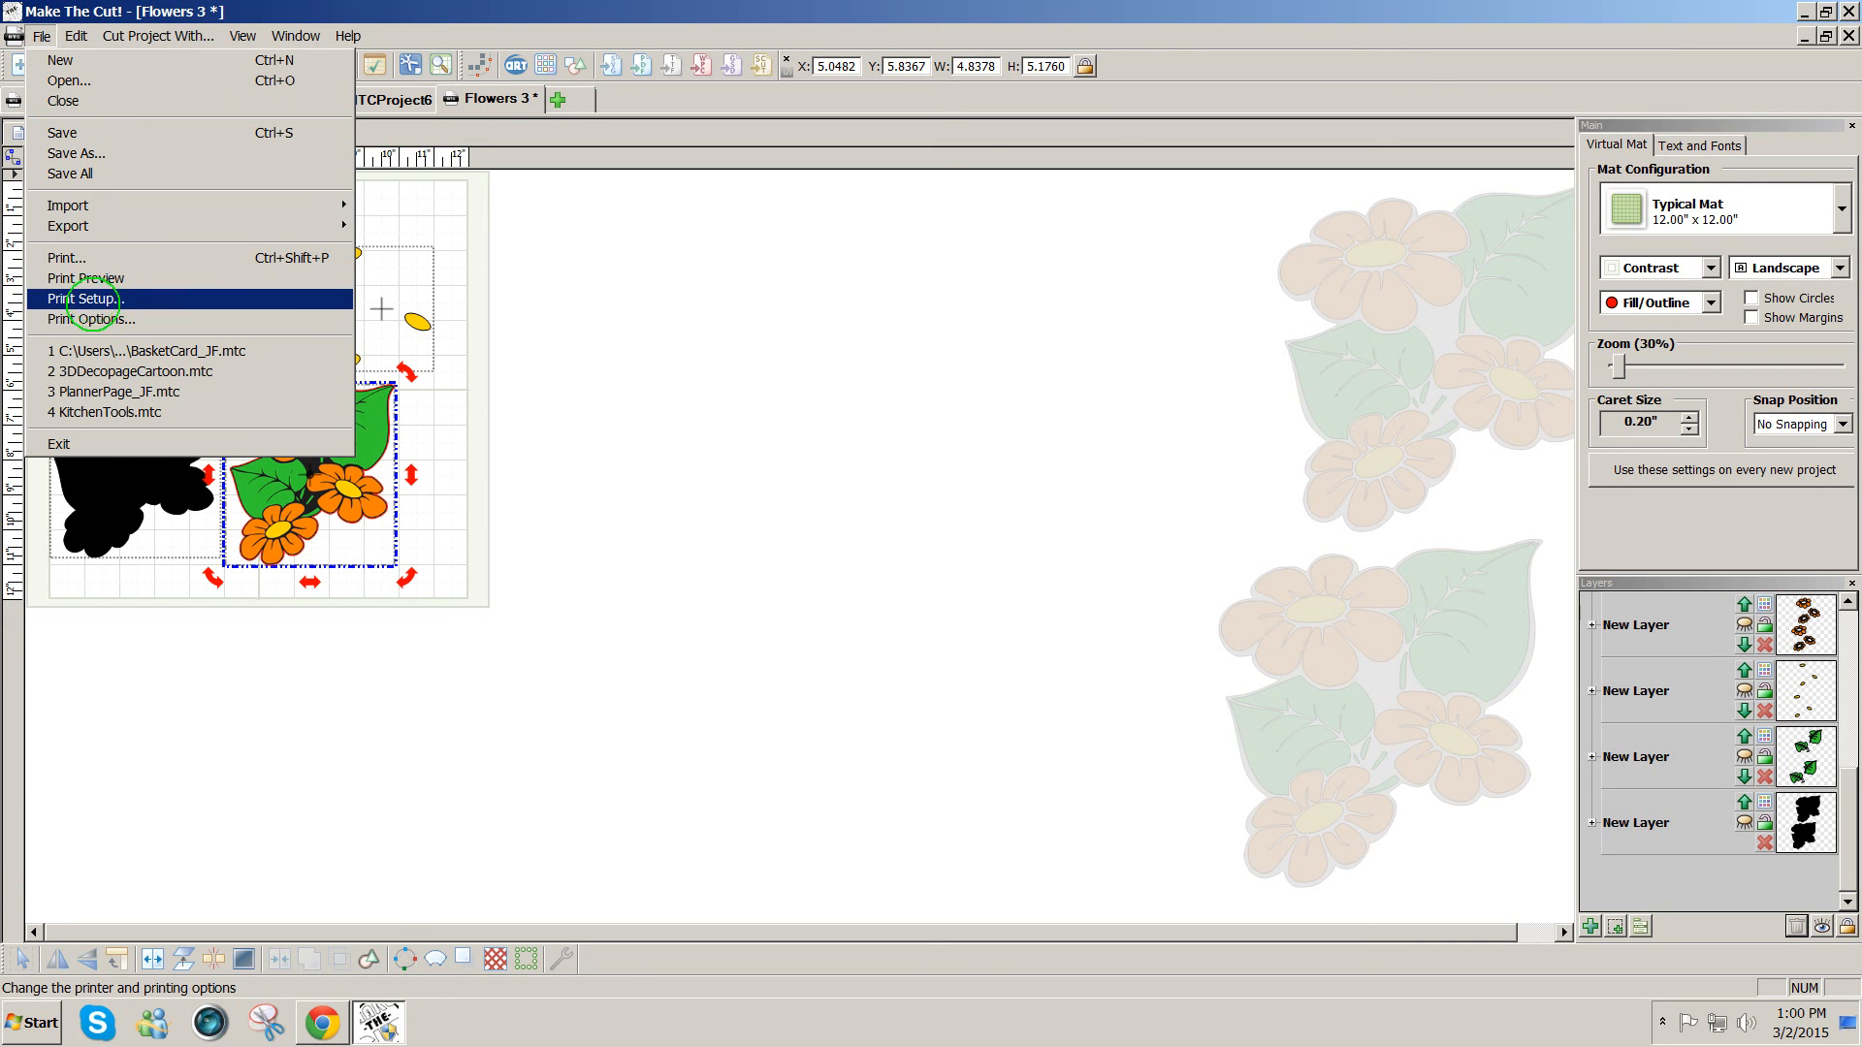
left_click(89, 300)
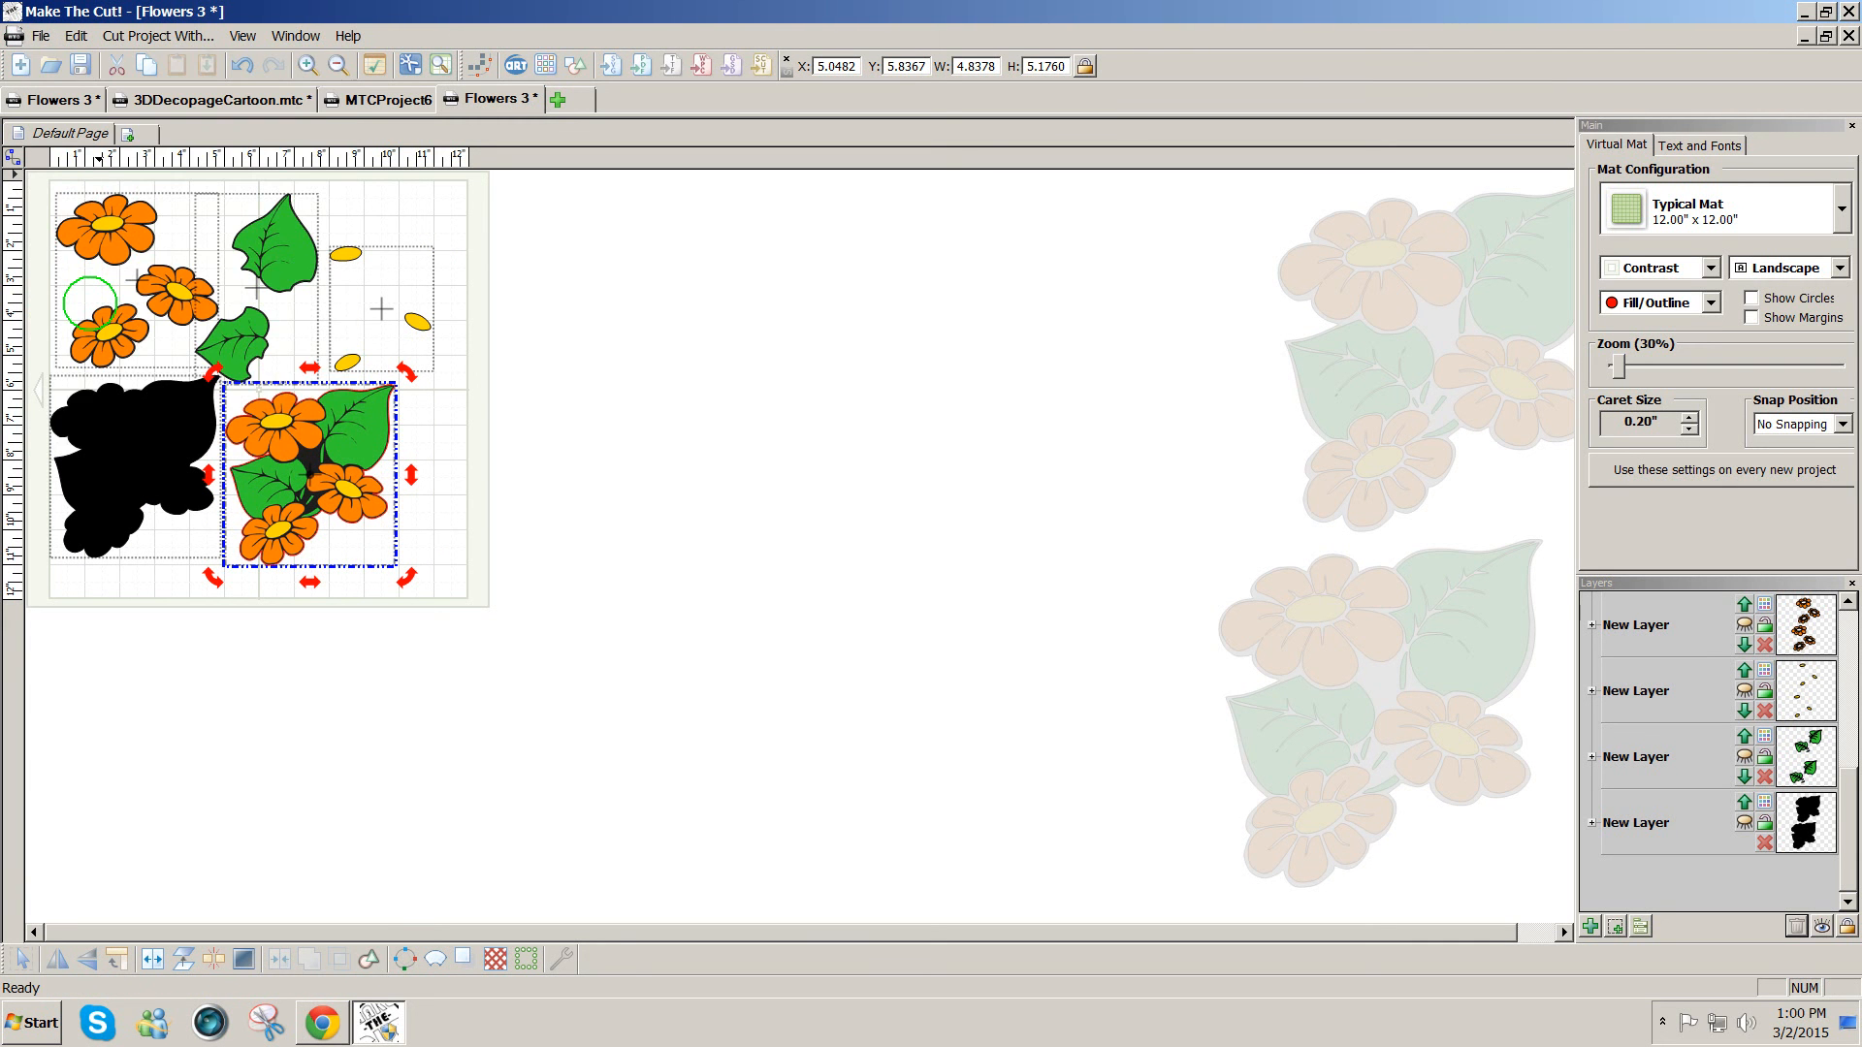
left_click(1137, 658)
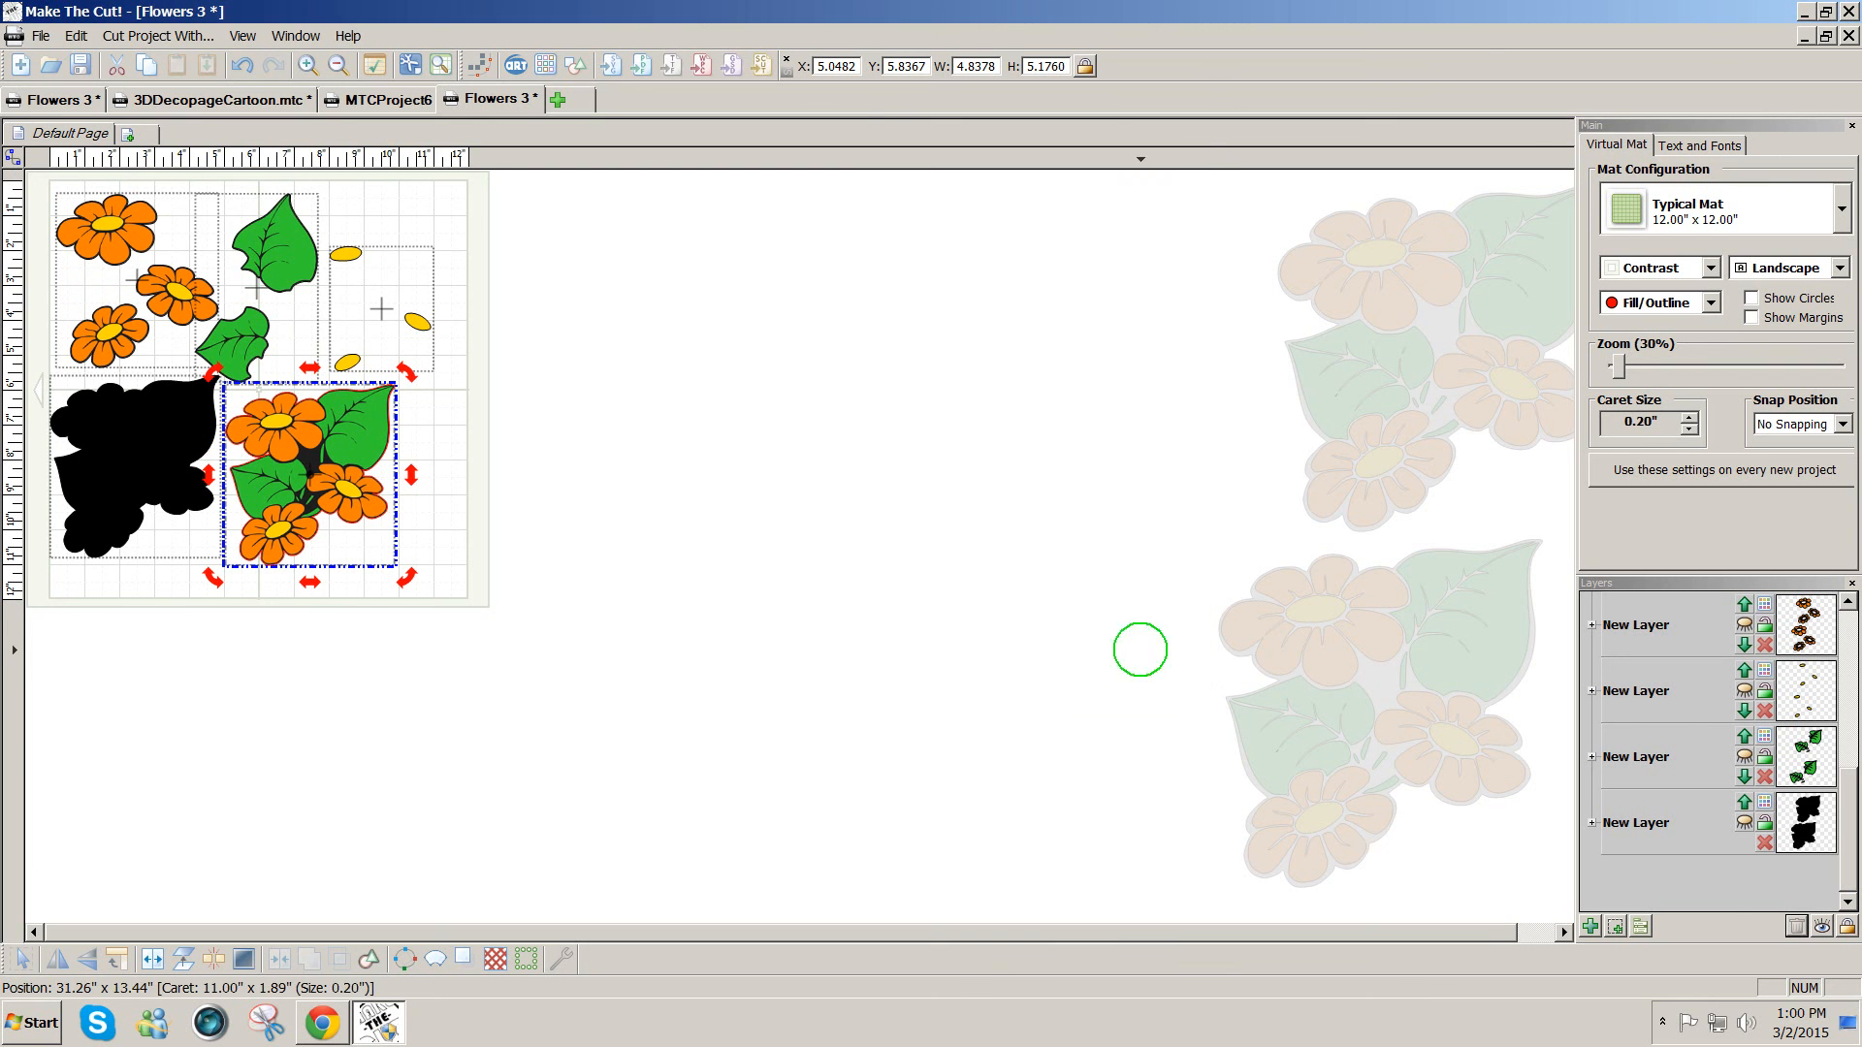
- Enable Print Registration Marks and Show Reg Marks on Mat in the print options, using Make The Cut! Reg Marks
left_click(41, 36)
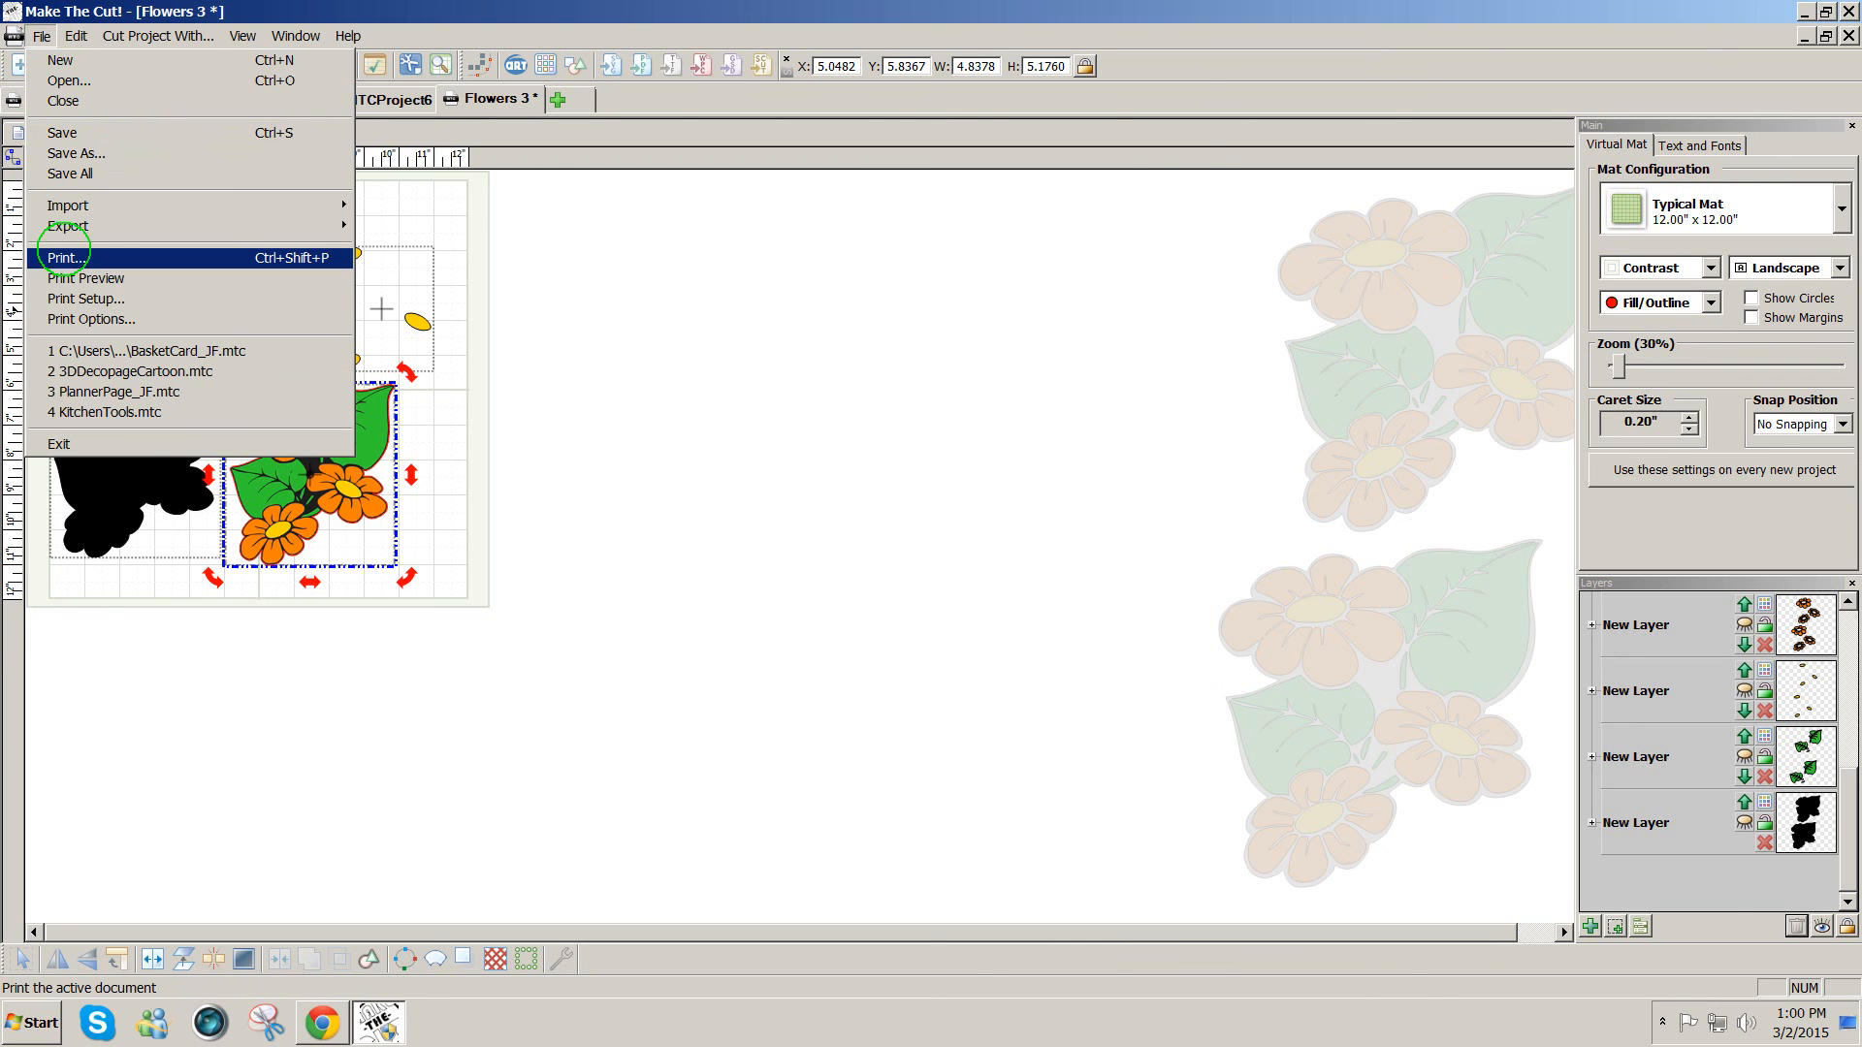
left_click(63, 318)
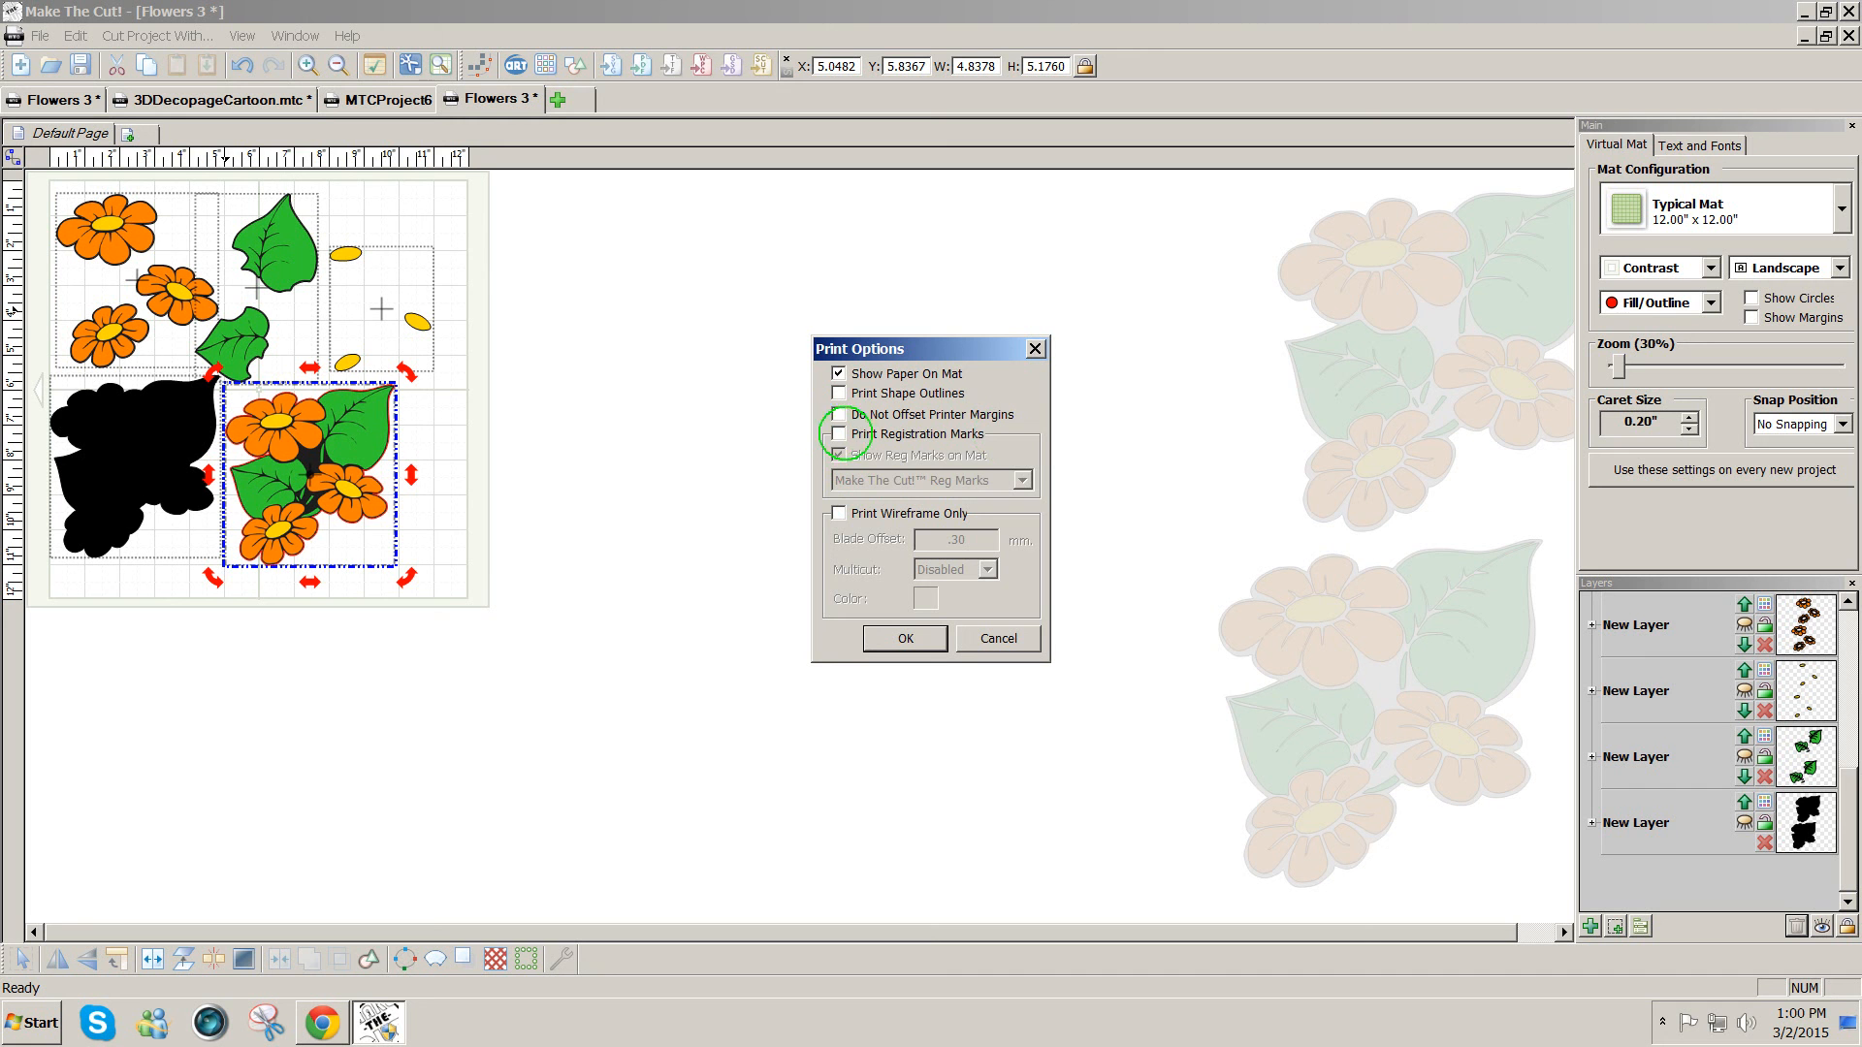
left_click(839, 435)
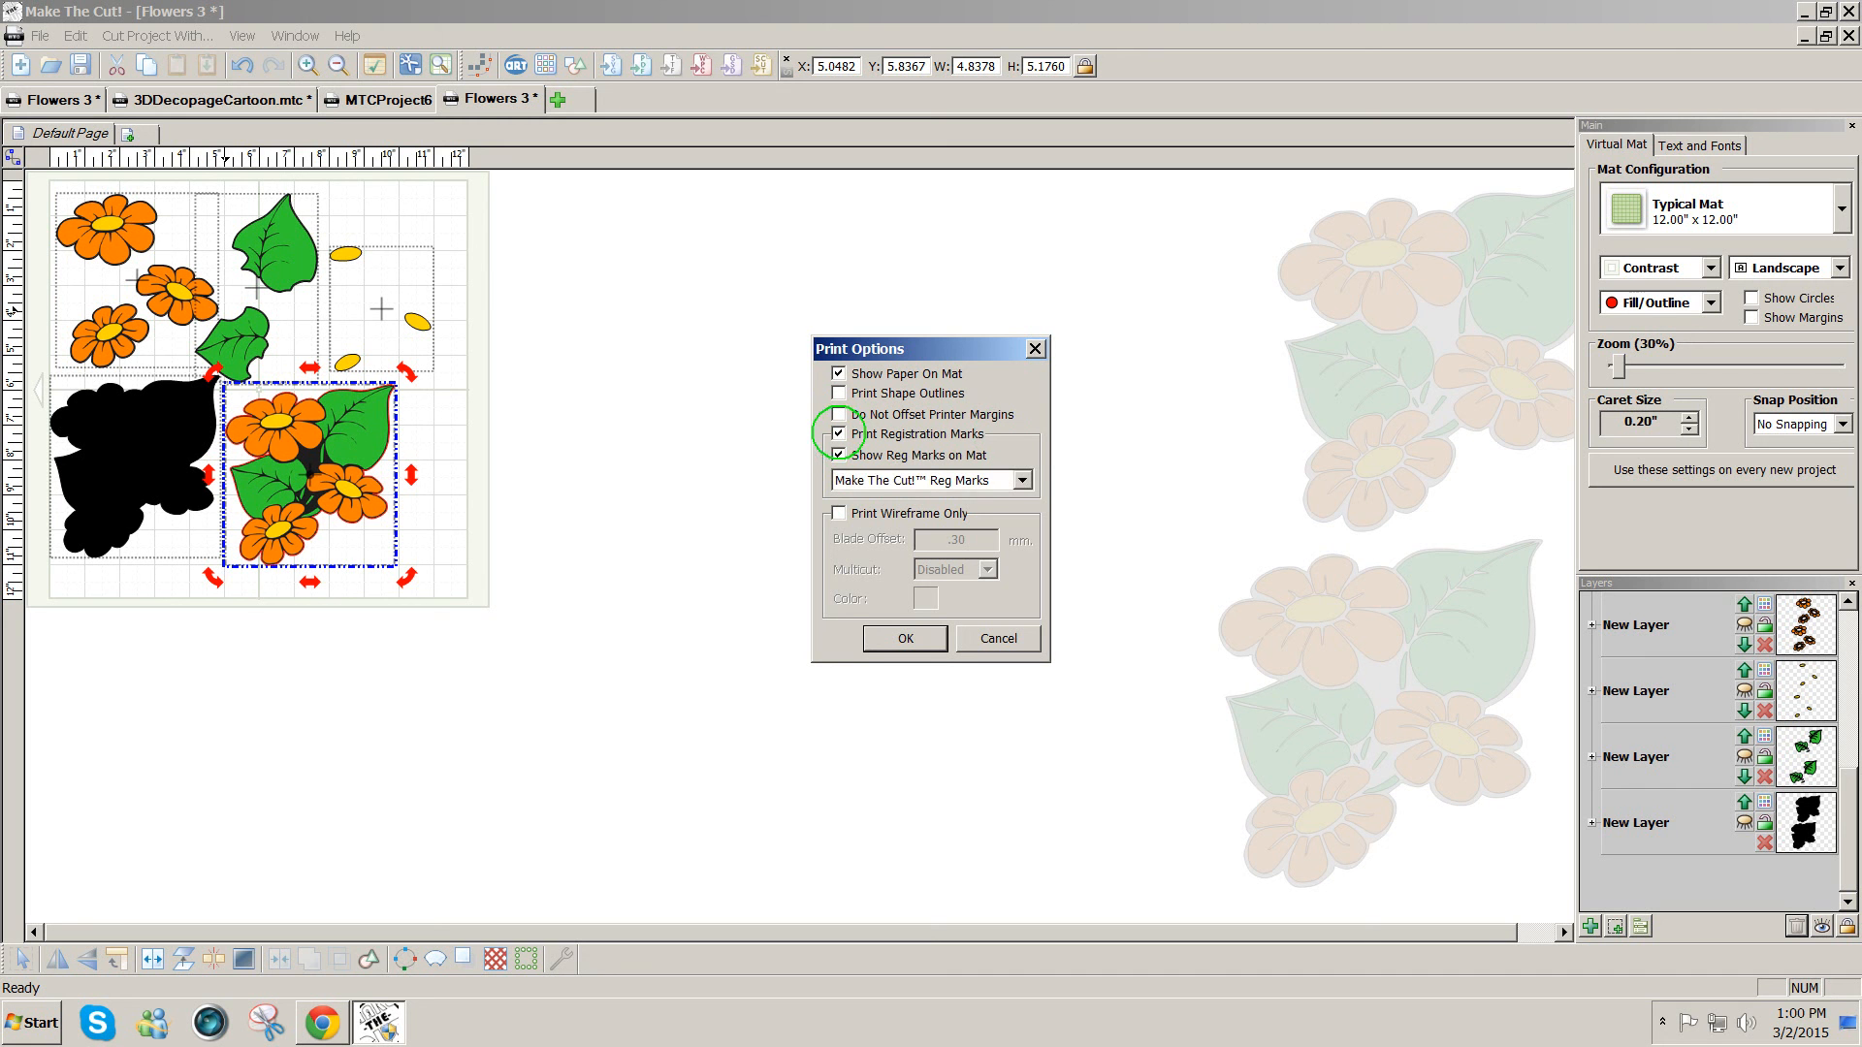
left_click(1022, 481)
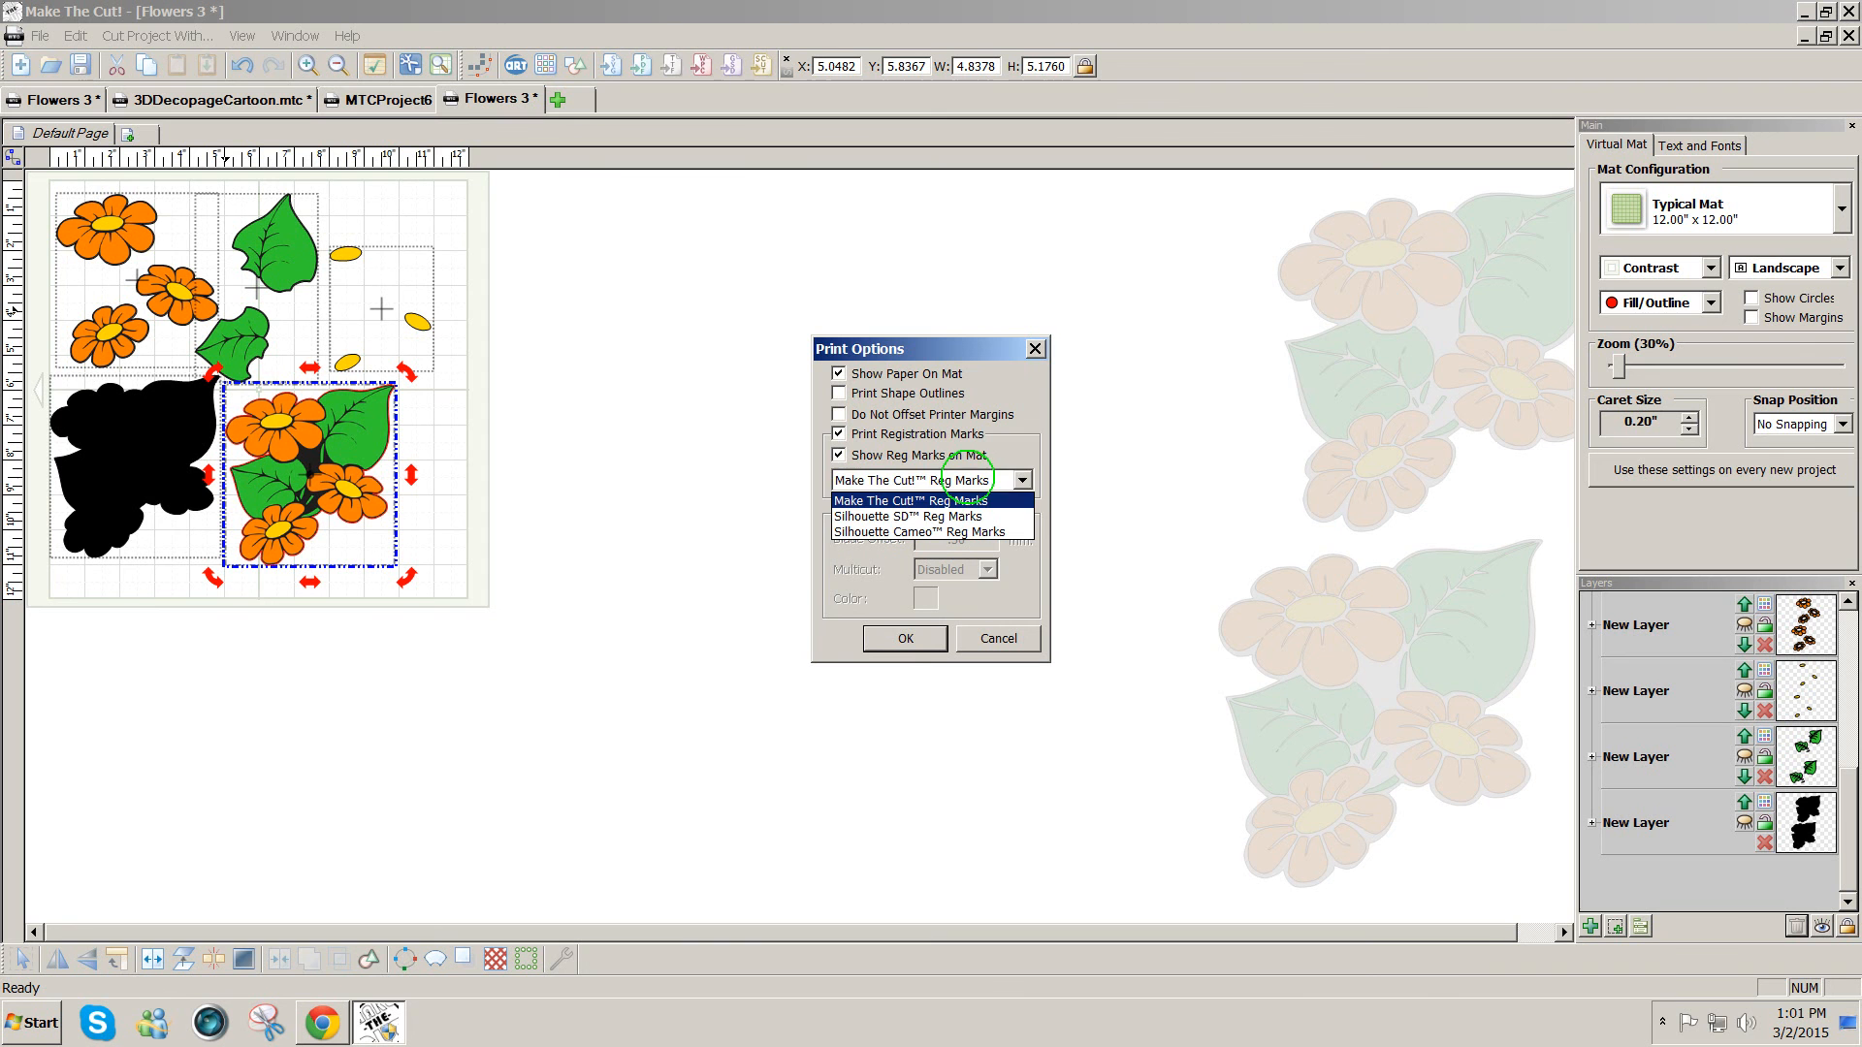
left_click(1022, 480)
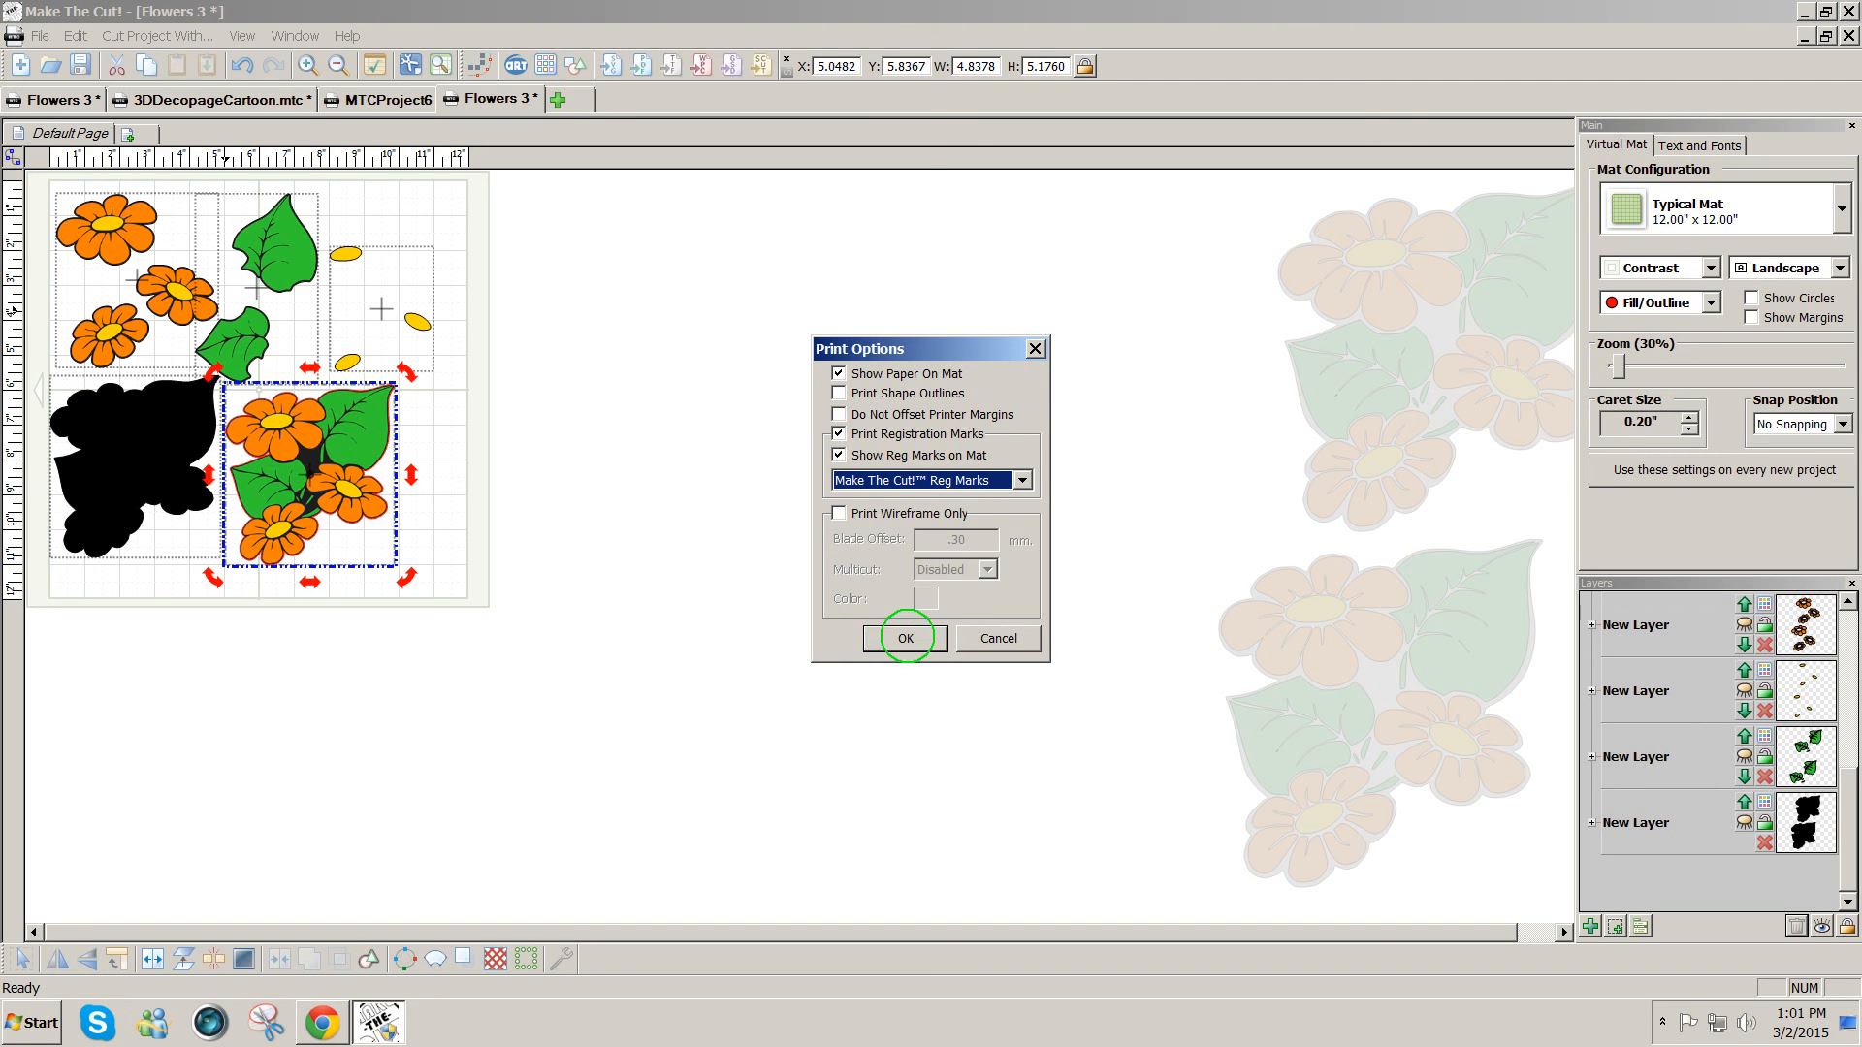
left_click(906, 638)
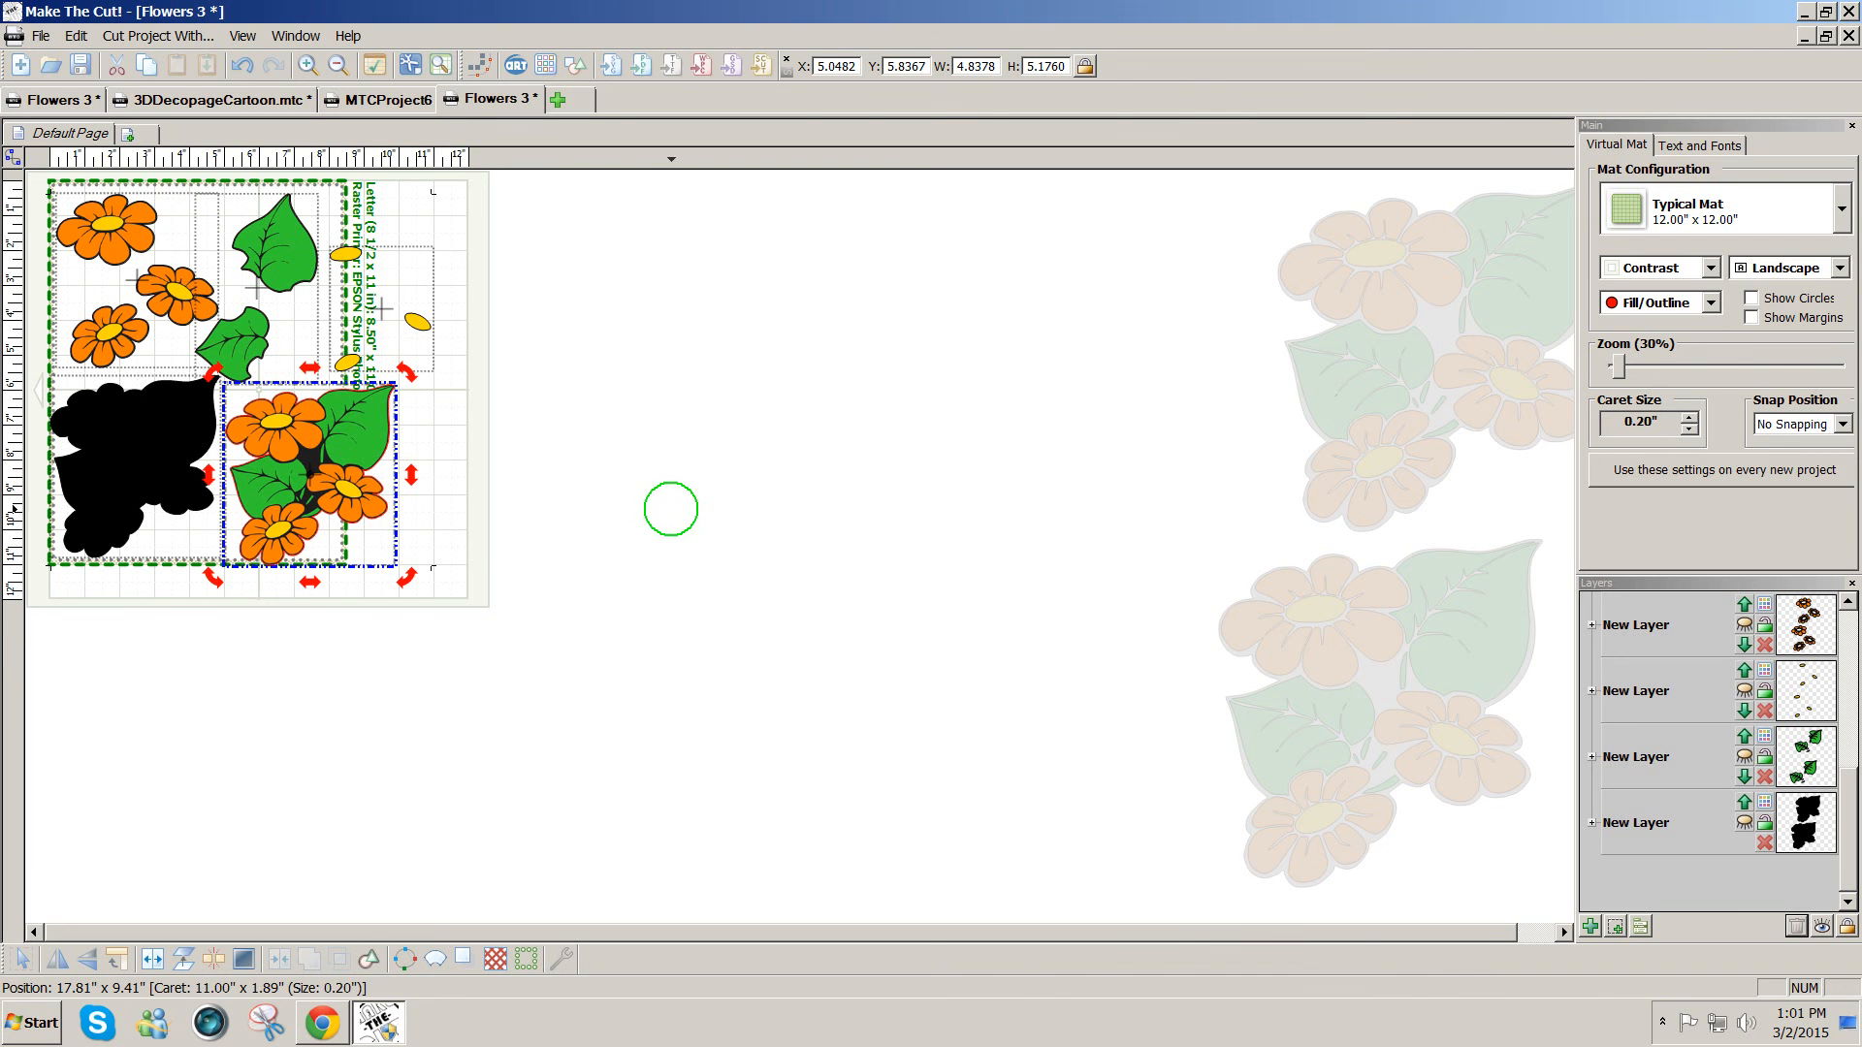
- Move the black backing off the mat, and fit the yellow centres and full flower-and-leaf piece inside the letter page, the latter at X 0.02, Y 5.59
left_click(666, 507)
left_click_drag(308, 468, 439, 493)
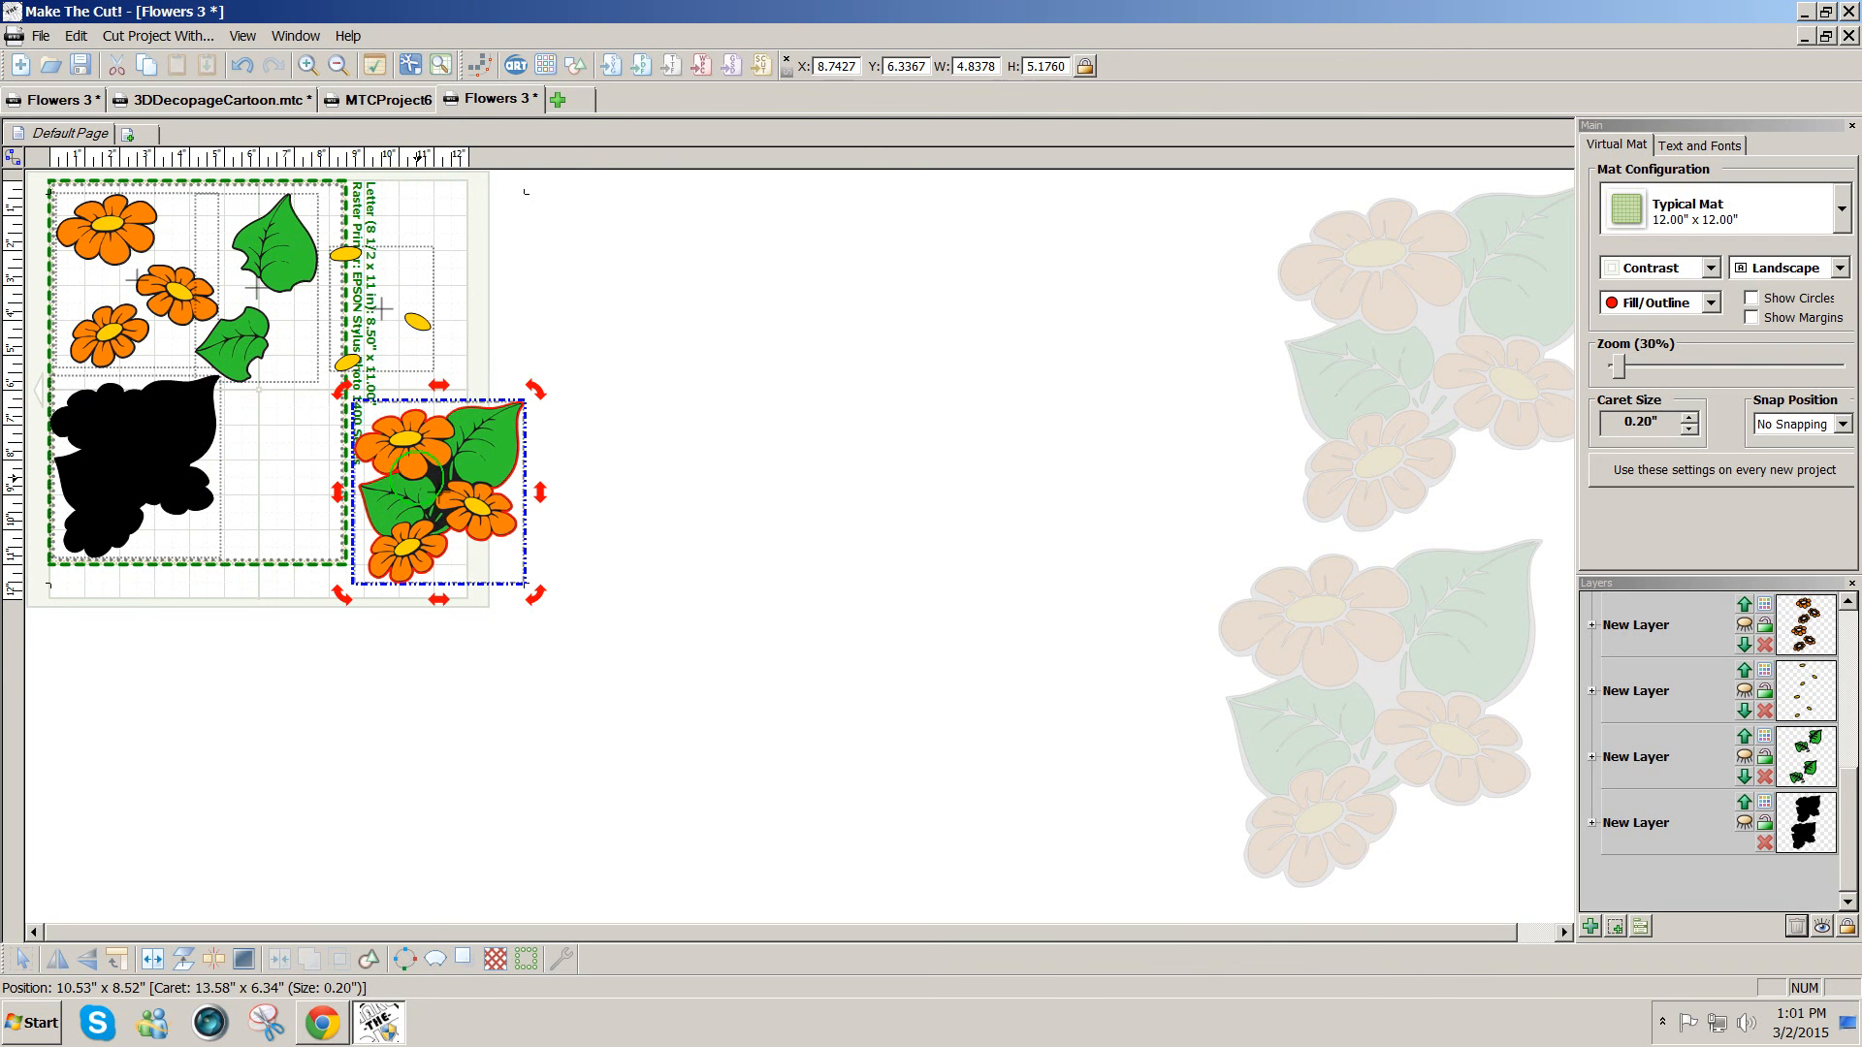
left_click_drag(415, 321, 312, 472)
left_click_drag(167, 450, 797, 416)
left_click_drag(423, 498, 117, 471)
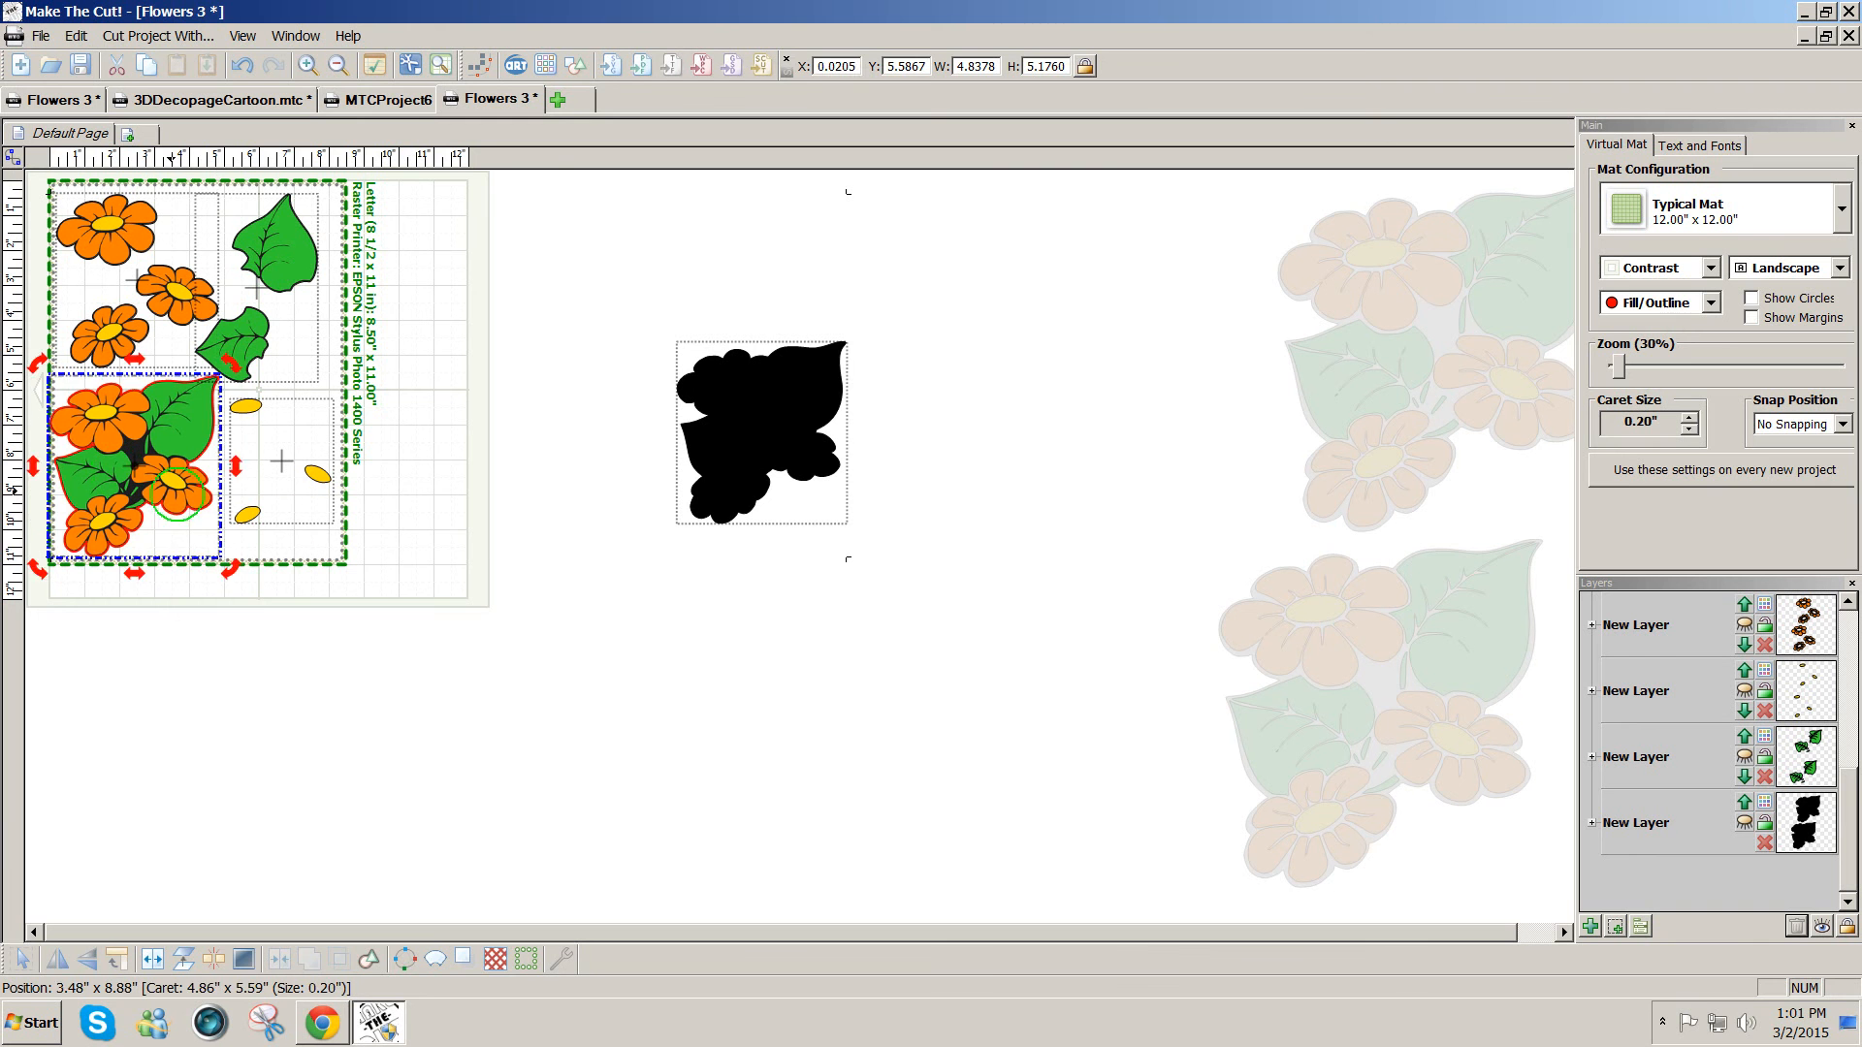
- Preview the printed letter page to check that every flower and leaf piece fits, and return to the mat
left_click(458, 545)
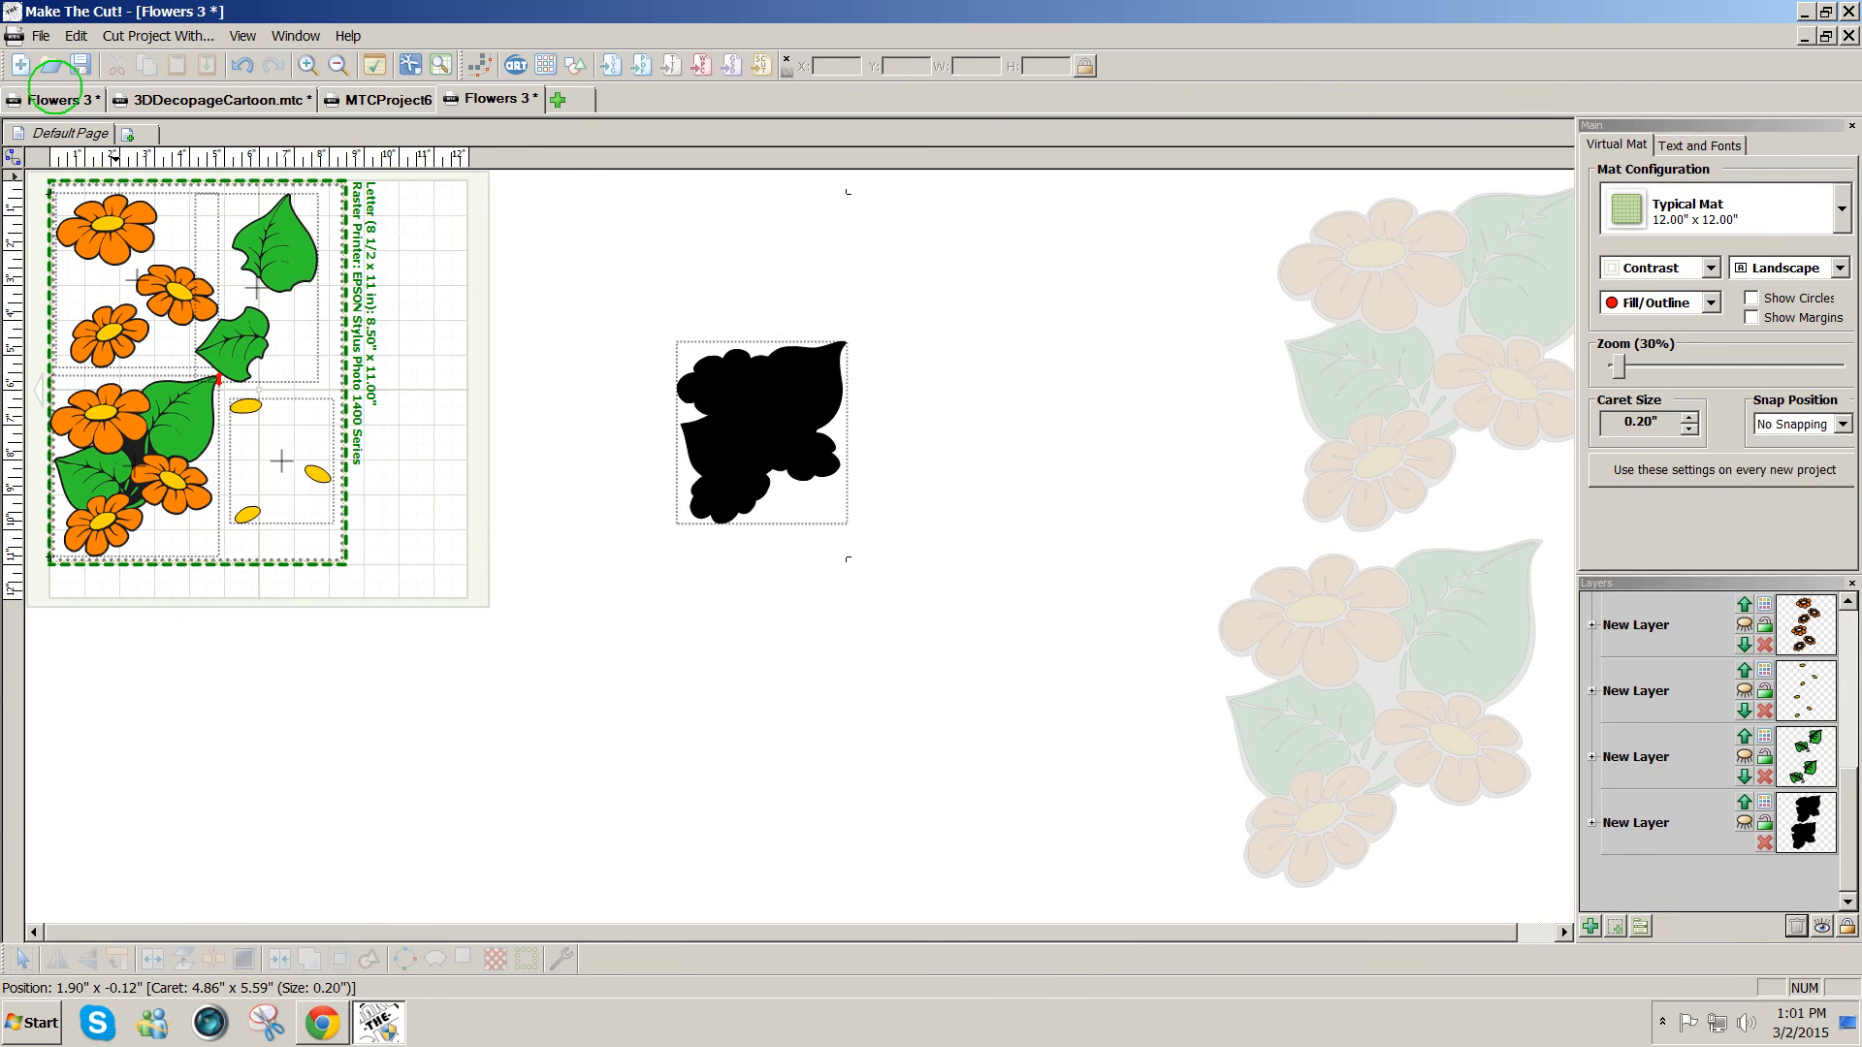
left_click(42, 36)
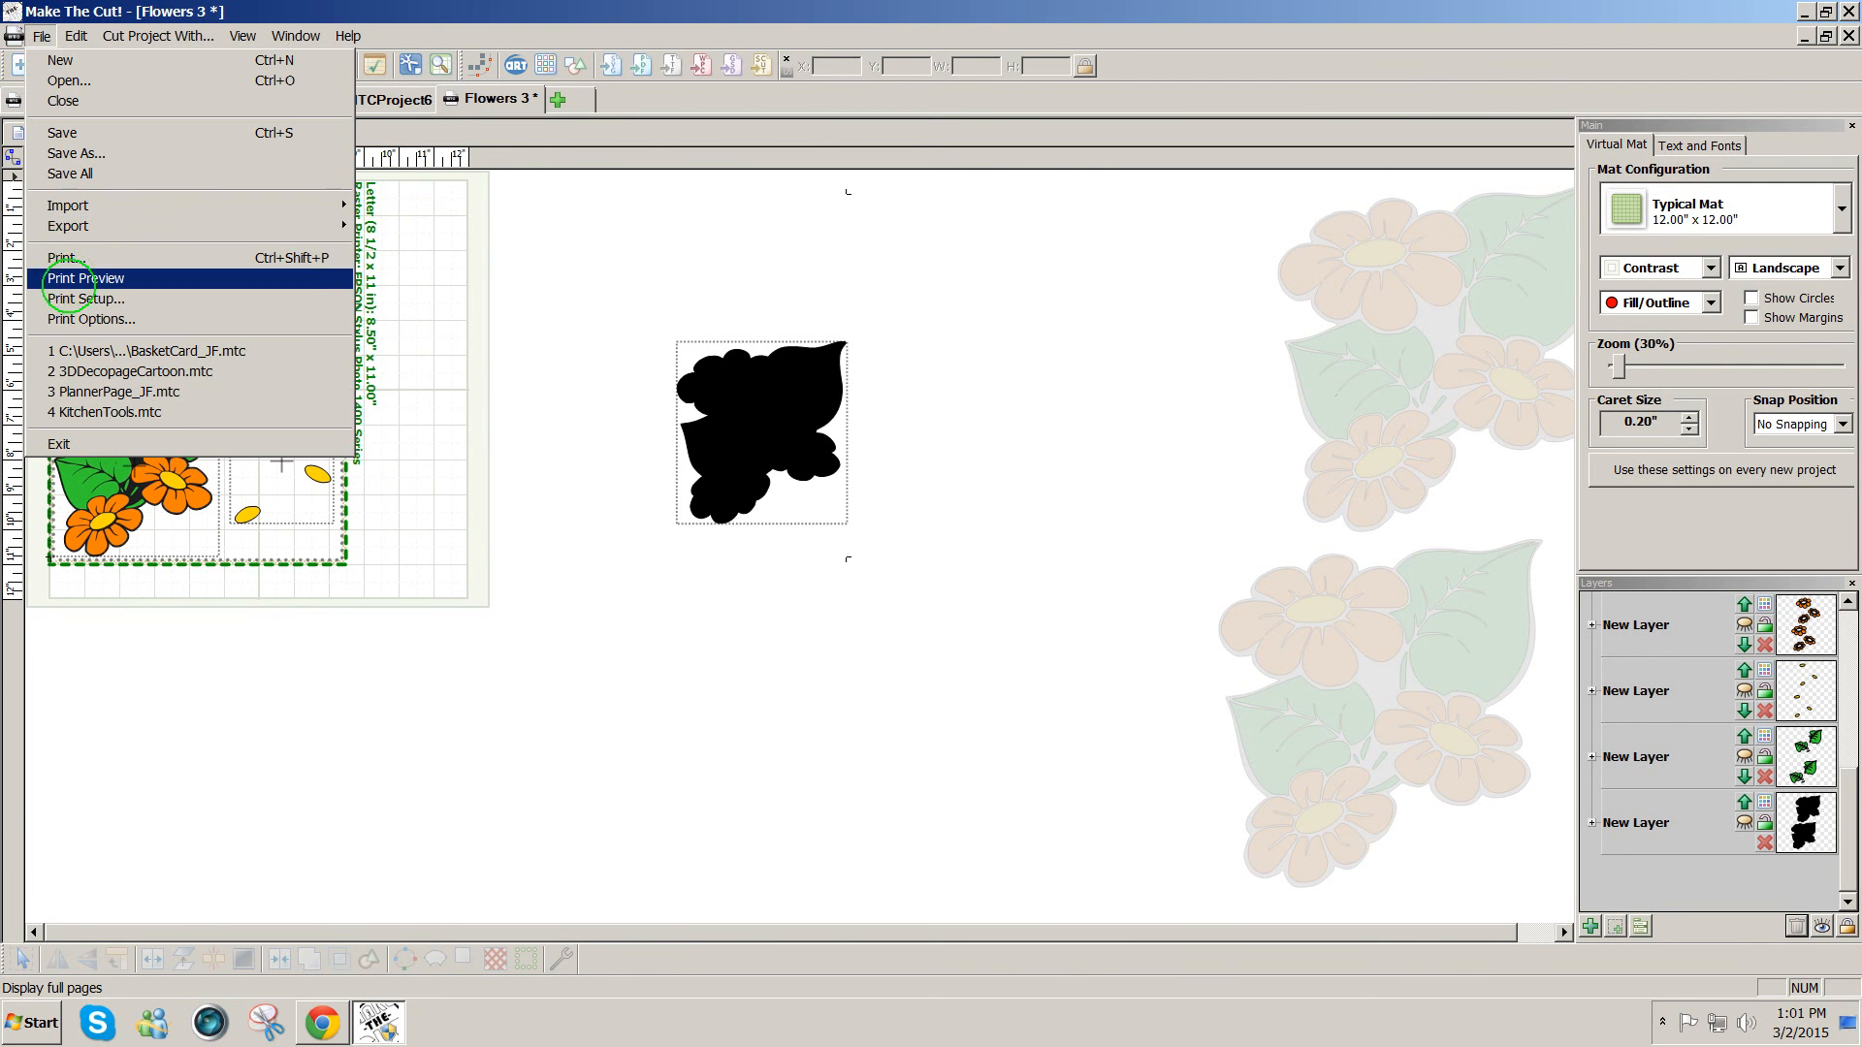
left_click(86, 278)
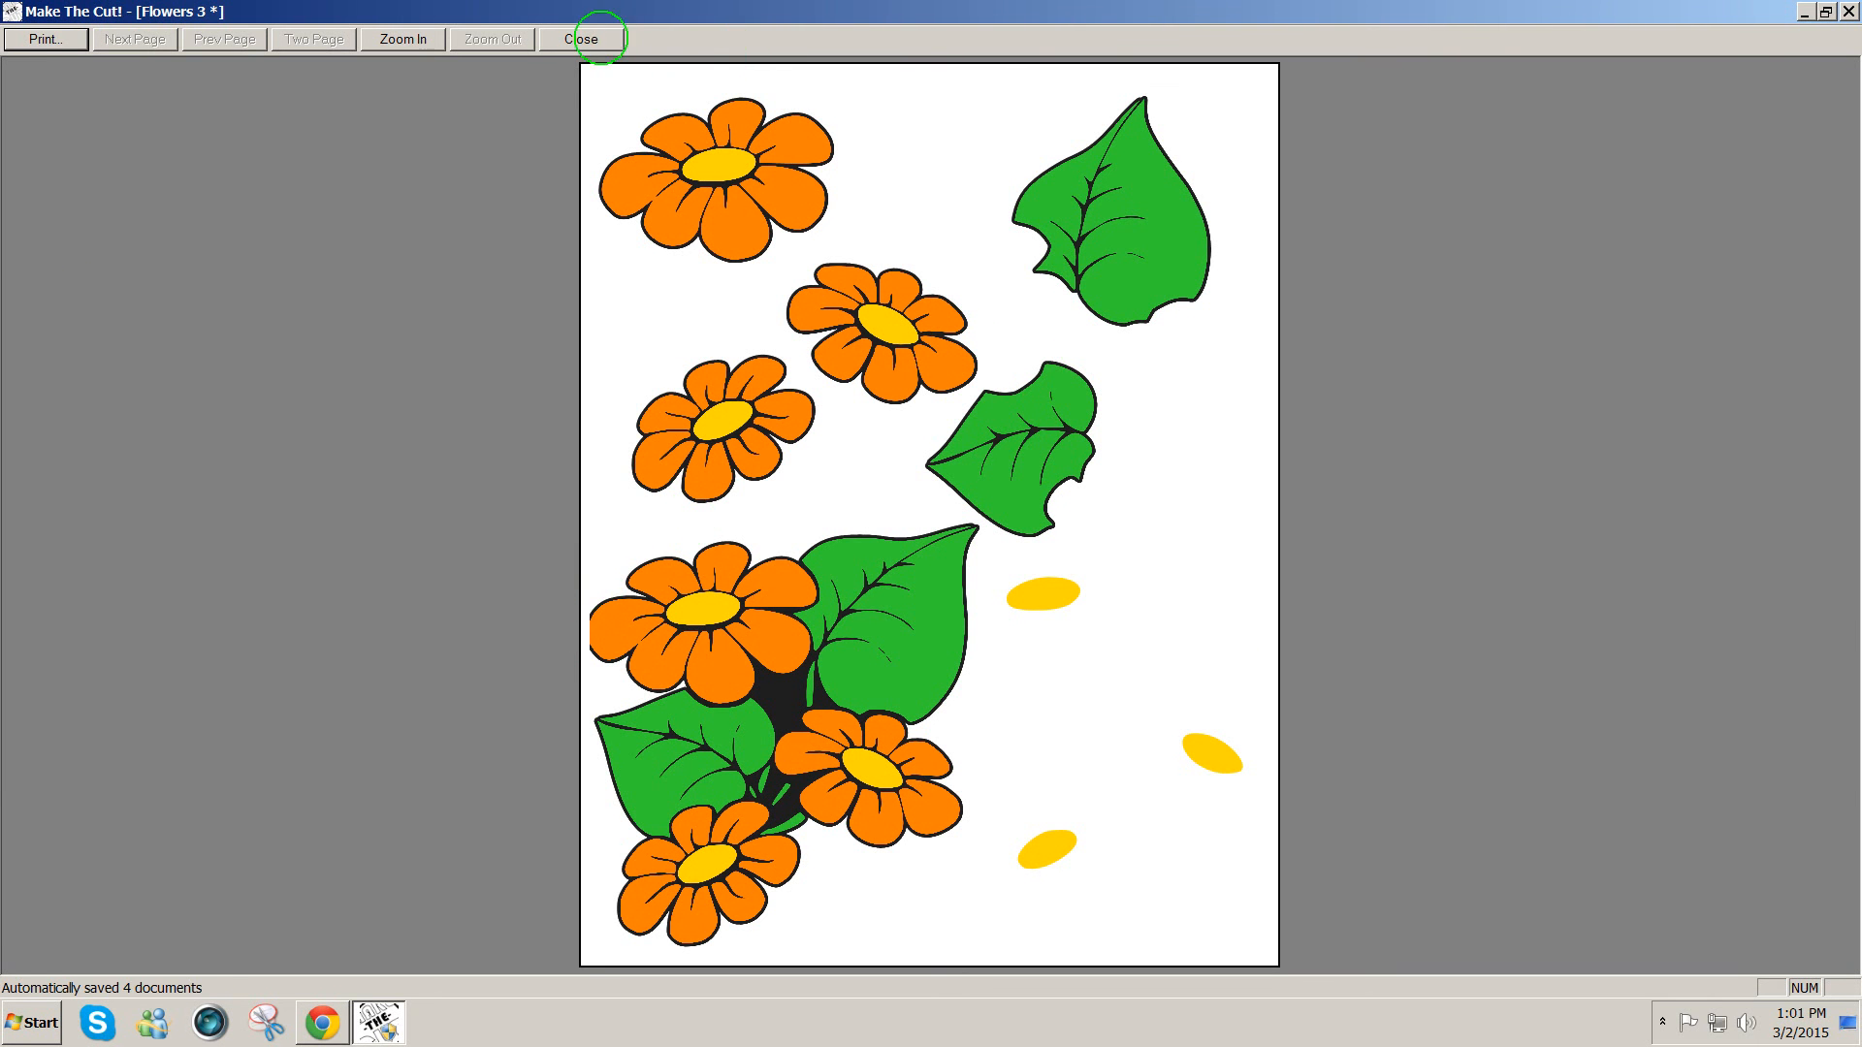
left_click(581, 38)
- Shift the full flower-and-leaf piece inward to about X 0.33, Y 5.61, and the leaves to about X 4.18, Y 0.32
left_click_drag(136, 453, 147, 456)
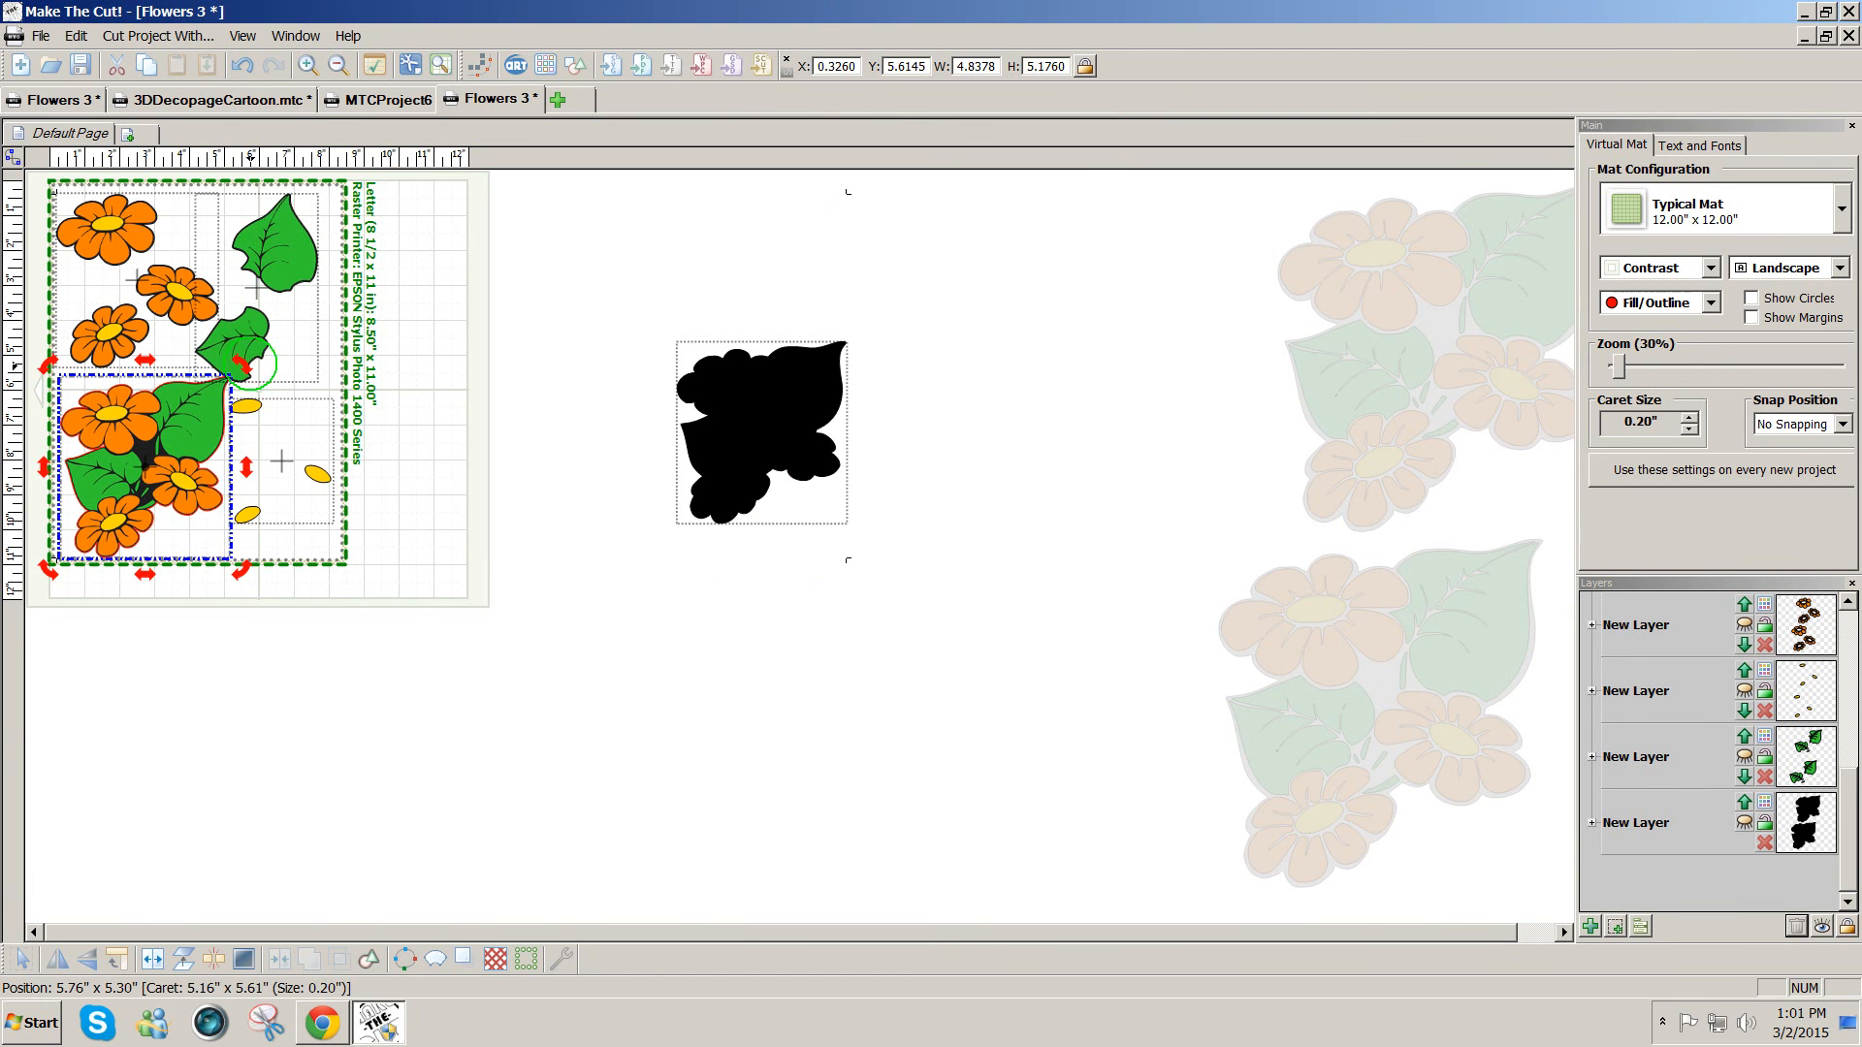
left_click(252, 335)
left_click_drag(256, 281, 250, 352)
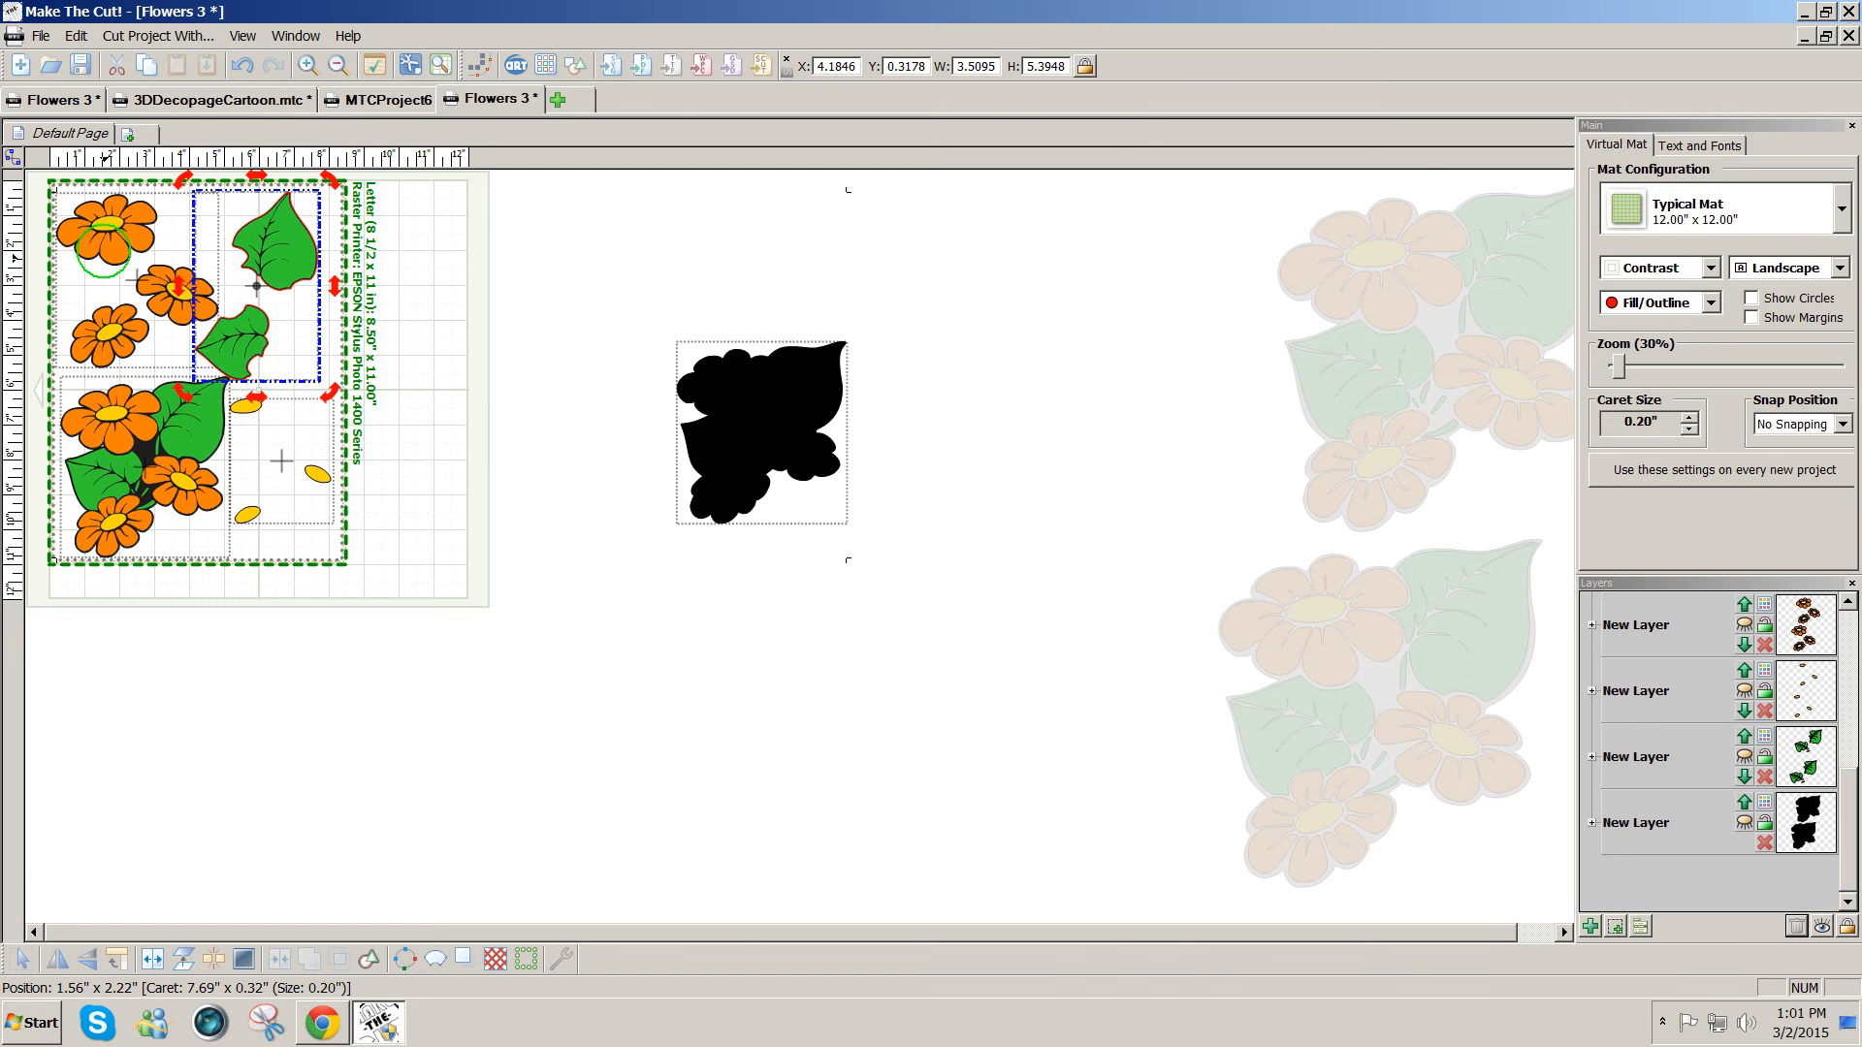
left_click(527, 503)
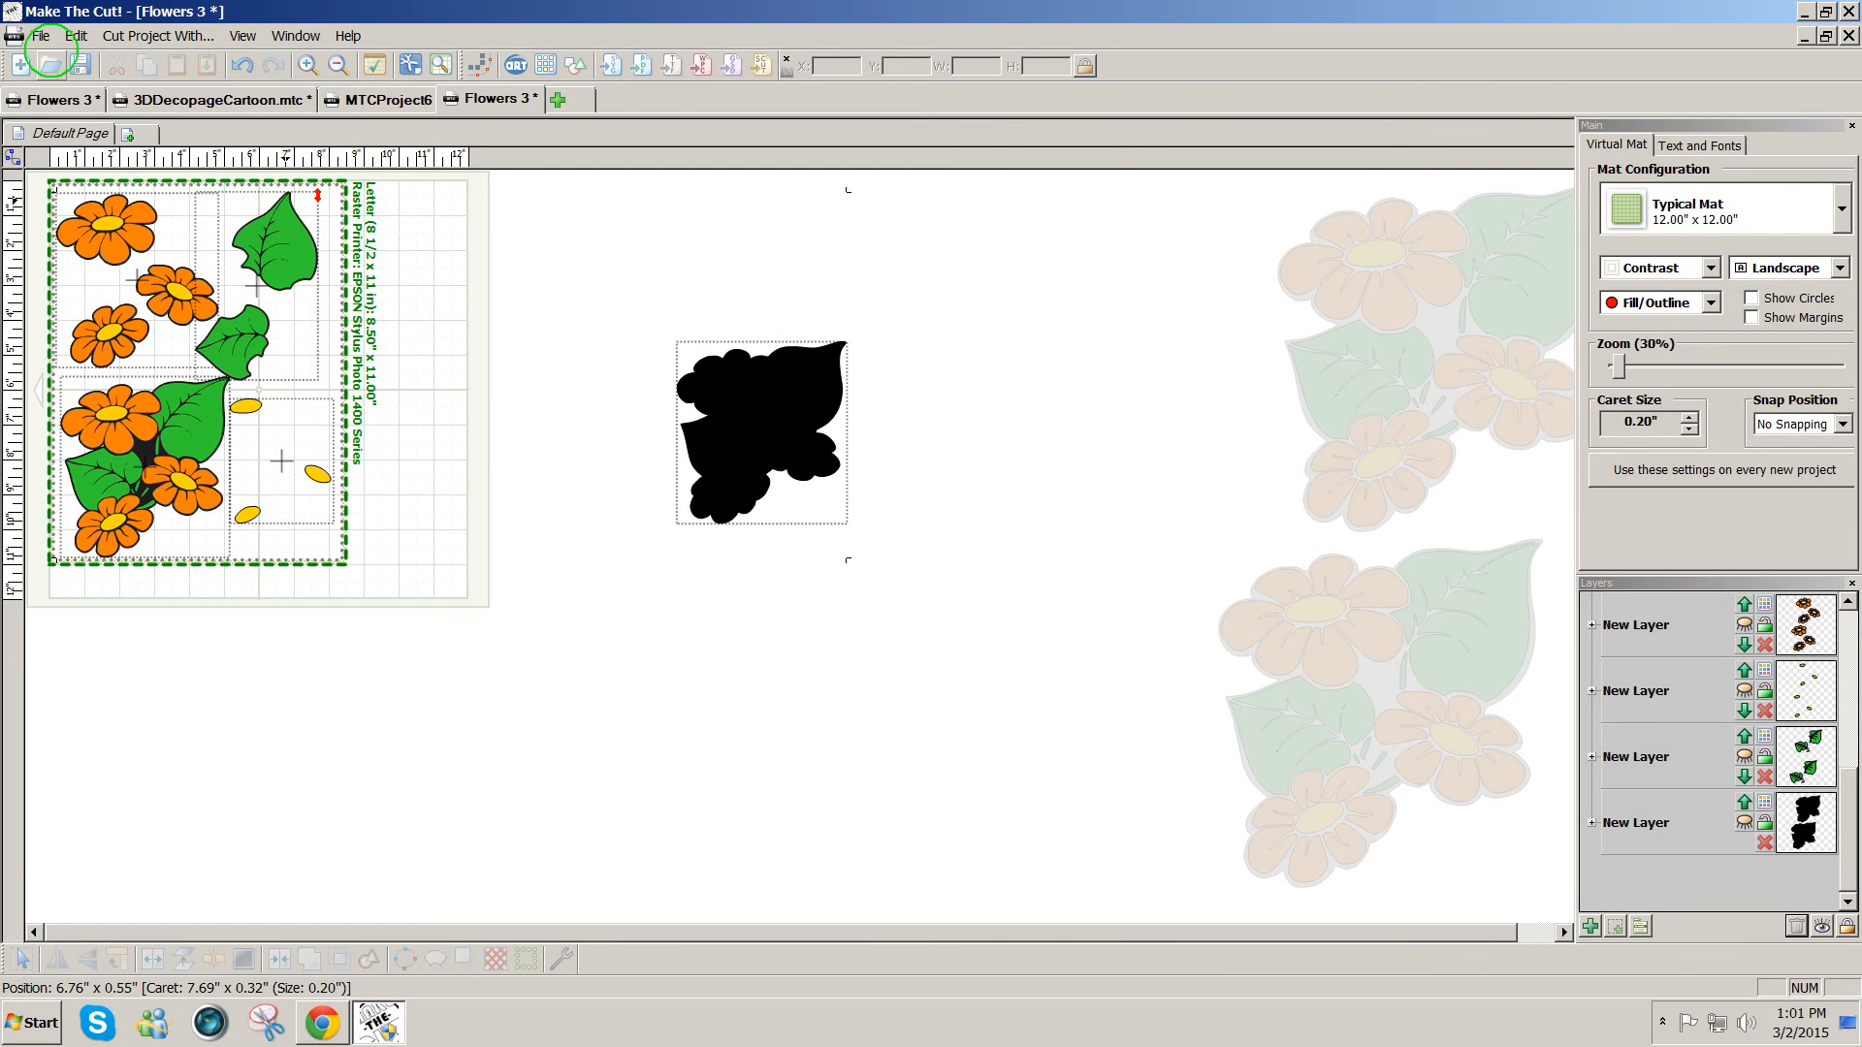
- Preview the rearranged page again to check the piece placement and registration marks, and close the preview
left_click(40, 36)
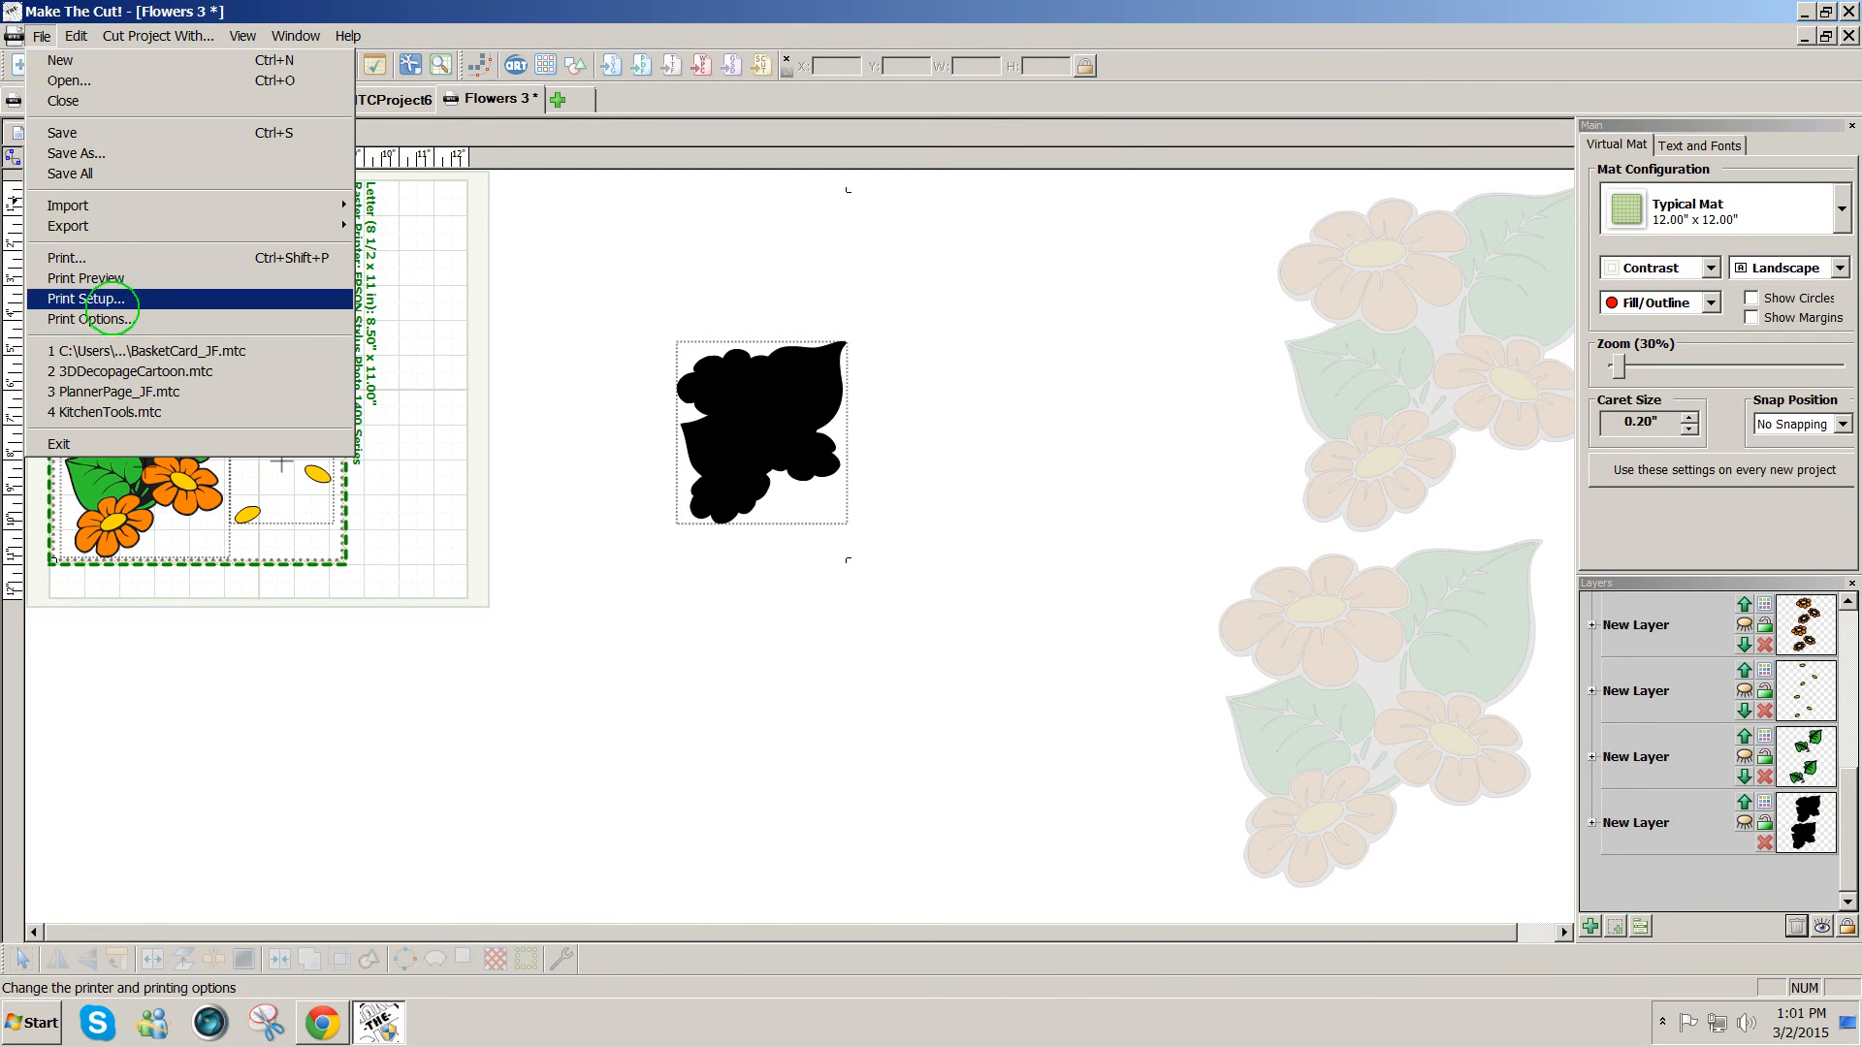
left_click(114, 276)
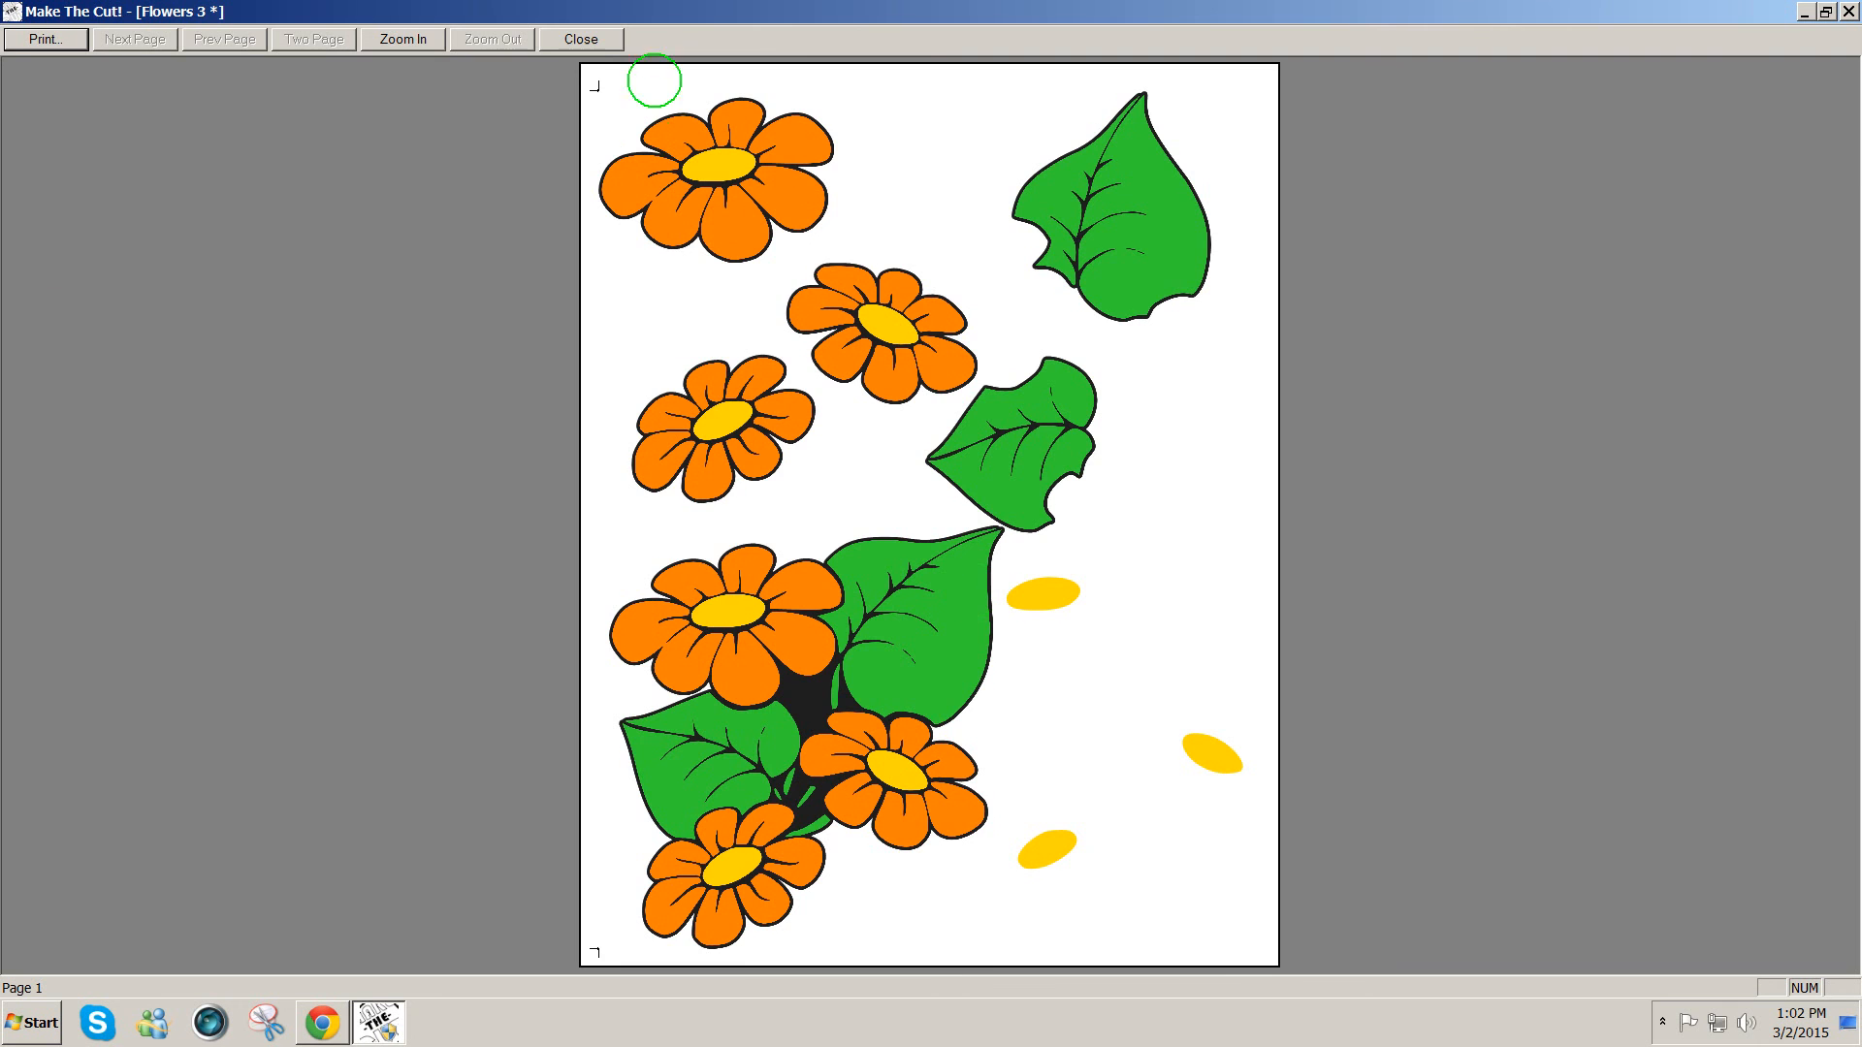
left_click(581, 39)
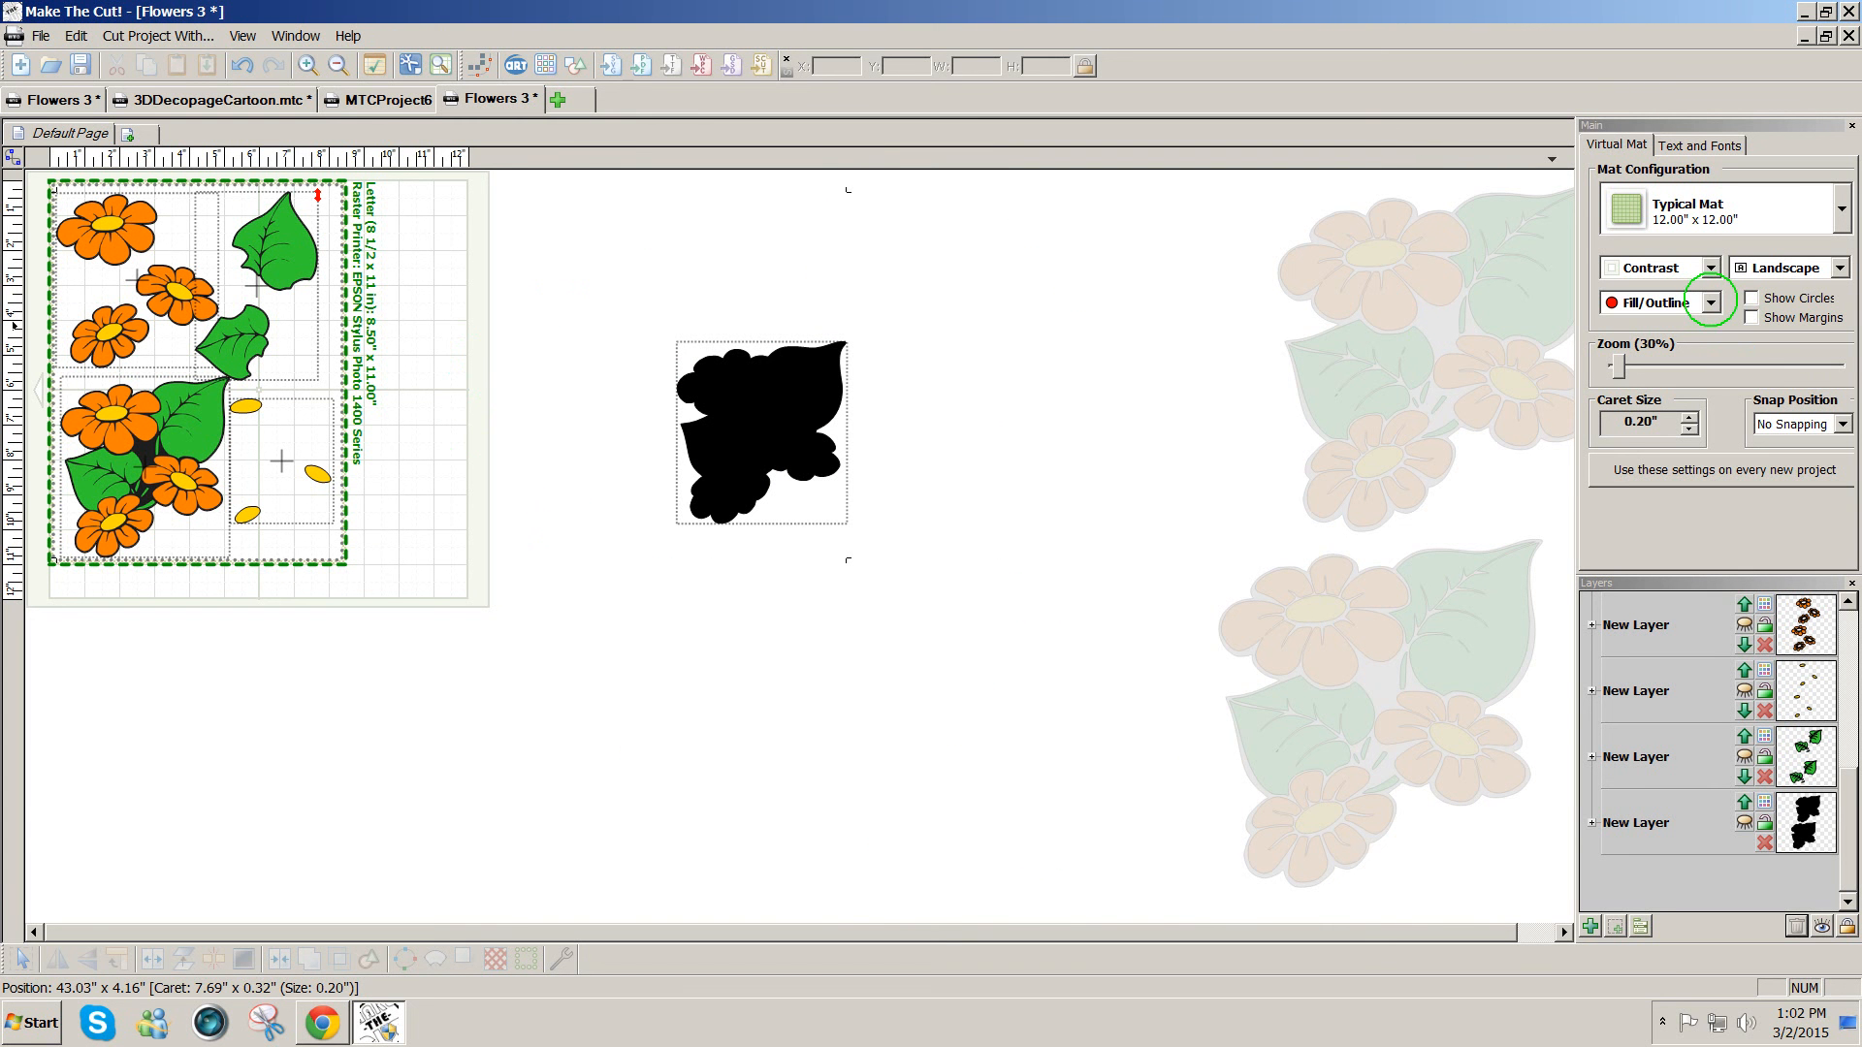
- Set the mat display to Outline to examine the cut lines of the pieces
left_click(1710, 303)
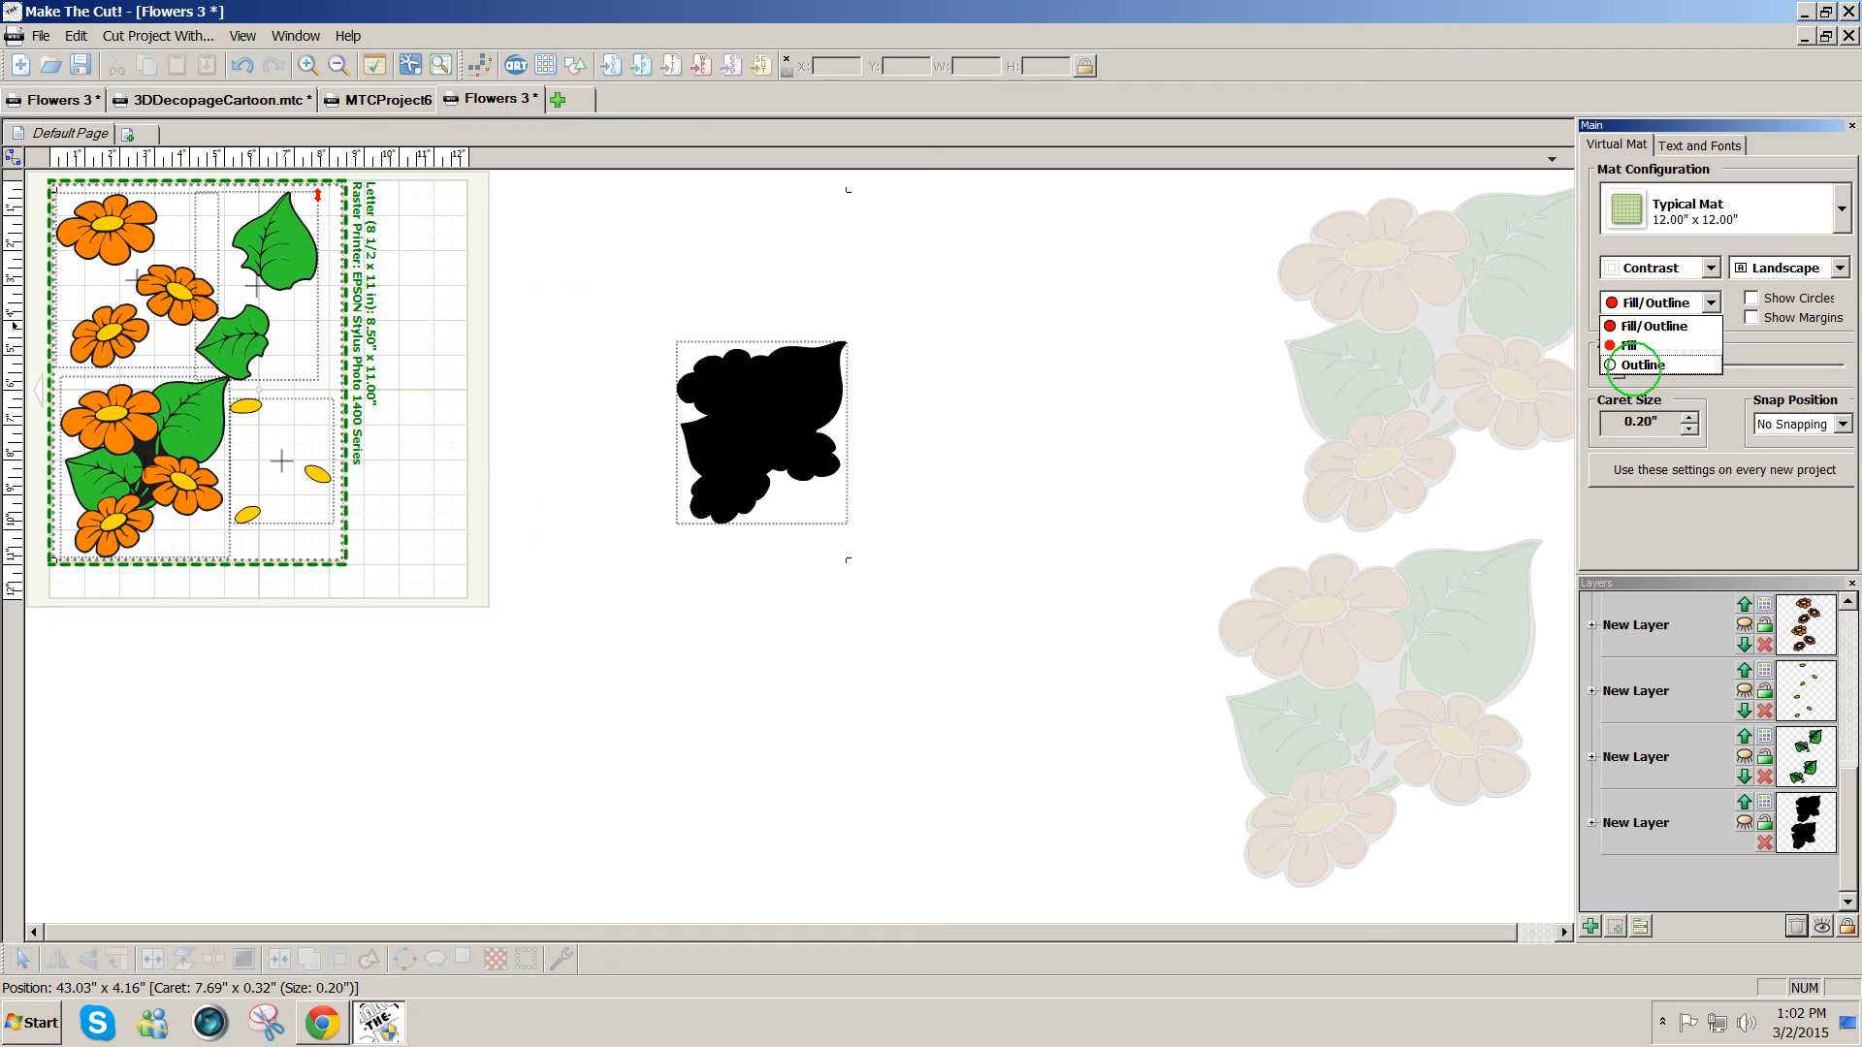
left_click(1633, 360)
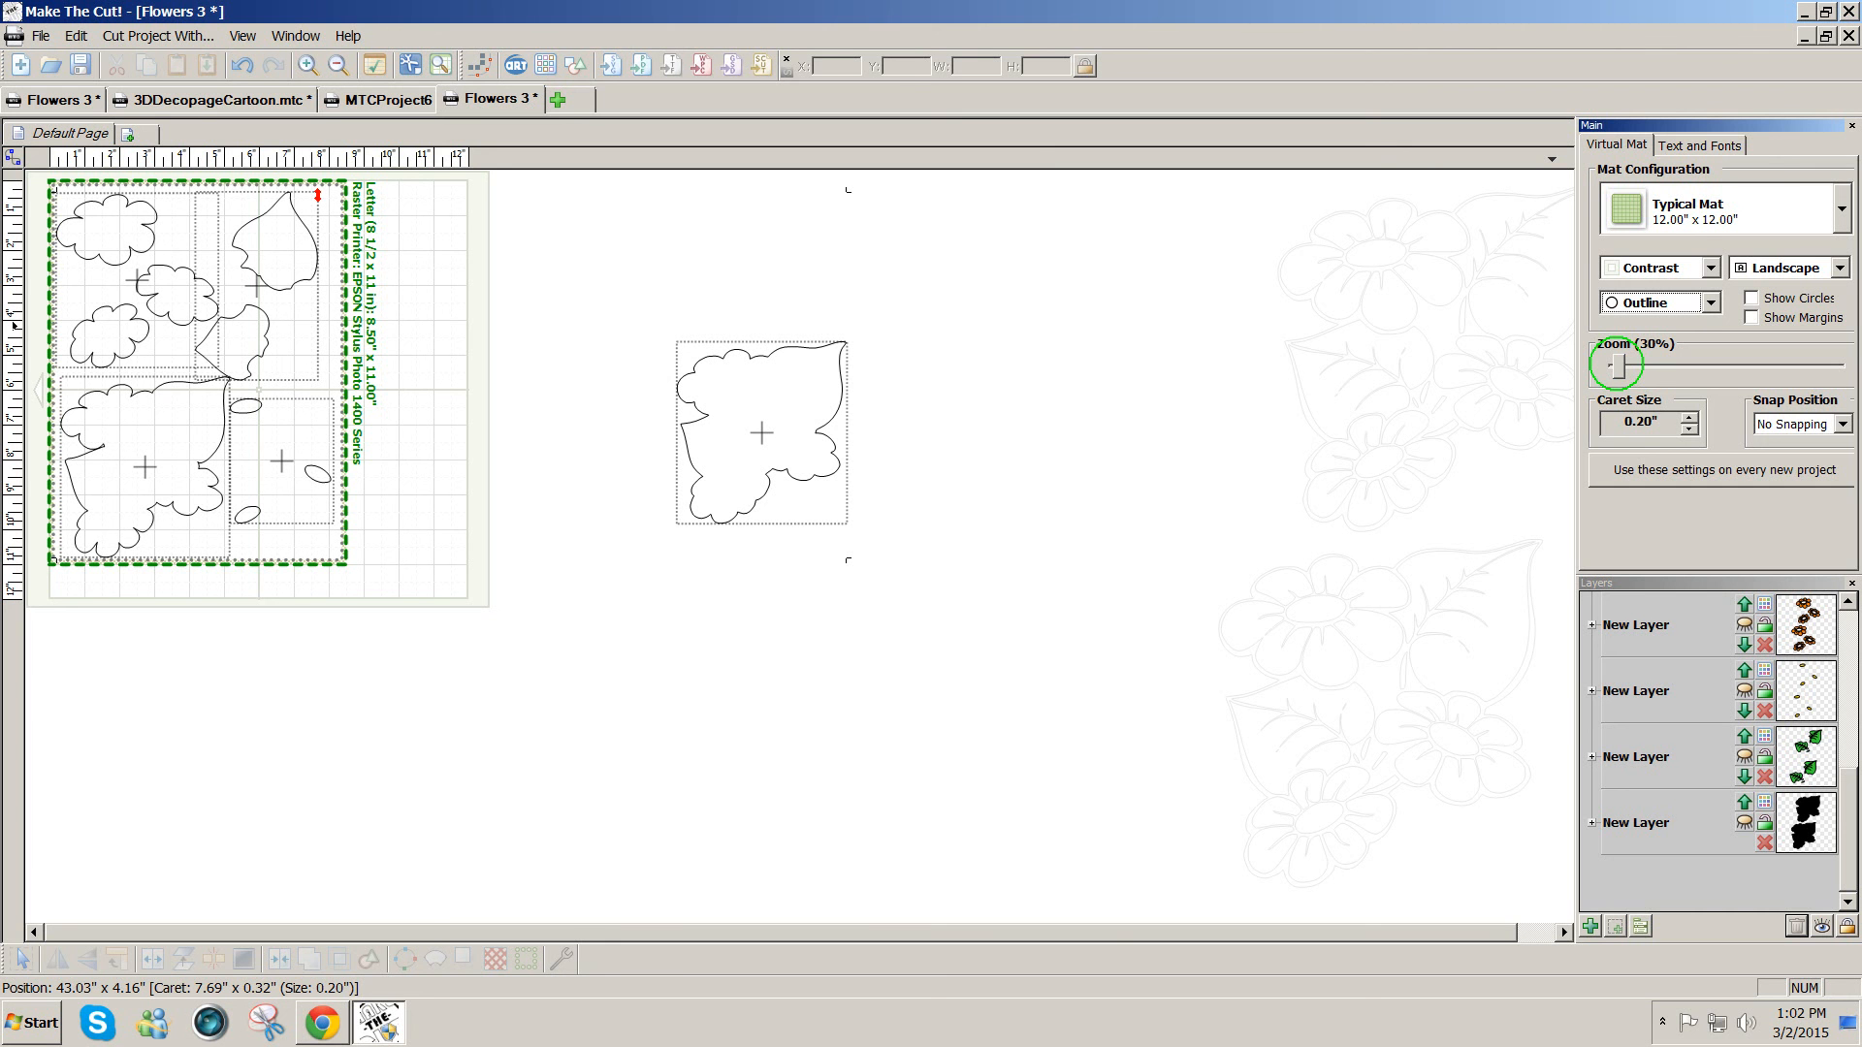
- Bring the black backing close to the letter page at about X 9.64, Y 4.14, and send its layer to a new page
left_click_drag(761, 434, 471, 417)
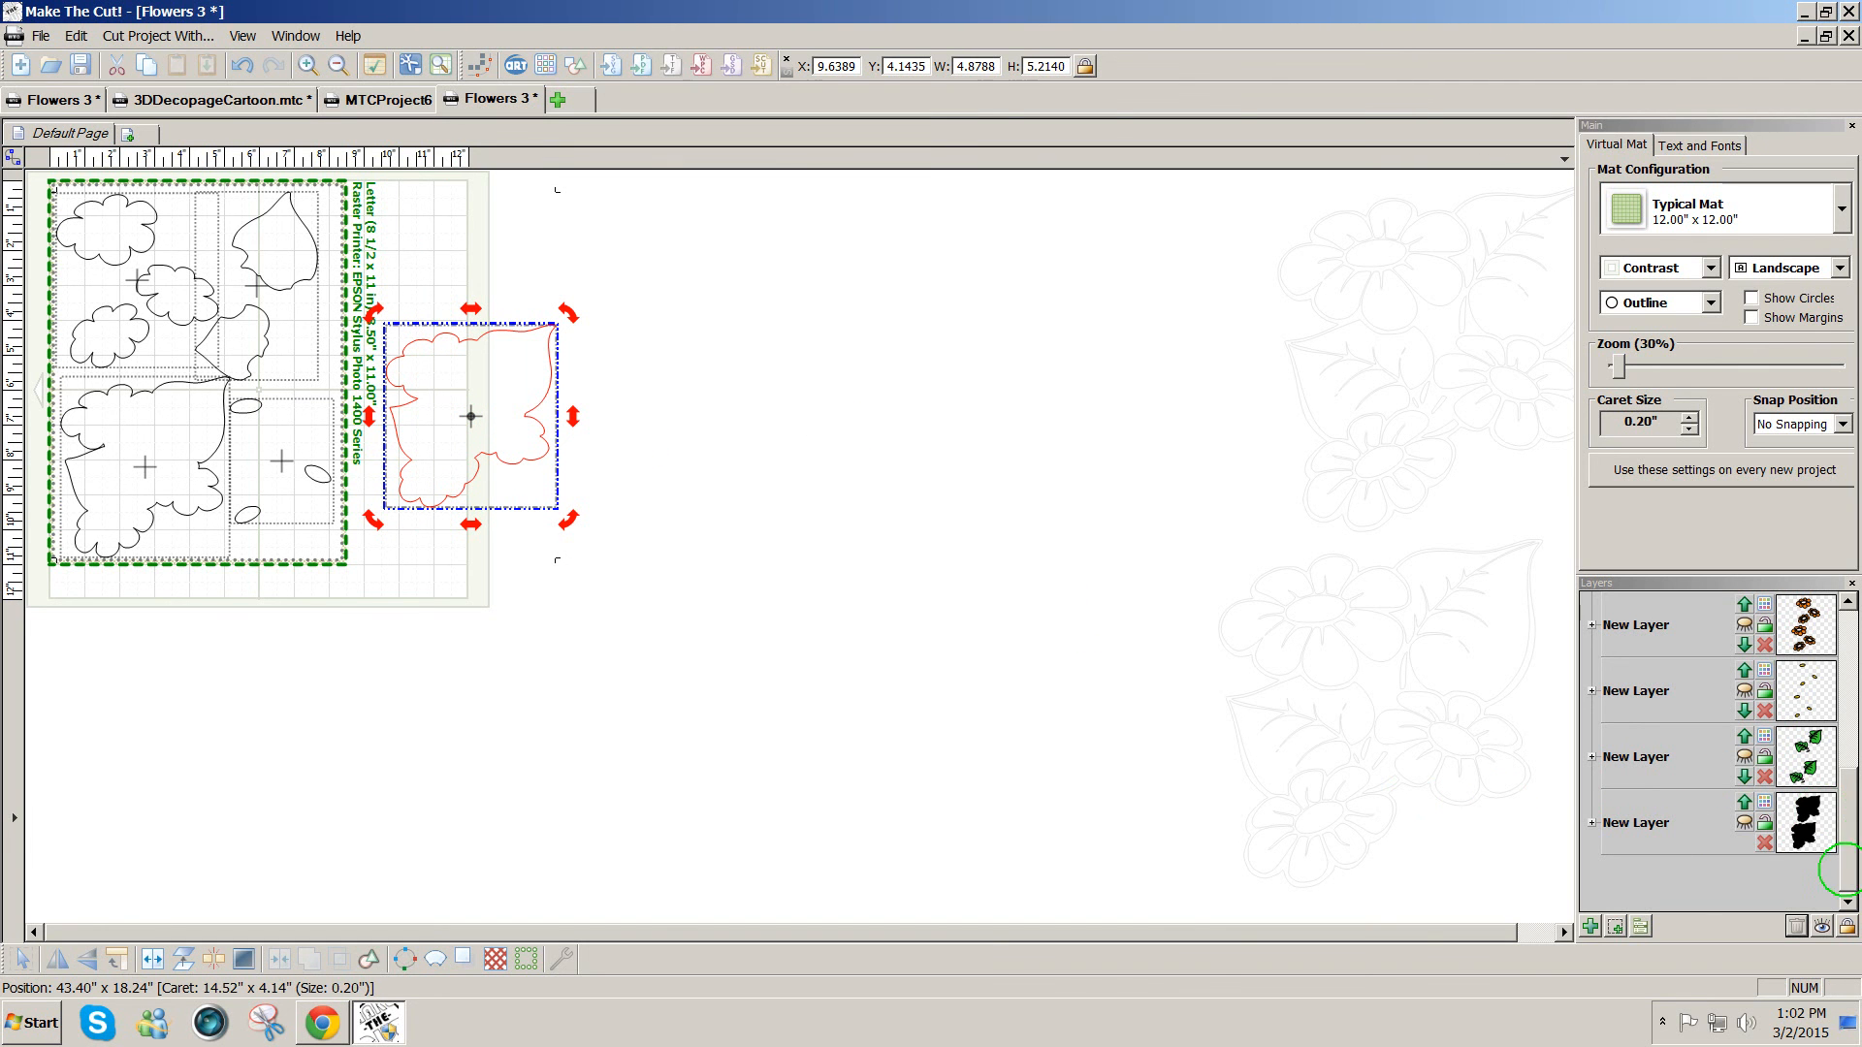
left_click_drag(1842, 873, 1845, 740)
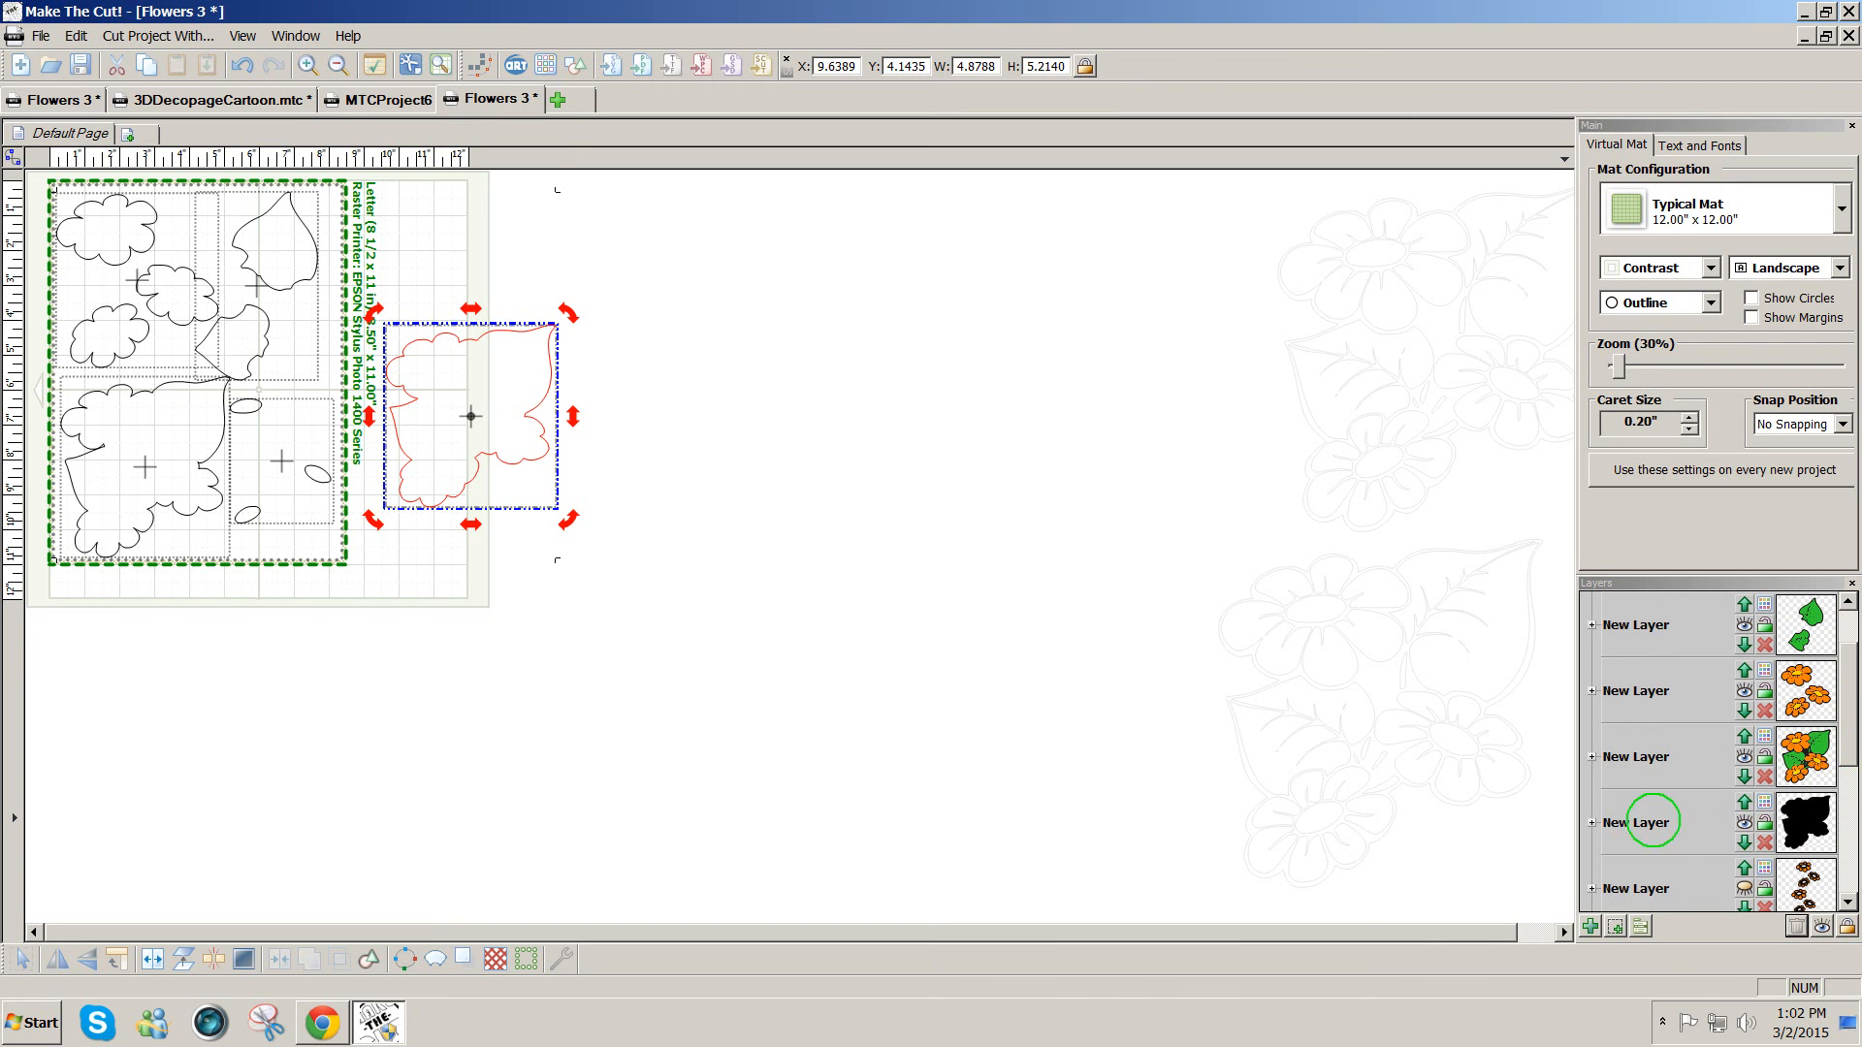
left_click(1653, 820)
right_click(1653, 820)
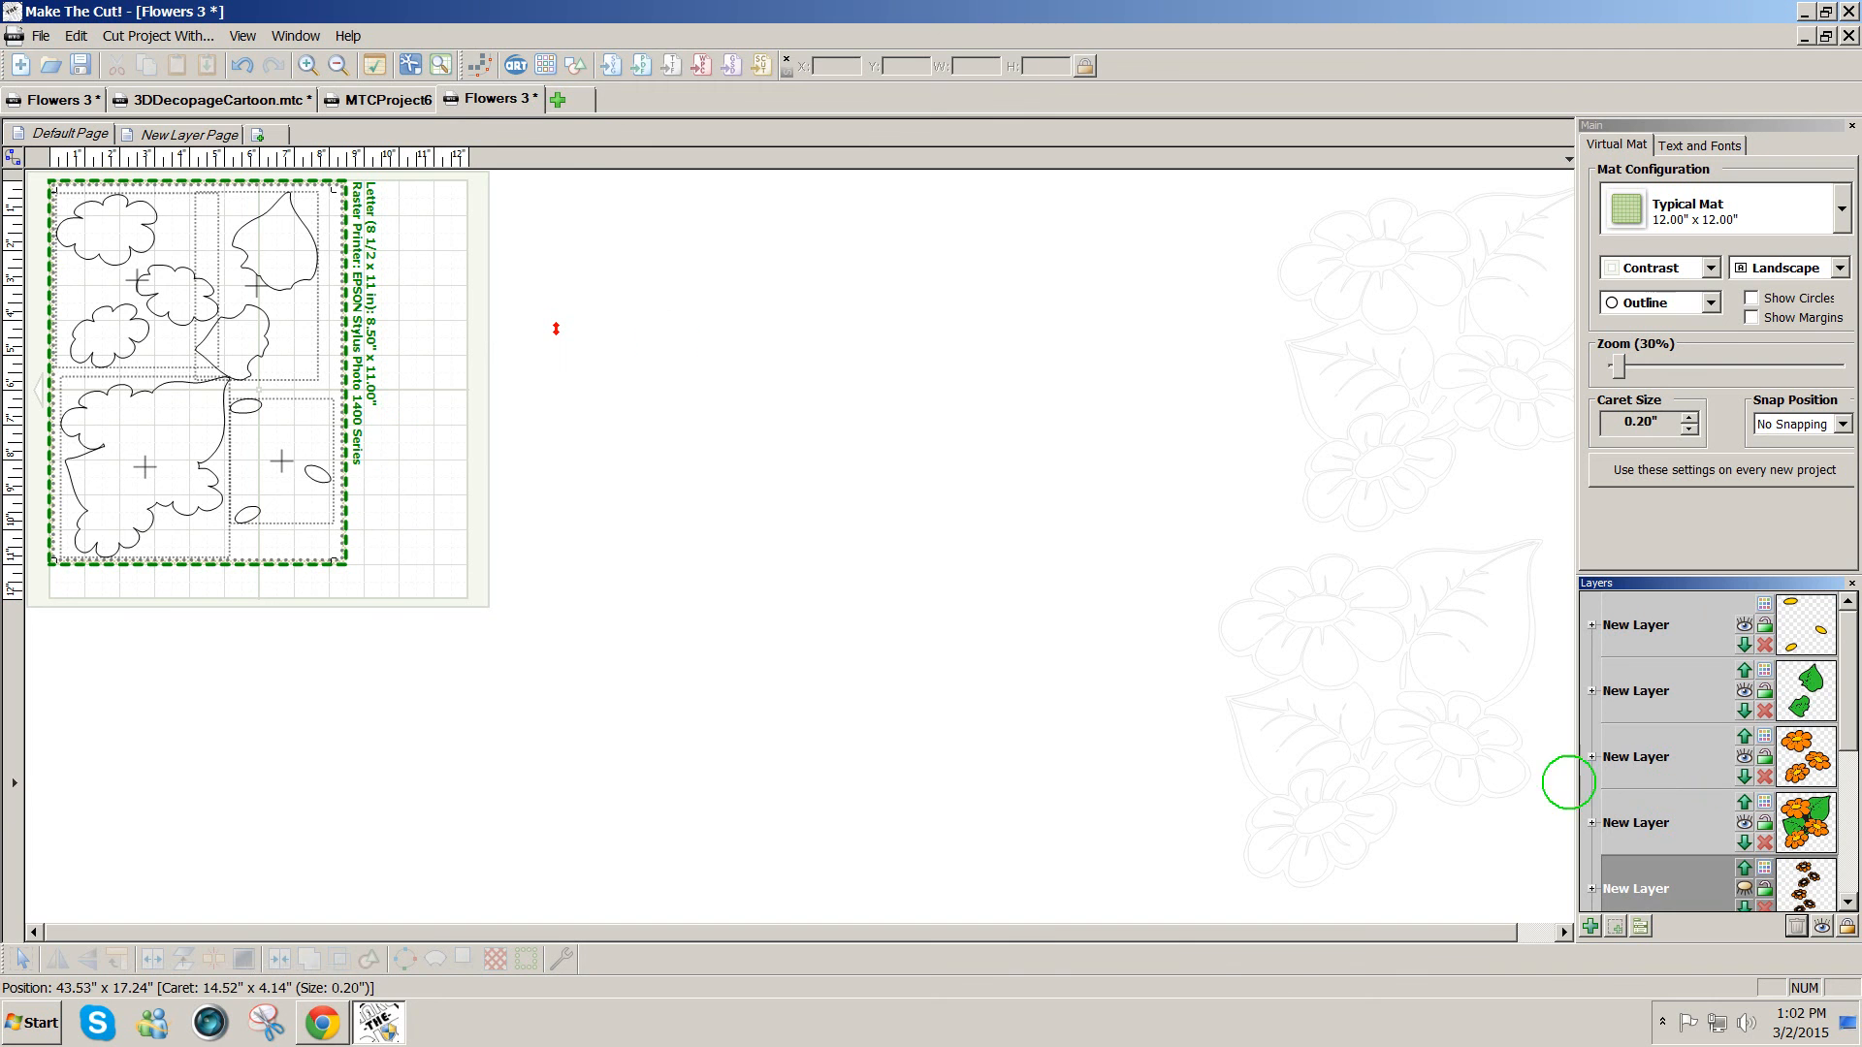
- Place the black backing inside the letter area of the New Layer Page at about X 0.42, Y 0.64
left_click(208, 134)
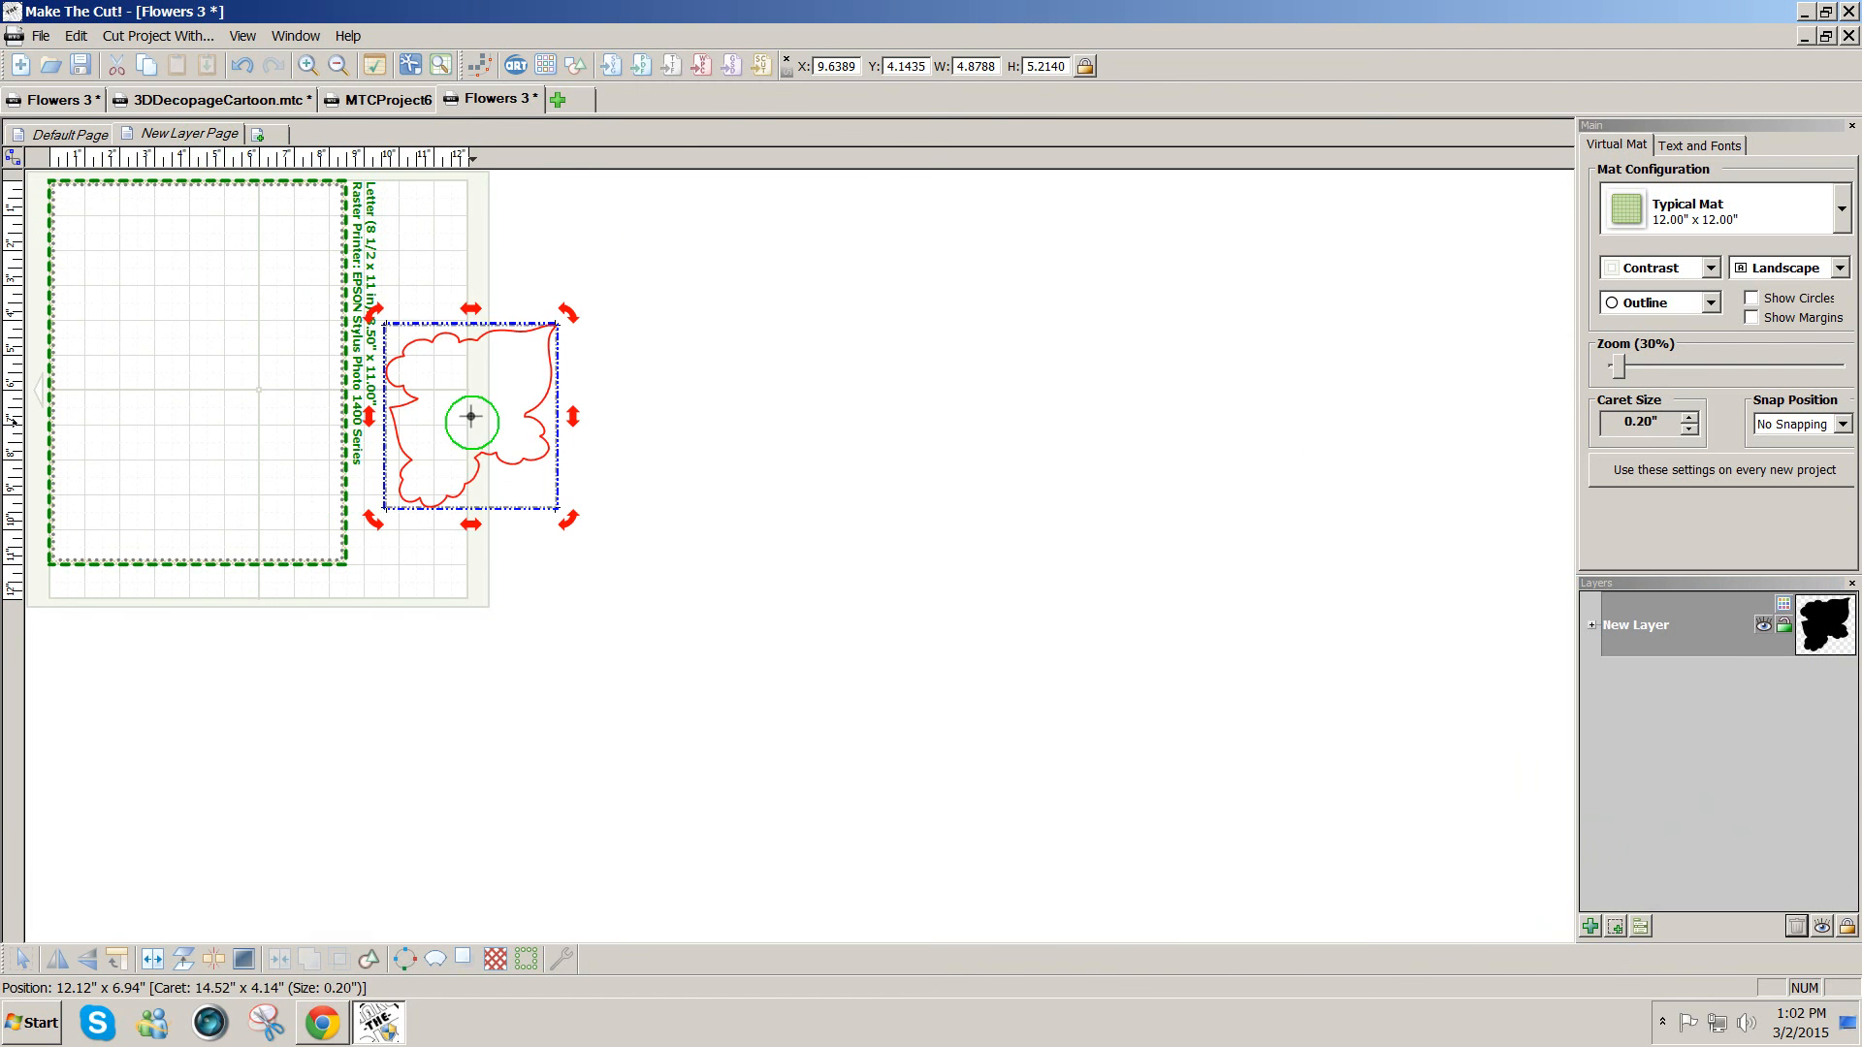
left_click_drag(469, 303, 188, 327)
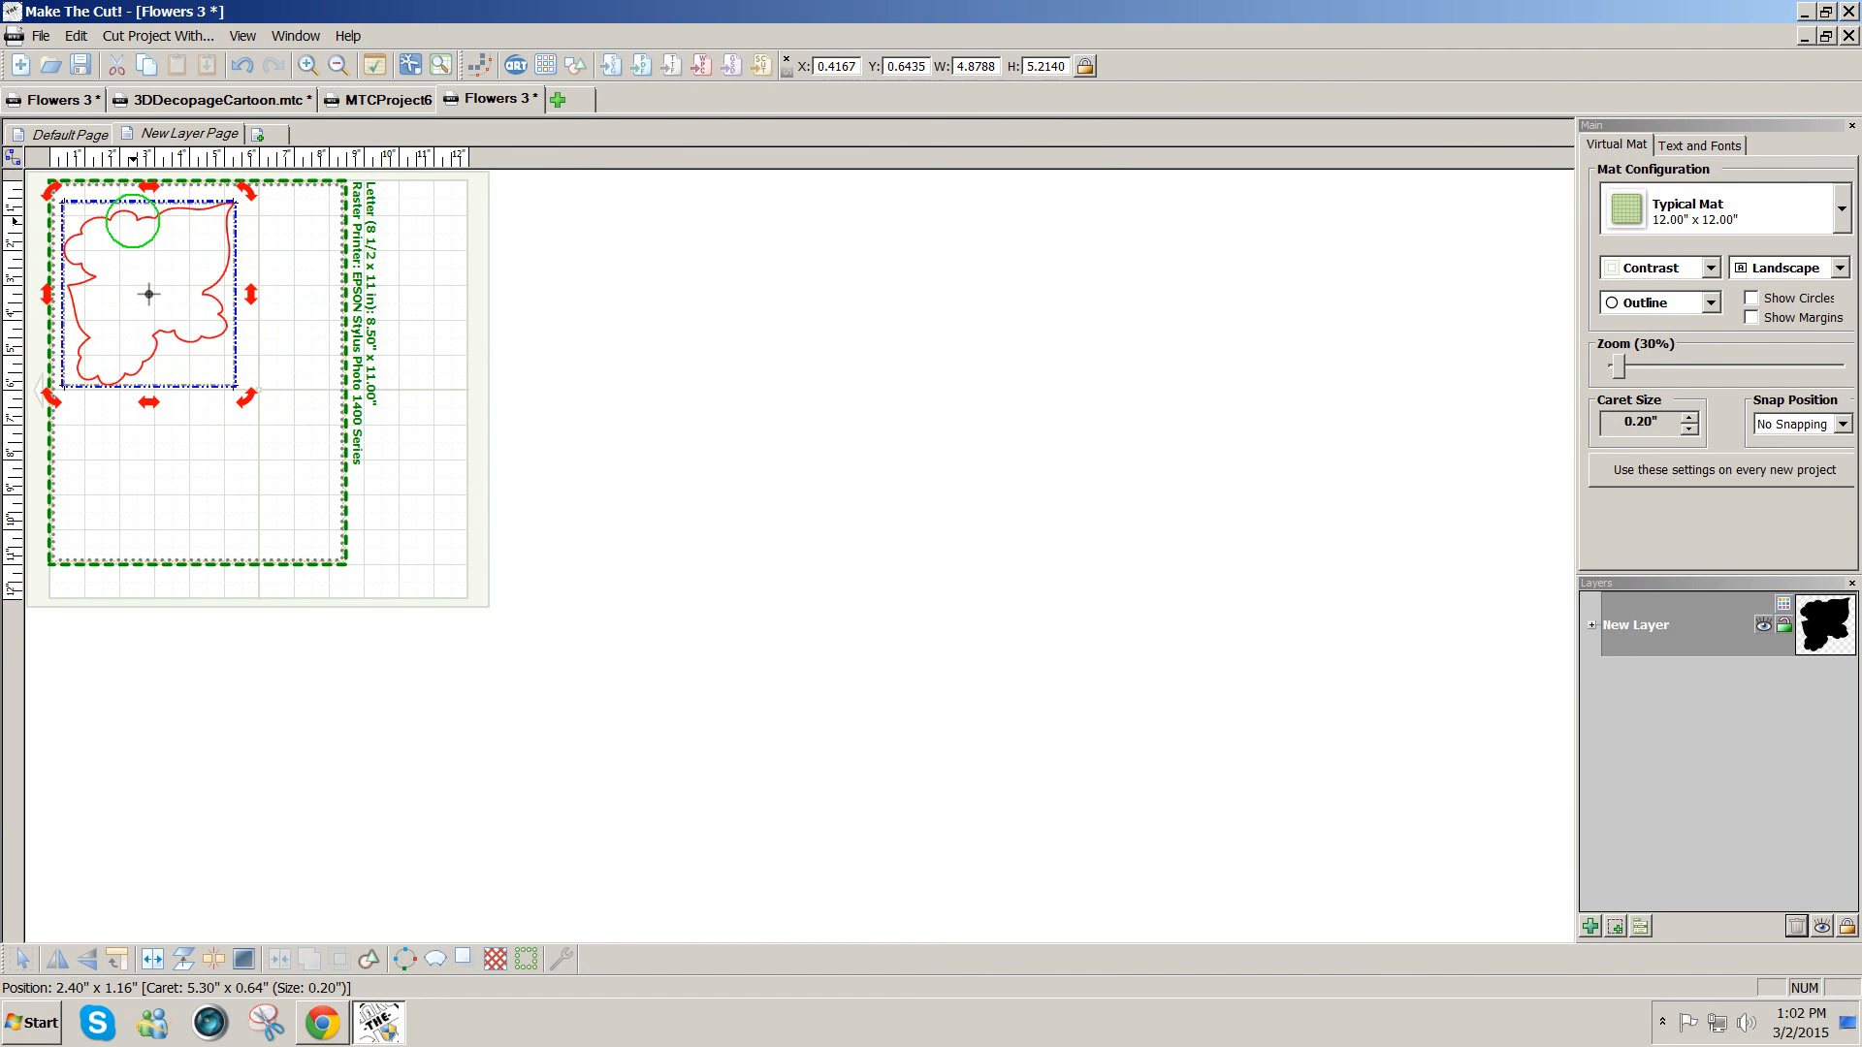
- Set the mat display to Fill/Outline and return to the default page with the printable pieces
left_click(55, 133)
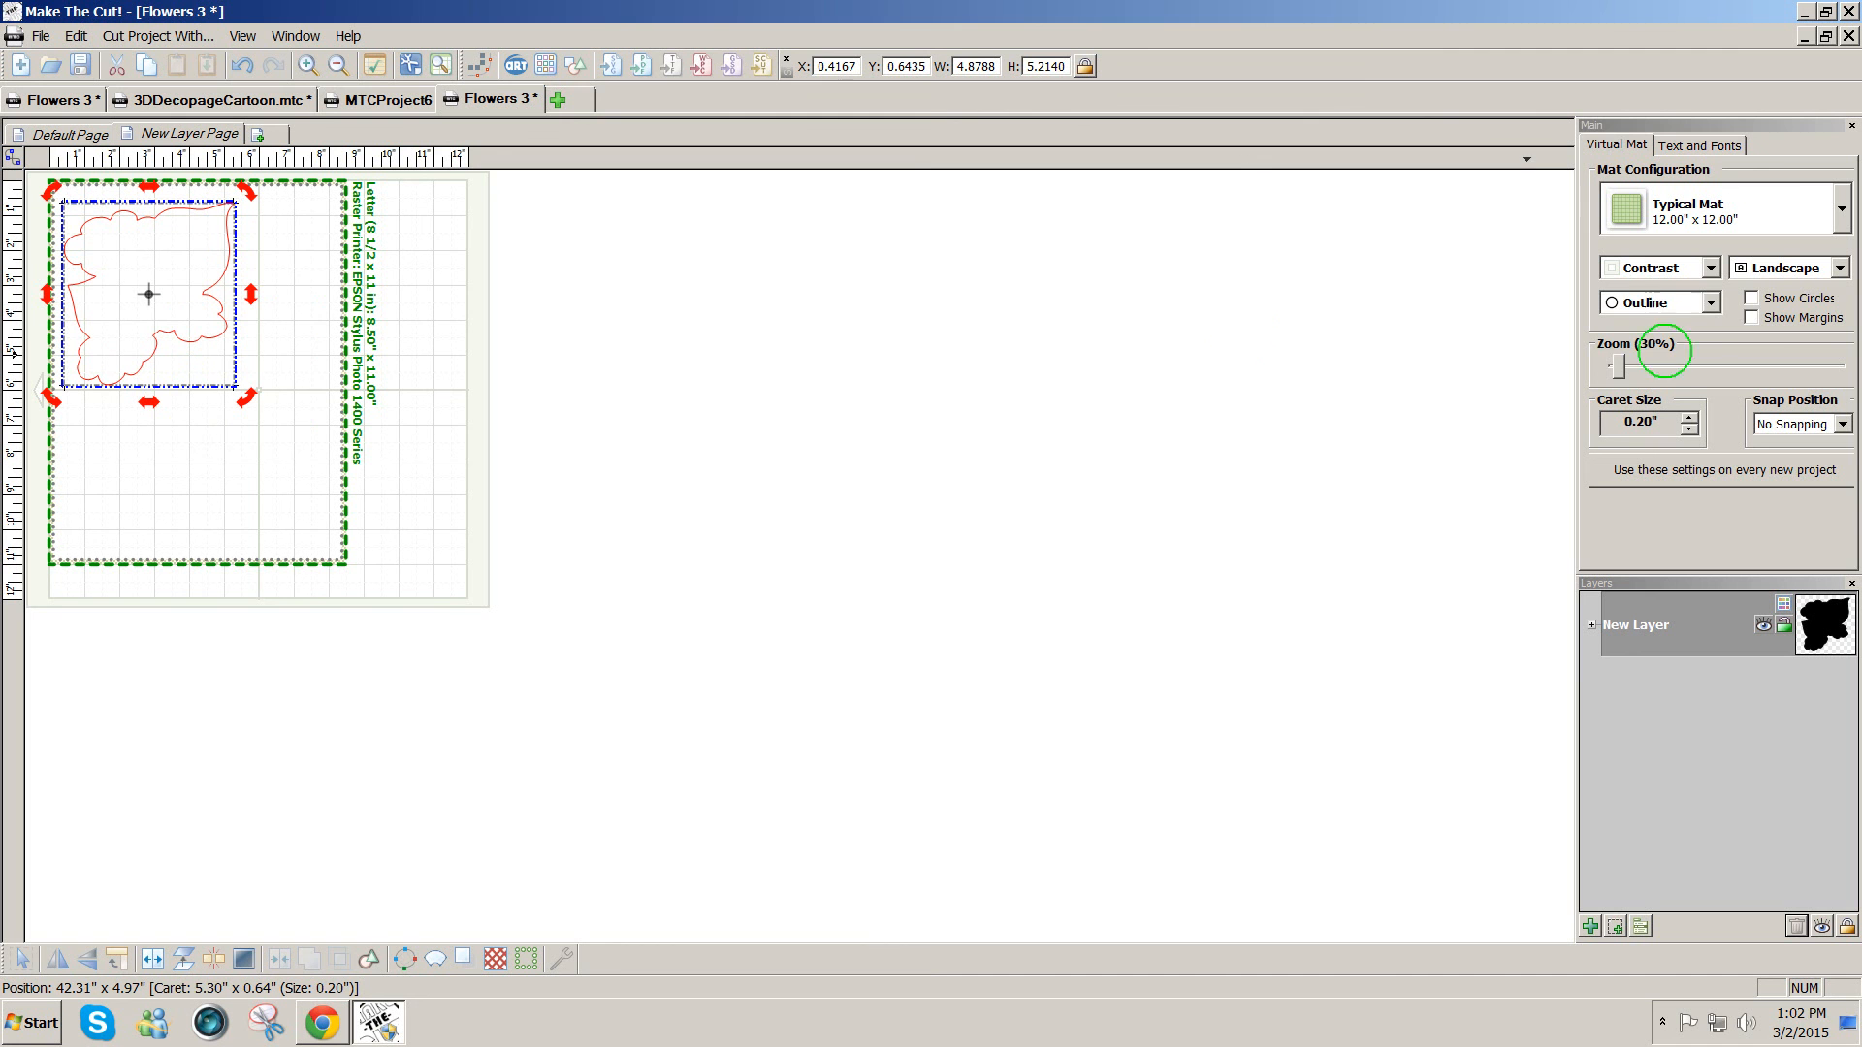
left_click(1711, 302)
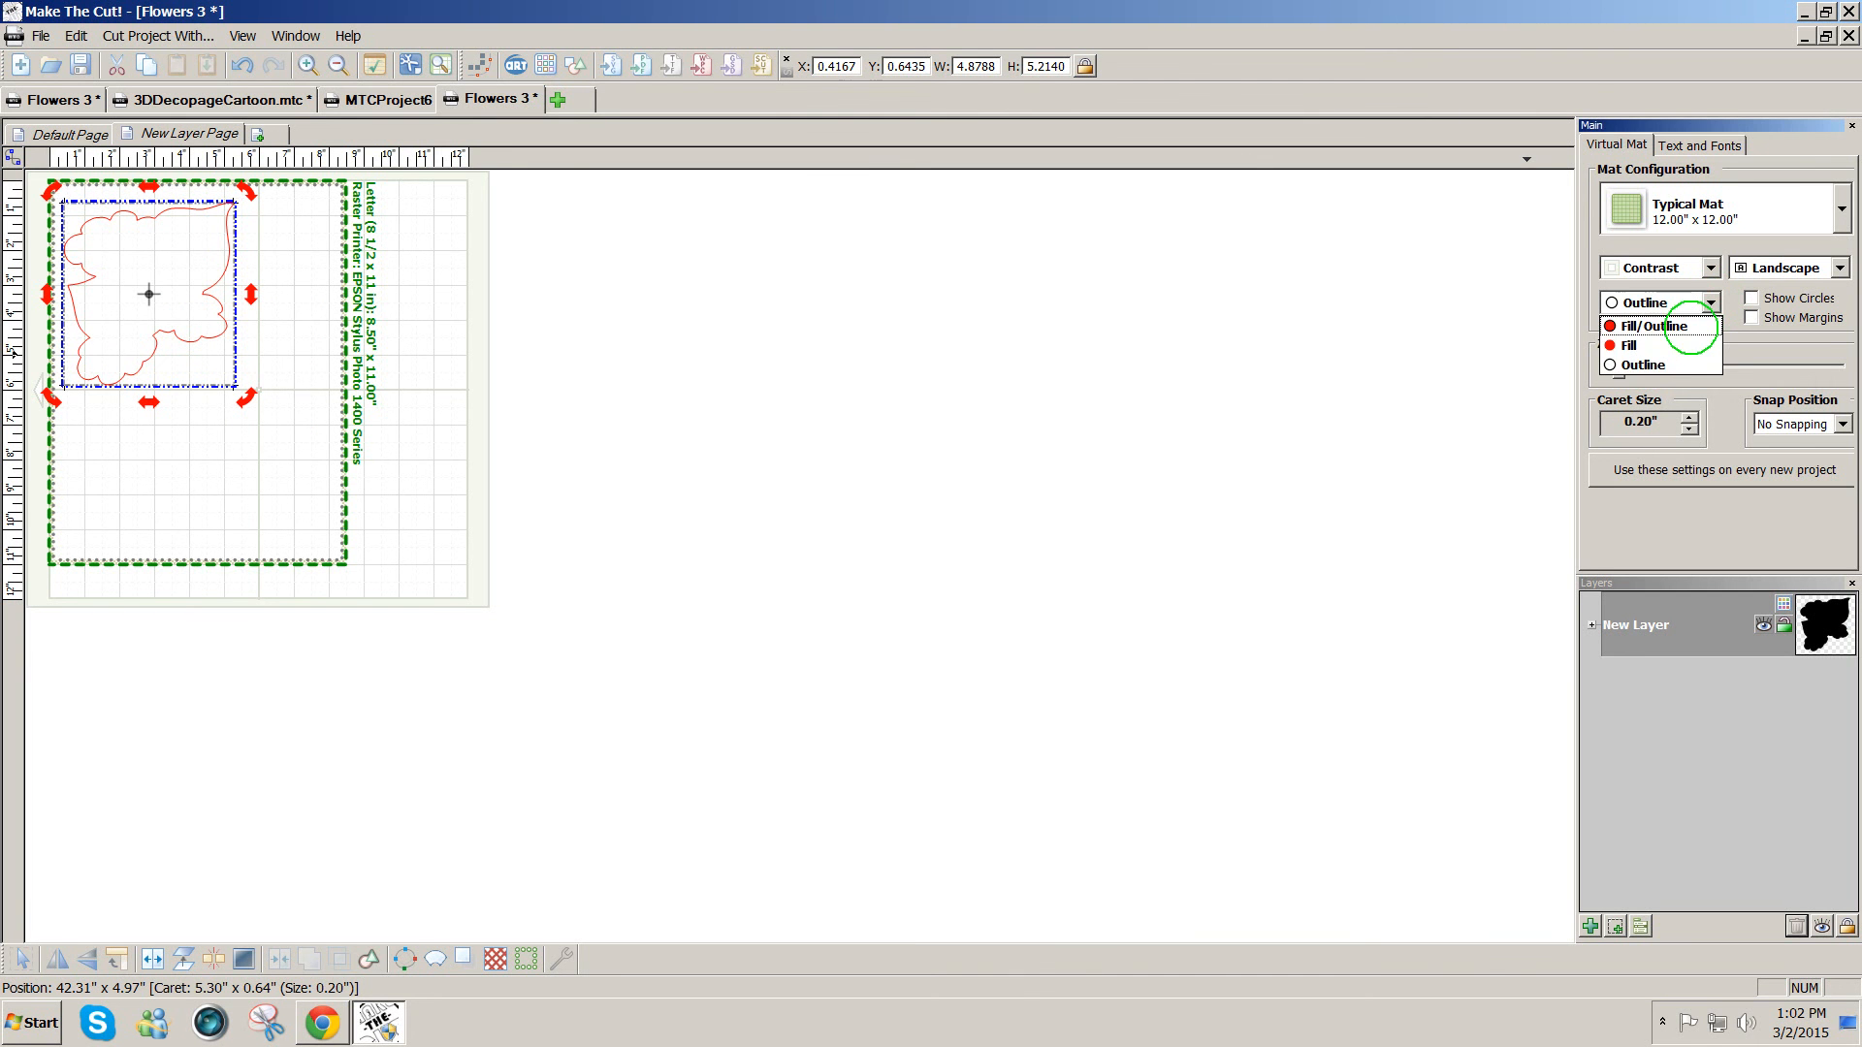
left_click(1687, 322)
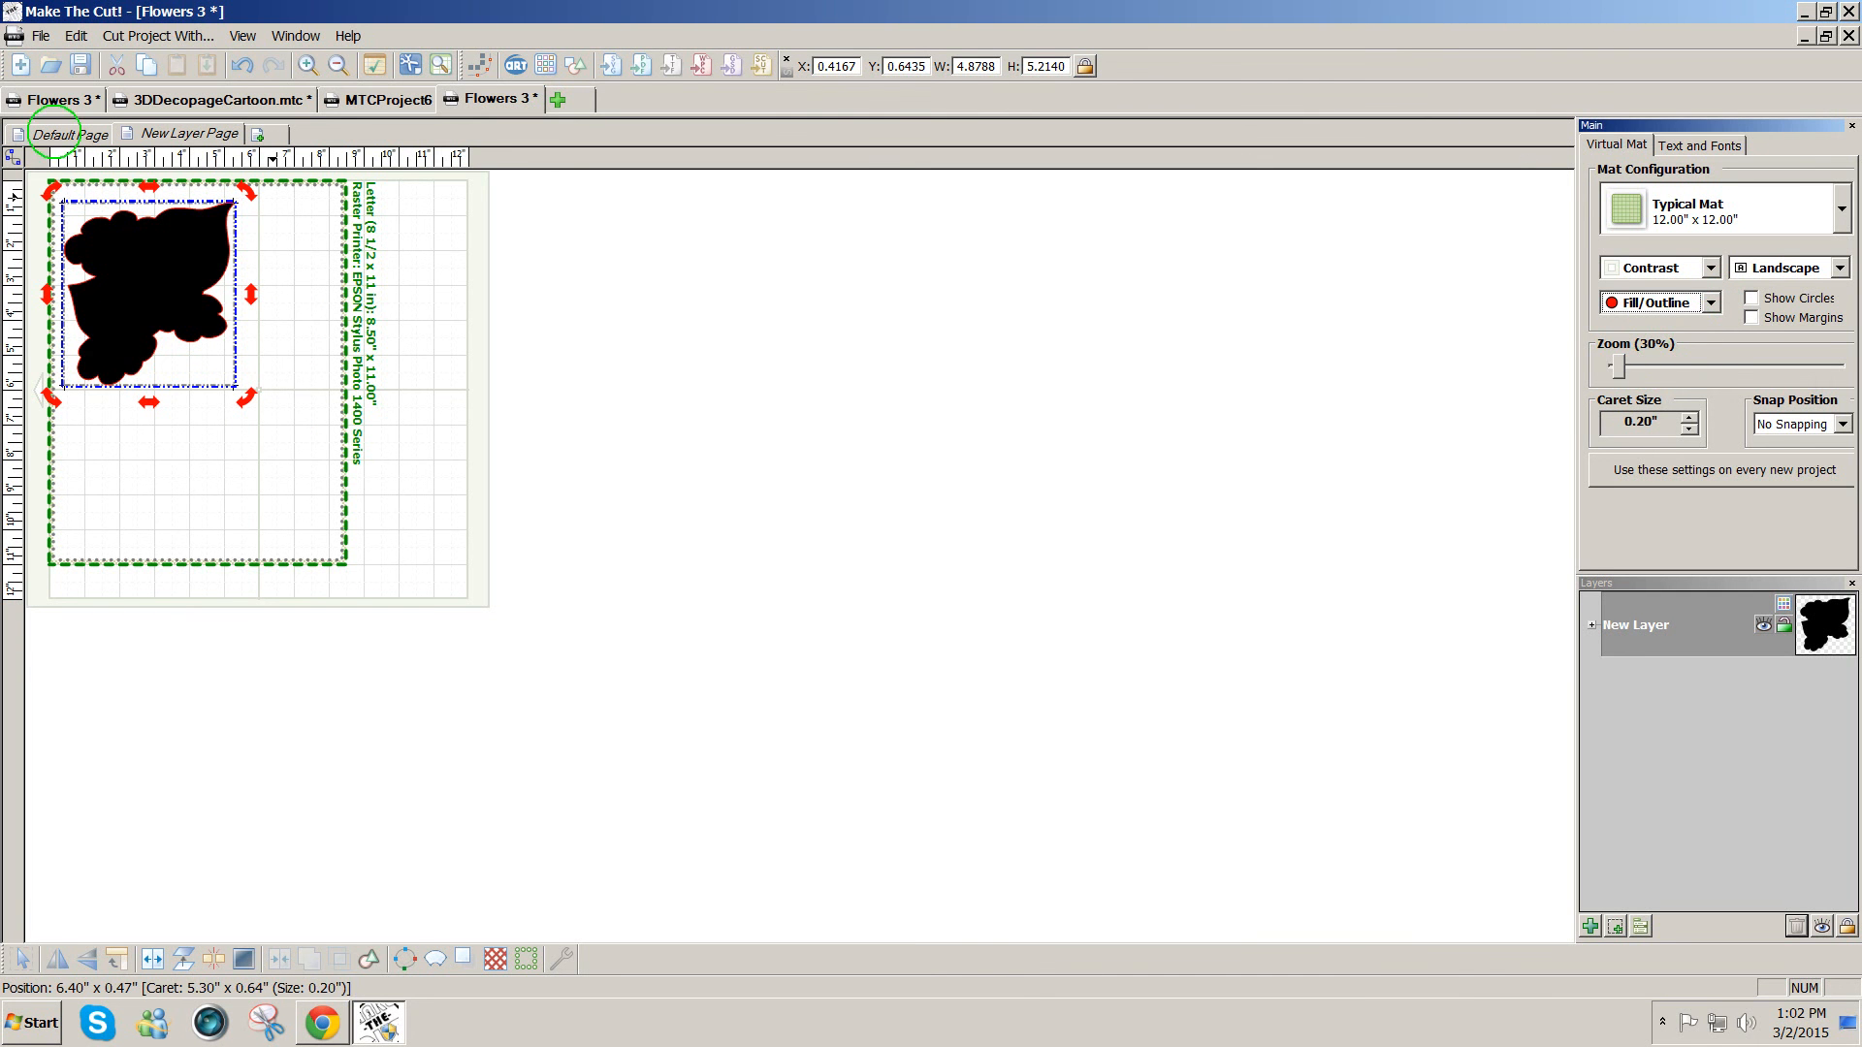
left_click(60, 134)
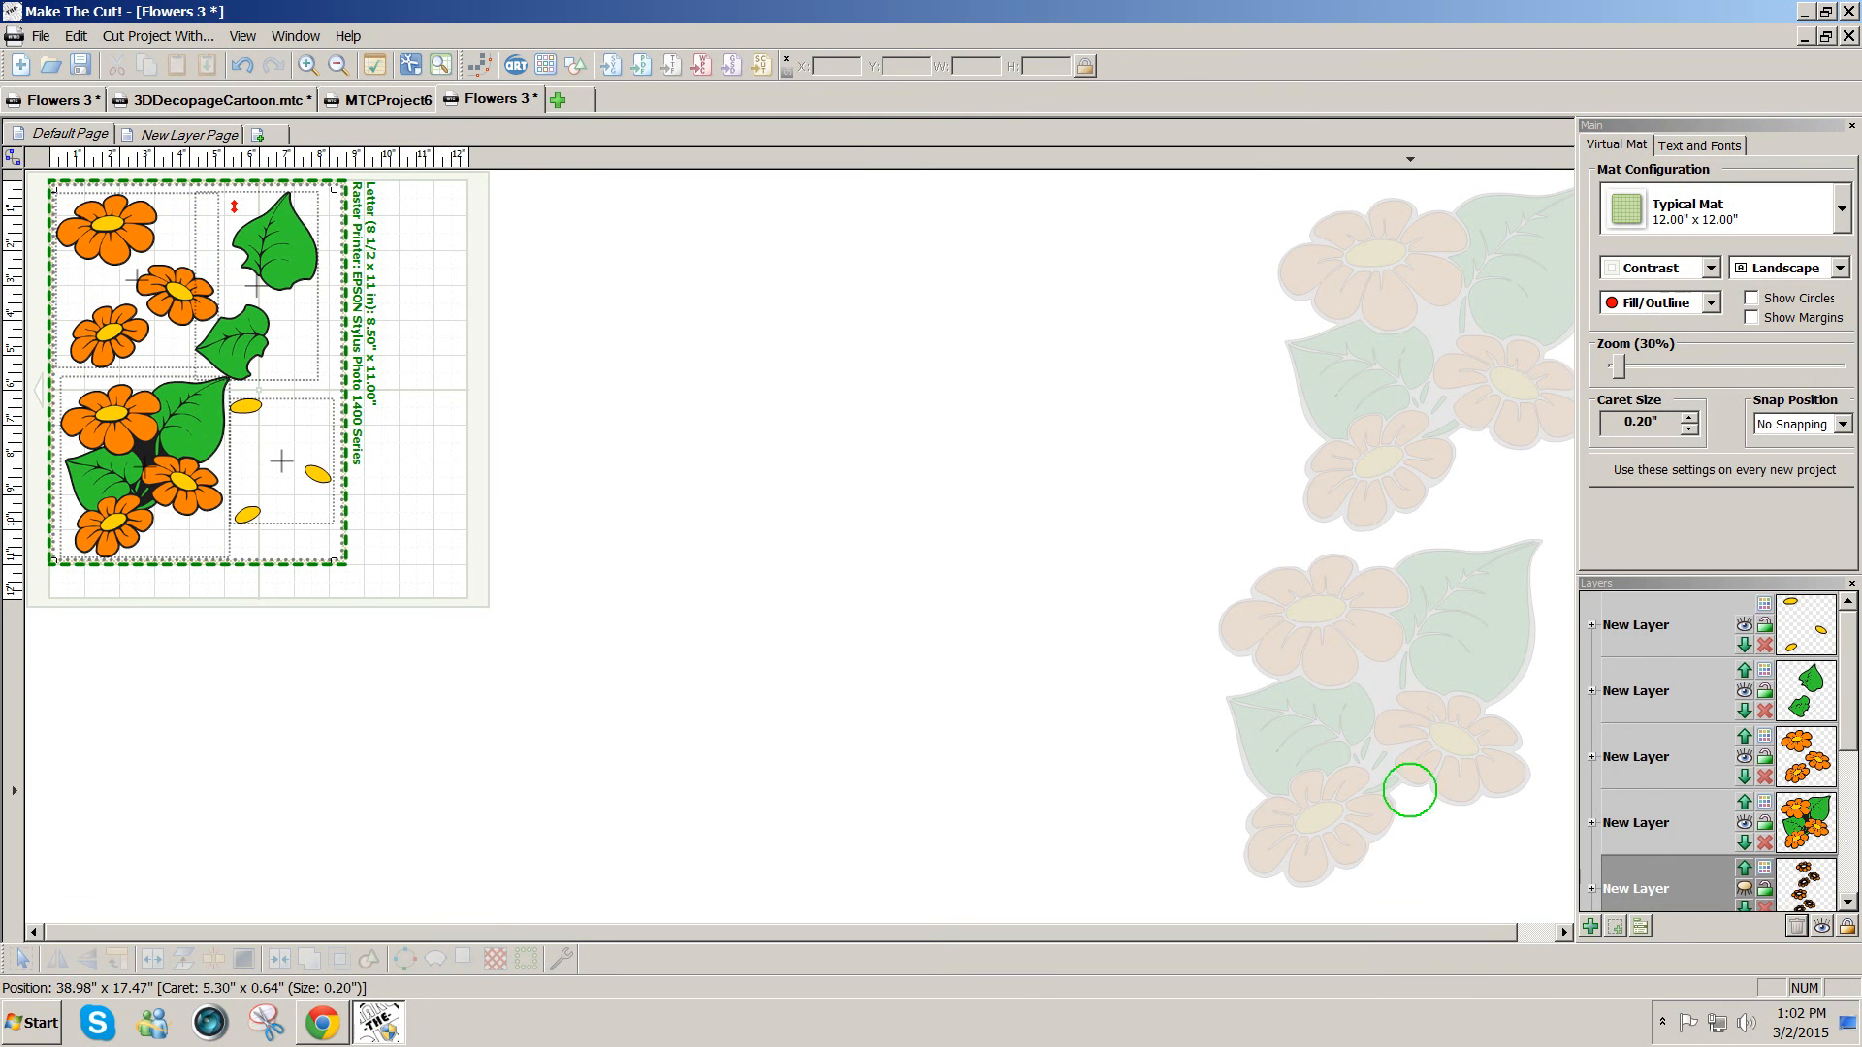
left_click_drag(1616, 366, 1621, 366)
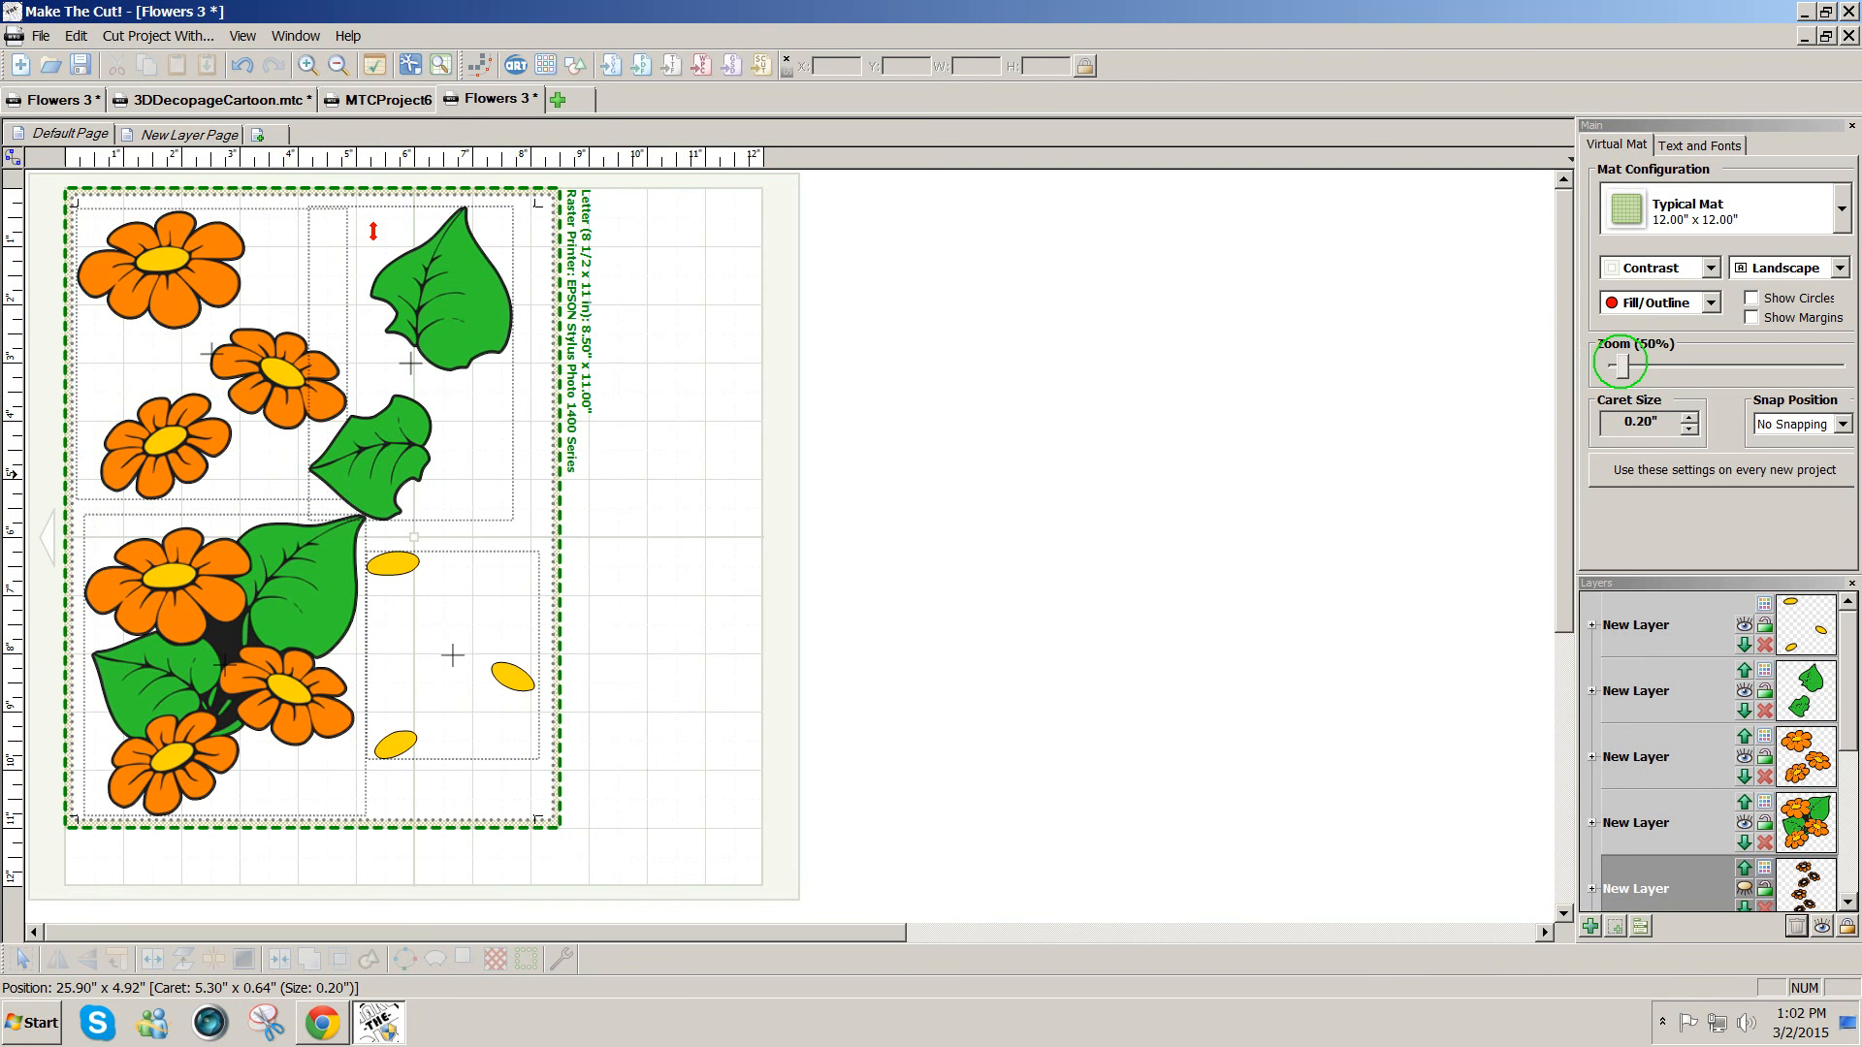